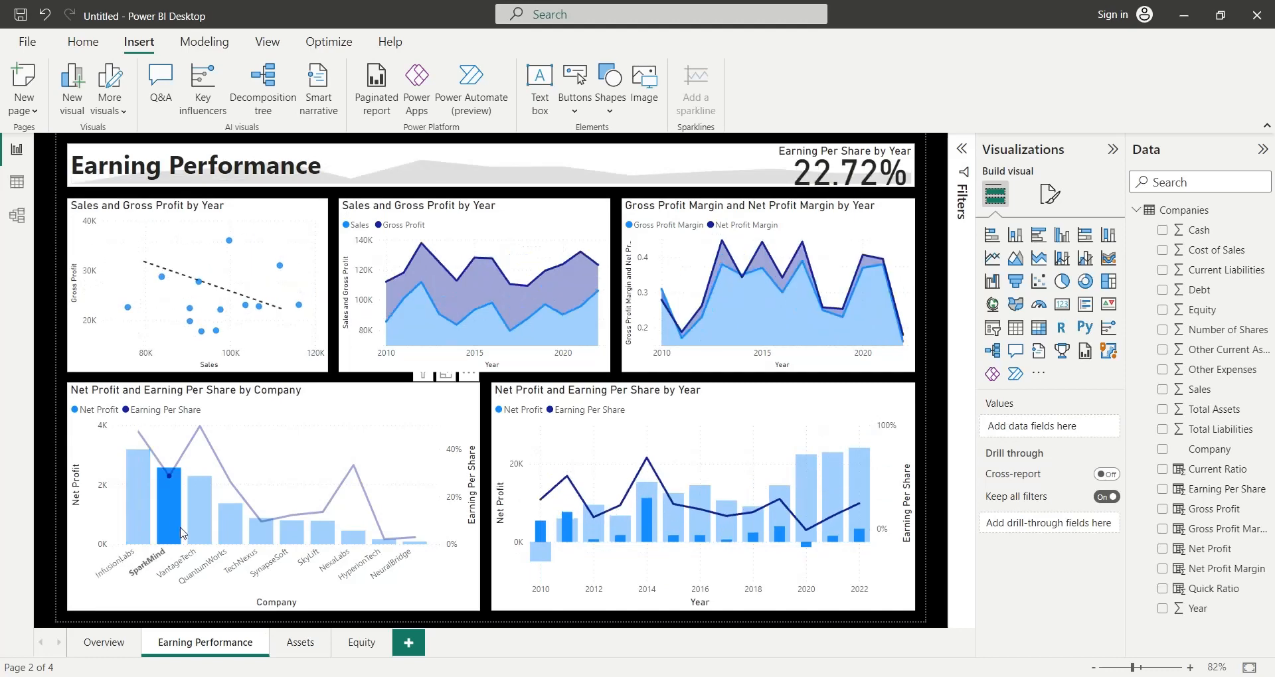
# - Examine the Earning Performance page by highlighting the companies from VantageTech to HyperionTech one at a time in the company chart
pyautogui.click(198, 533)
pyautogui.click(228, 534)
pyautogui.click(261, 532)
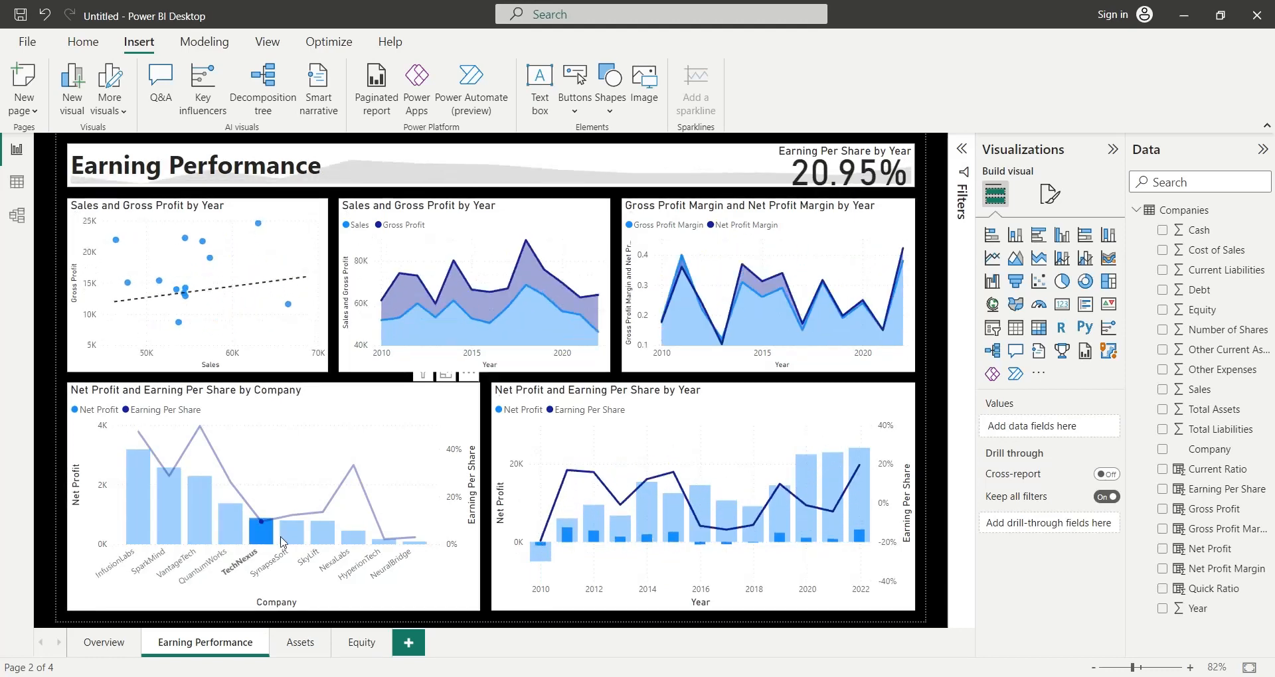
pyautogui.click(291, 532)
pyautogui.click(323, 533)
pyautogui.click(352, 537)
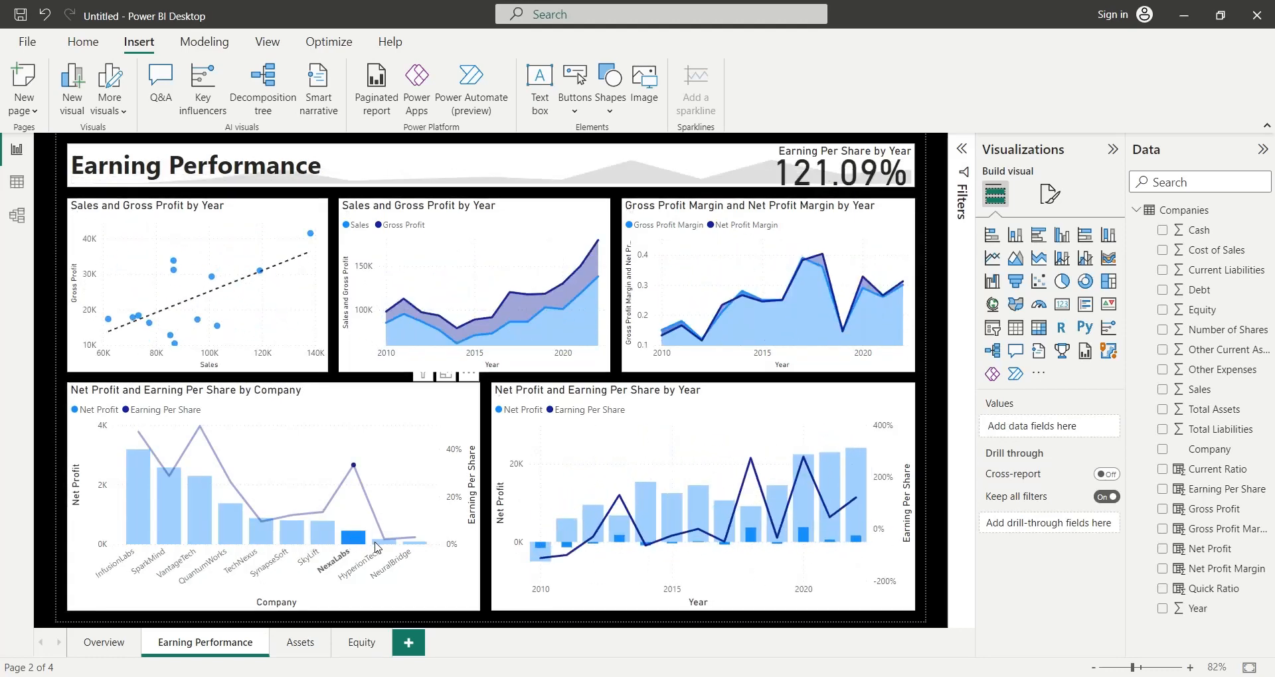
pyautogui.click(383, 540)
pyautogui.click(410, 549)
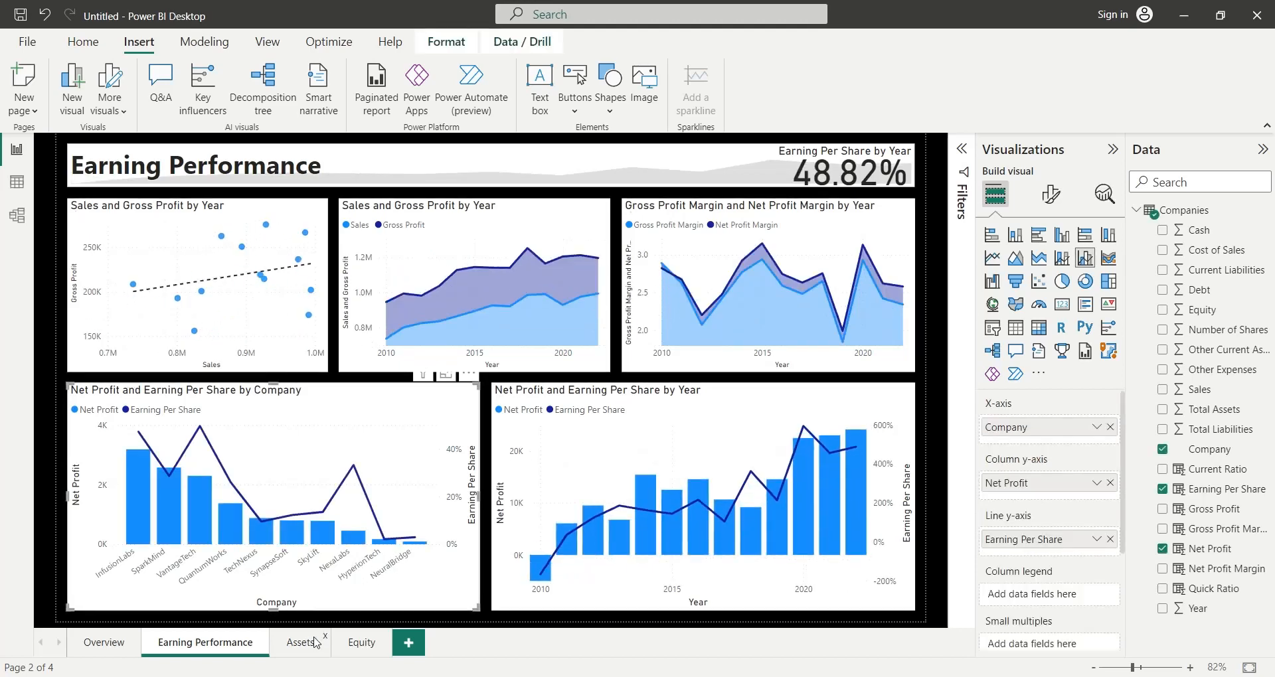
# - Examine the Assets page by highlighting companies from InfusionLabs to NexaLabs one at a time in the company chart
pyautogui.click(298, 642)
pyautogui.click(174, 521)
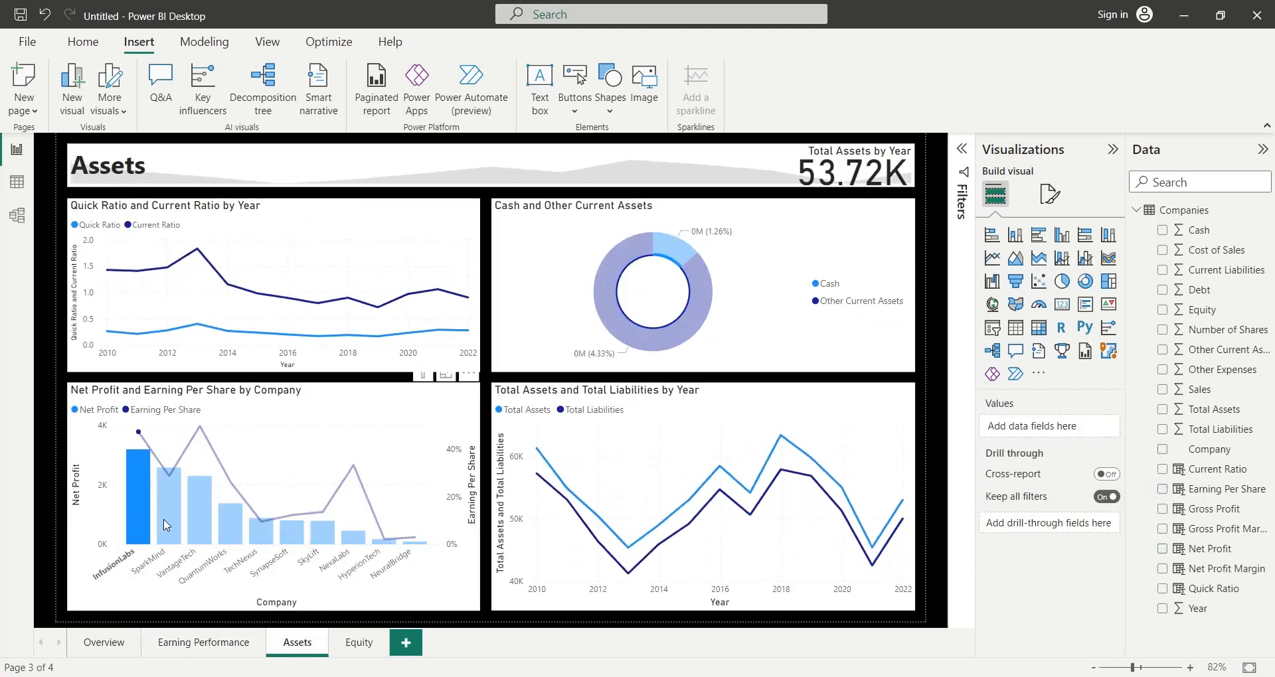
pyautogui.click(202, 527)
pyautogui.click(231, 527)
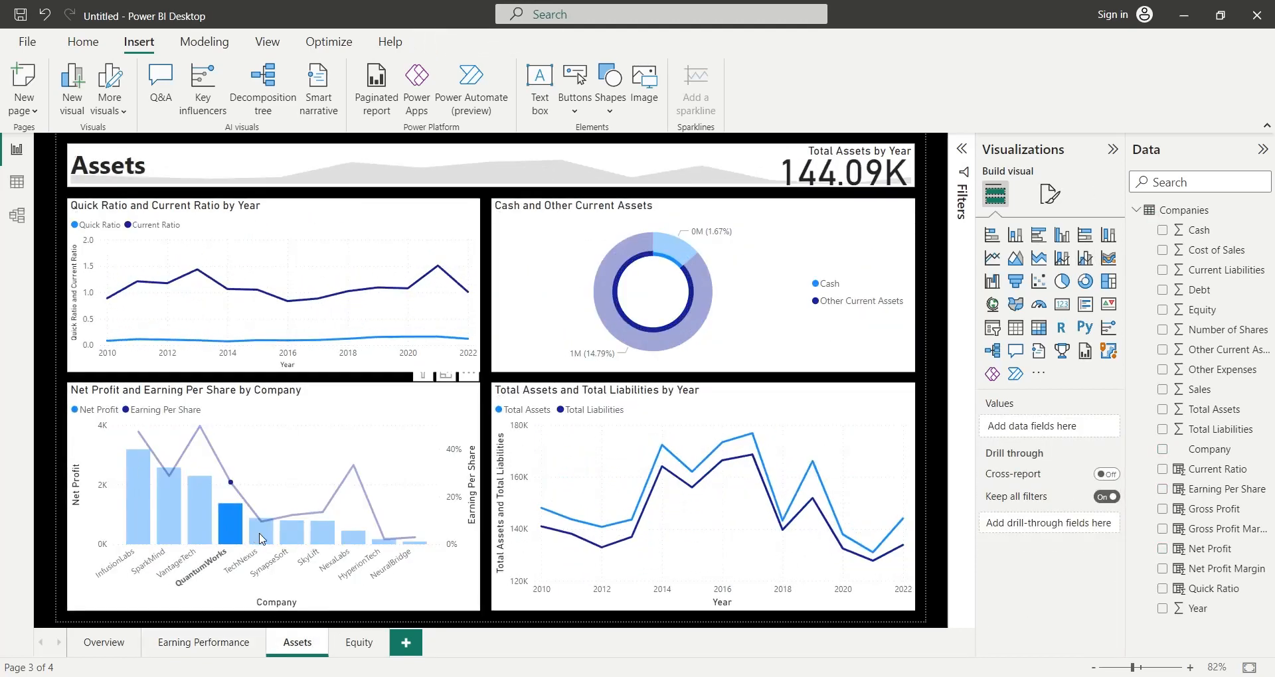
pyautogui.click(261, 535)
pyautogui.click(297, 542)
pyautogui.click(322, 534)
pyautogui.click(353, 538)
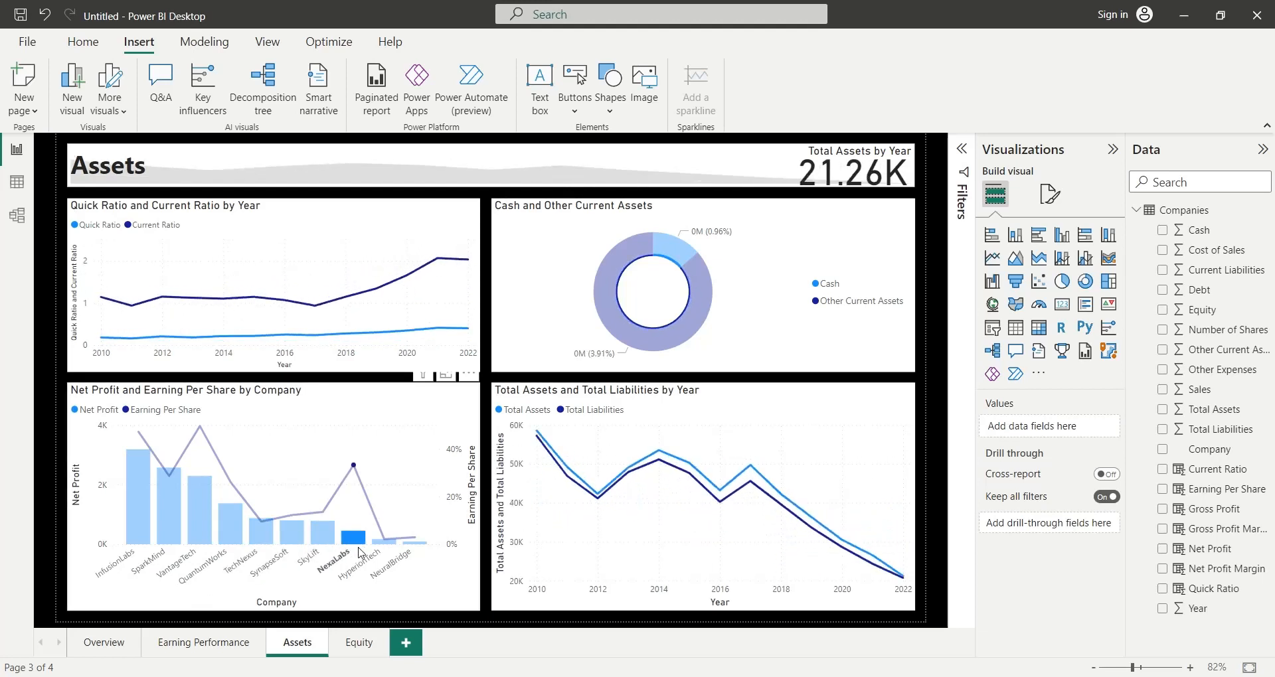
# - Examine the Equity page by highlighting each company from InfusionLabs to NeuralBridge in the company chart
pyautogui.click(351, 644)
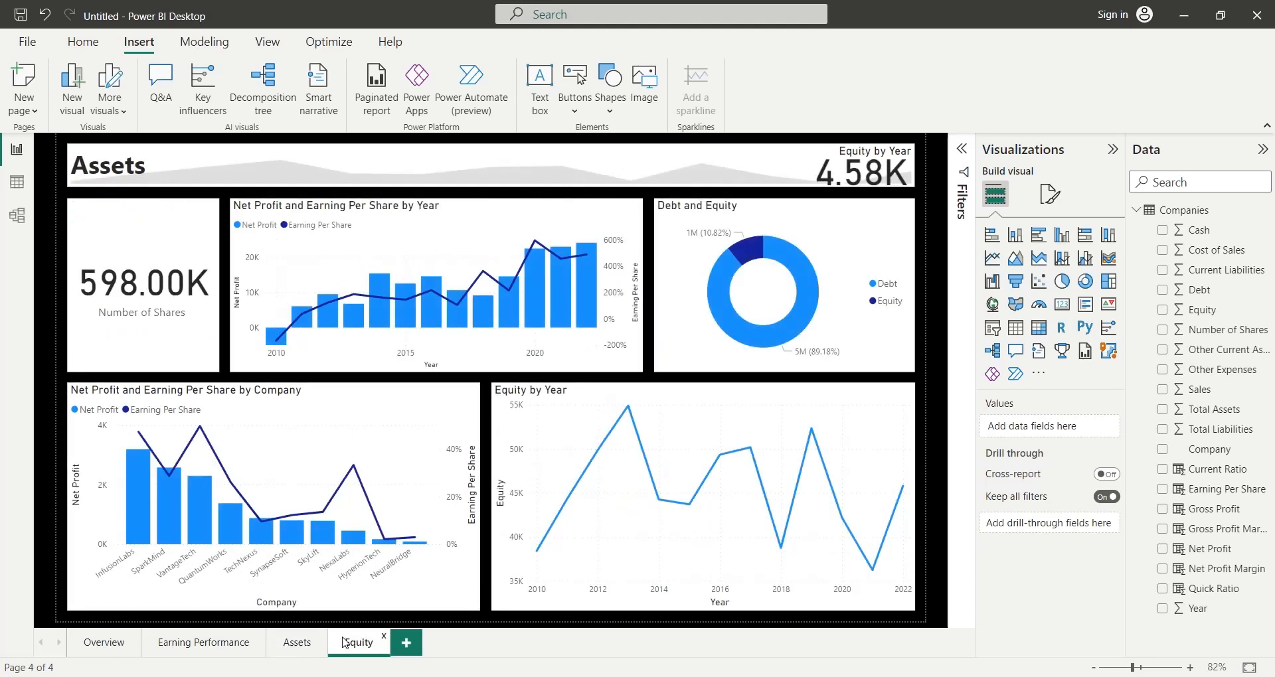
pyautogui.click(139, 538)
pyautogui.click(168, 536)
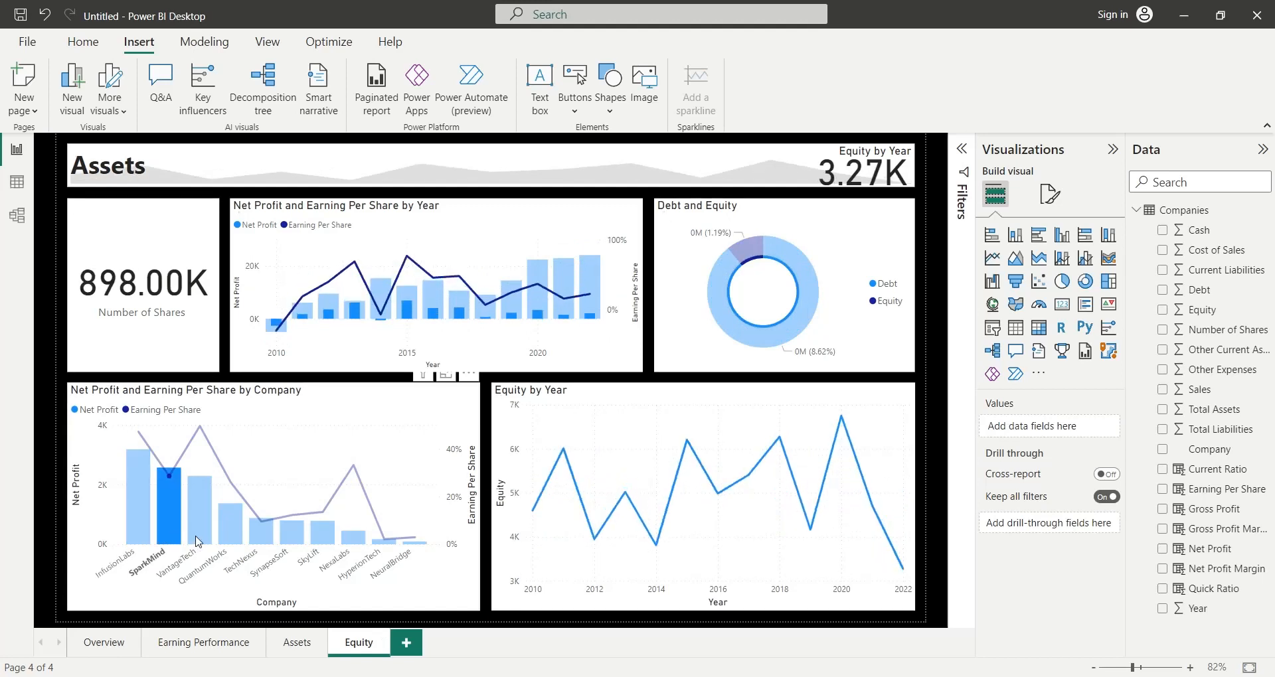
pyautogui.click(200, 537)
pyautogui.click(231, 538)
pyautogui.click(265, 541)
pyautogui.click(291, 535)
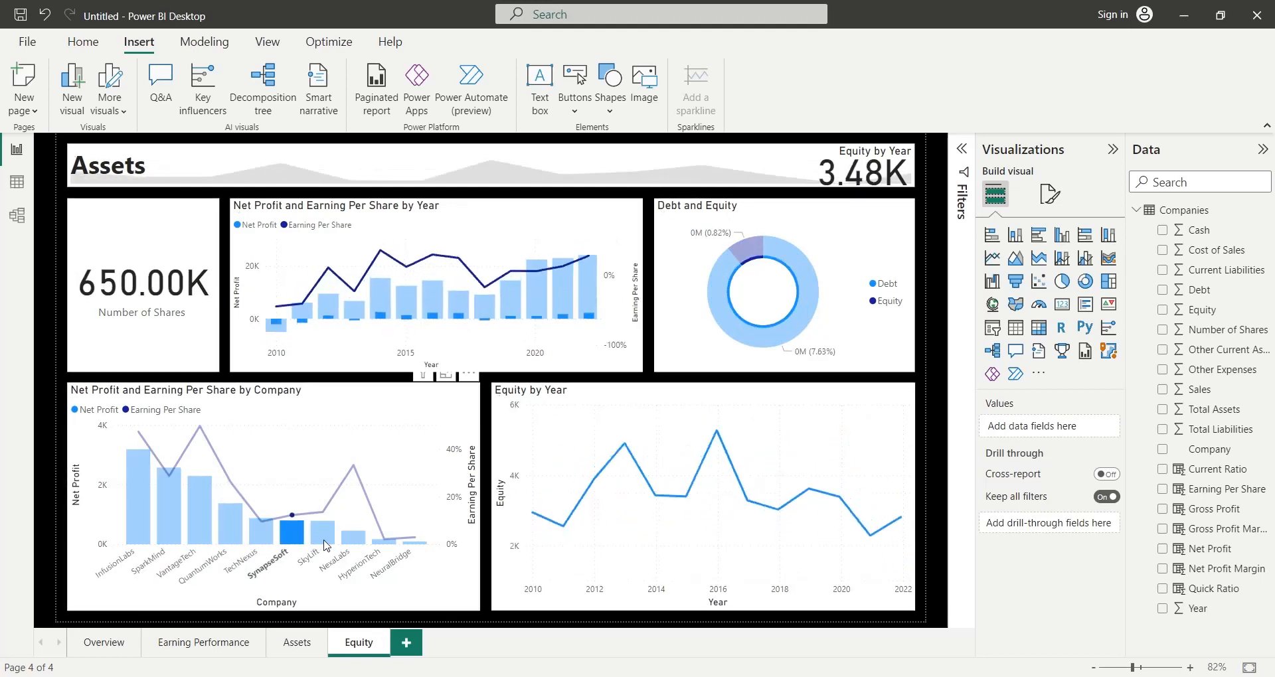
pyautogui.click(322, 535)
pyautogui.click(352, 538)
pyautogui.click(384, 541)
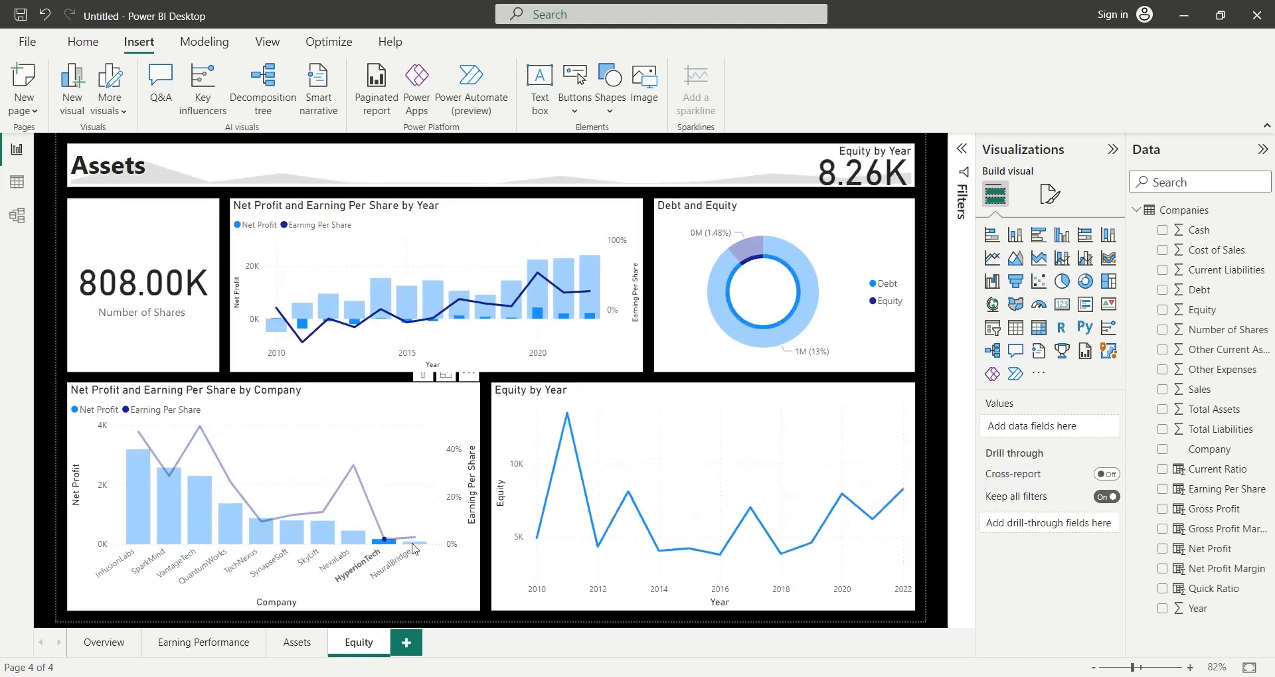
pyautogui.click(415, 543)
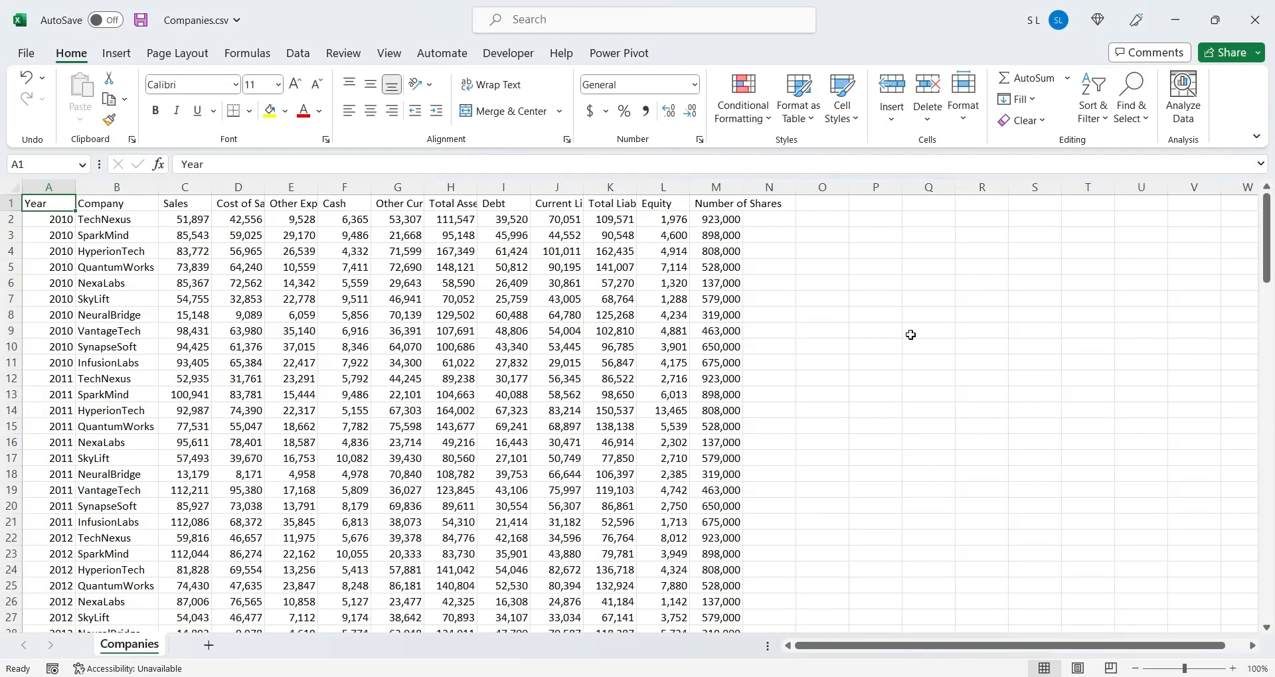
pyautogui.moveTo(1270, 211)
pyautogui.mouseDown()
pyautogui.moveTo(1265, 568)
pyautogui.moveTo(1266, 199)
pyautogui.mouseUp()
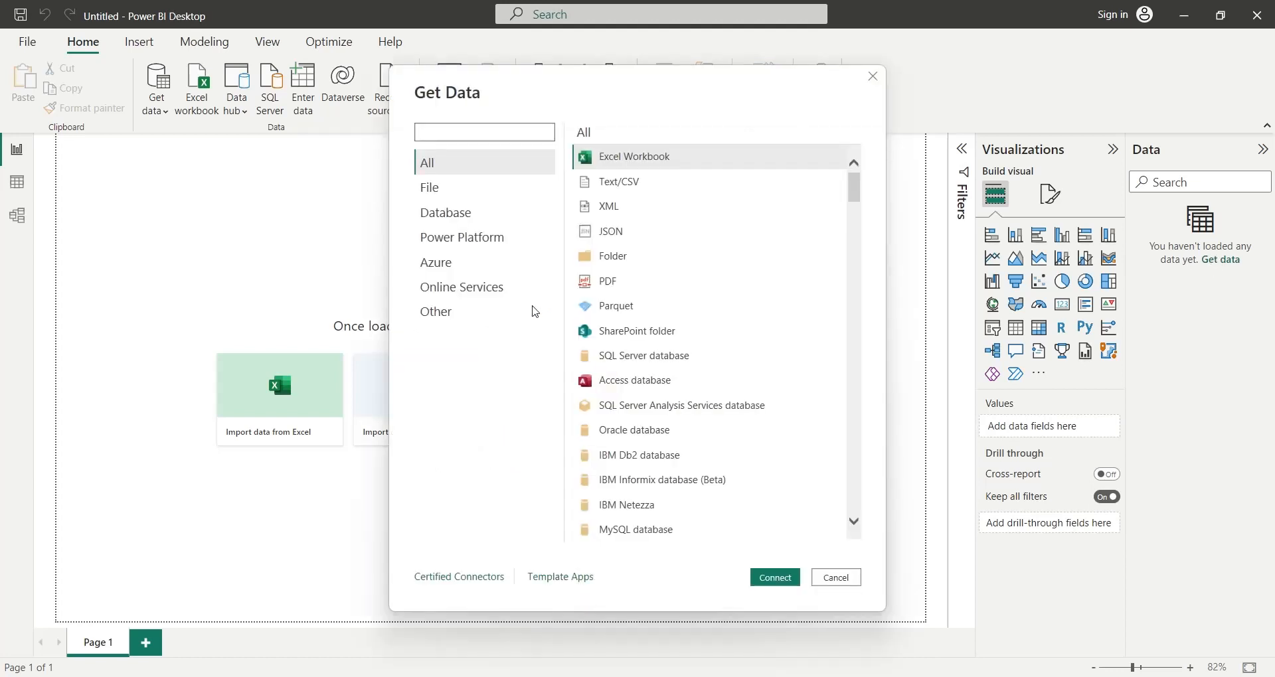
# - Load Companies.csv into the report as a Text/CSV source and expand the Companies table's field list
pyautogui.click(613, 188)
pyautogui.doubleClick(612, 188)
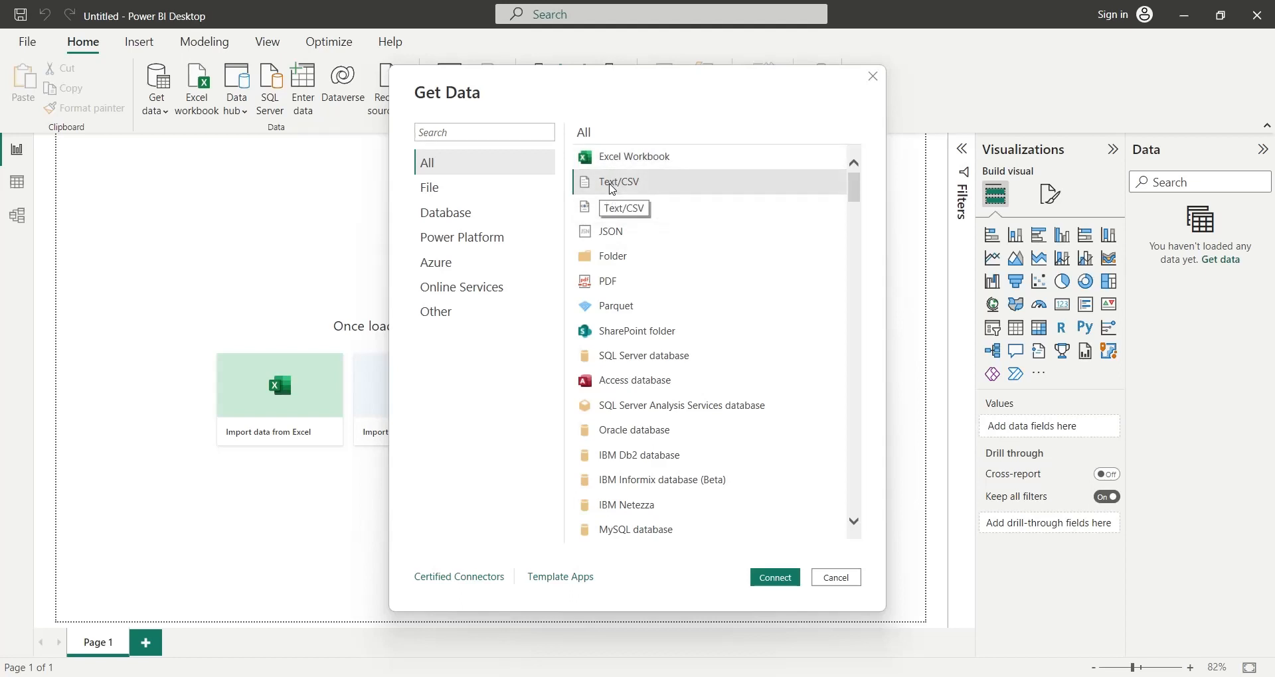
pyautogui.click(364, 176)
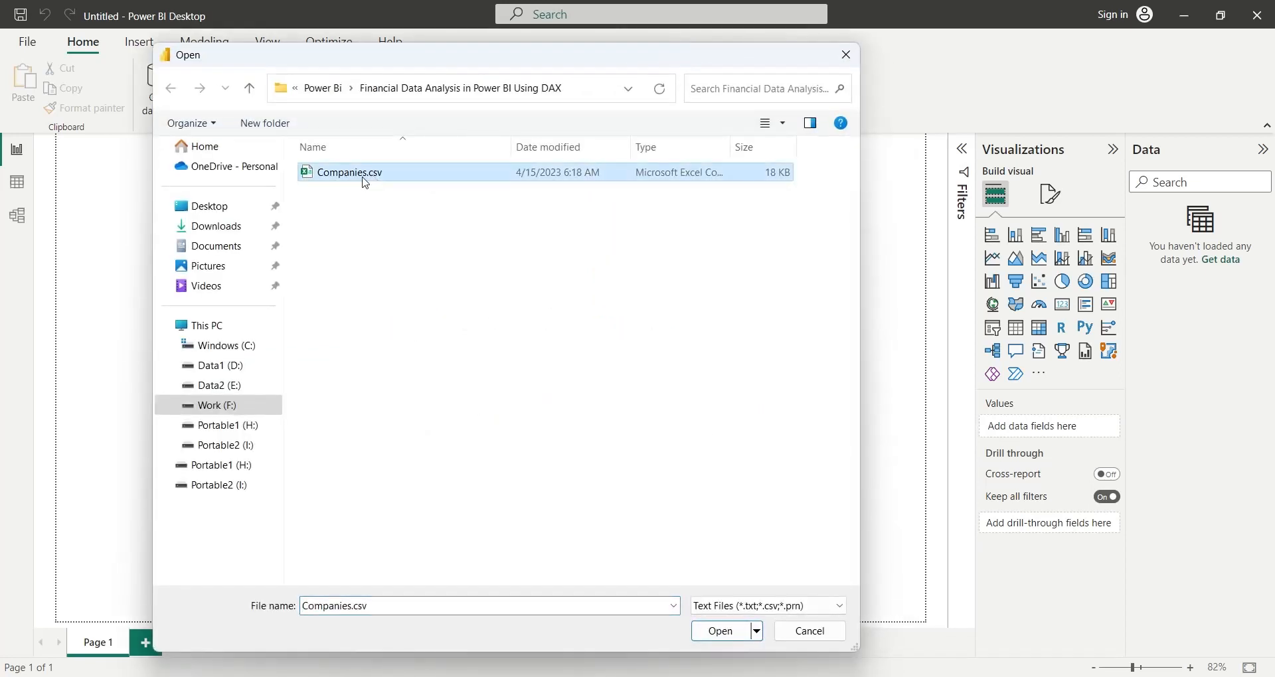
pyautogui.click(722, 636)
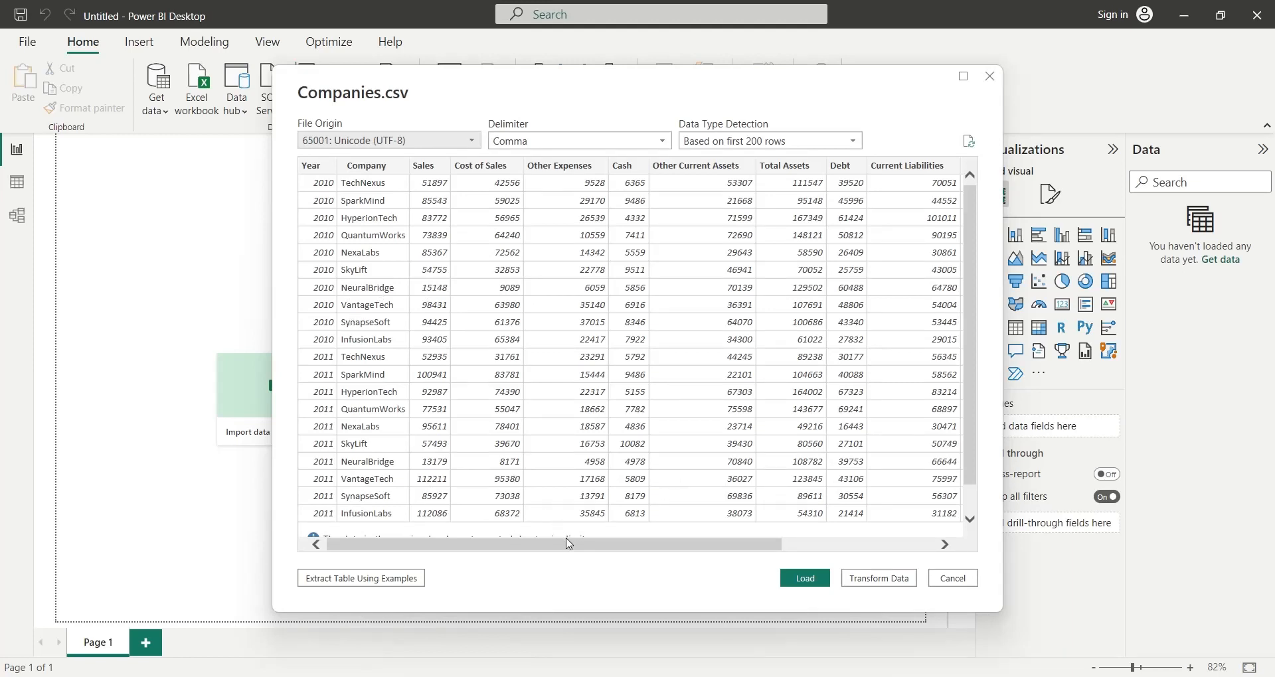
pyautogui.moveTo(569, 545); pyautogui.dragTo(763, 559)
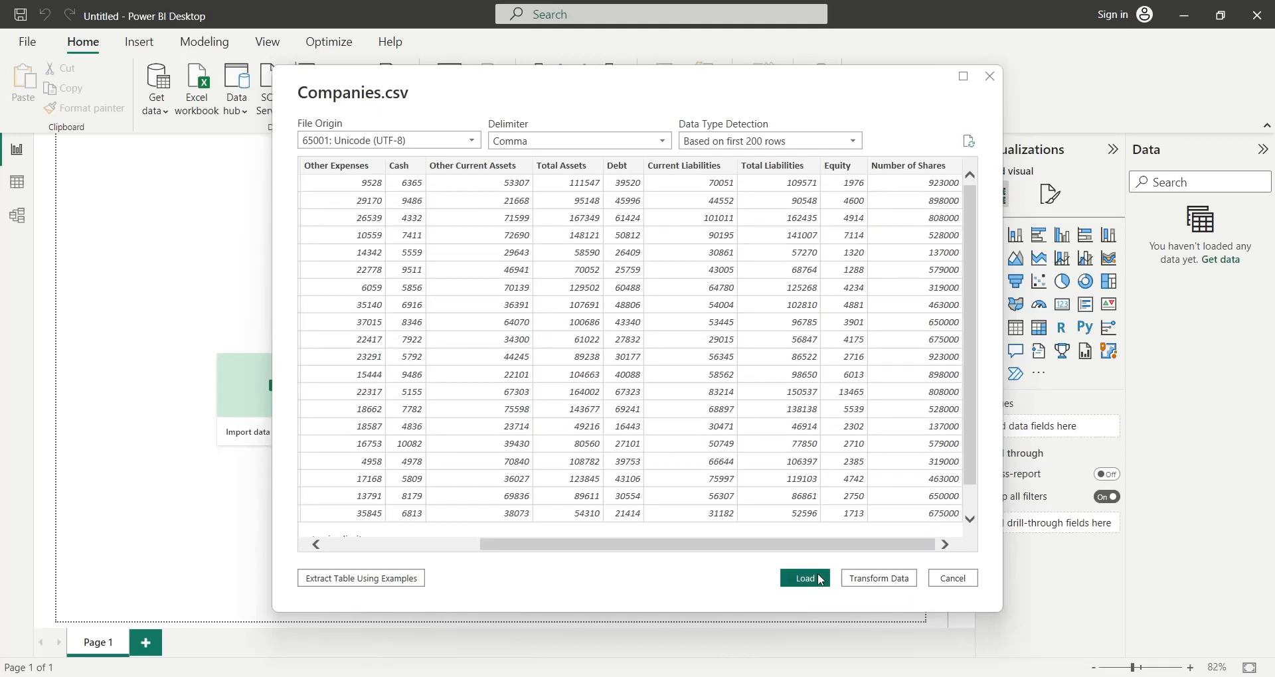
pyautogui.click(806, 579)
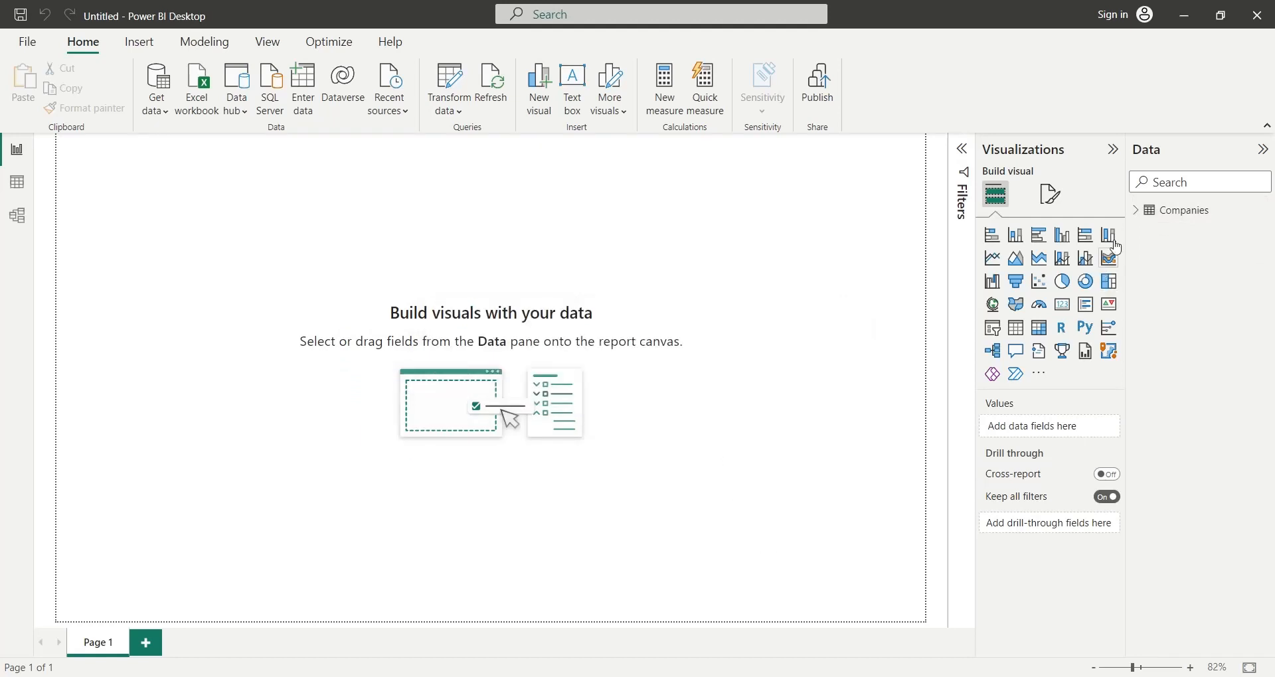
pyautogui.click(1136, 211)
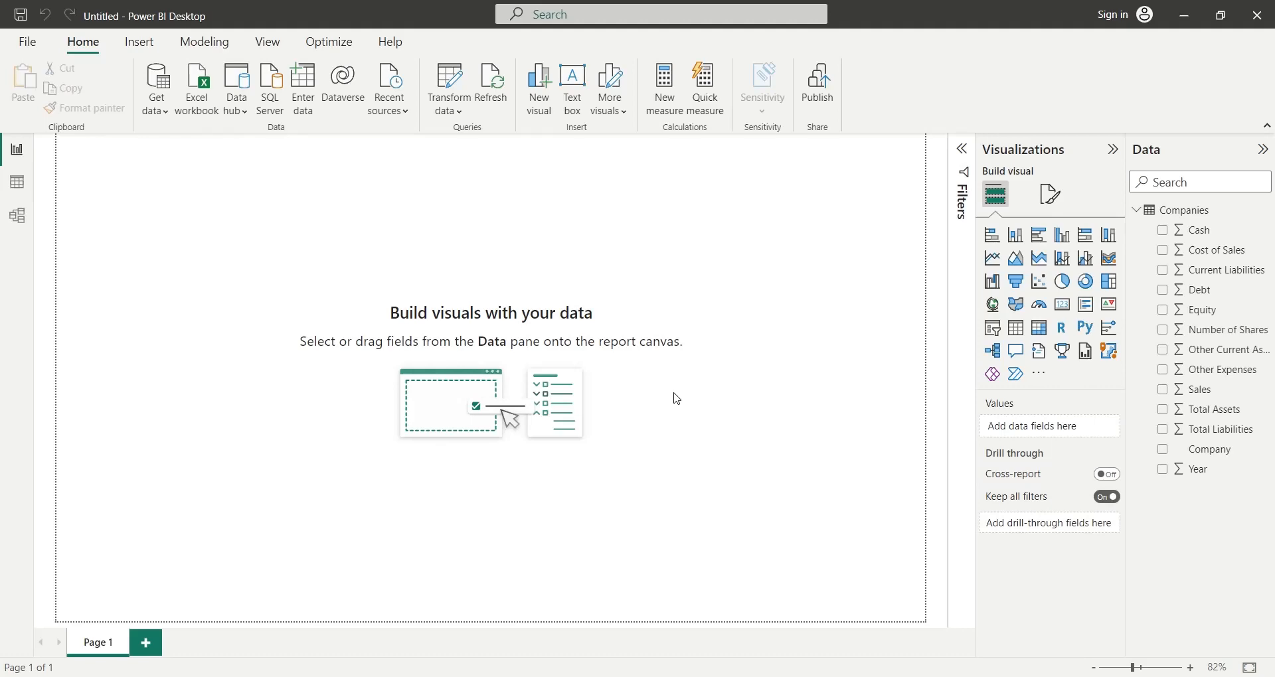
# - Show the Companies table's data and apply thousands separators to Sales, Cost of Sales, Other Expenses and Cash
pyautogui.click(17, 182)
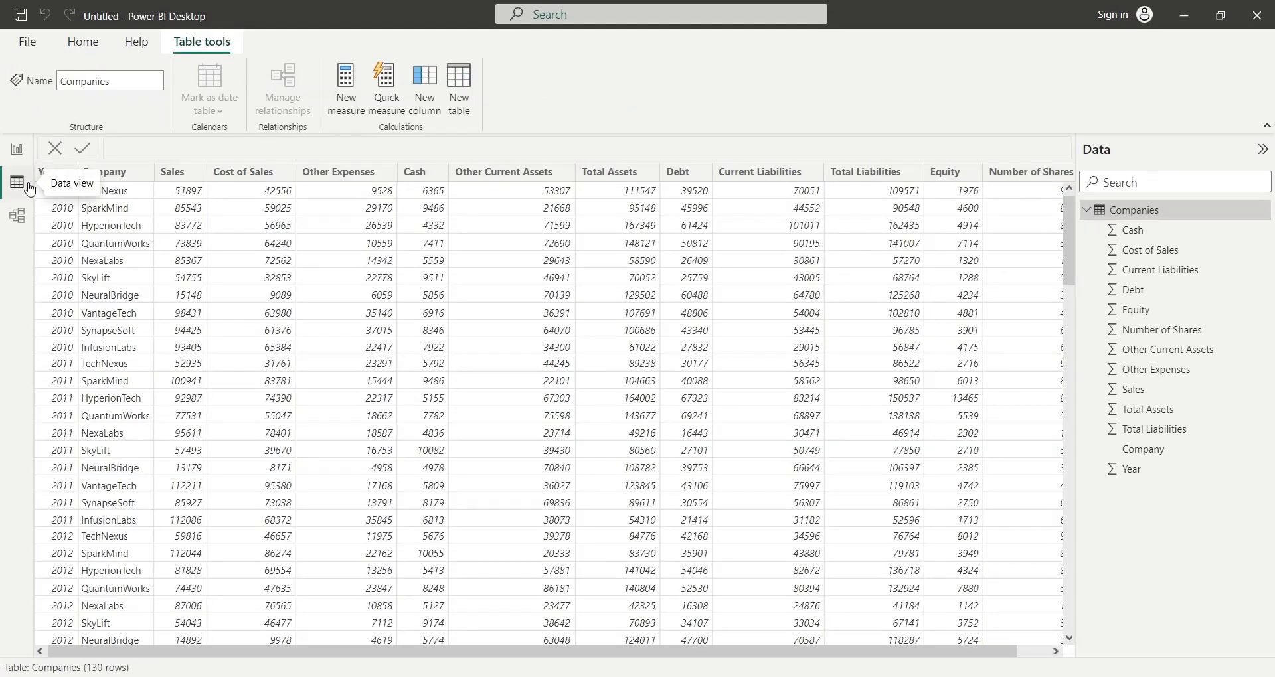
pyautogui.click(185, 176)
pyautogui.click(243, 172)
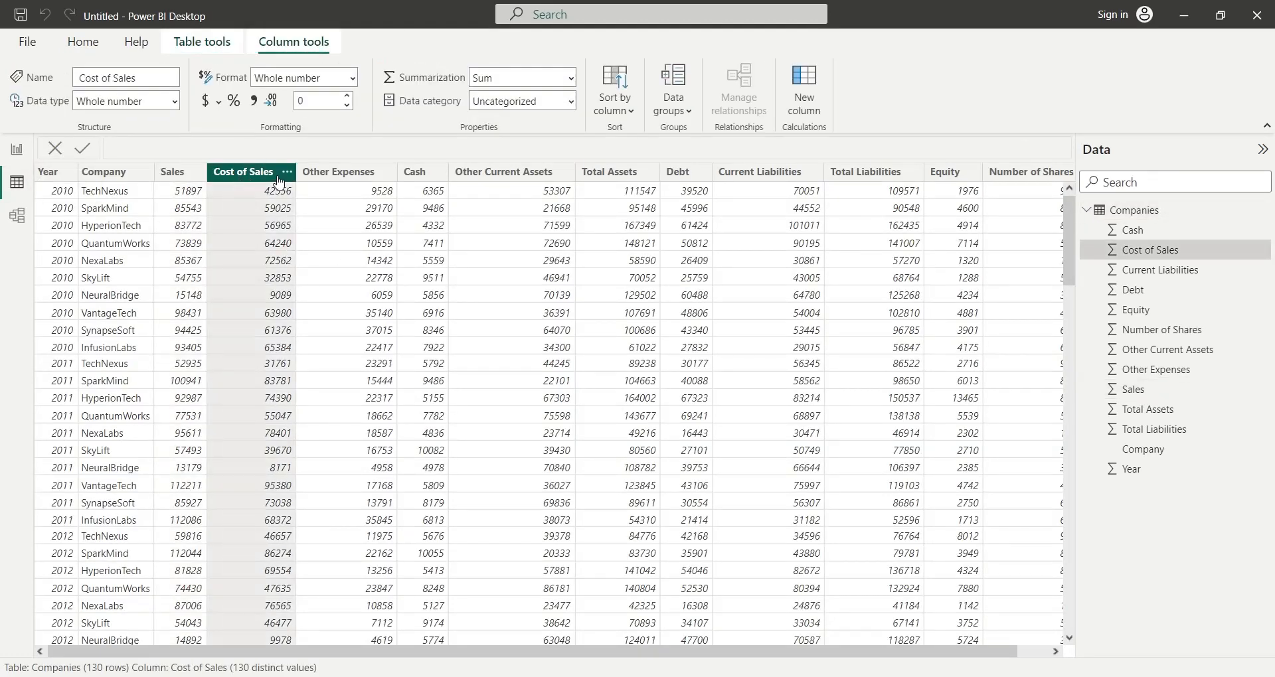
pyautogui.click(183, 174)
pyautogui.click(253, 101)
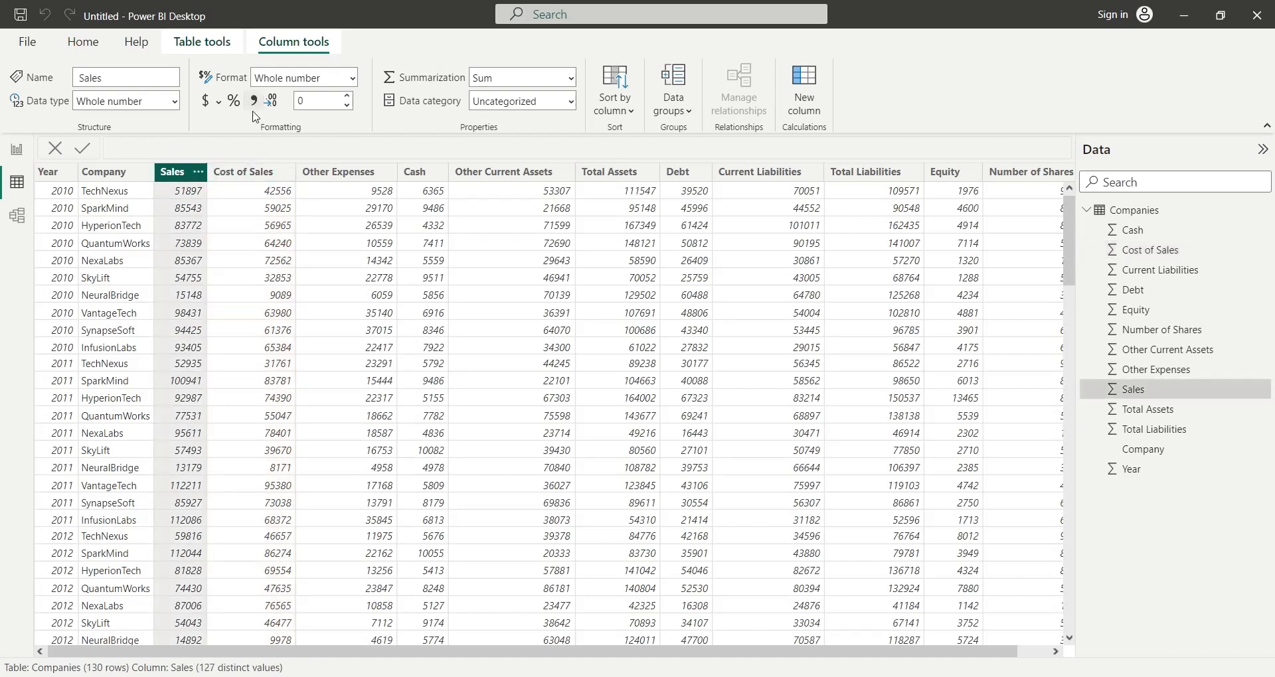
pyautogui.click(244, 172)
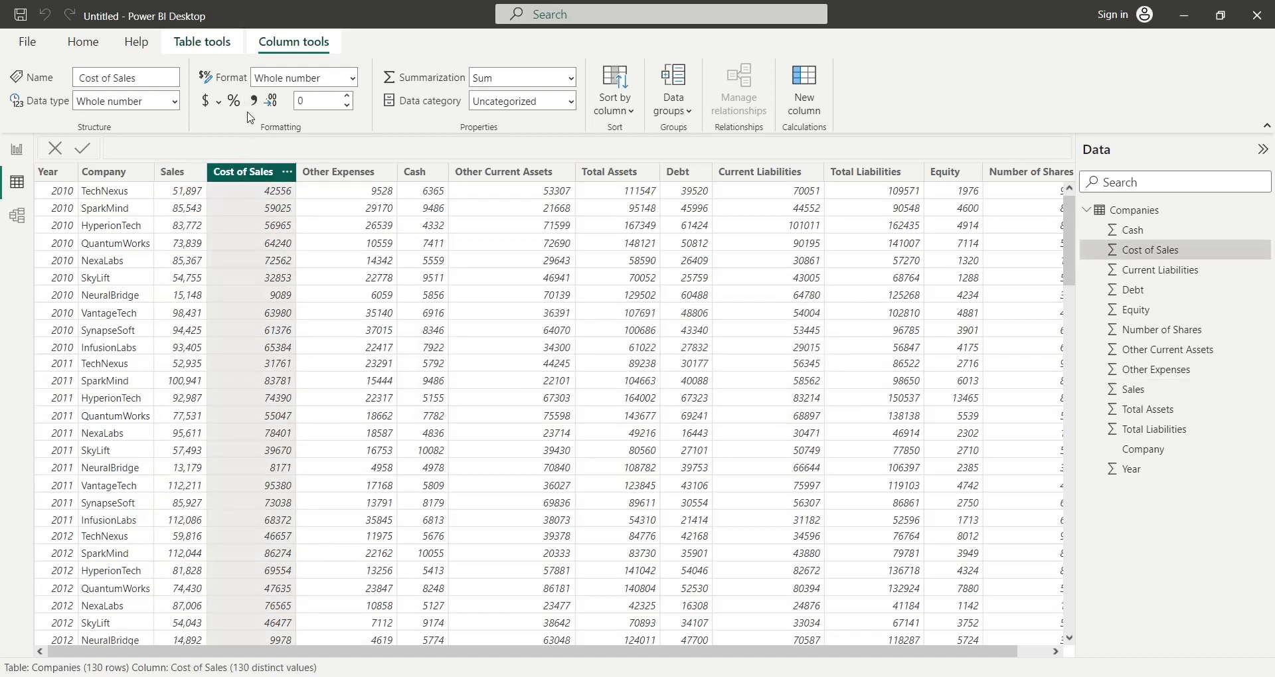
pyautogui.click(326, 174)
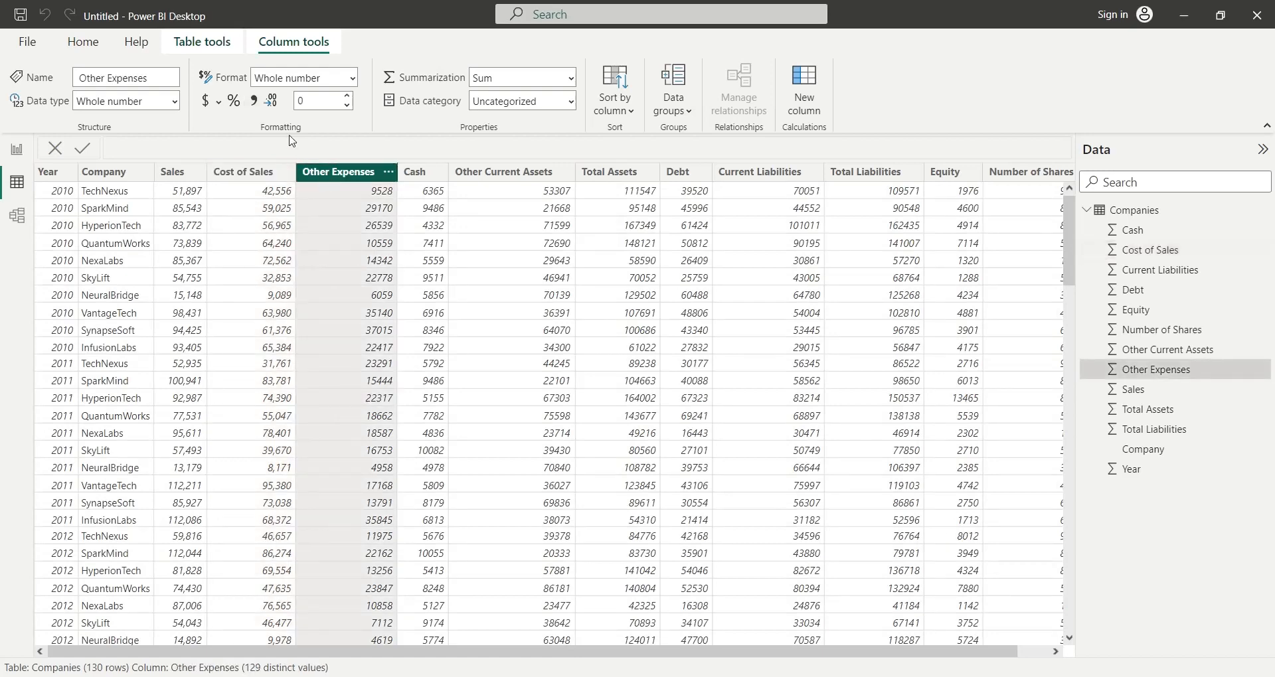
pyautogui.click(412, 173)
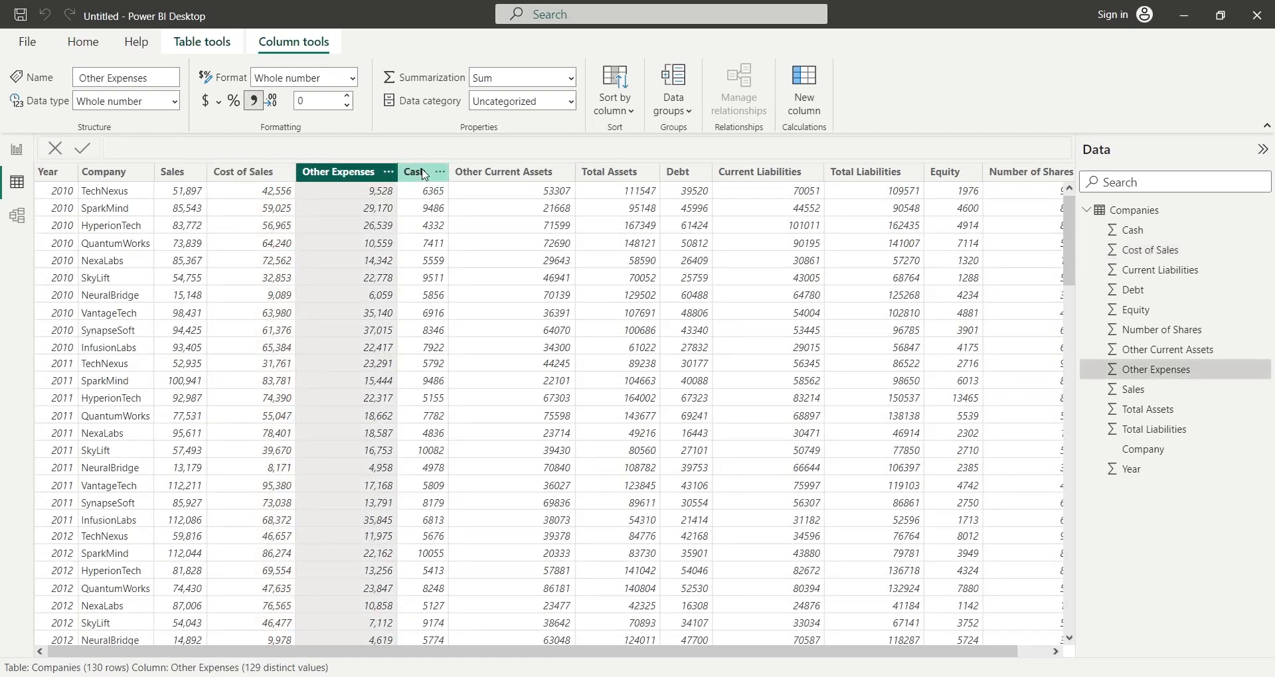
pyautogui.click(254, 101)
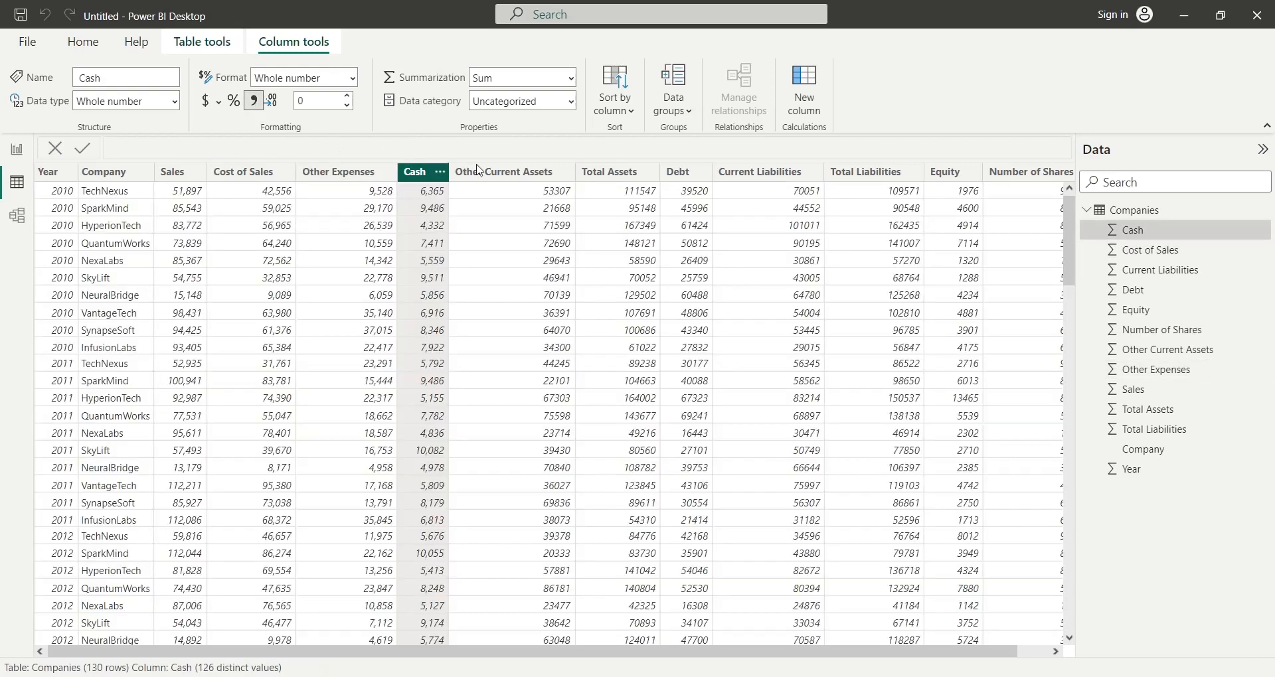
# - Apply thousands separators to the Other Current Assets, Total Assets, Debt and Current Liabilities columns
pyautogui.click(504, 174)
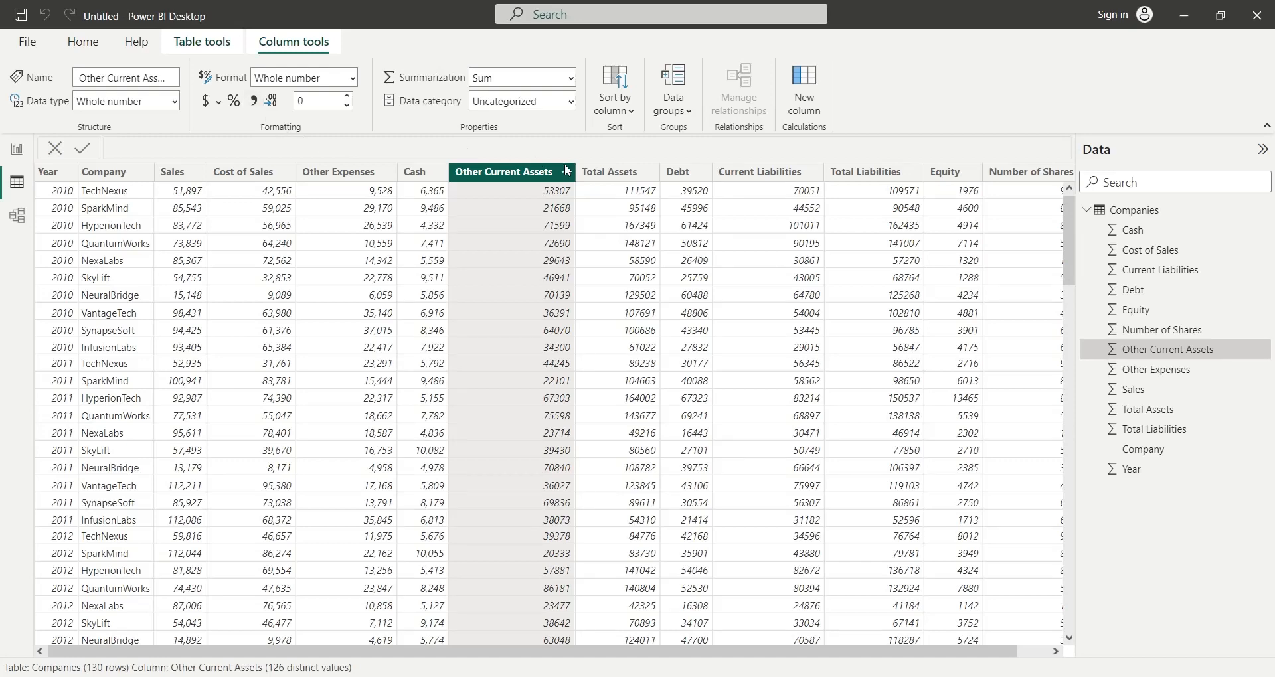
pyautogui.click(254, 101)
pyautogui.click(595, 174)
pyautogui.click(256, 102)
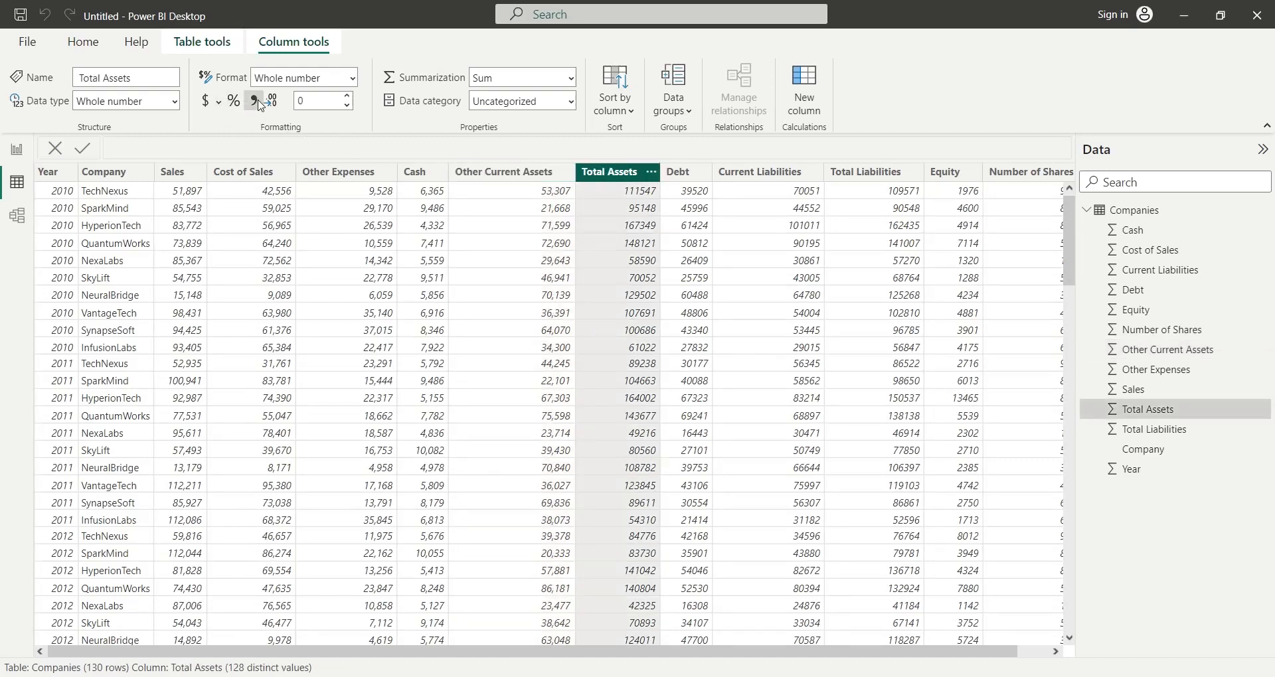
pyautogui.click(676, 174)
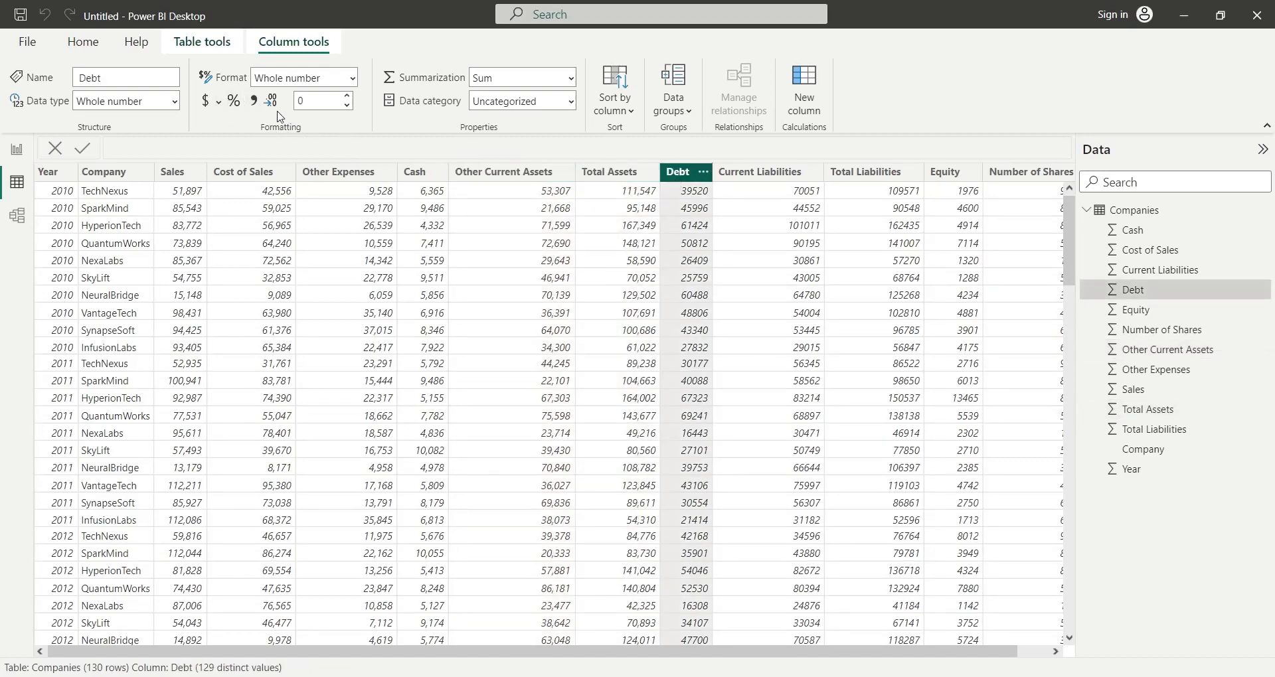
pyautogui.click(772, 177)
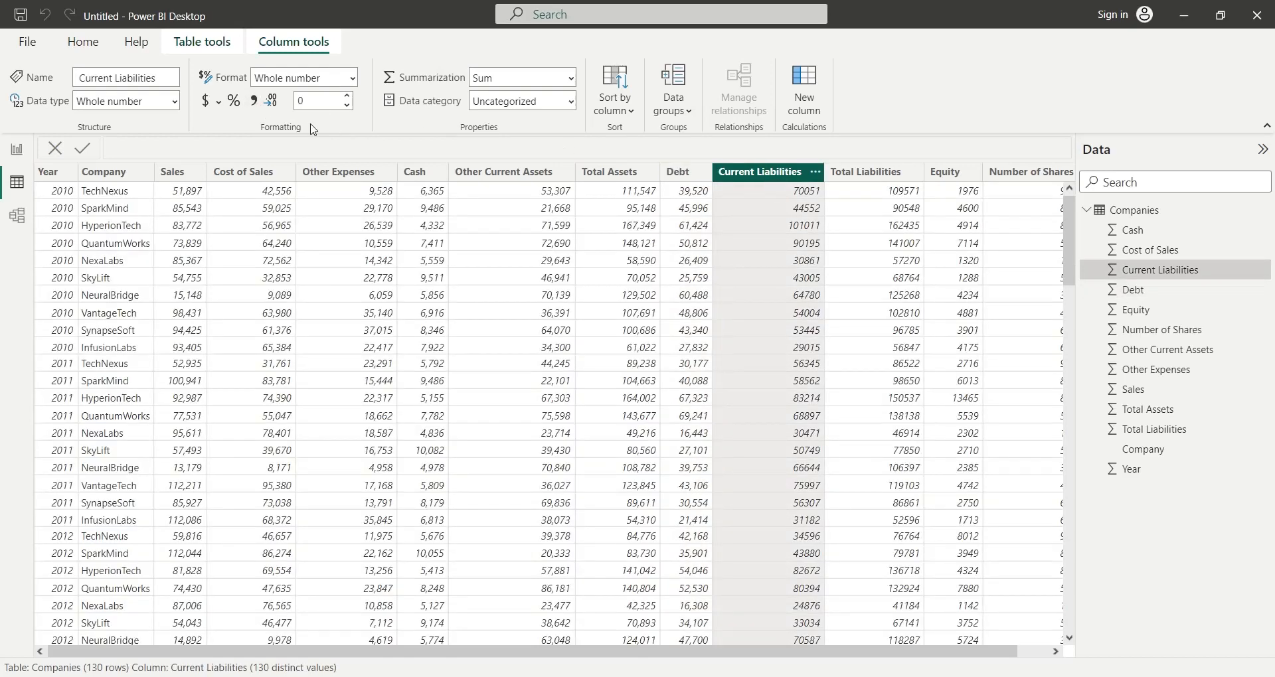
# - Apply thousands separators to the Total Liabilities, Equity and Number of Shares columns
pyautogui.click(866, 174)
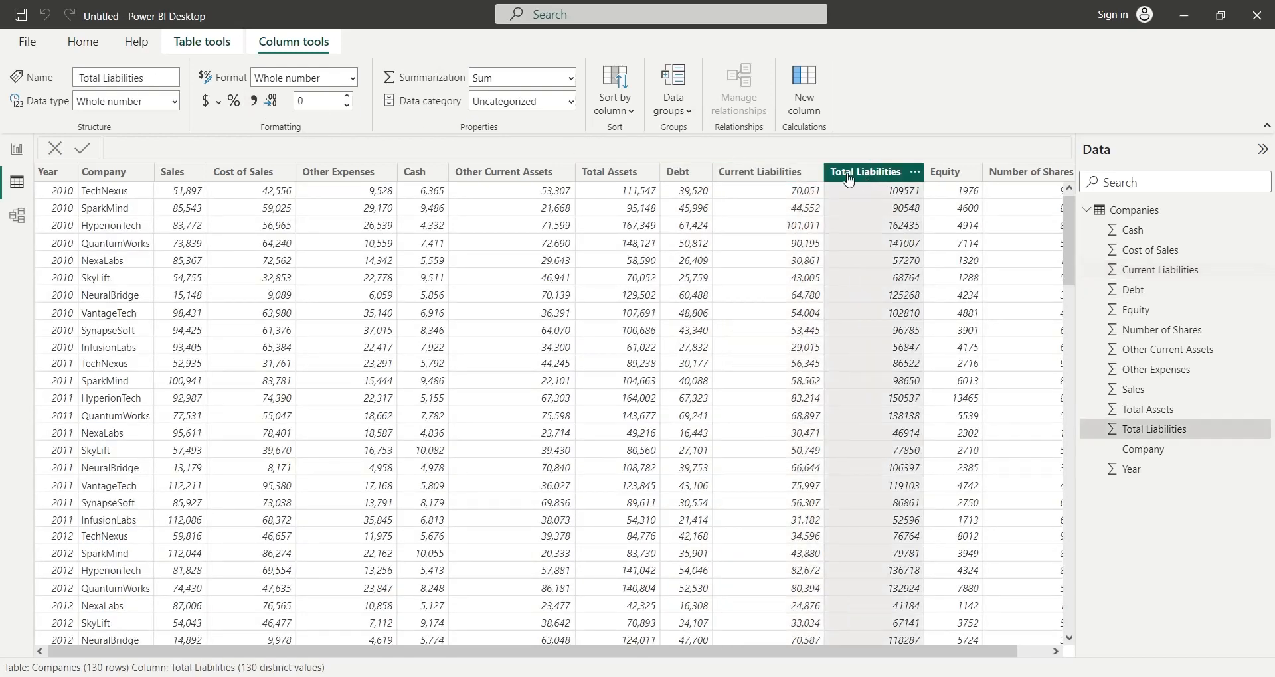
pyautogui.click(253, 101)
pyautogui.click(947, 173)
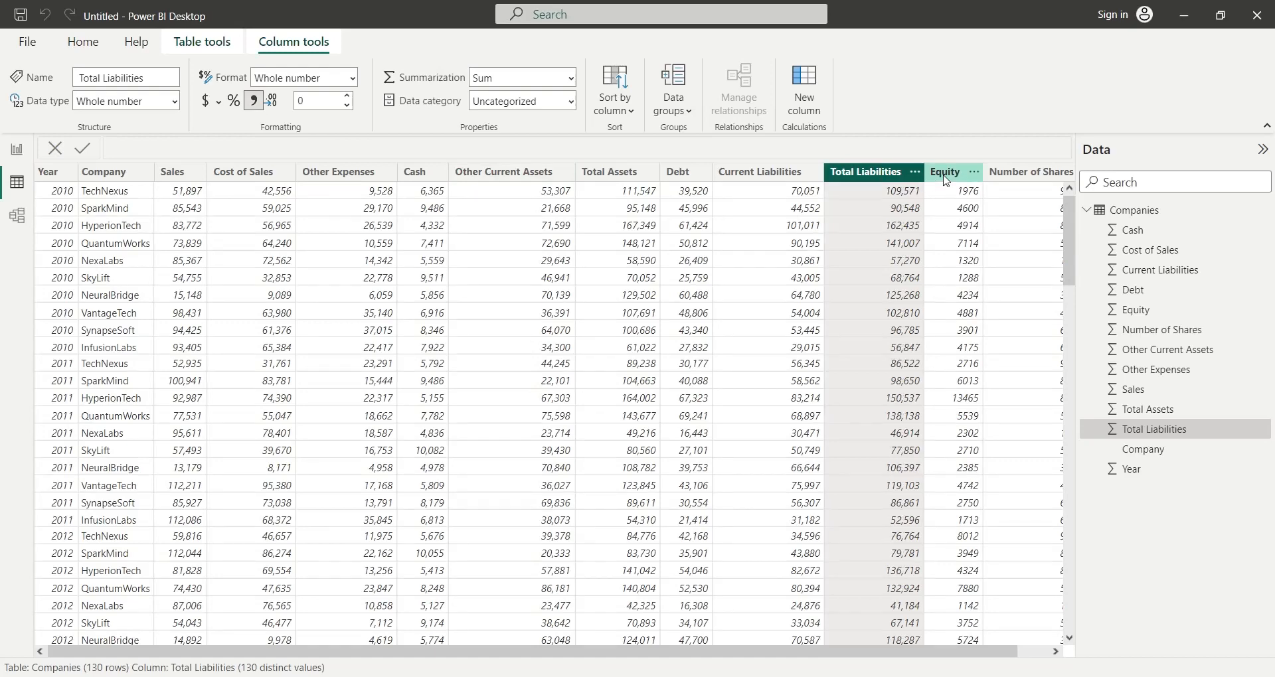
pyautogui.click(255, 105)
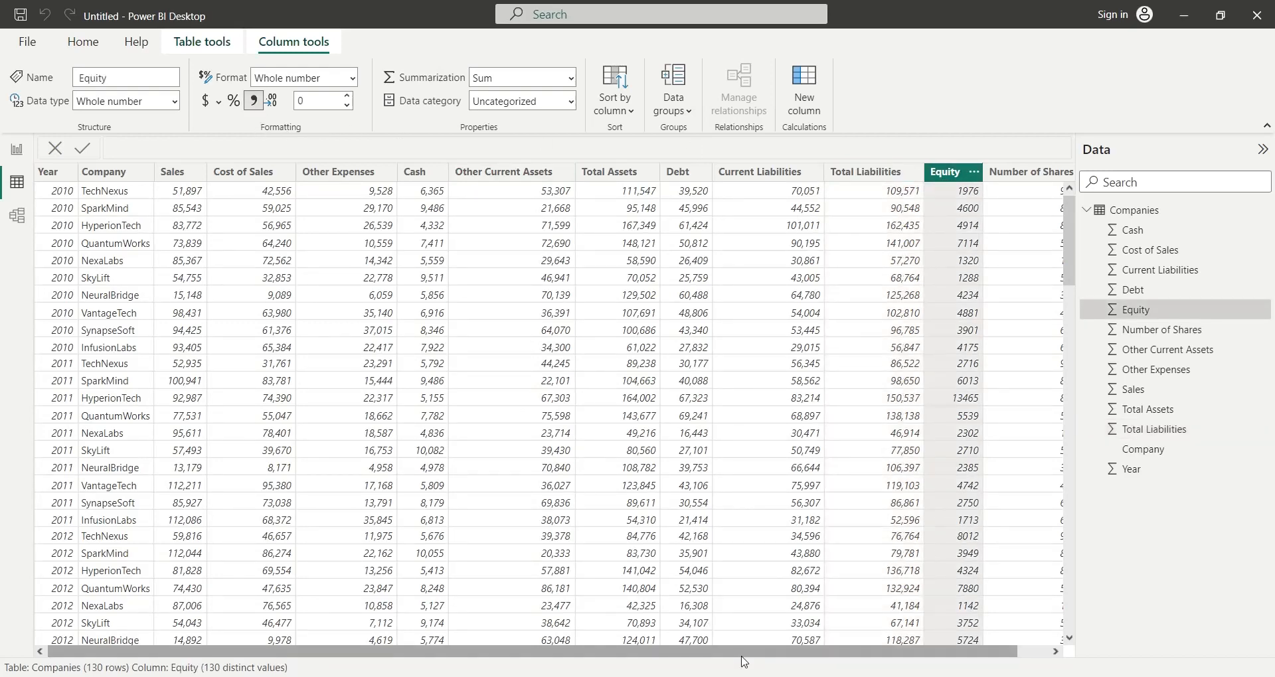
pyautogui.moveTo(744, 652); pyautogui.dragTo(777, 652)
pyautogui.click(986, 174)
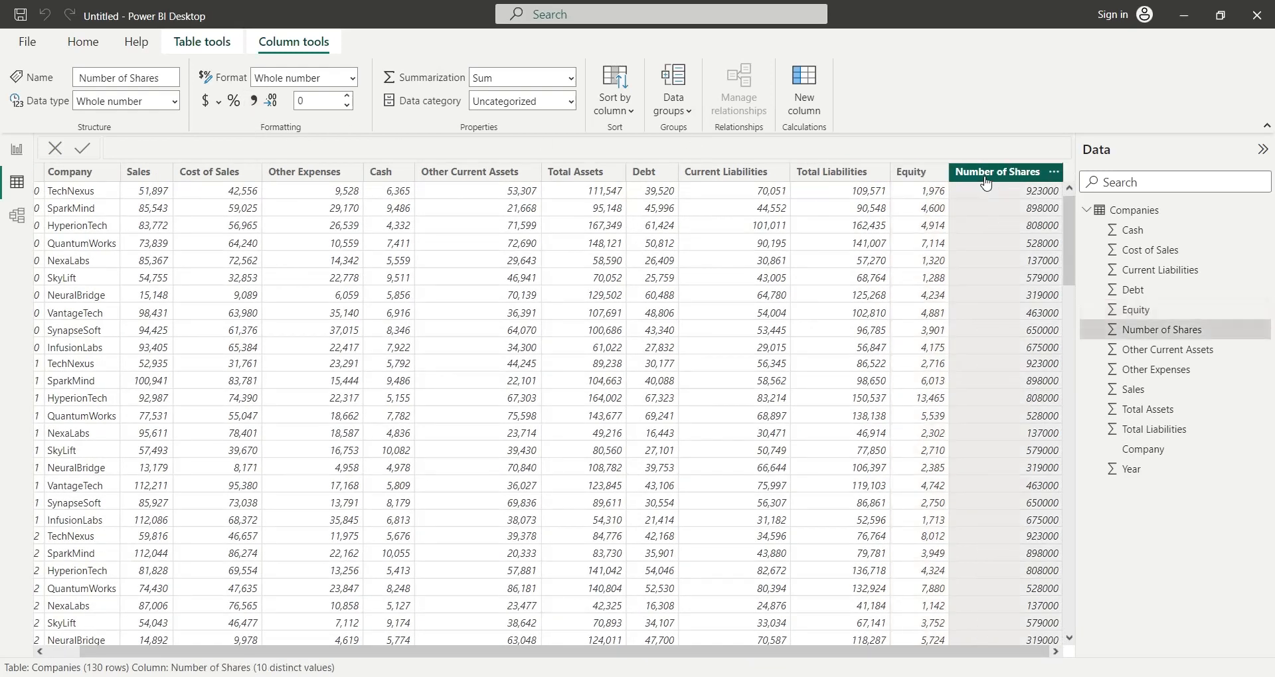
pyautogui.click(254, 105)
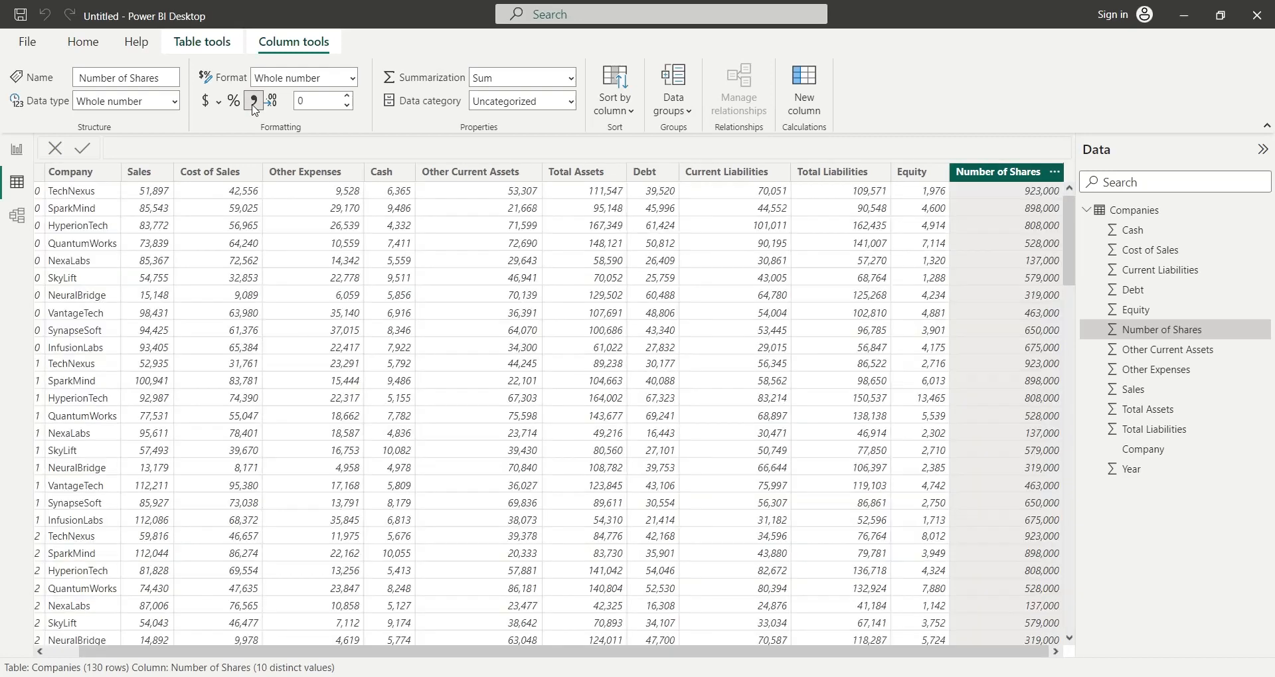
# - Add a calculated column Gross Profit to the Companies table that subtracts Cost of Sales from Sales
pyautogui.click(805, 104)
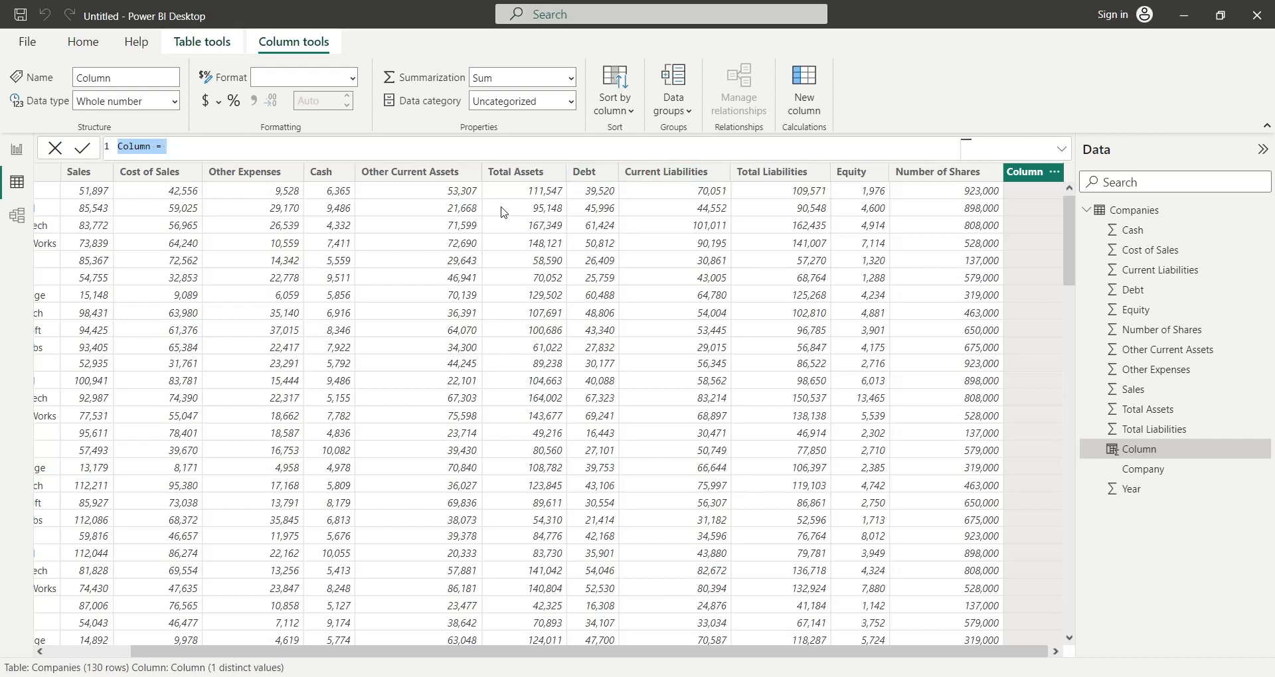
pyautogui.write('Gross Profit')
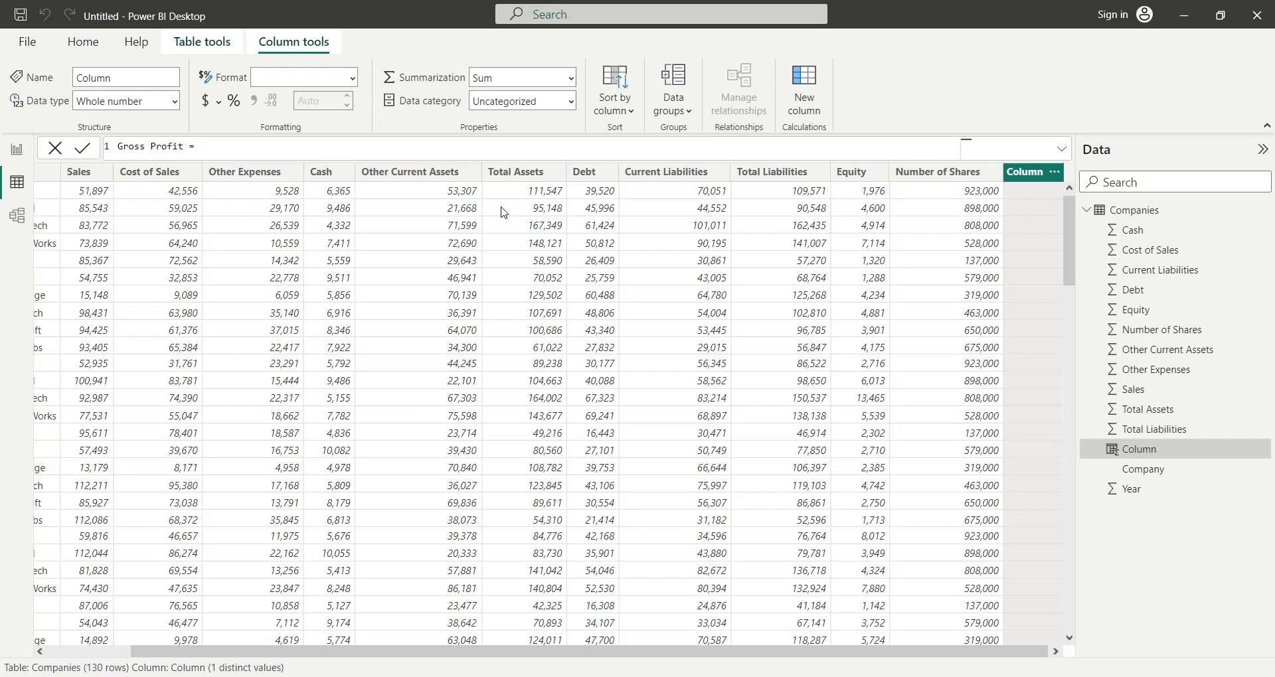
pyautogui.write('sales')
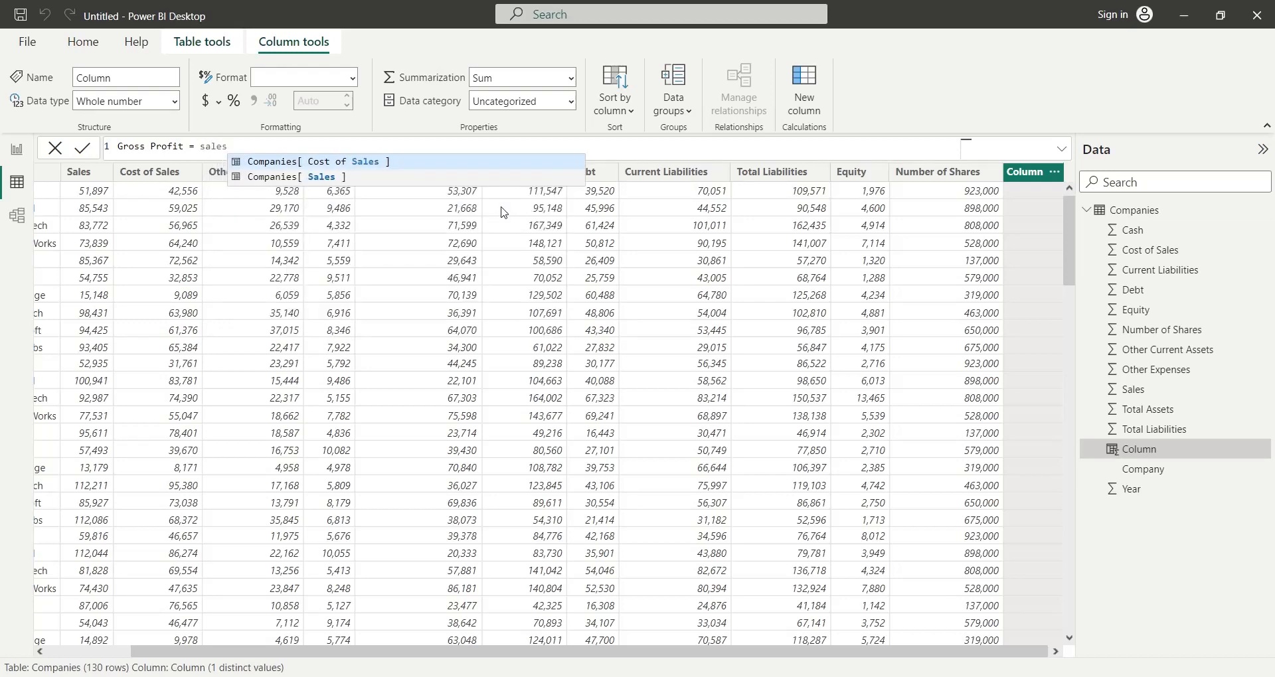
pyautogui.press('Down')
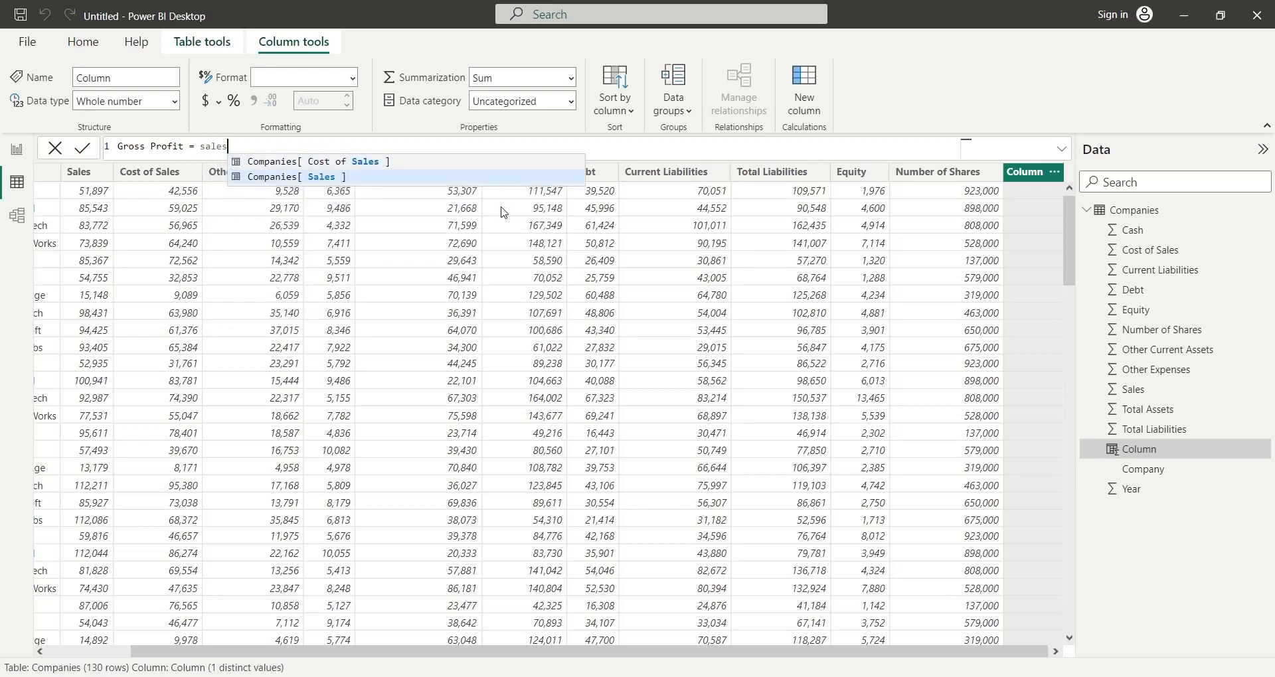
pyautogui.press('Tab')
pyautogui.write('-')
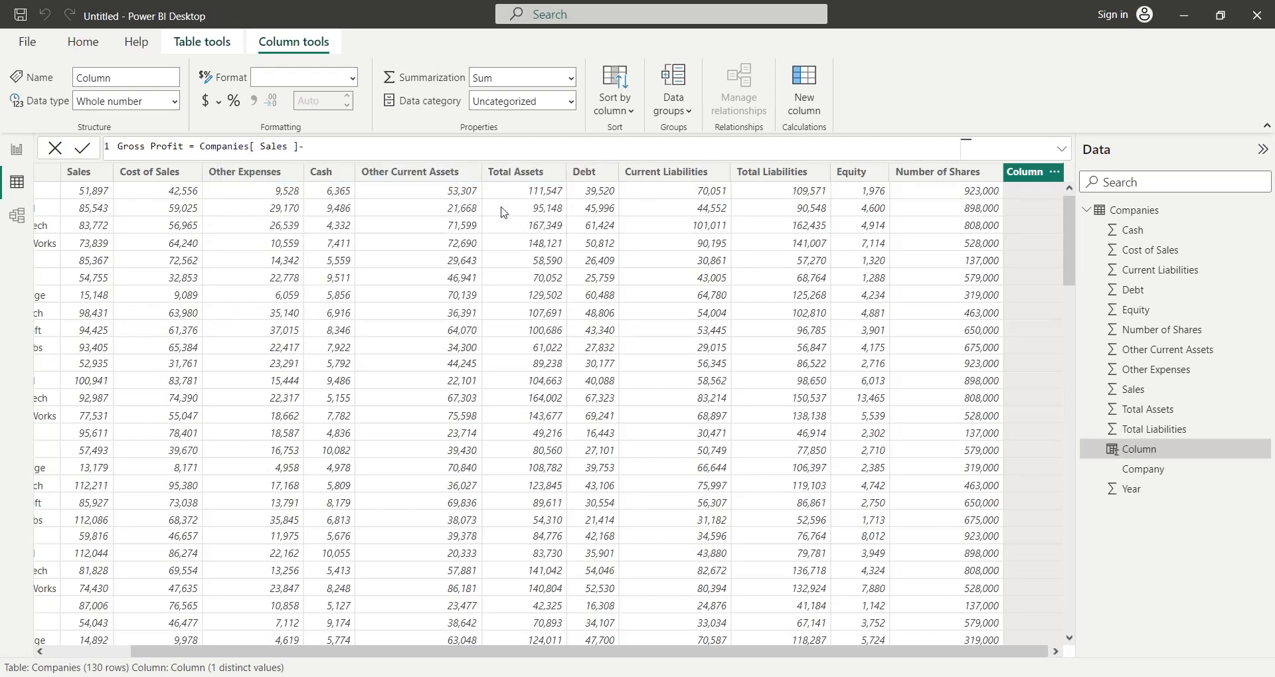
pyautogui.write('Cost')
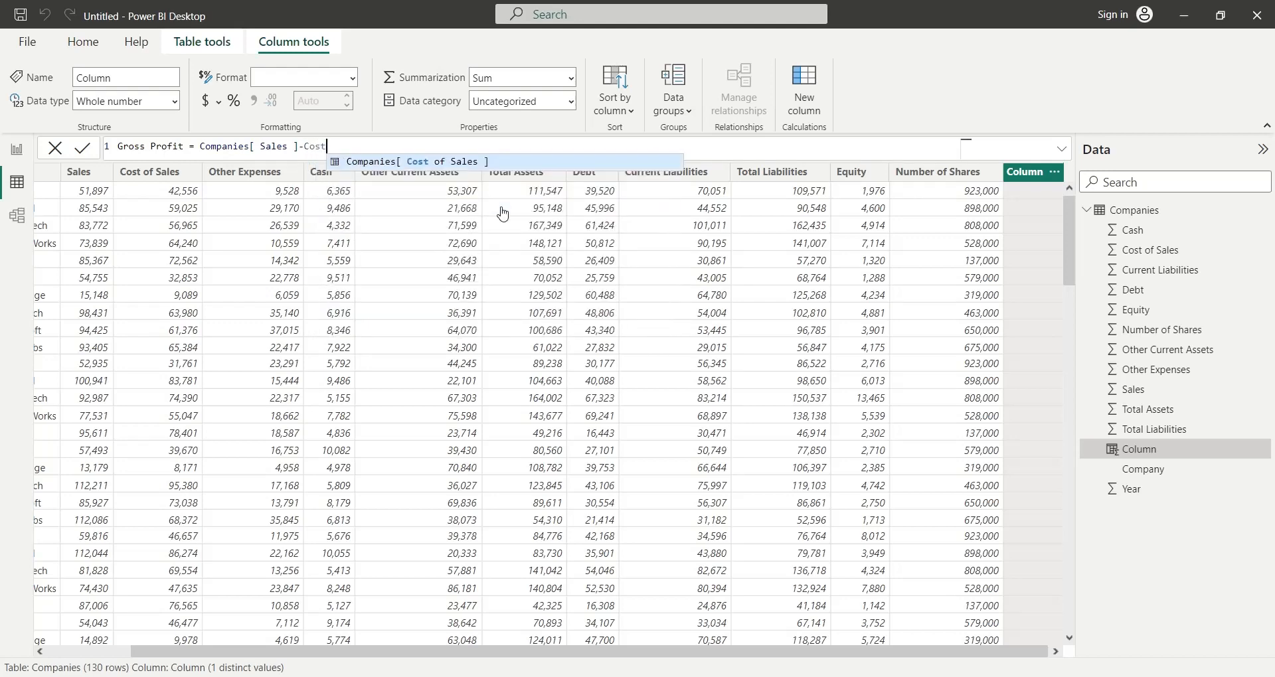
pyautogui.press('Tab')
pyautogui.press('Return')
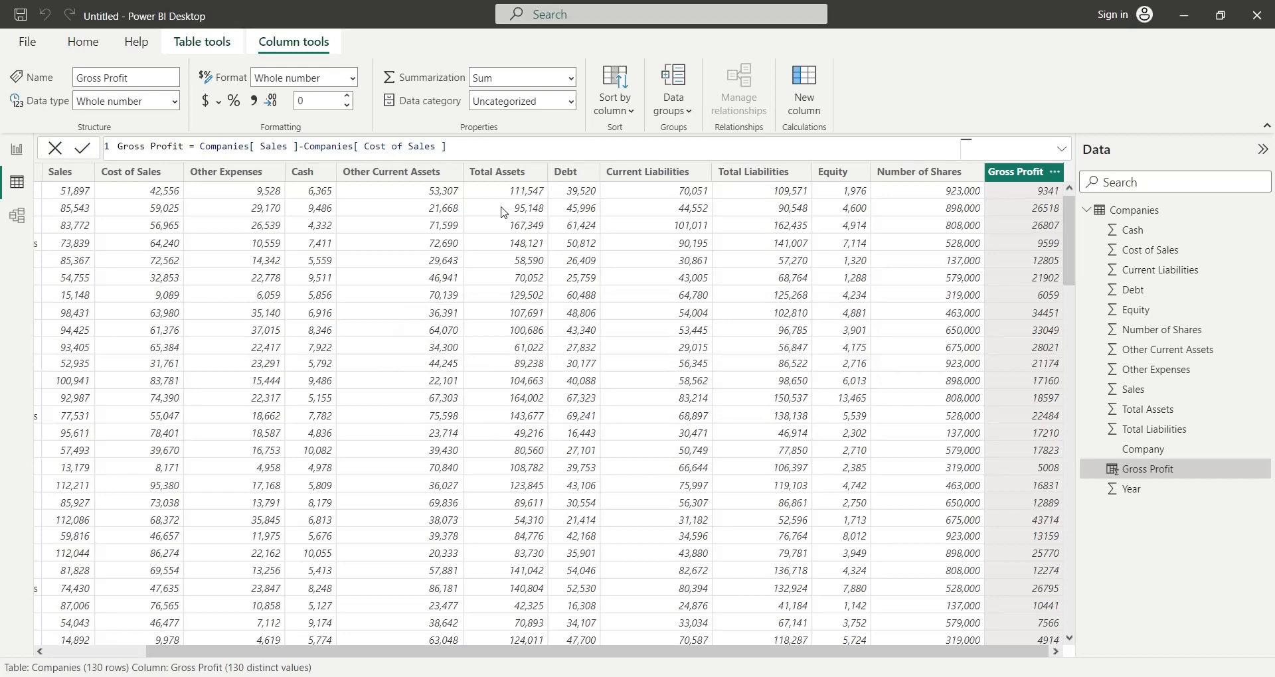
# - Add a calculated column Net Profit that subtracts Other Expenses from Gross Profit
pyautogui.click(794, 97)
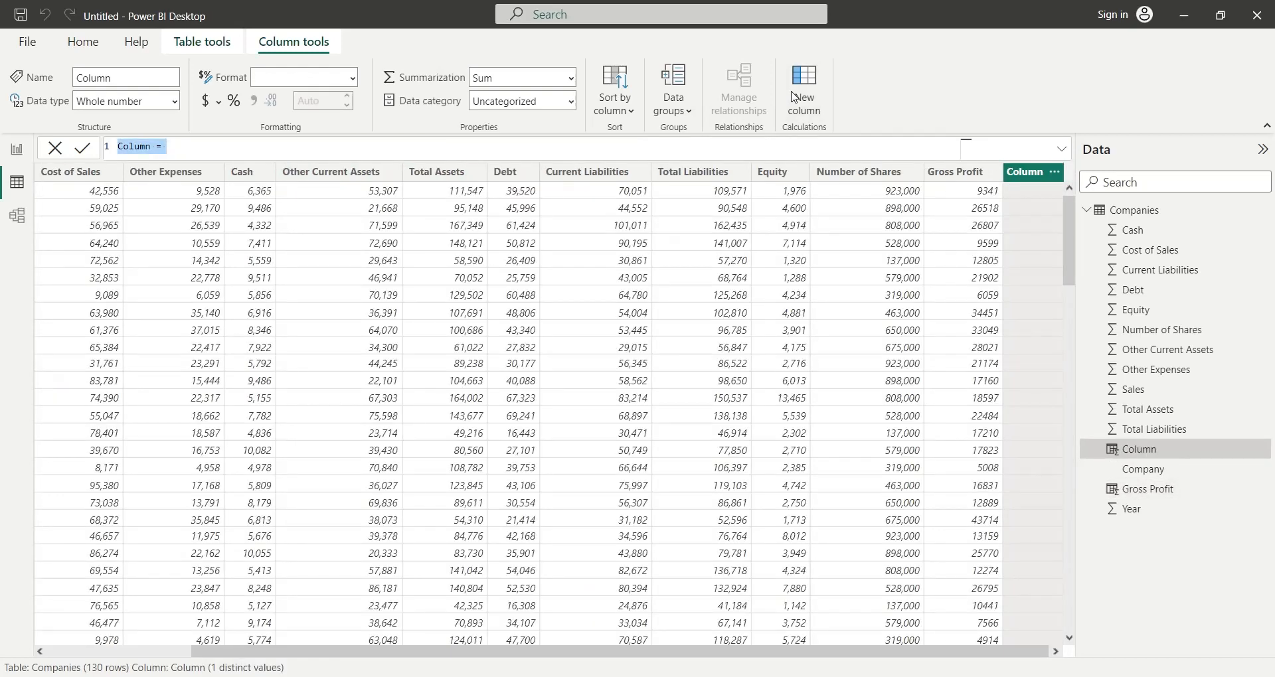
pyautogui.write('Net Profit =')
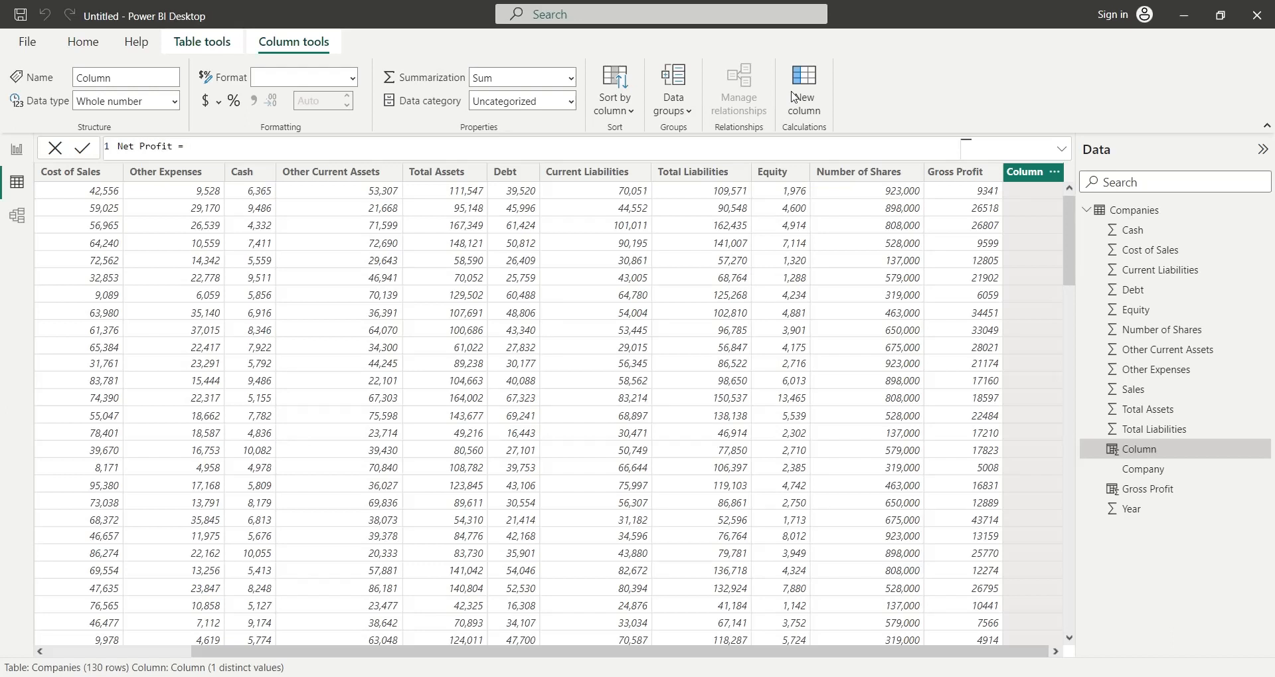
pyautogui.write(' Companies[Gross Profit]')
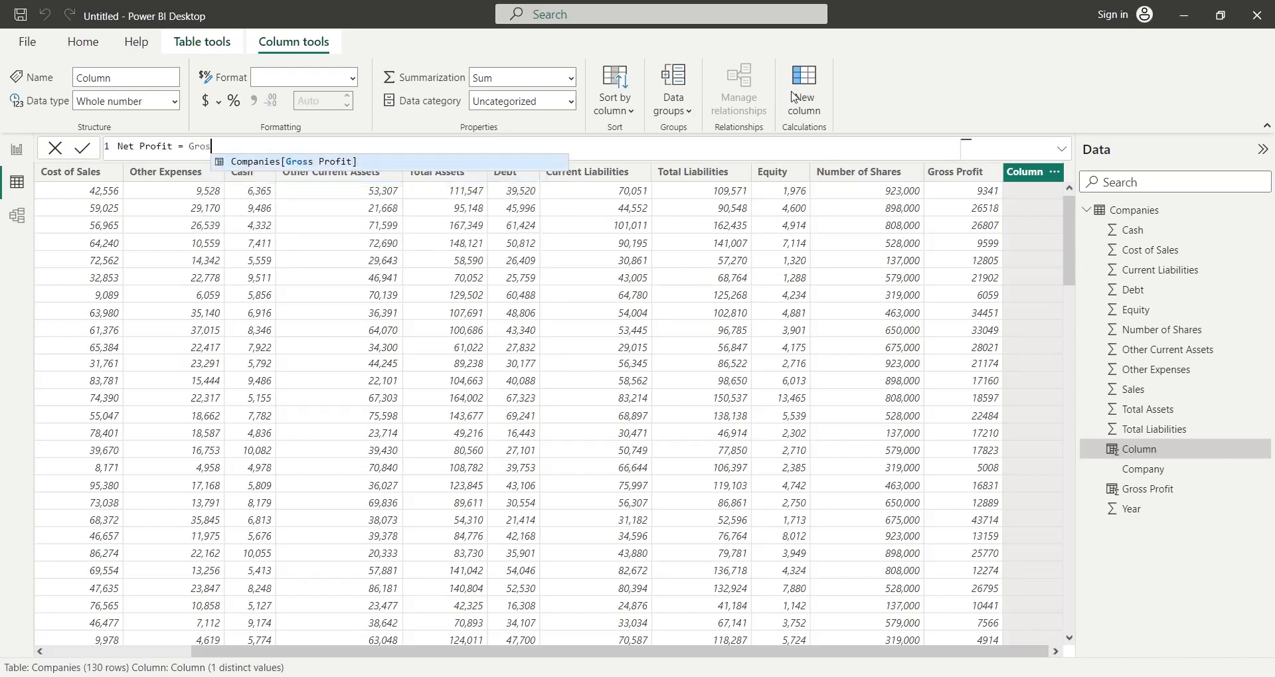
pyautogui.press('Tab')
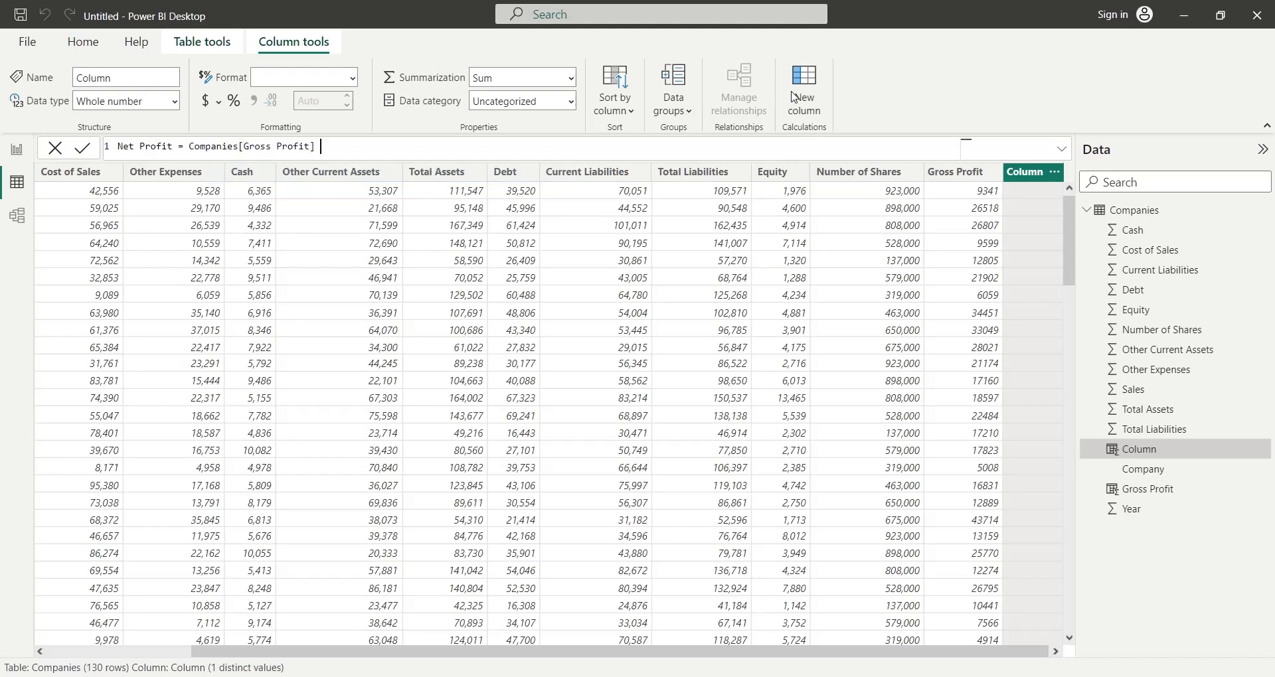
pyautogui.write('- Other')
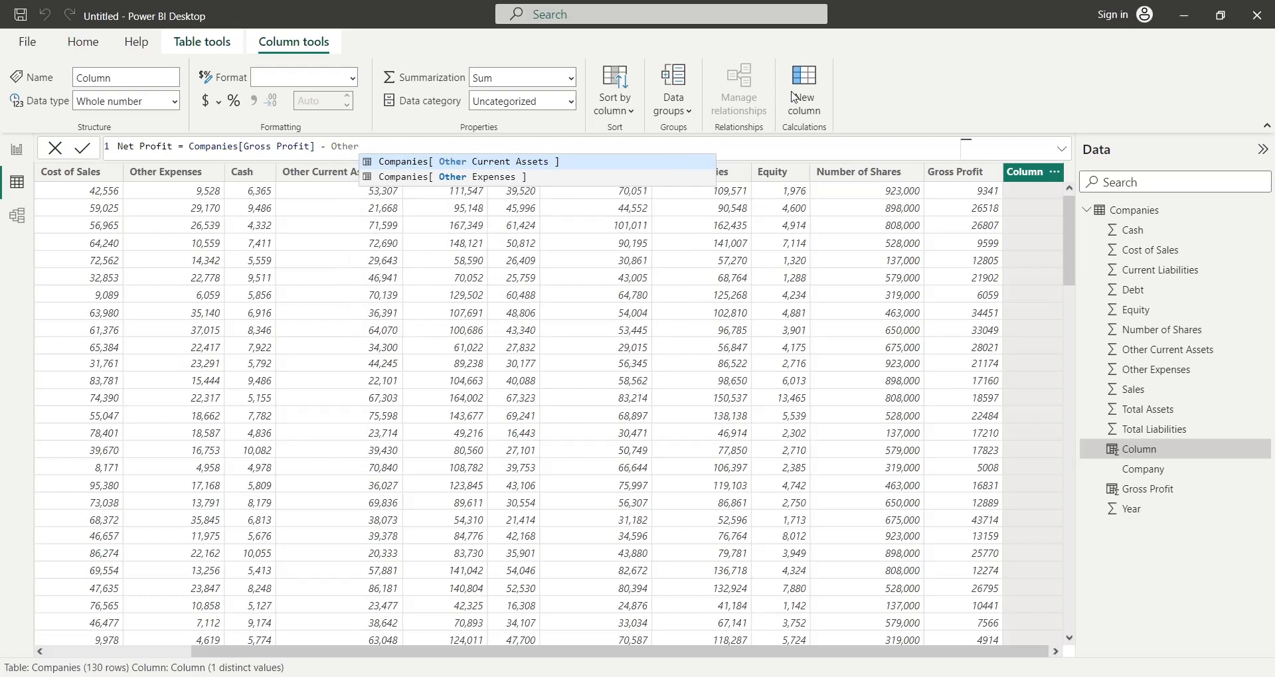
pyautogui.press('Down')
pyautogui.press('Tab')
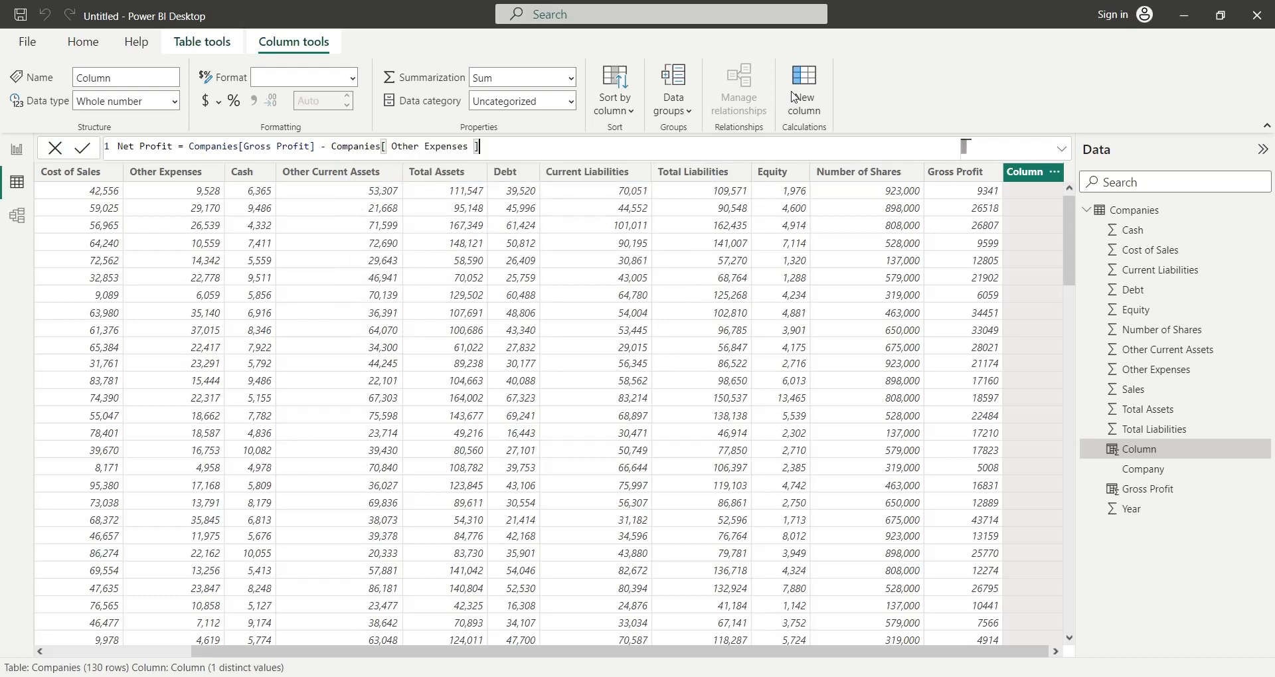
pyautogui.press('Return')
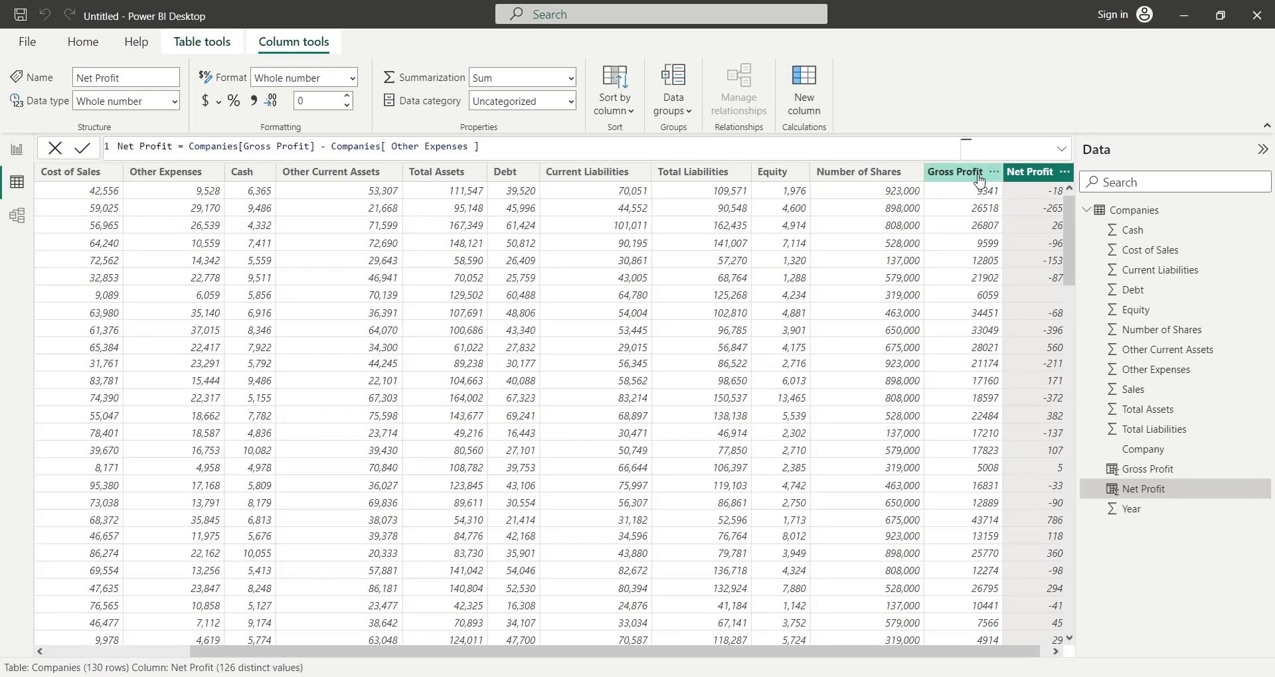
# - Apply thousands separators to the Gross Profit and Net Profit columns
pyautogui.click(956, 171)
pyautogui.click(252, 101)
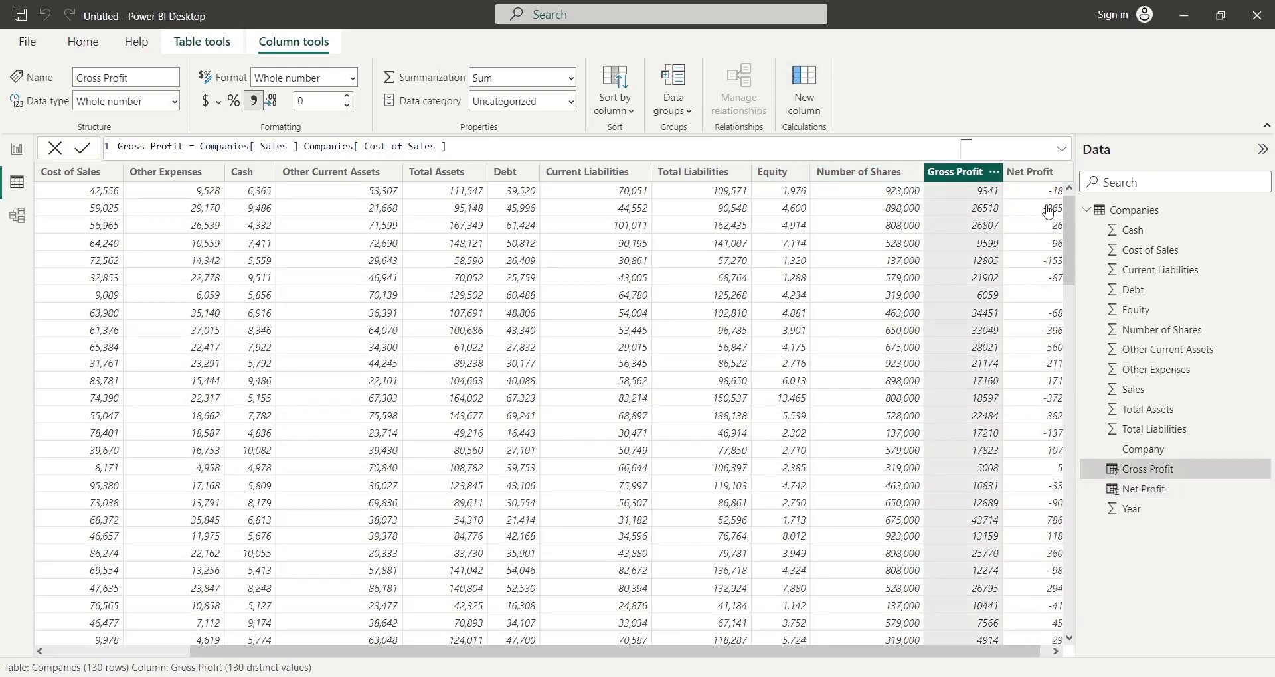
pyautogui.click(1033, 173)
pyautogui.click(253, 101)
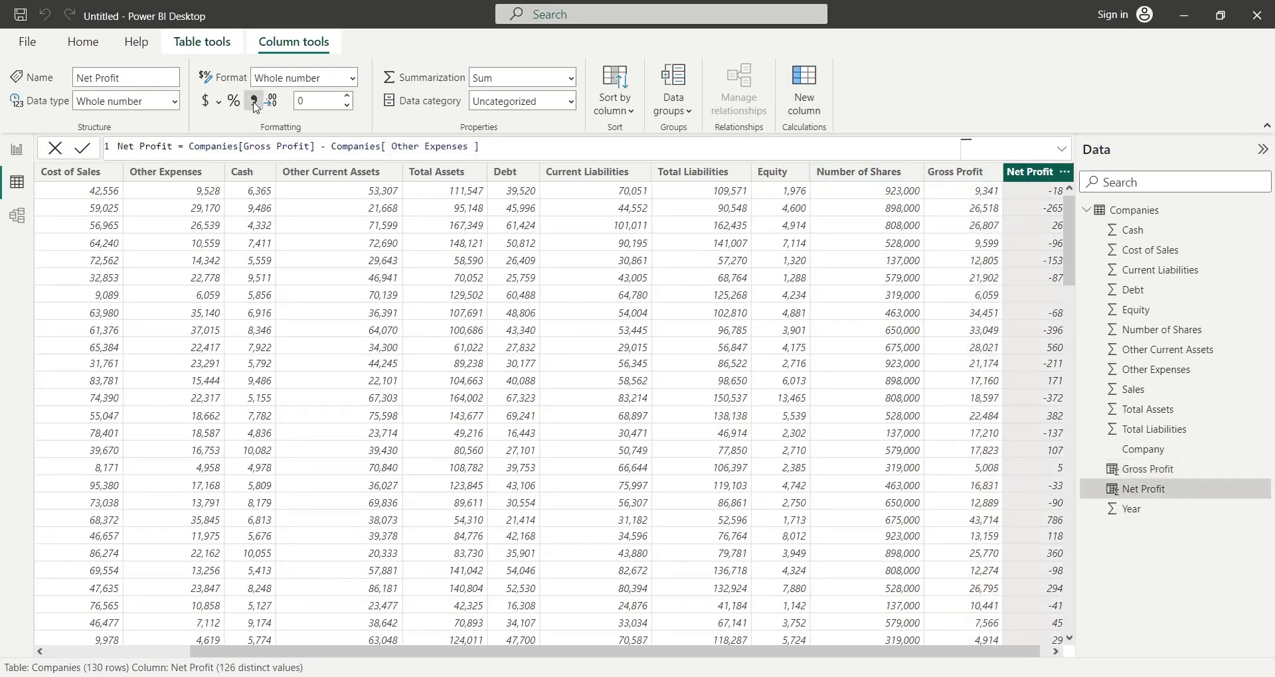
pyautogui.moveTo(1001, 655); pyautogui.dragTo(1063, 658)
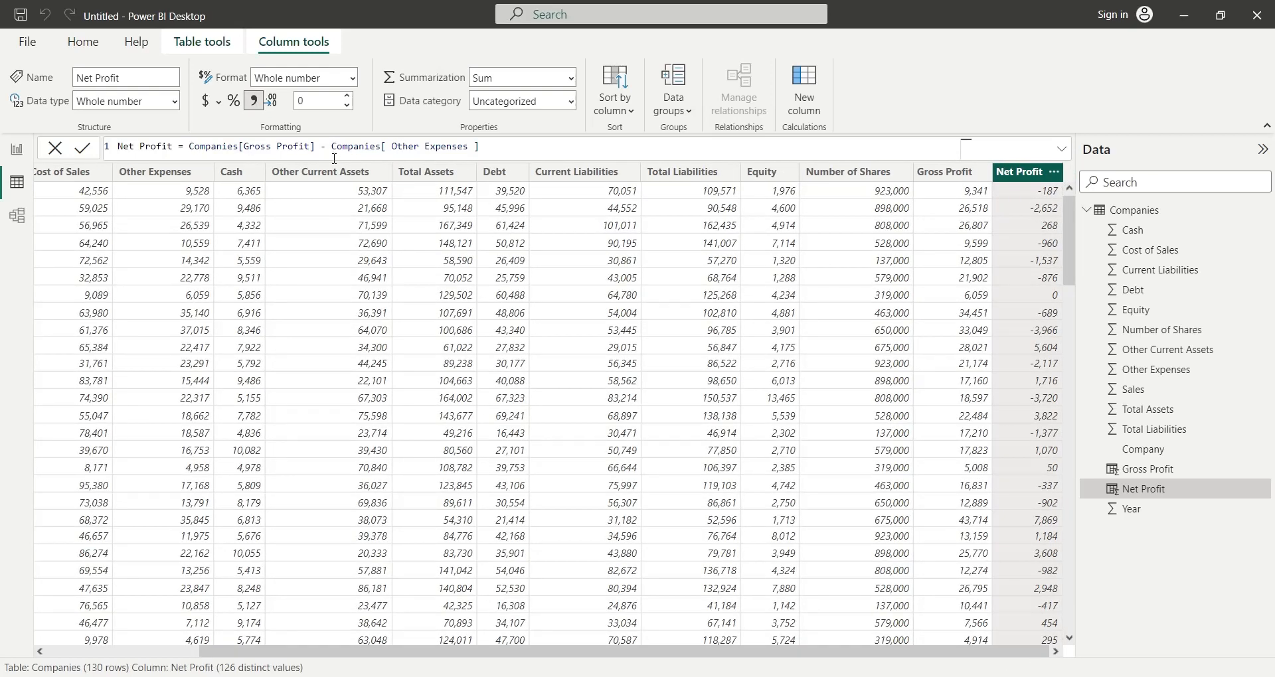
# - Add a calculated column Earning Per Share that divides Net Profit by Number of Shares
pyautogui.click(804, 93)
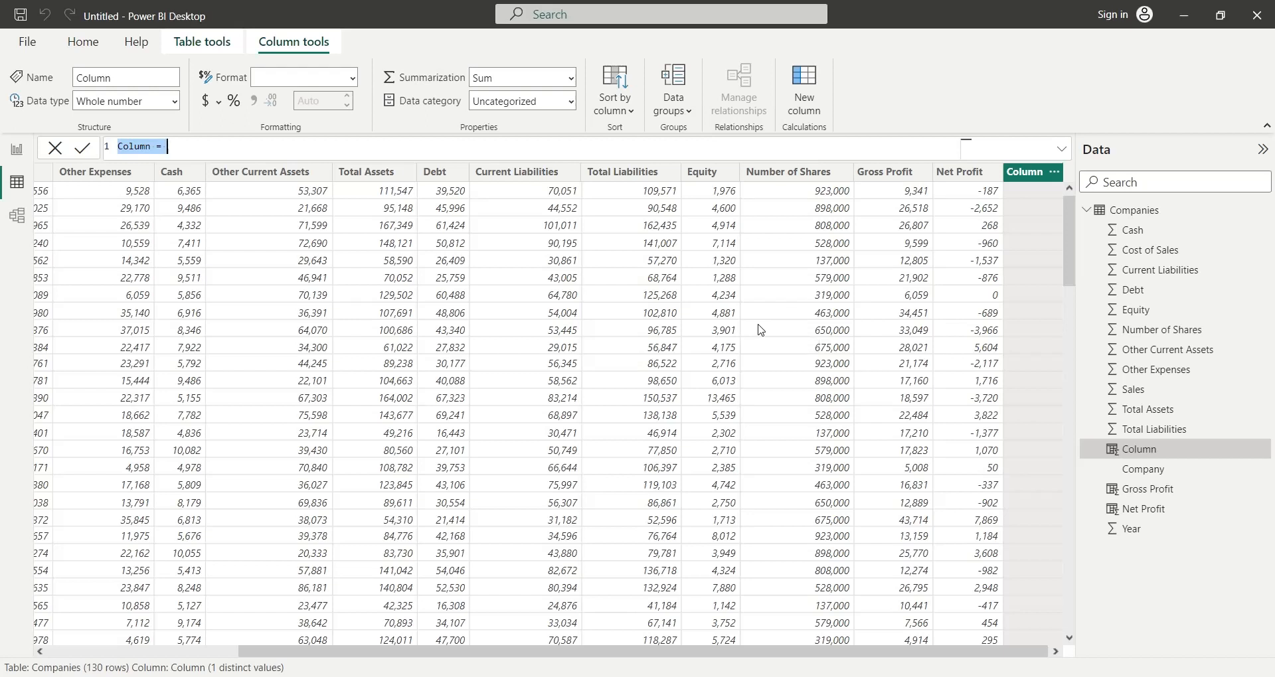
pyautogui.write('Earni')
pyautogui.write('ng ')
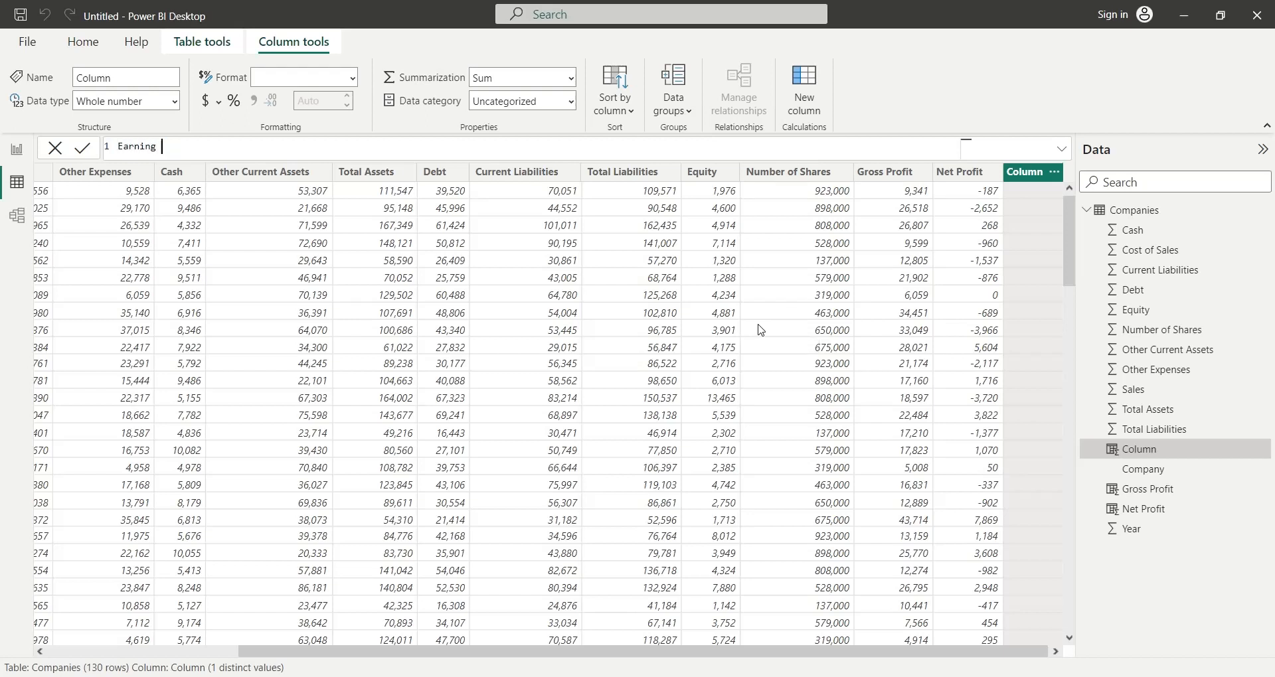
pyautogui.write('Per Share = Net Pr')
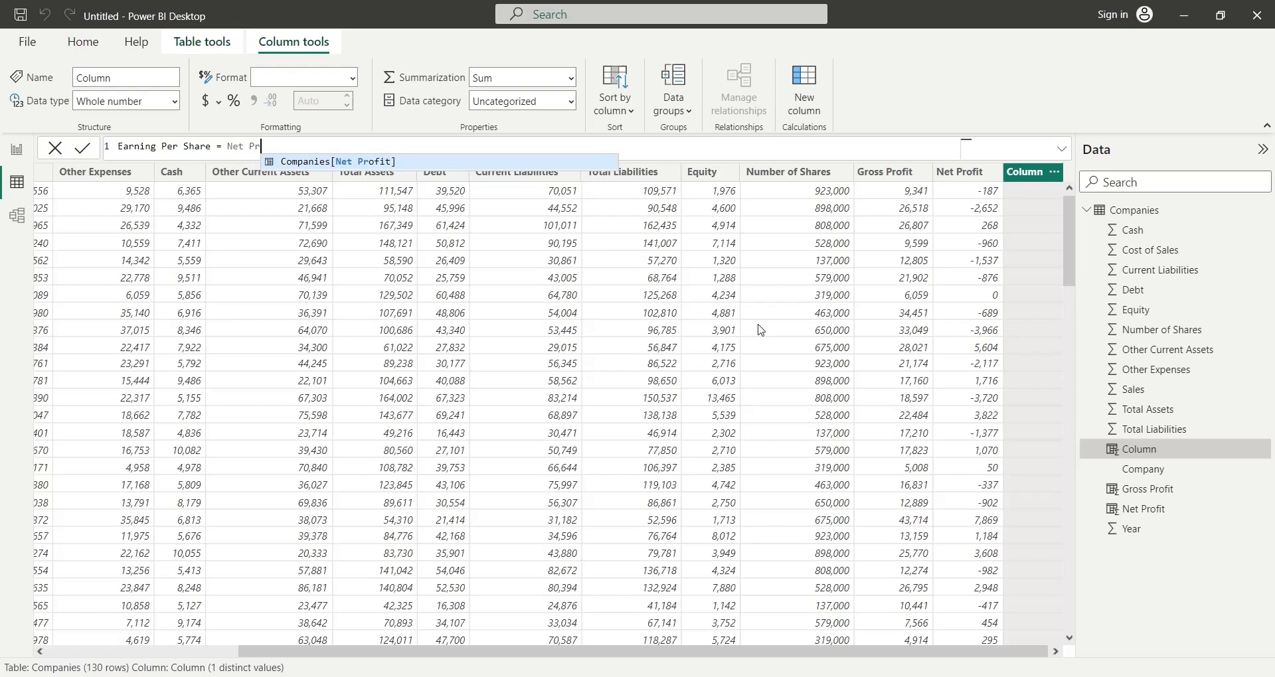
pyautogui.press('Tab')
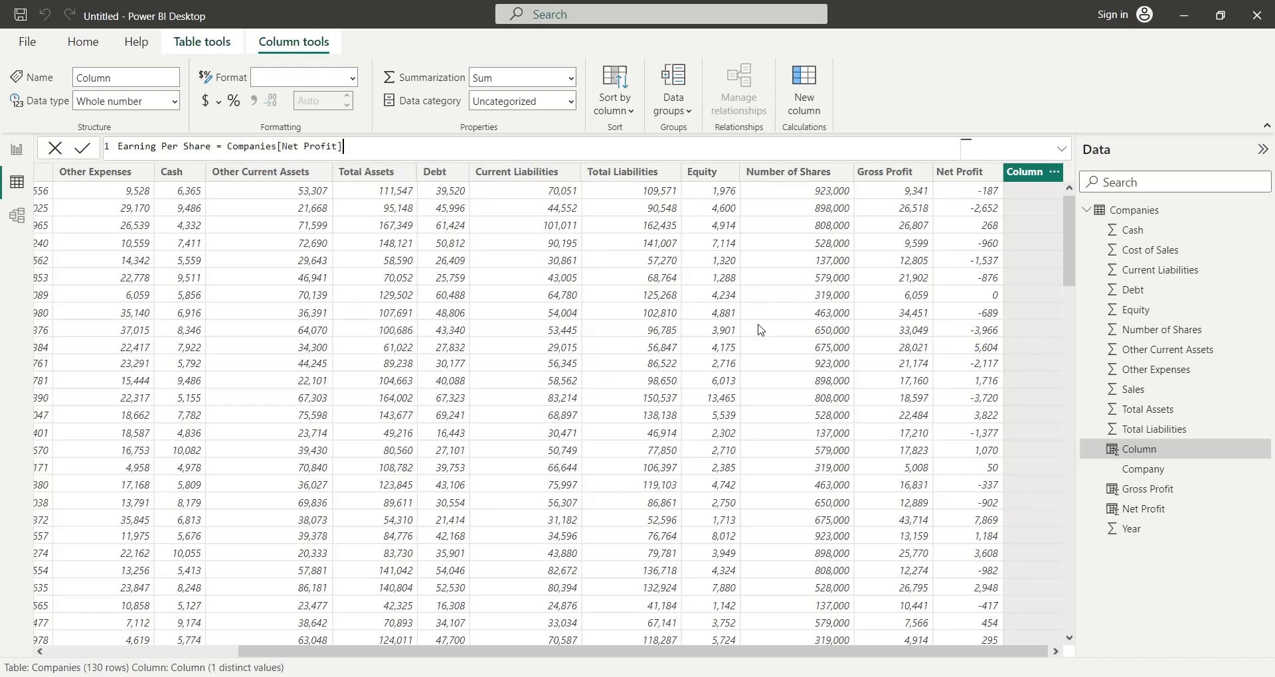
pyautogui.write('/ n')
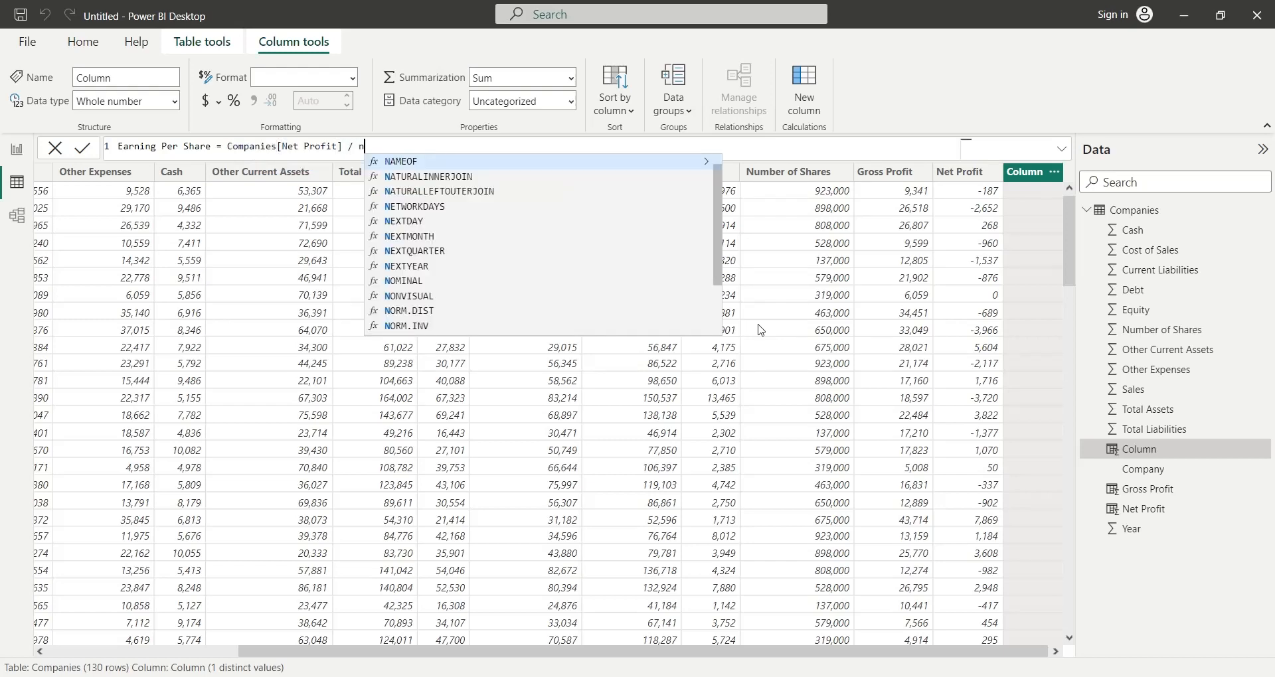
pyautogui.write('umber')
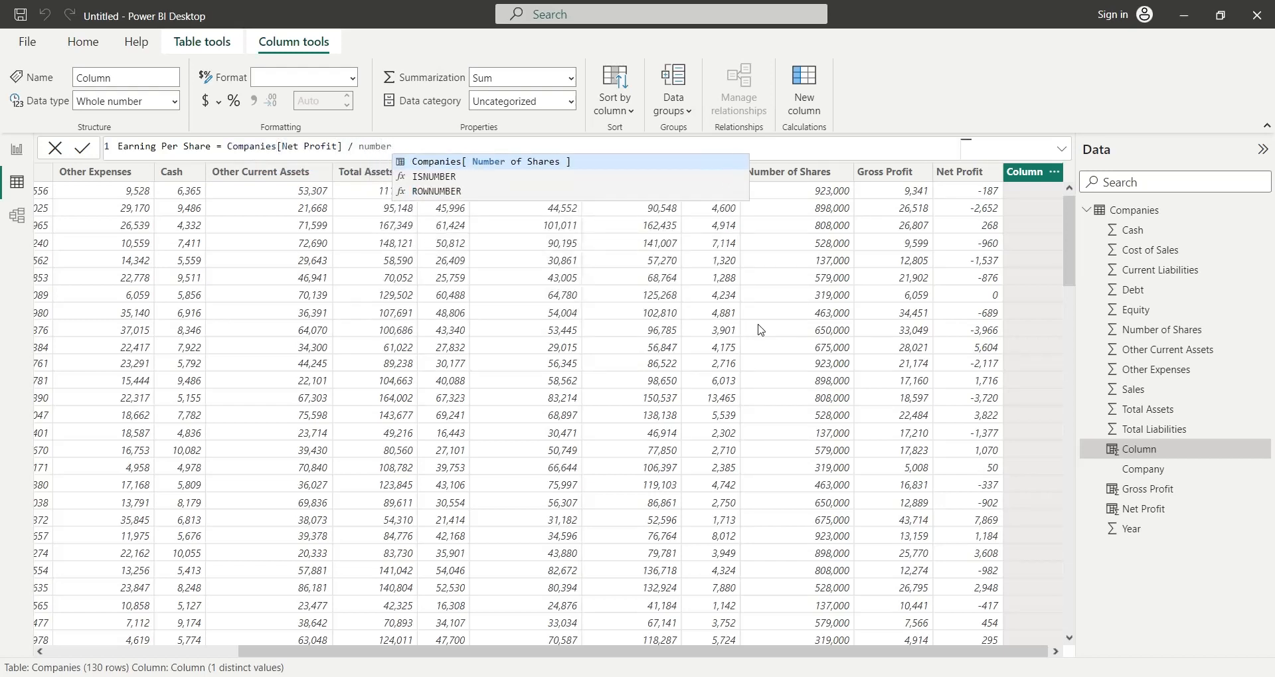
pyautogui.press('Tab')
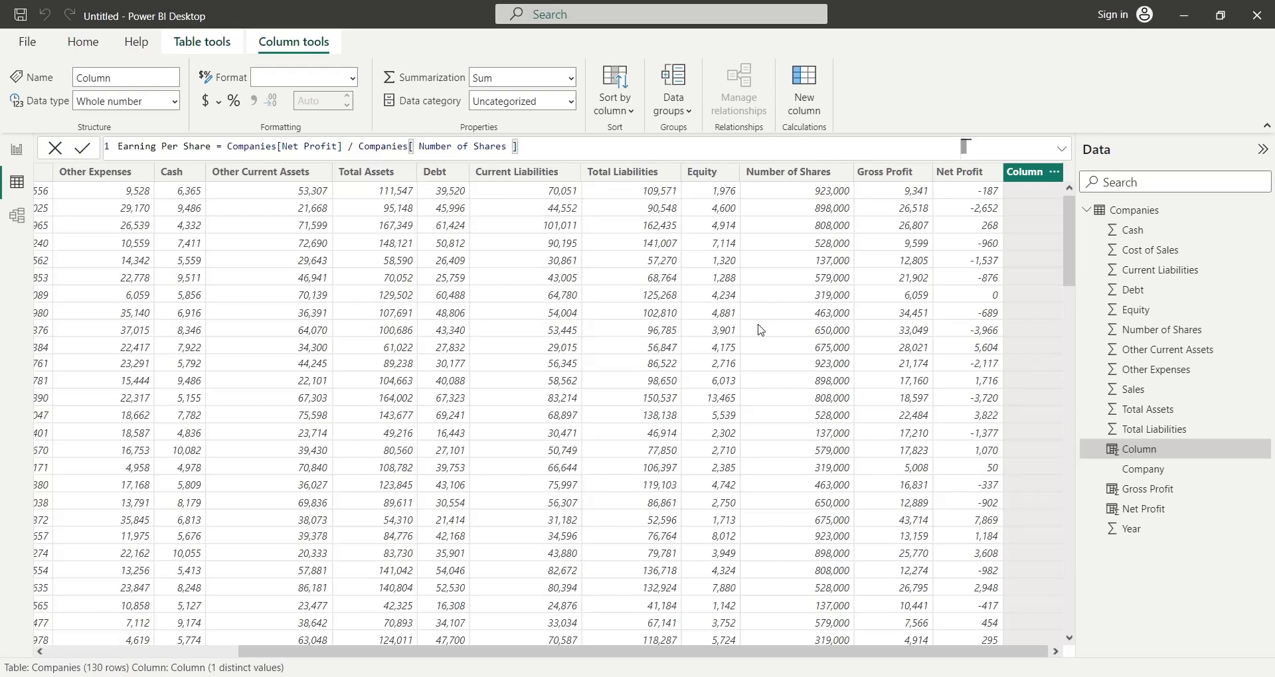
pyautogui.press('Return')
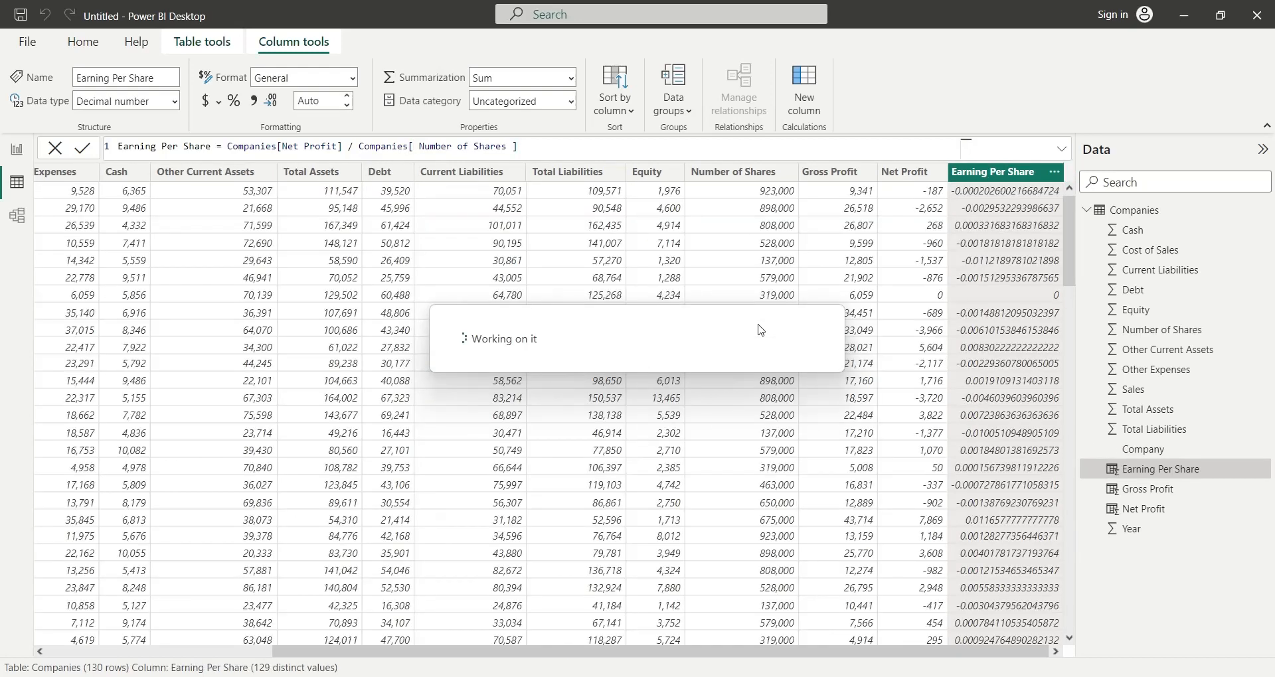
# - Multiply the Earning Per Share formula by 100 and format the column as a percentage
pyautogui.click(569, 144)
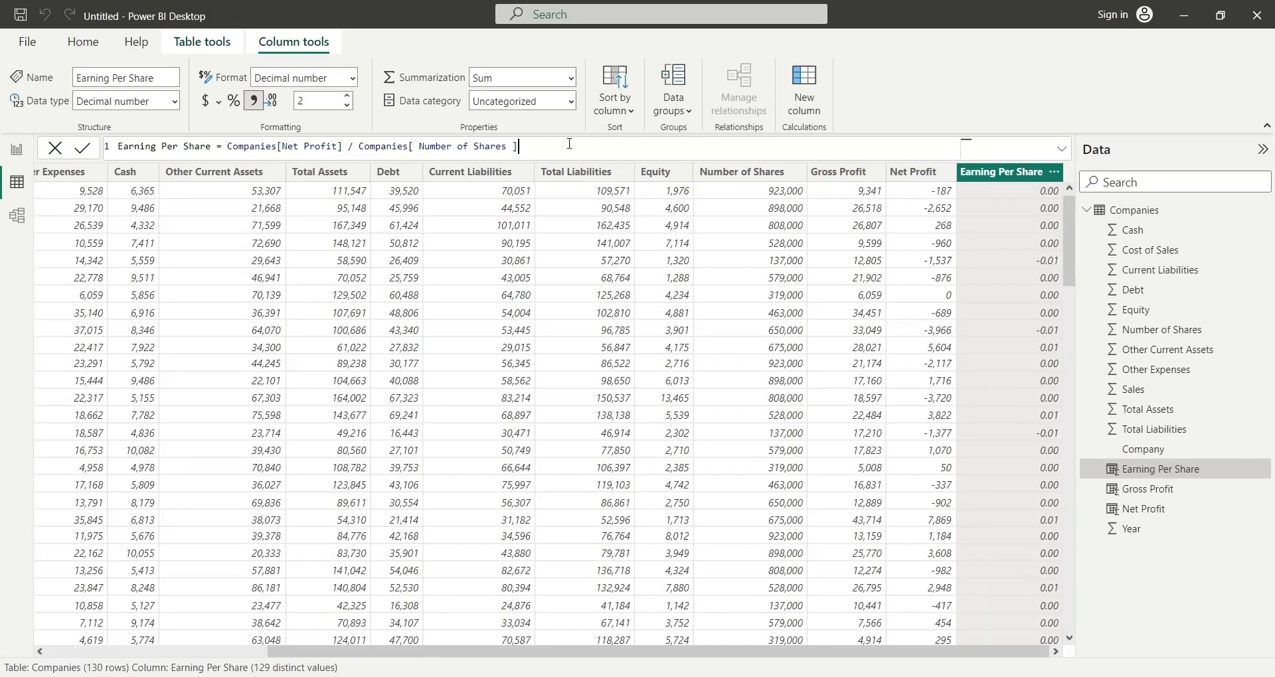
pyautogui.write('*100')
pyautogui.press('Return')
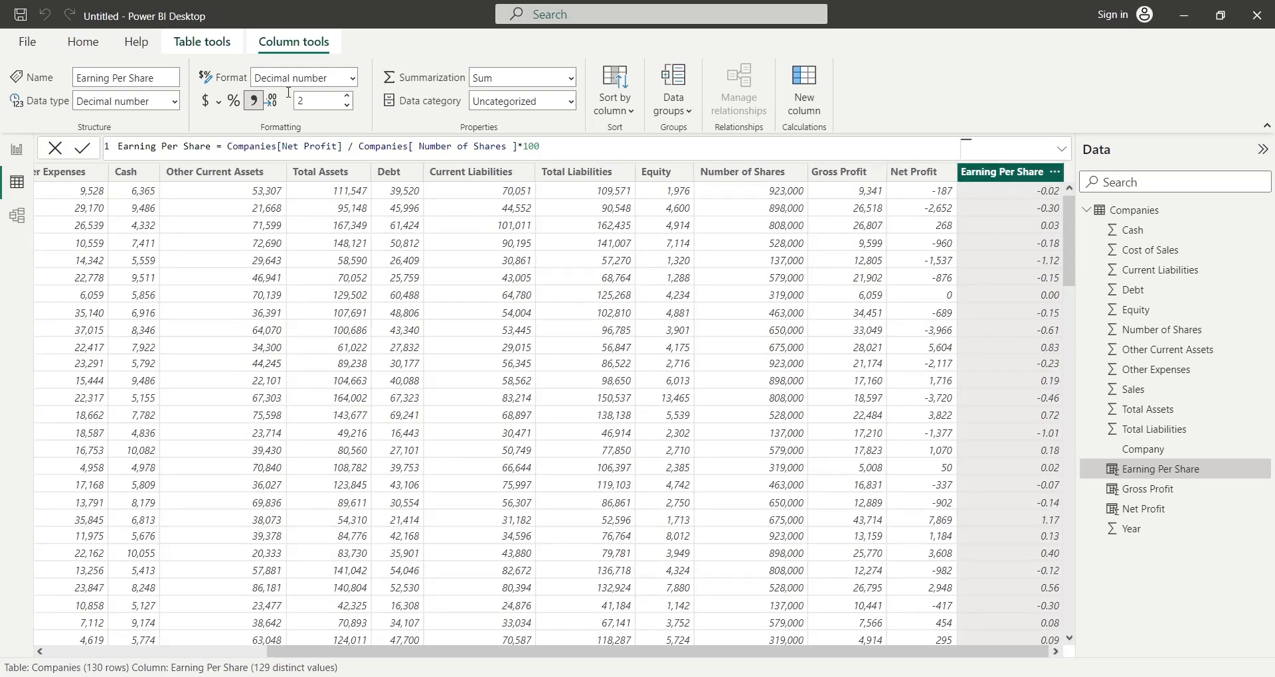
pyautogui.click(235, 101)
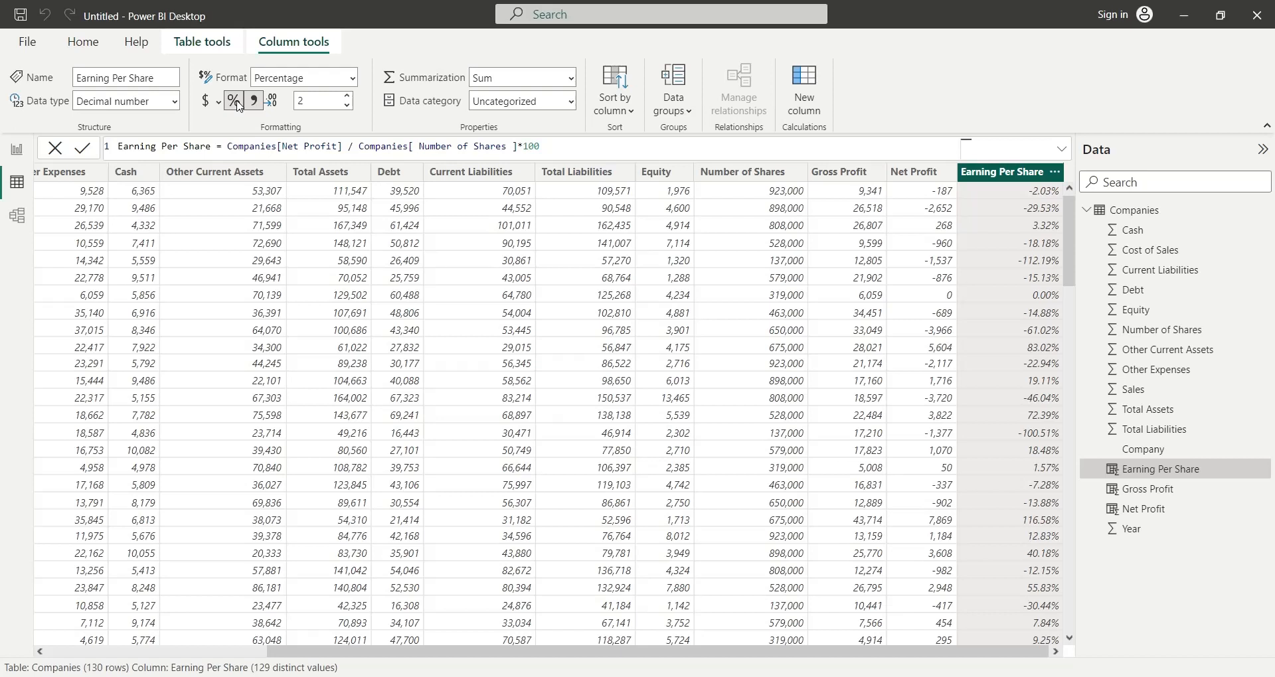
# - Add a calculated column Gross Profit Margin that divides Gross Profit by Sales and apply the thousands separator format to it
pyautogui.click(810, 89)
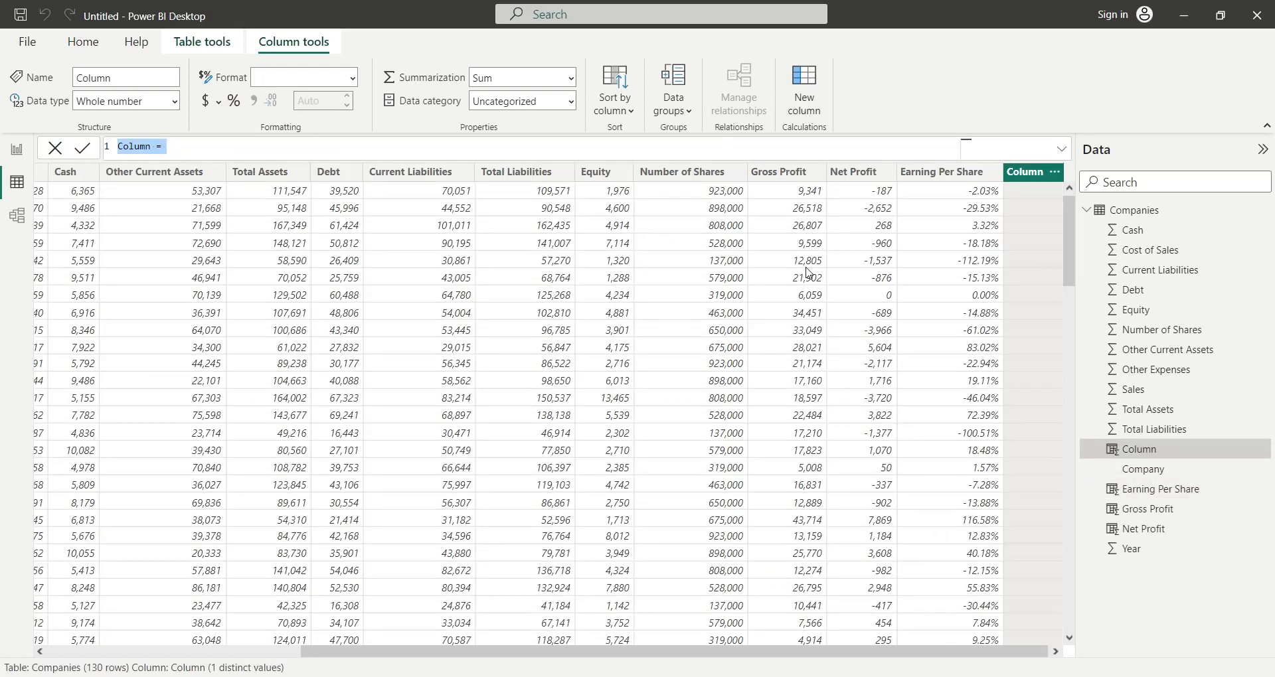
pyautogui.write('Gro')
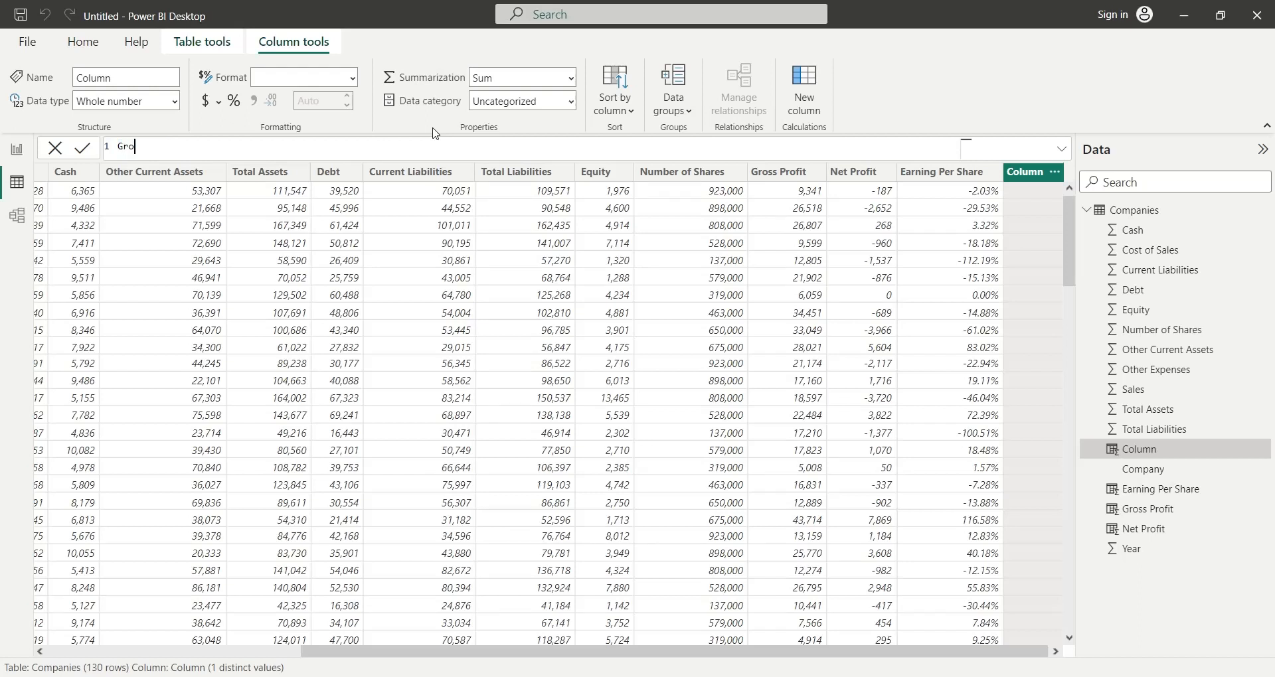
pyautogui.write('os Profit Margin = Companies[Gross Profit]')
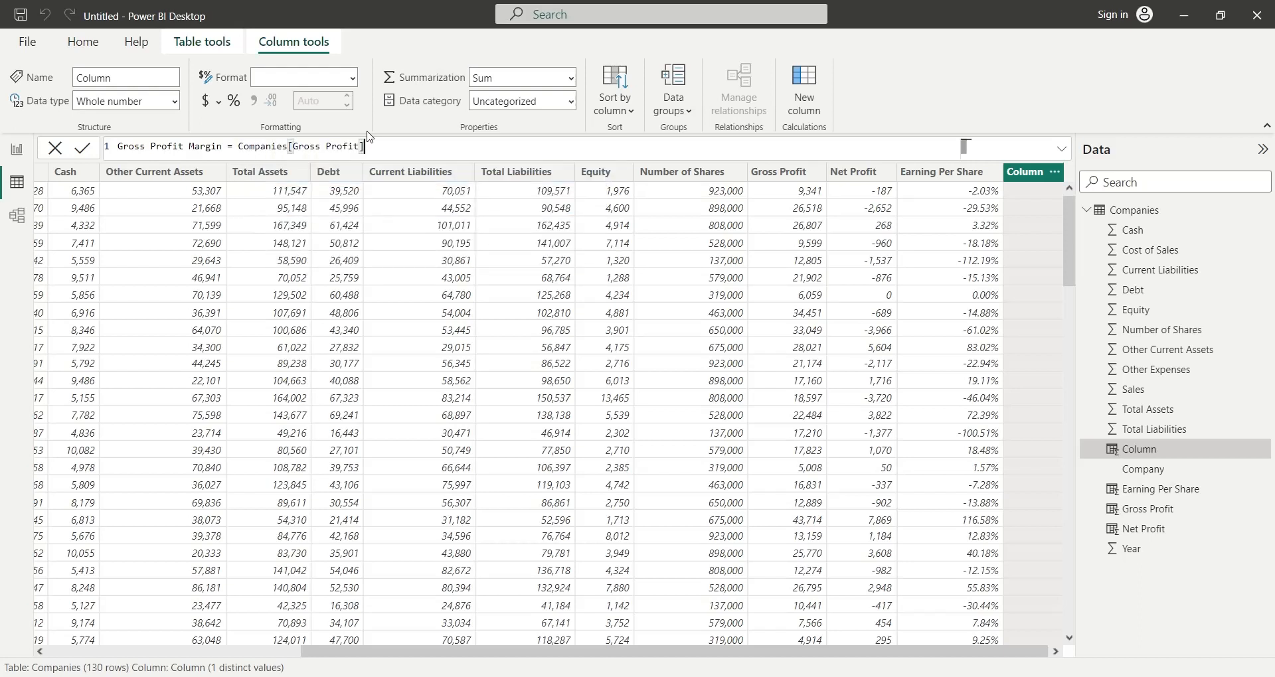
pyautogui.write('/sa')
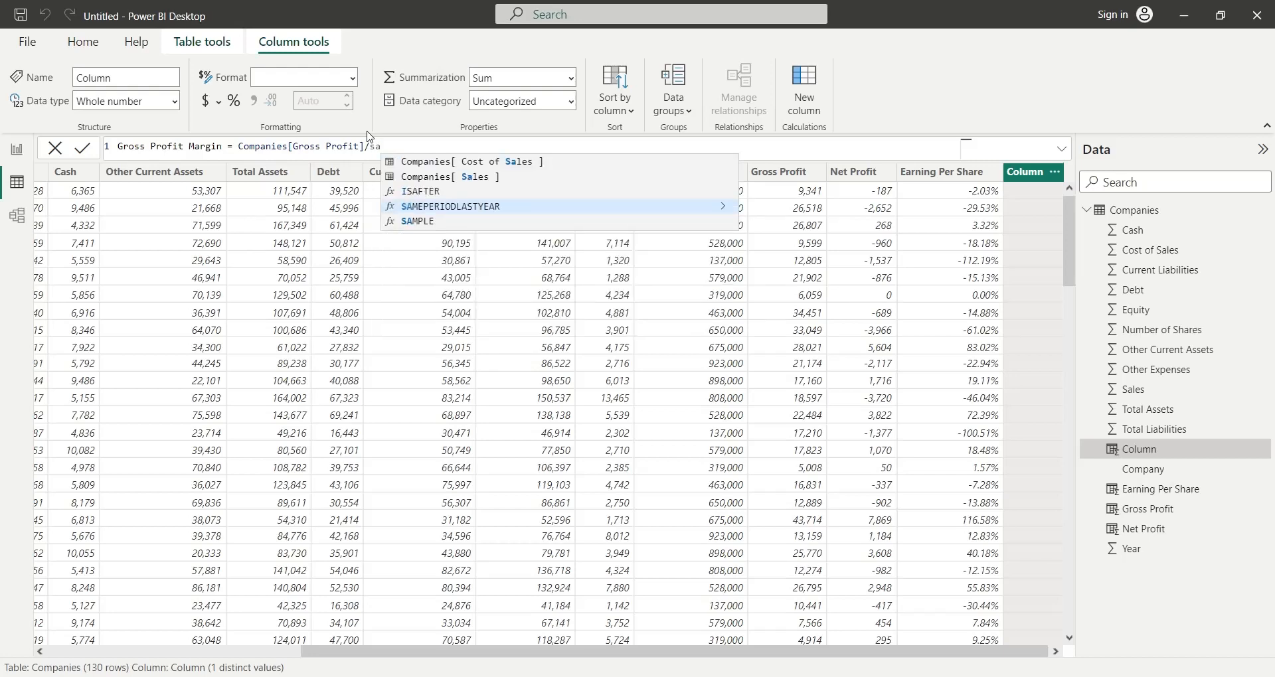
pyautogui.write('les')
pyautogui.press('Down')
pyautogui.press('Tab')
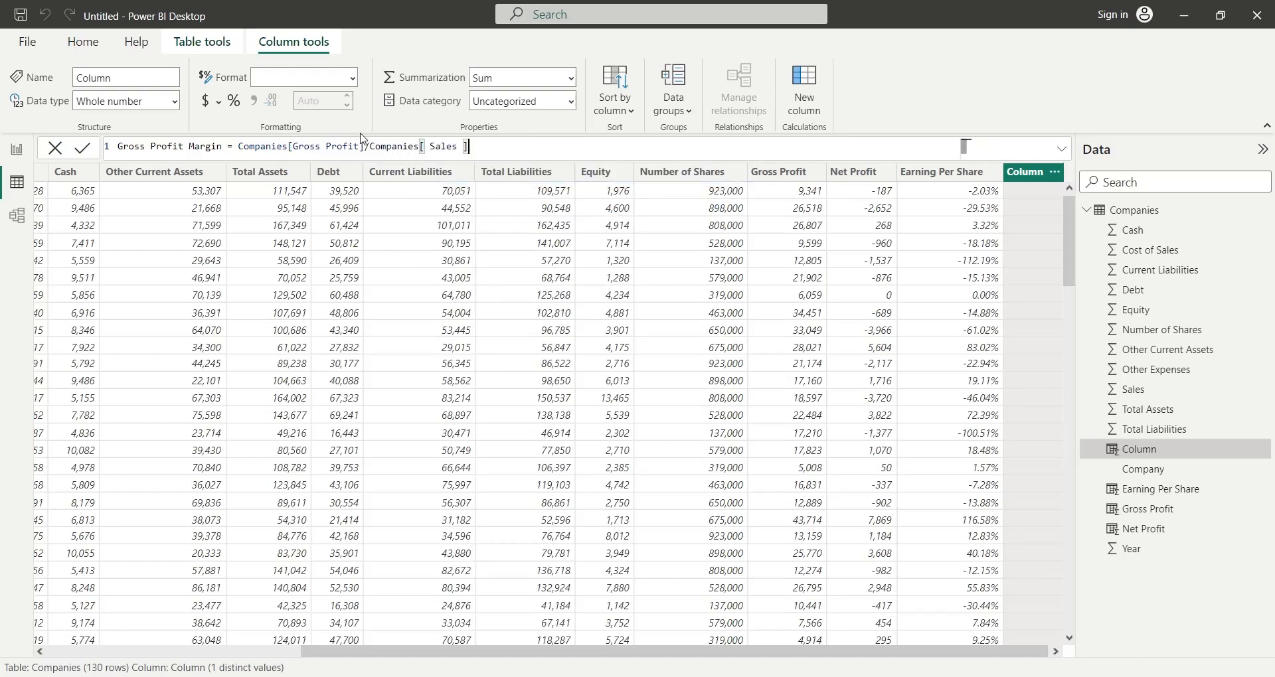
pyautogui.press('Return')
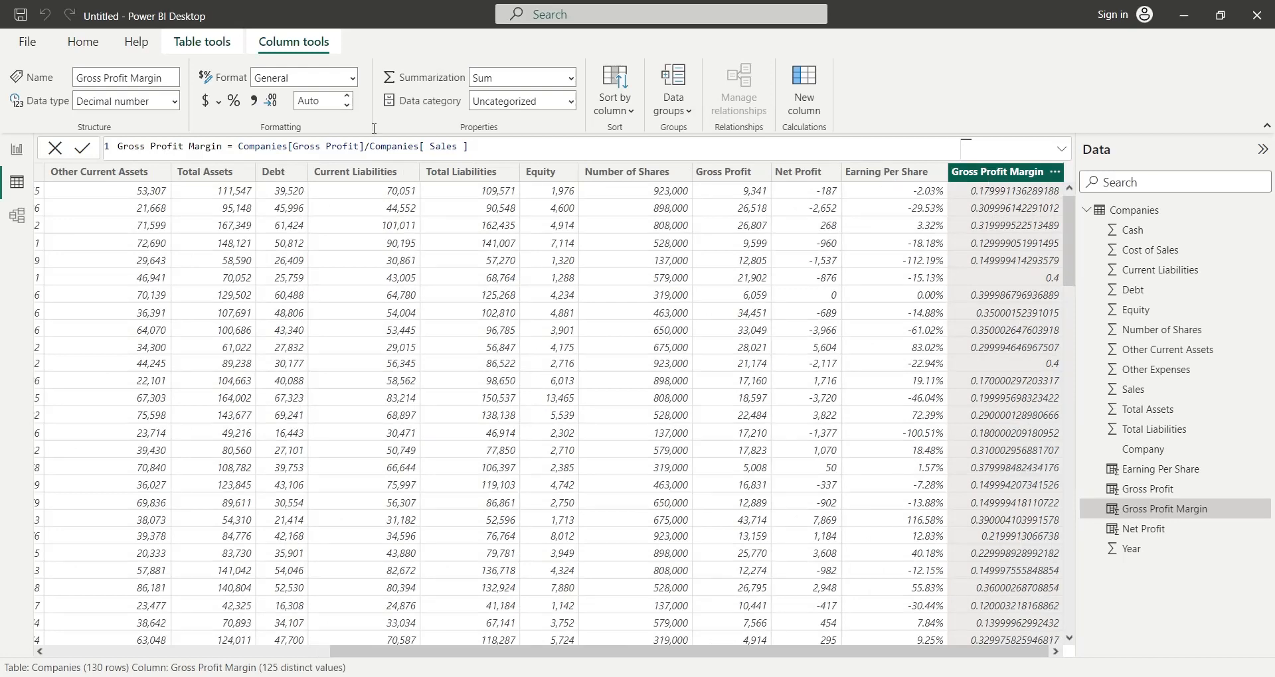
pyautogui.click(254, 102)
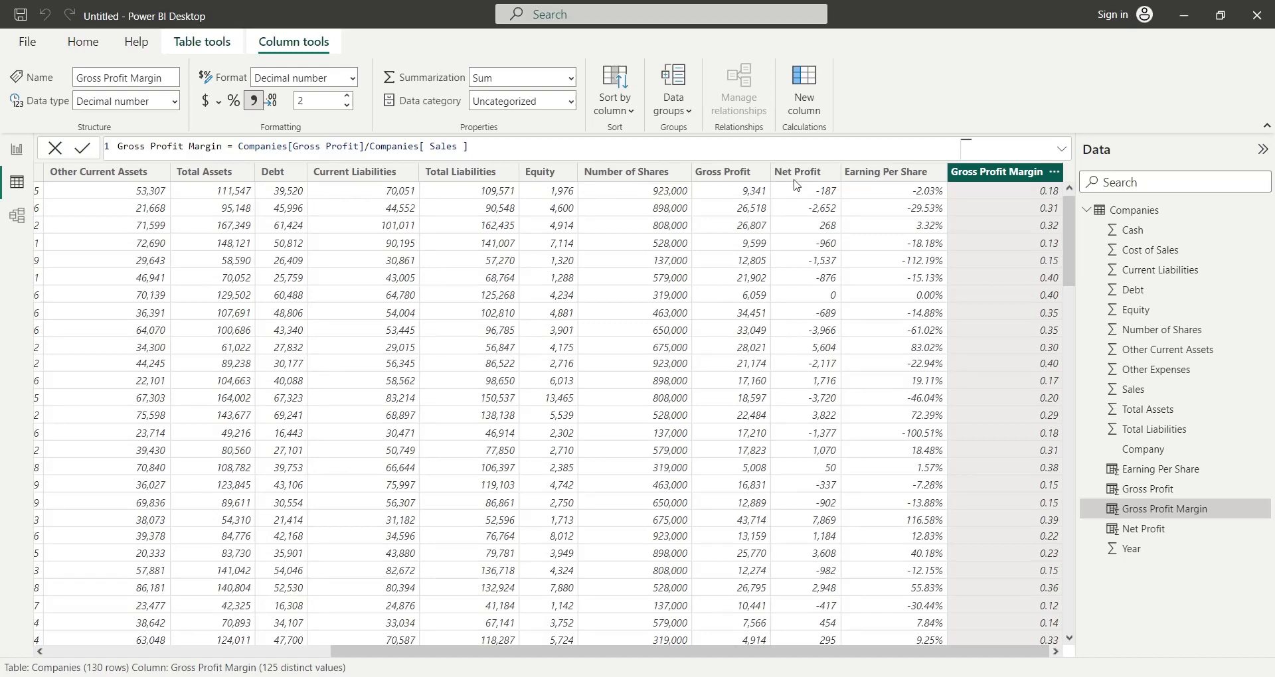
# - Add a calculated column Net Profit Margin that divides Net Profit by Sales and apply the thousands separator format to it
pyautogui.click(801, 92)
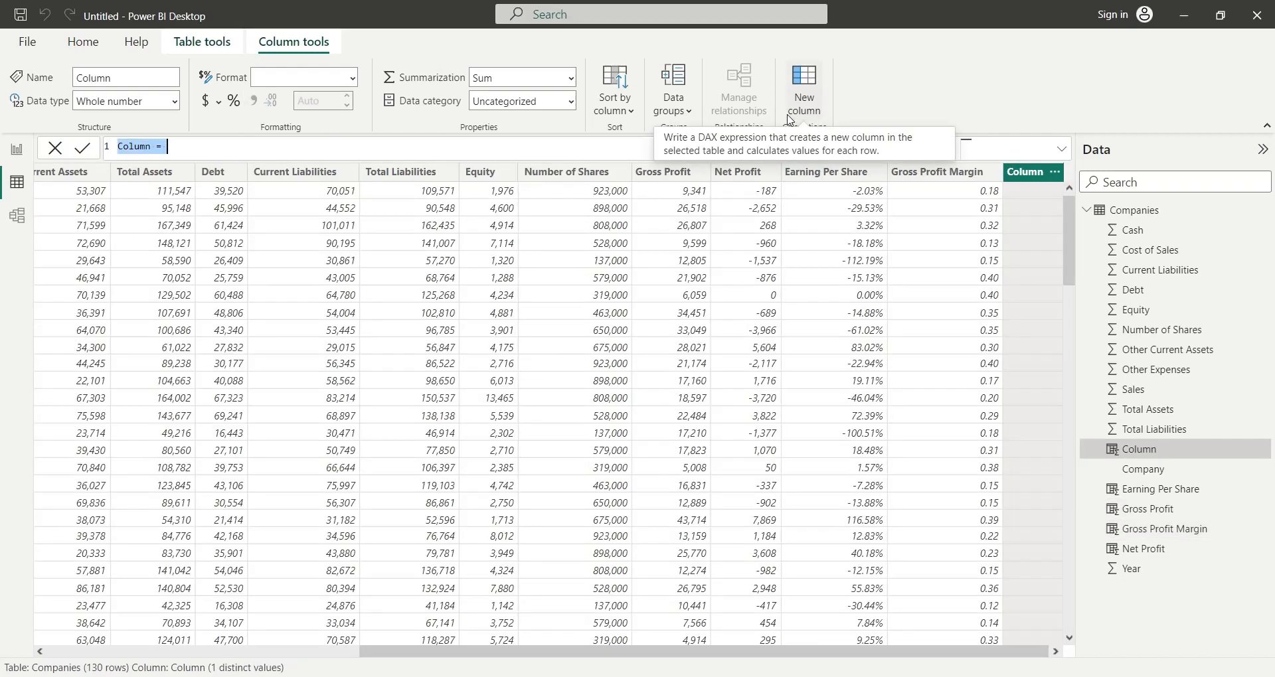
pyautogui.write('Net ')
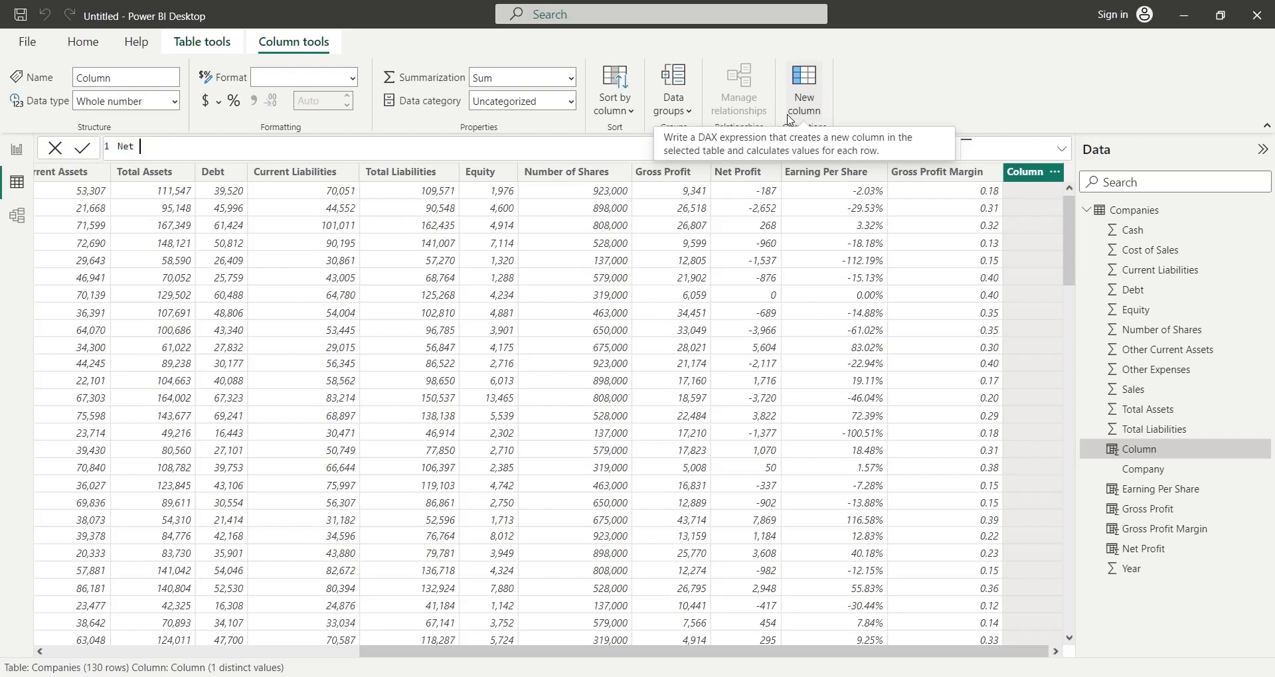
pyautogui.write('Profit Margin = Companies[Net Profit]')
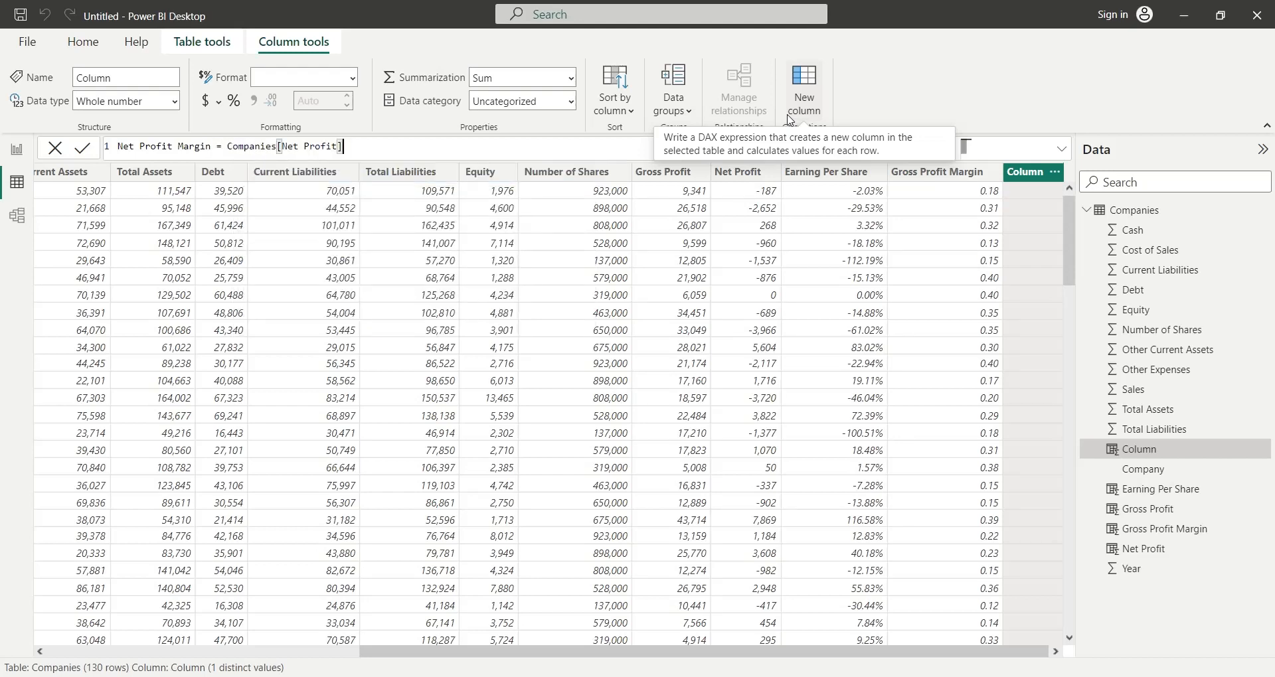
pyautogui.write('/sales')
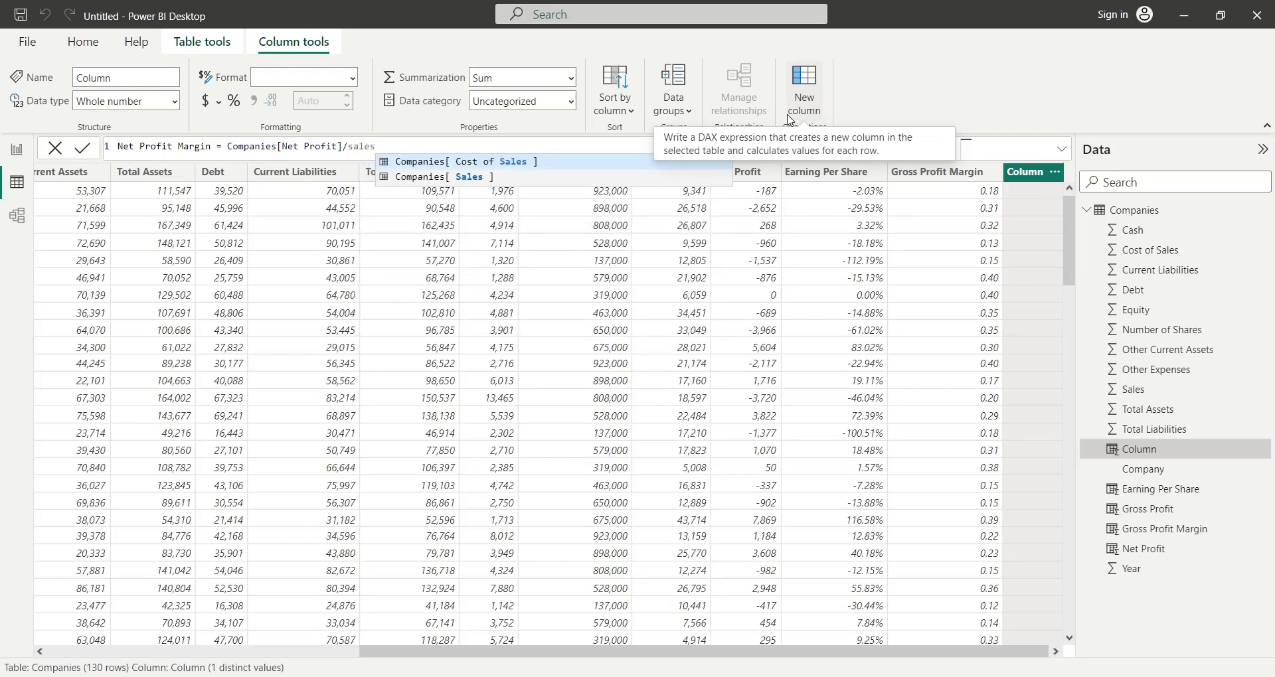
pyautogui.press('Down')
pyautogui.press('Tab')
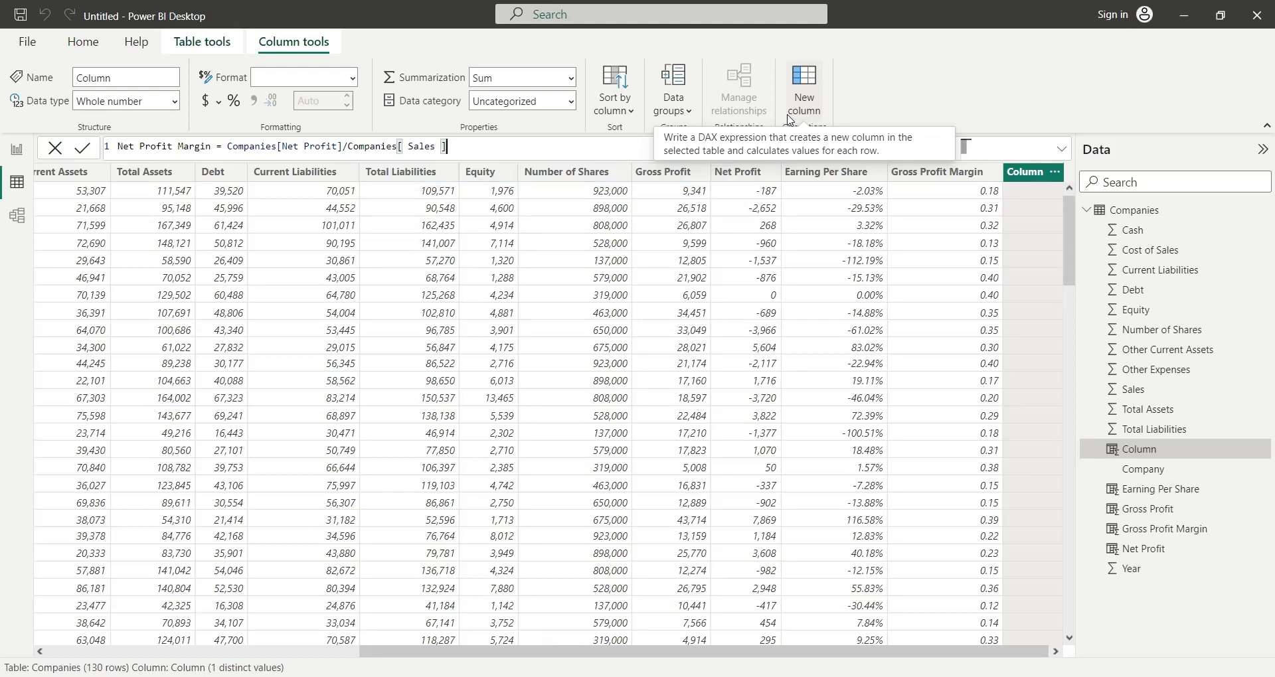
pyautogui.press('Return')
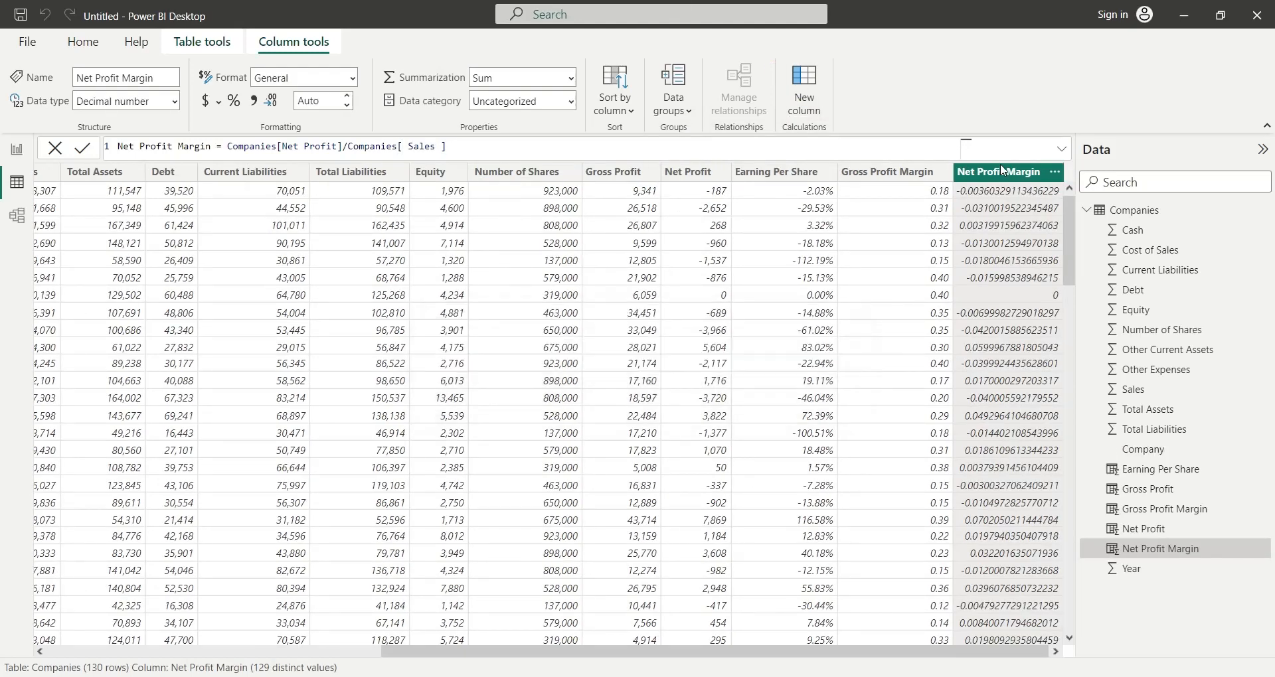
pyautogui.click(254, 101)
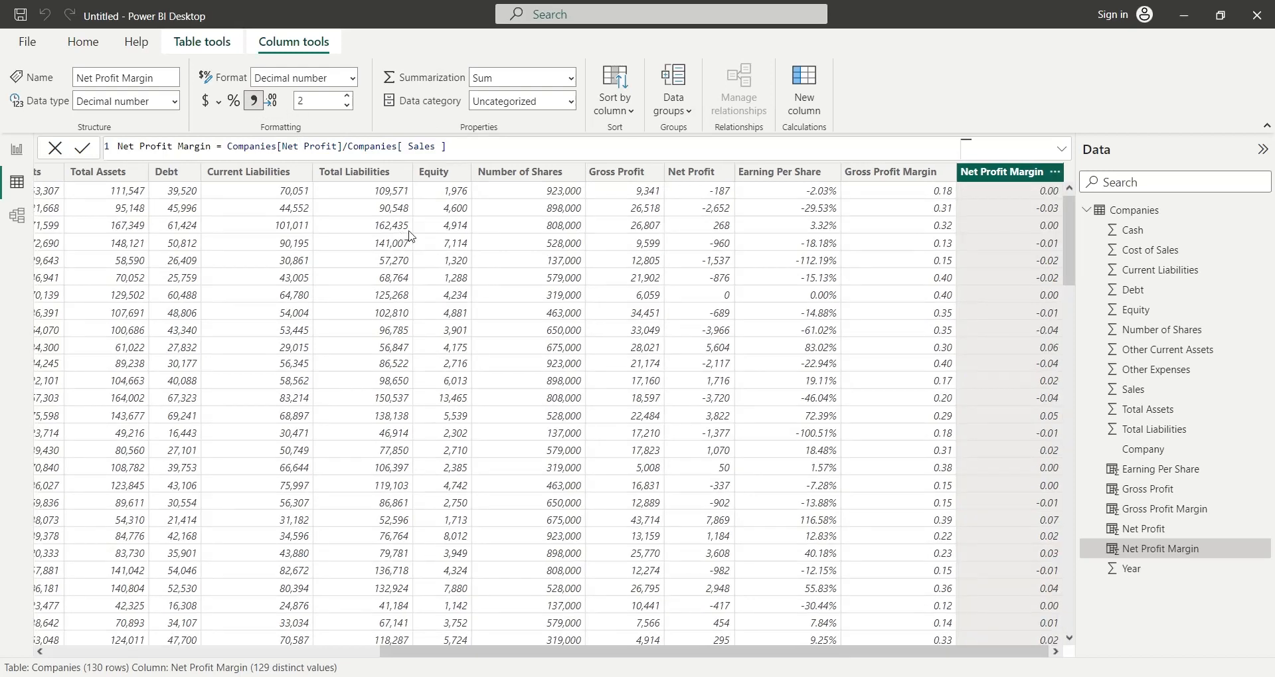
# - Add a calculated column Quick Ratio that divides Cash by Current Liabilities and apply the thousands separator format to it
pyautogui.click(804, 93)
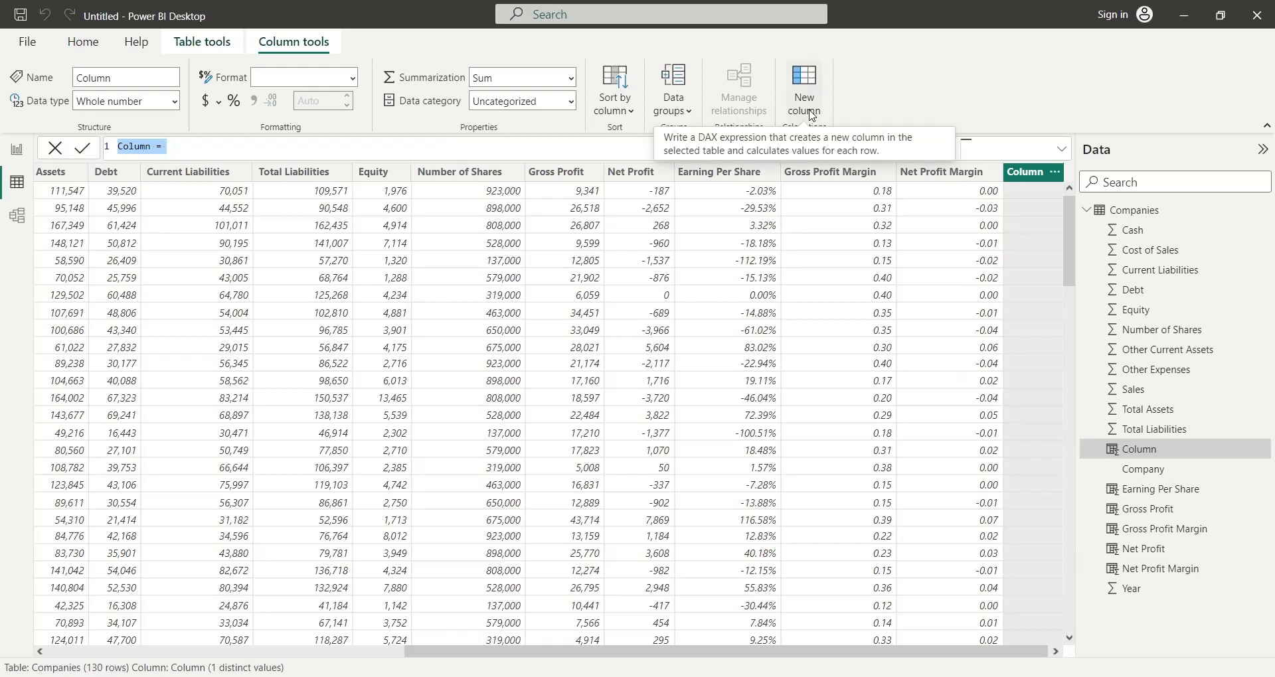
pyautogui.write('Qui')
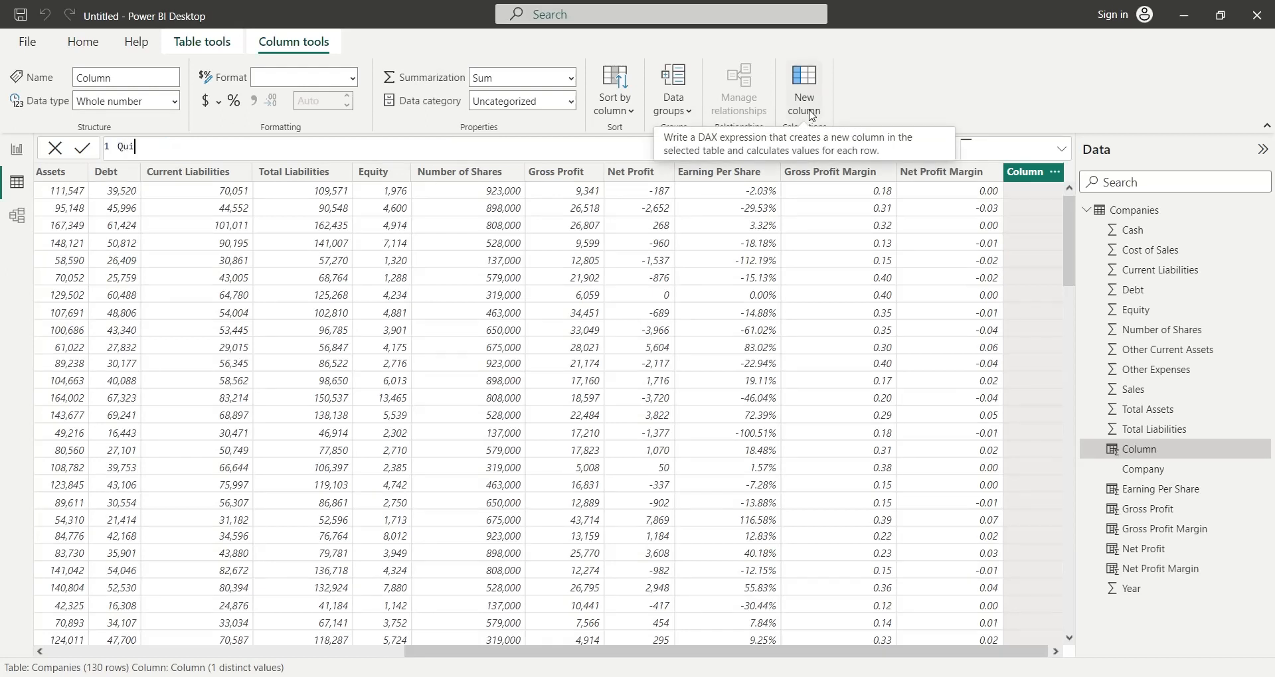
pyautogui.write('ck Ratio = cash')
pyautogui.press('Tab')
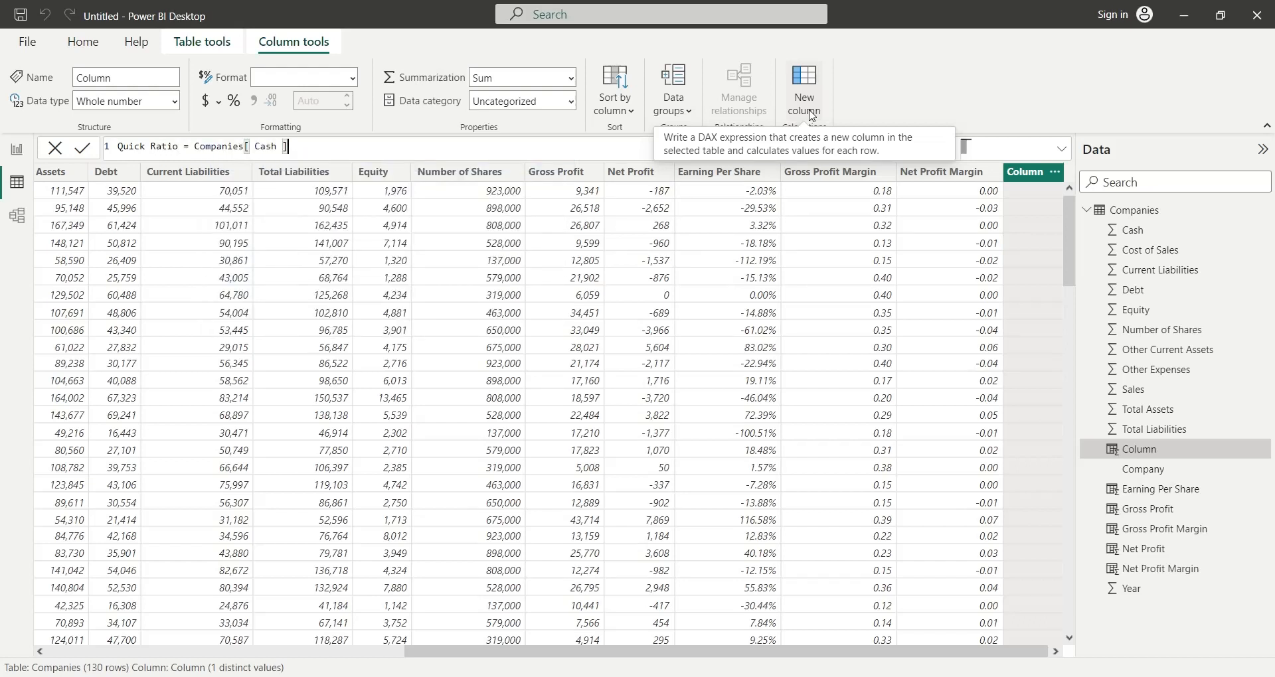
pyautogui.write('/cu')
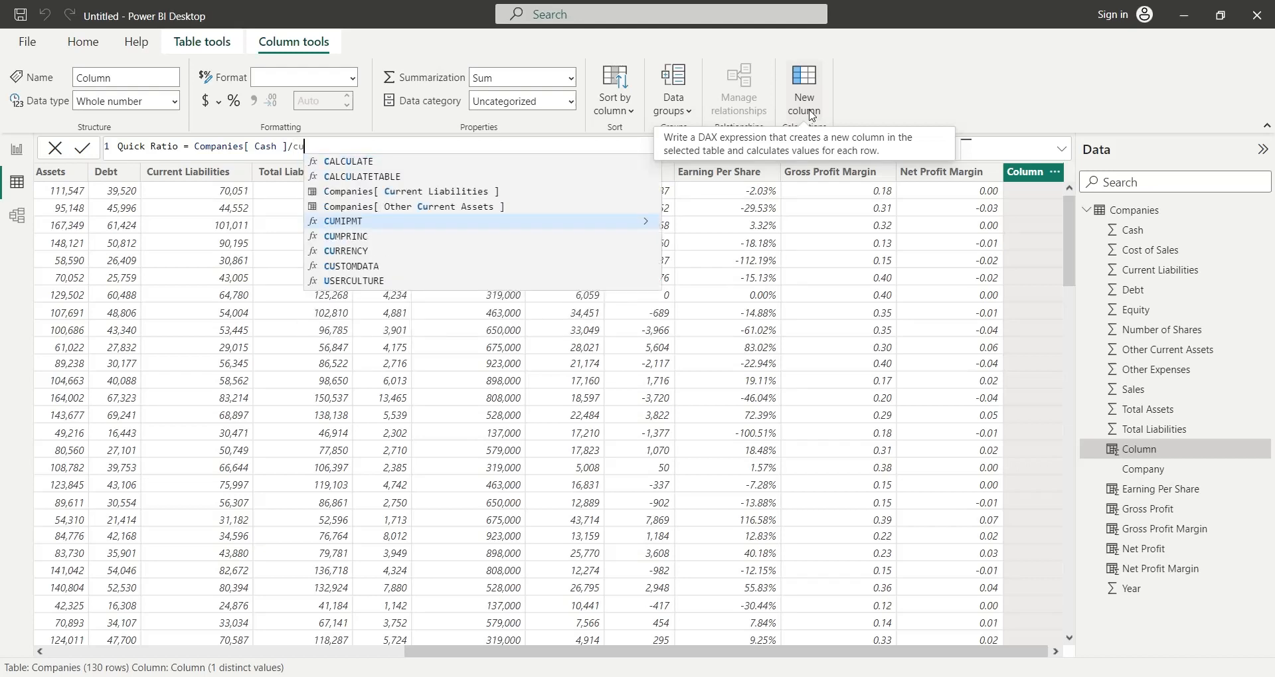
pyautogui.write('rrent')
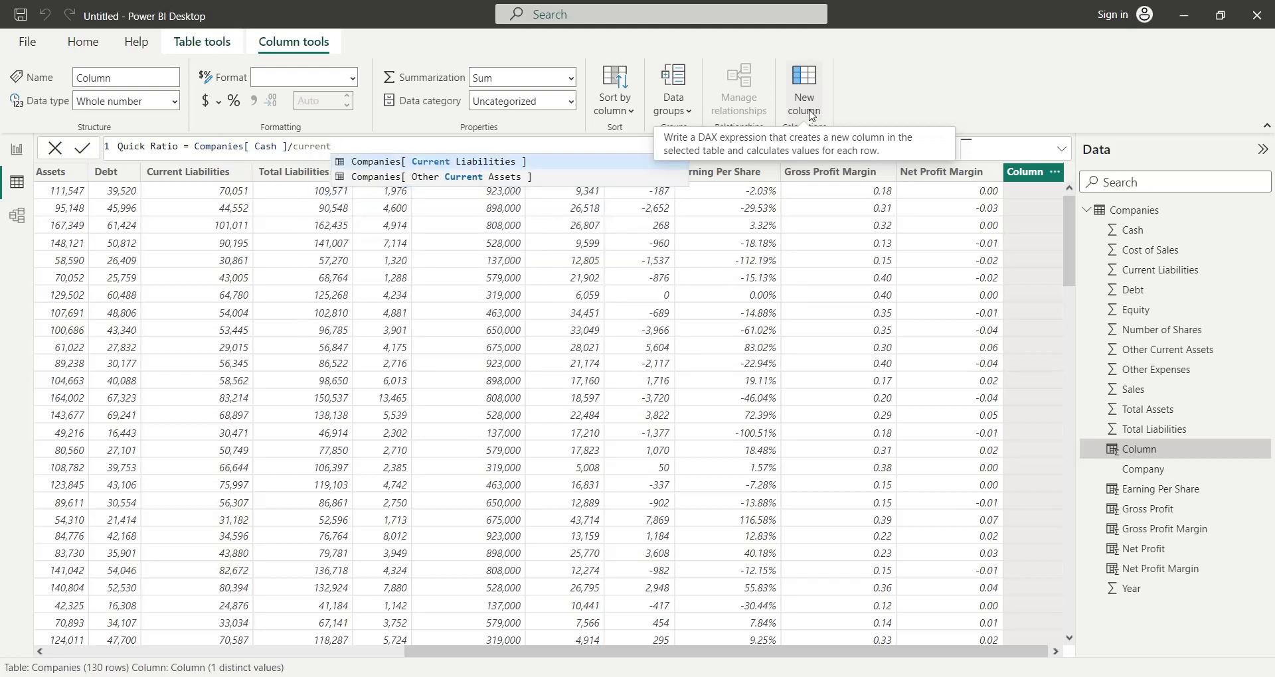
pyautogui.press('Tab')
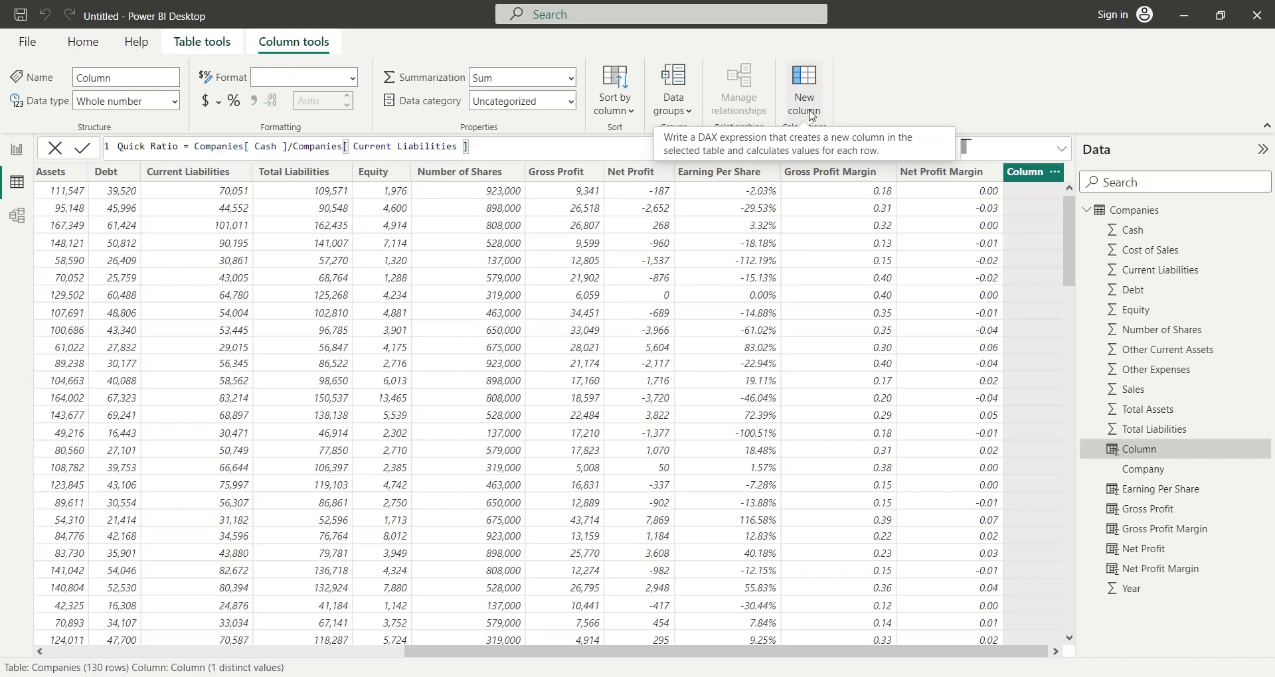
pyautogui.press('Return')
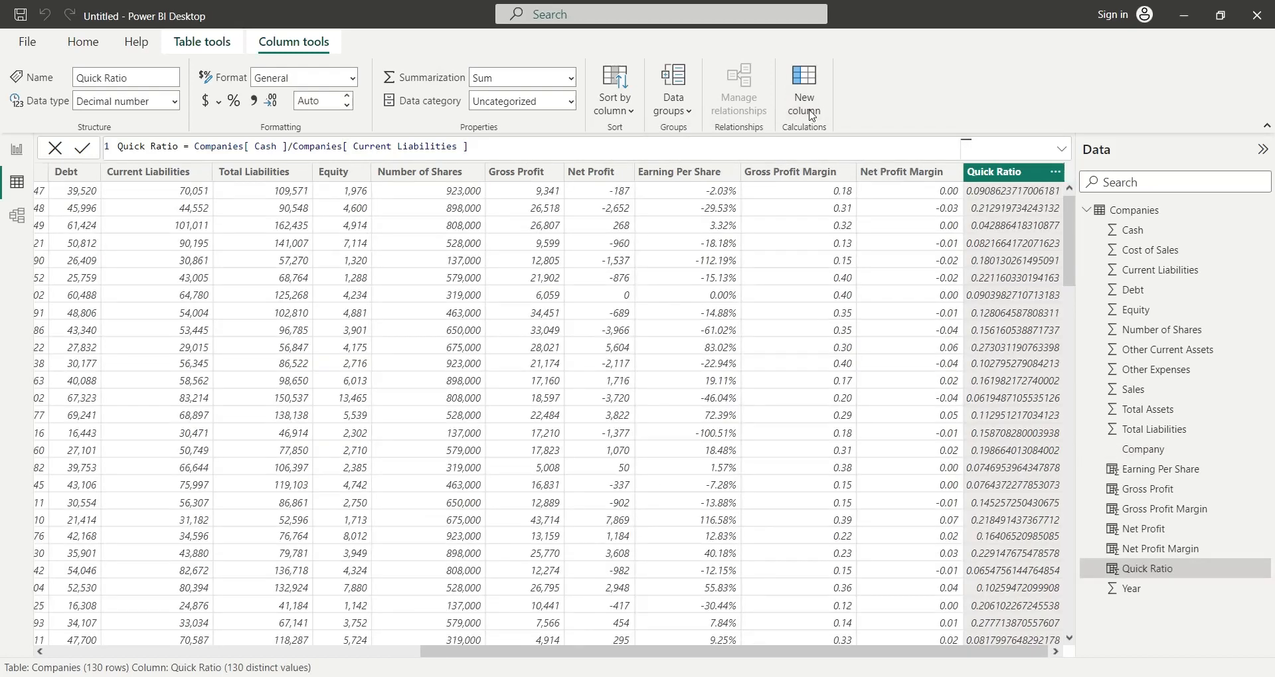
pyautogui.click(254, 103)
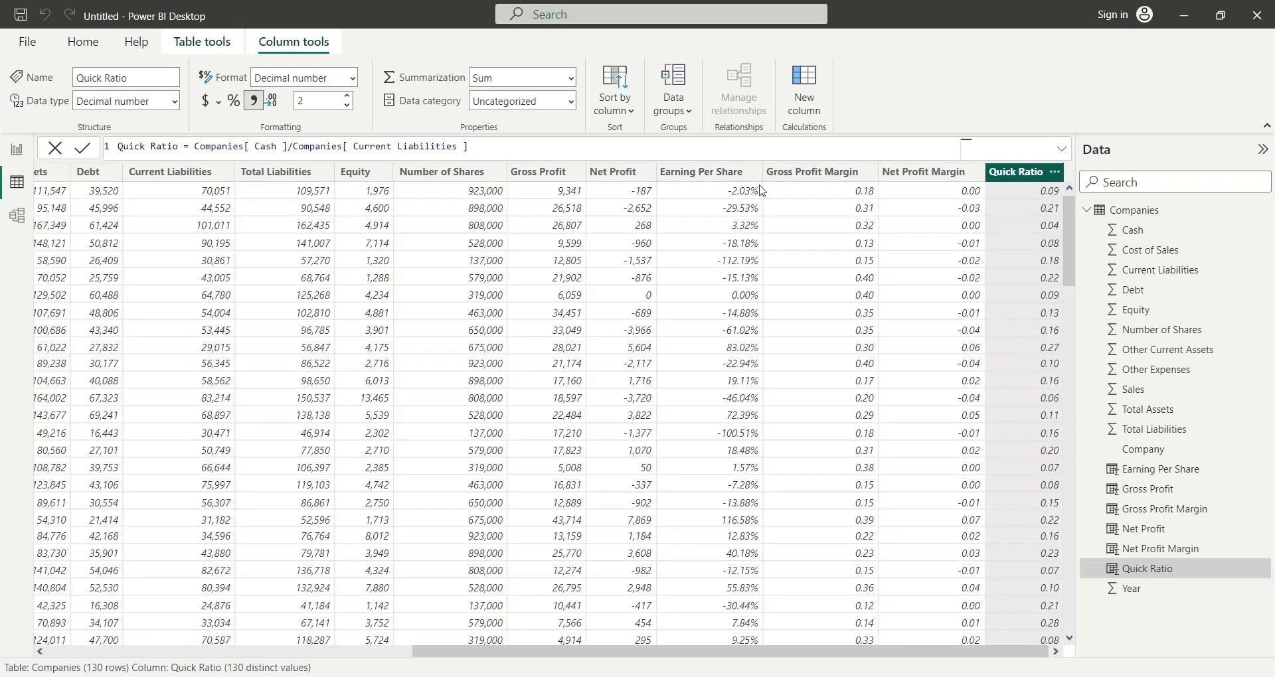
# - Start a calculated column Current Ratio with the parenthesized sum of Cash and Other Current Assets
pyautogui.click(803, 90)
pyautogui.write('Cu')
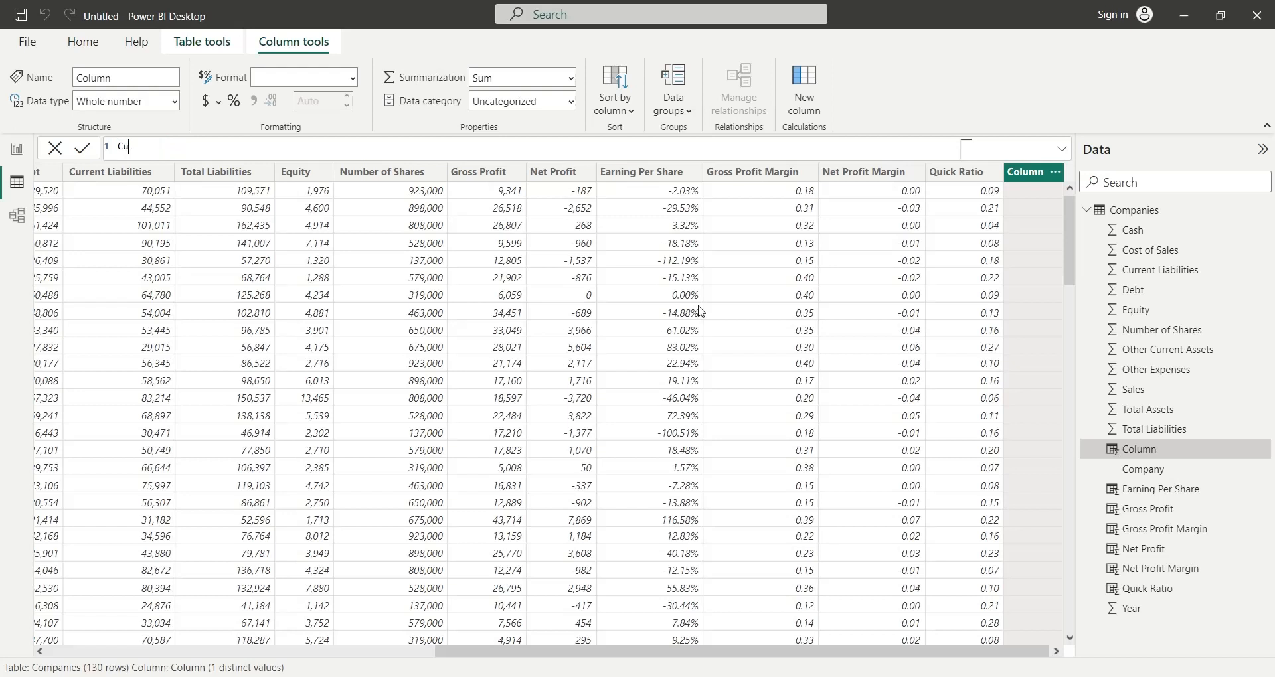
pyautogui.write('rrent Ratio =')
pyautogui.write('current')
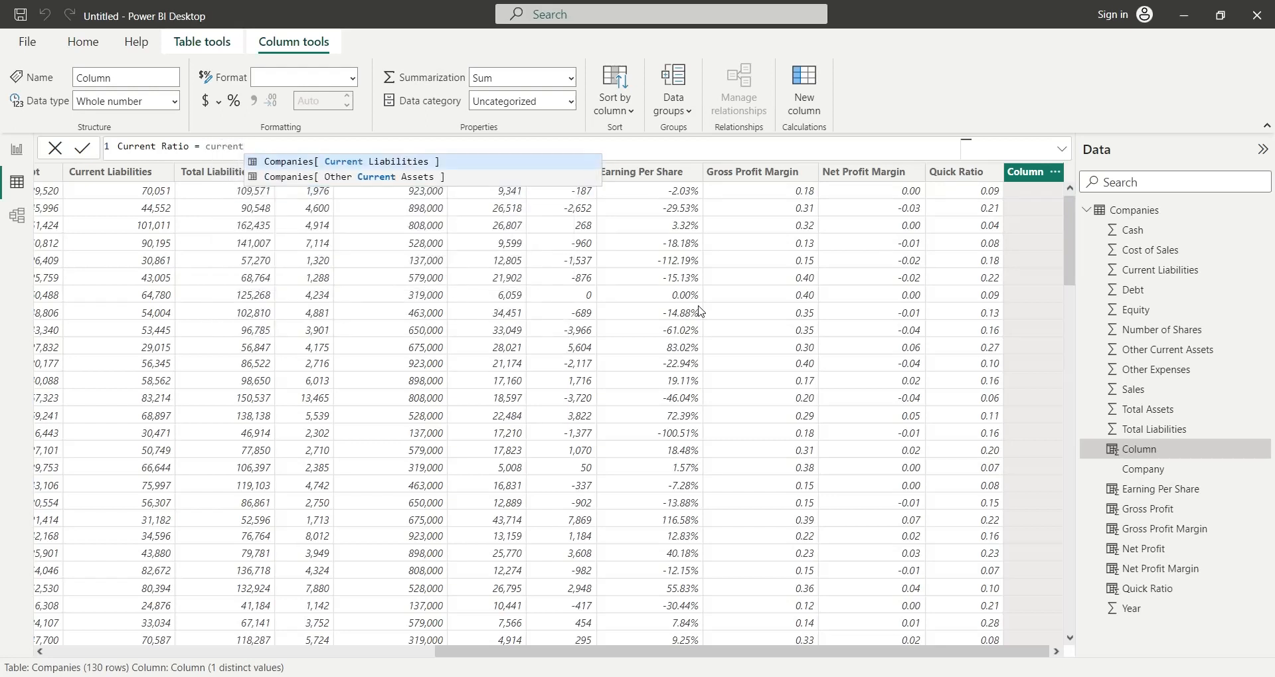
pyautogui.click(397, 185)
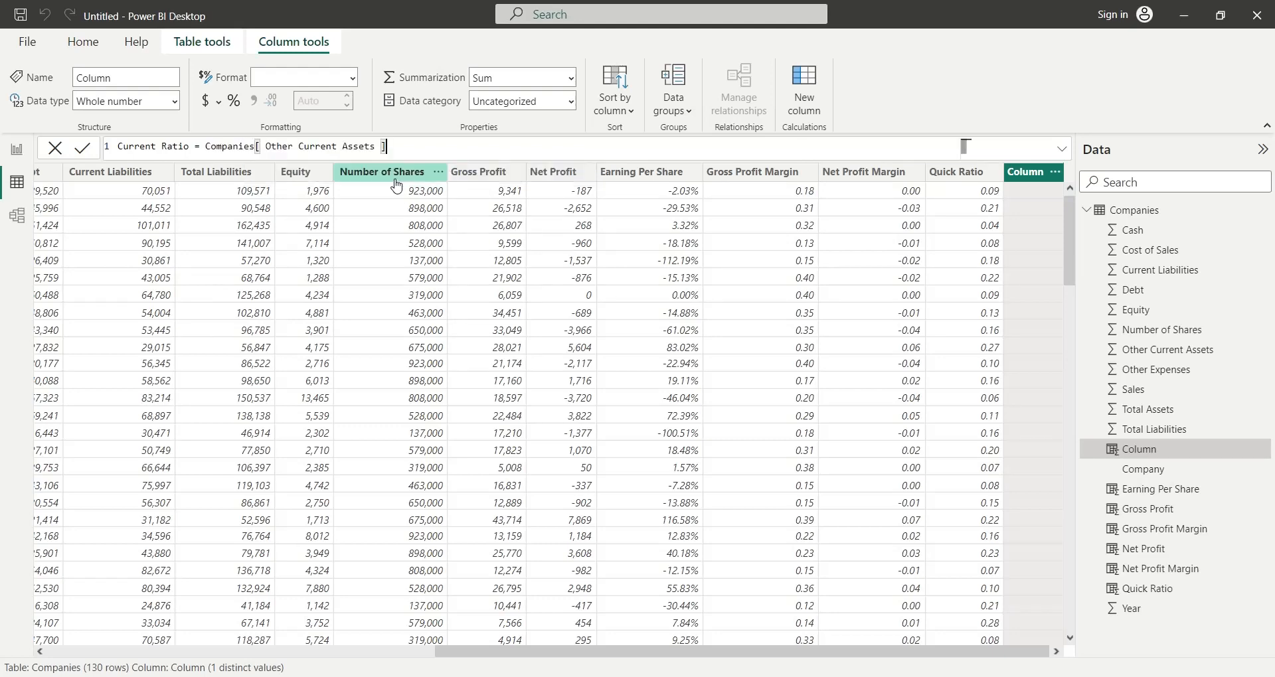
pyautogui.click(206, 146)
pyautogui.write('cash')
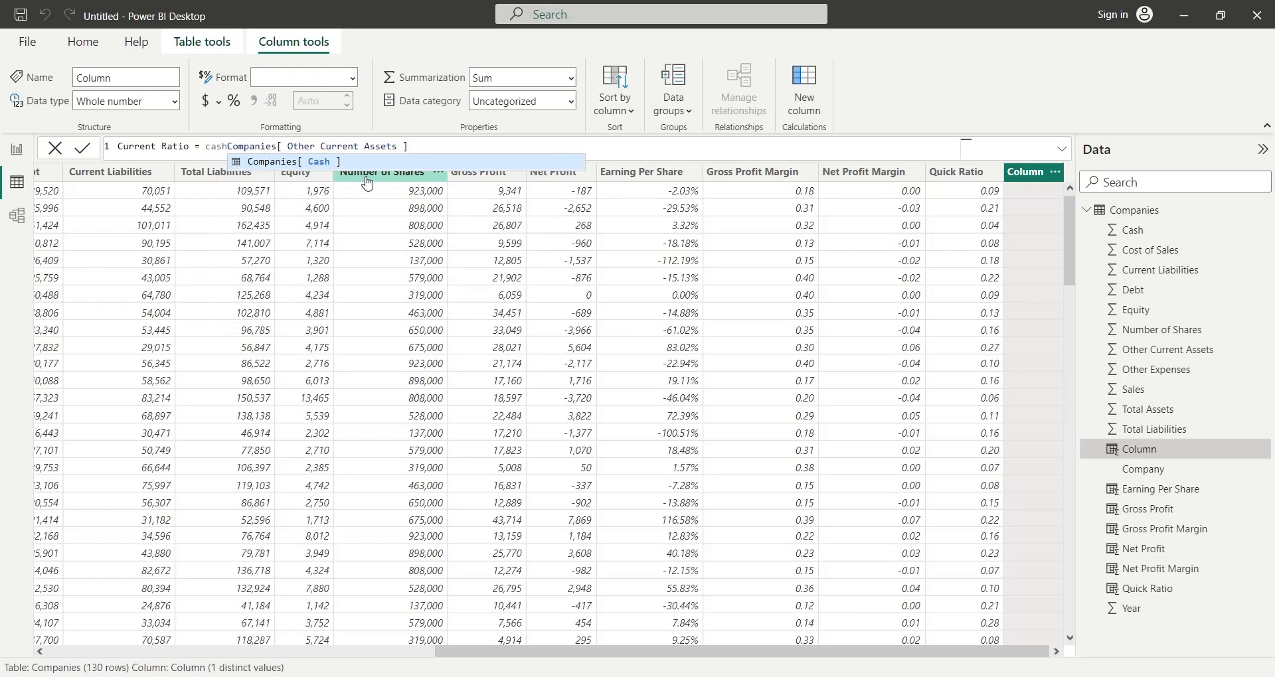
pyautogui.click(339, 164)
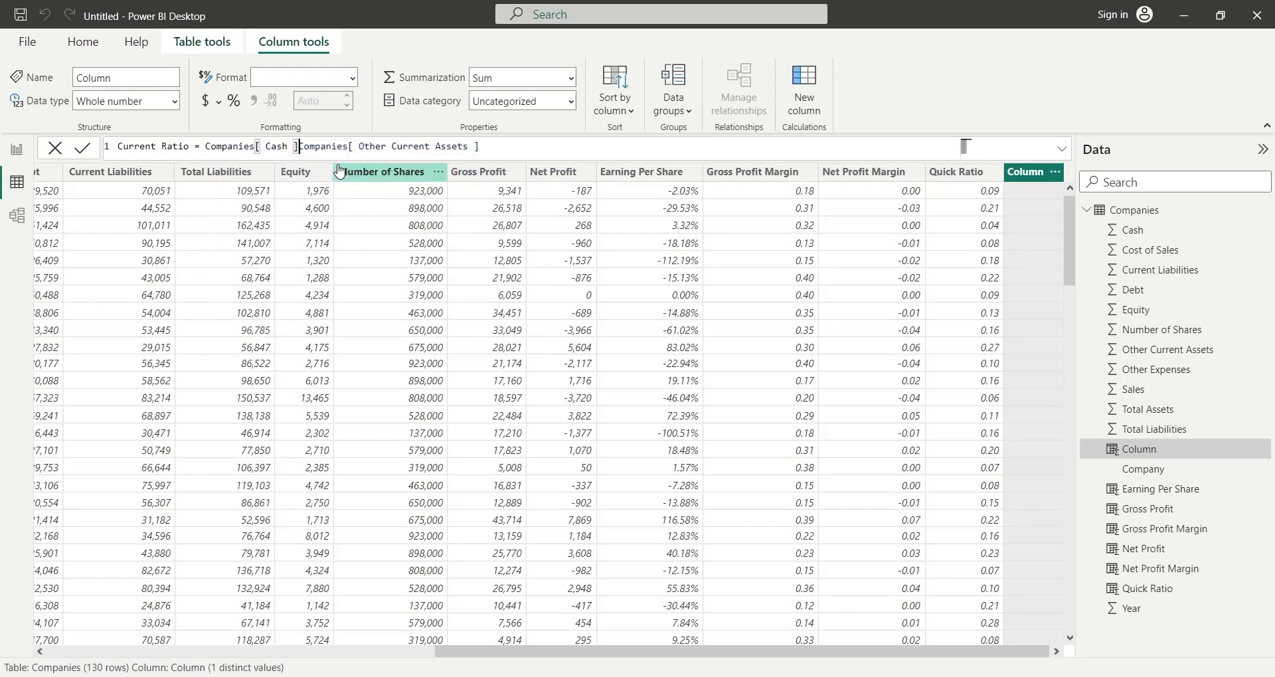
pyautogui.write('+')
pyautogui.click(208, 146)
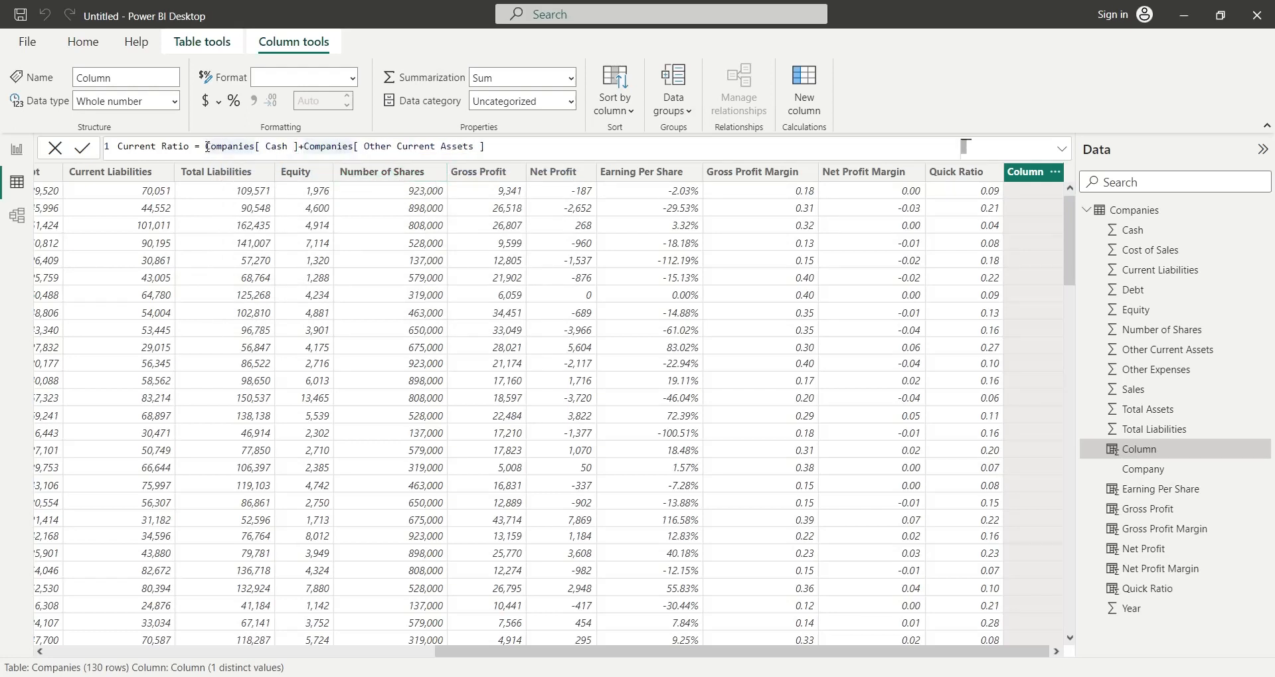
pyautogui.write('(')
pyautogui.click(507, 142)
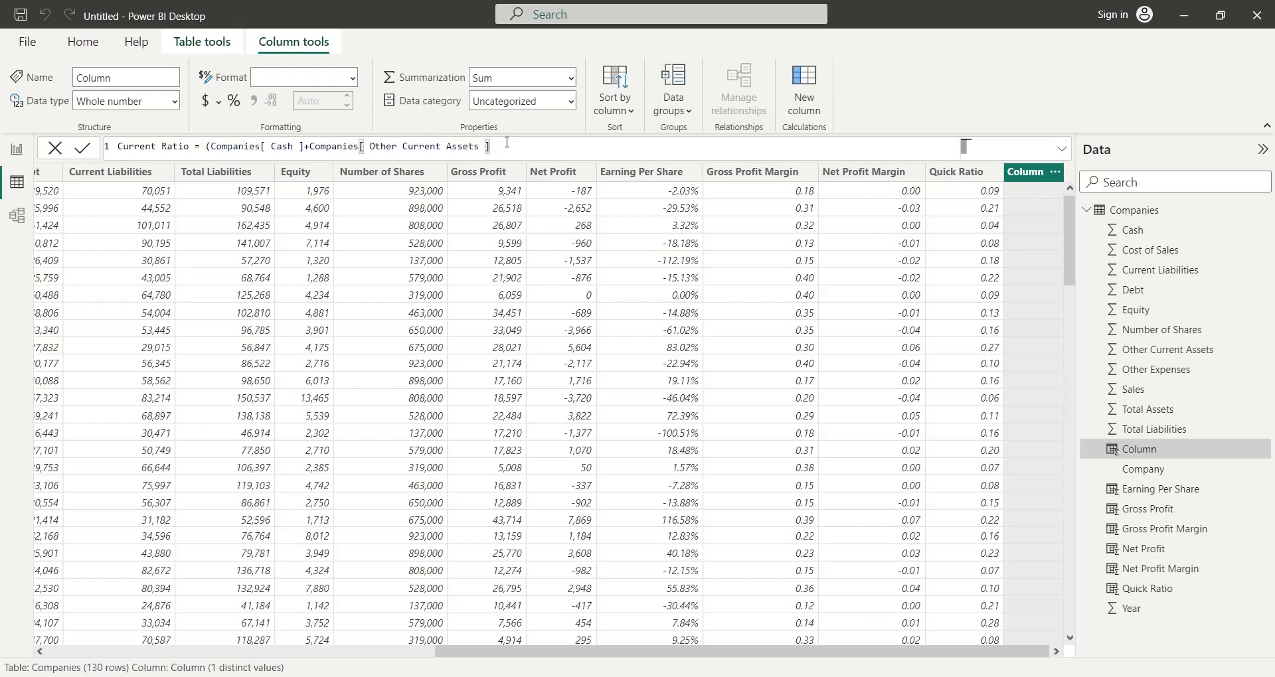
pyautogui.write(')/curr')
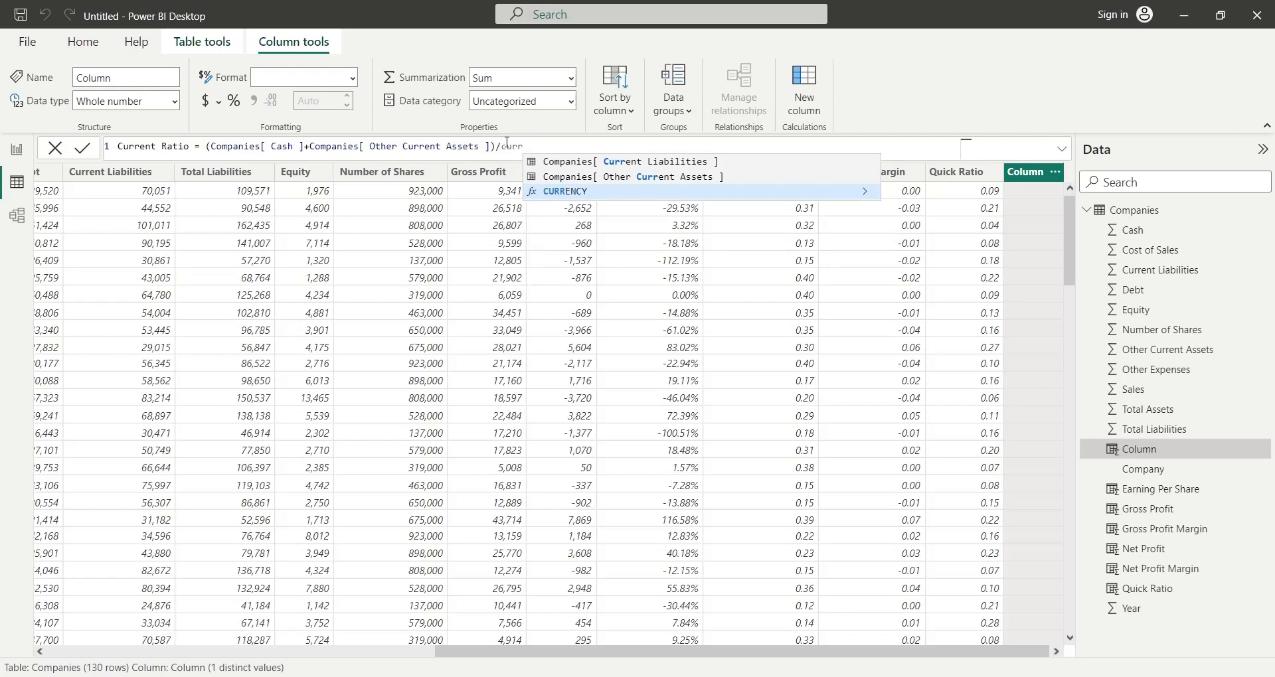
# - Complete the Current Ratio formula by dividing the sum by Current Liabilities, and apply the thousands separator format to the column
pyautogui.press('BackSpace')
pyautogui.write('rent')
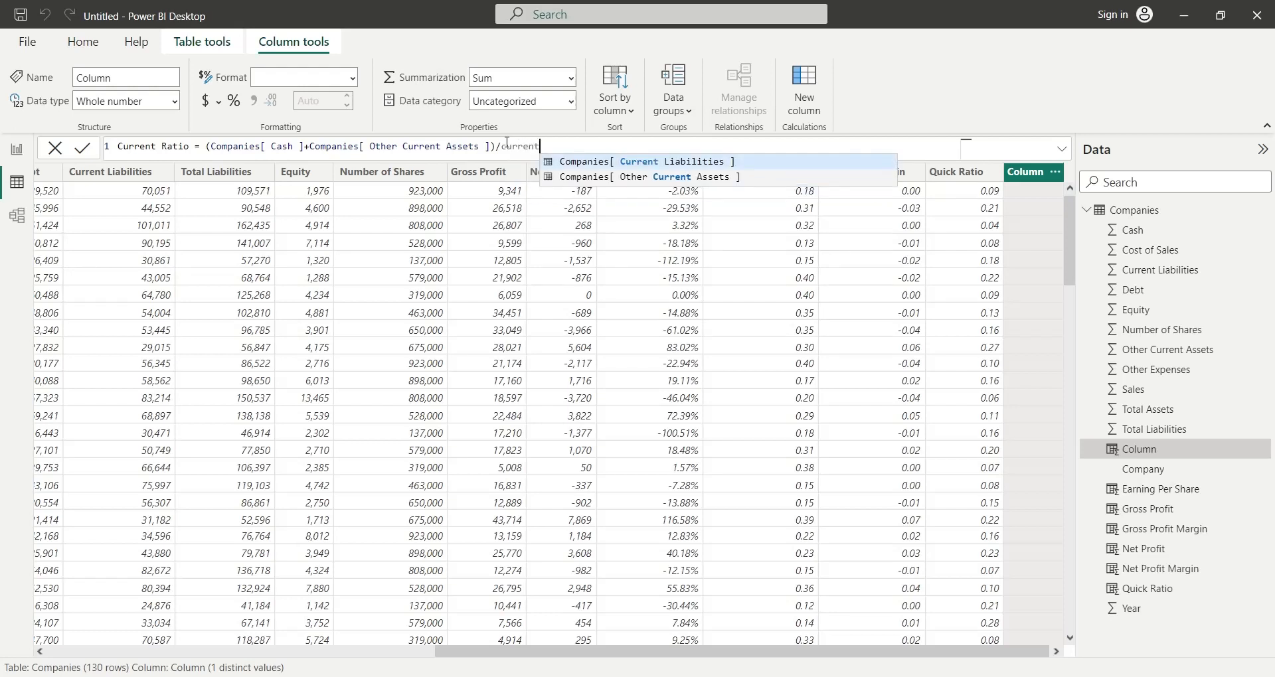
pyautogui.click(659, 163)
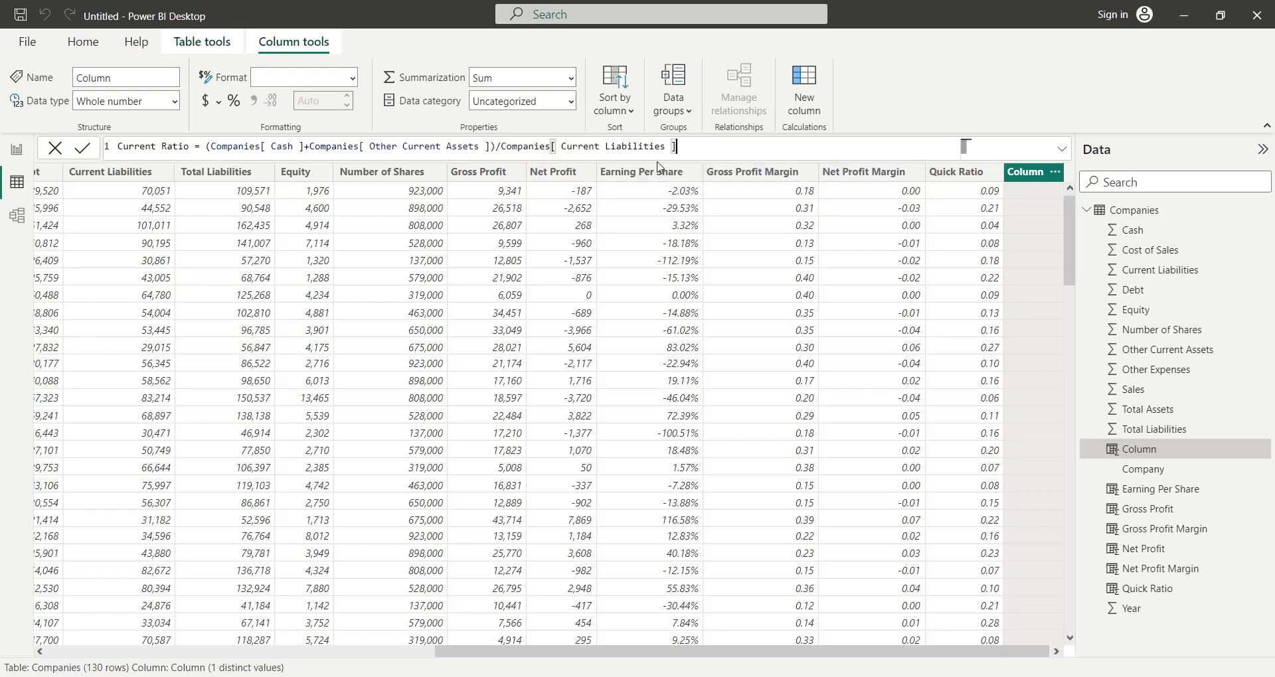
pyautogui.press('Return')
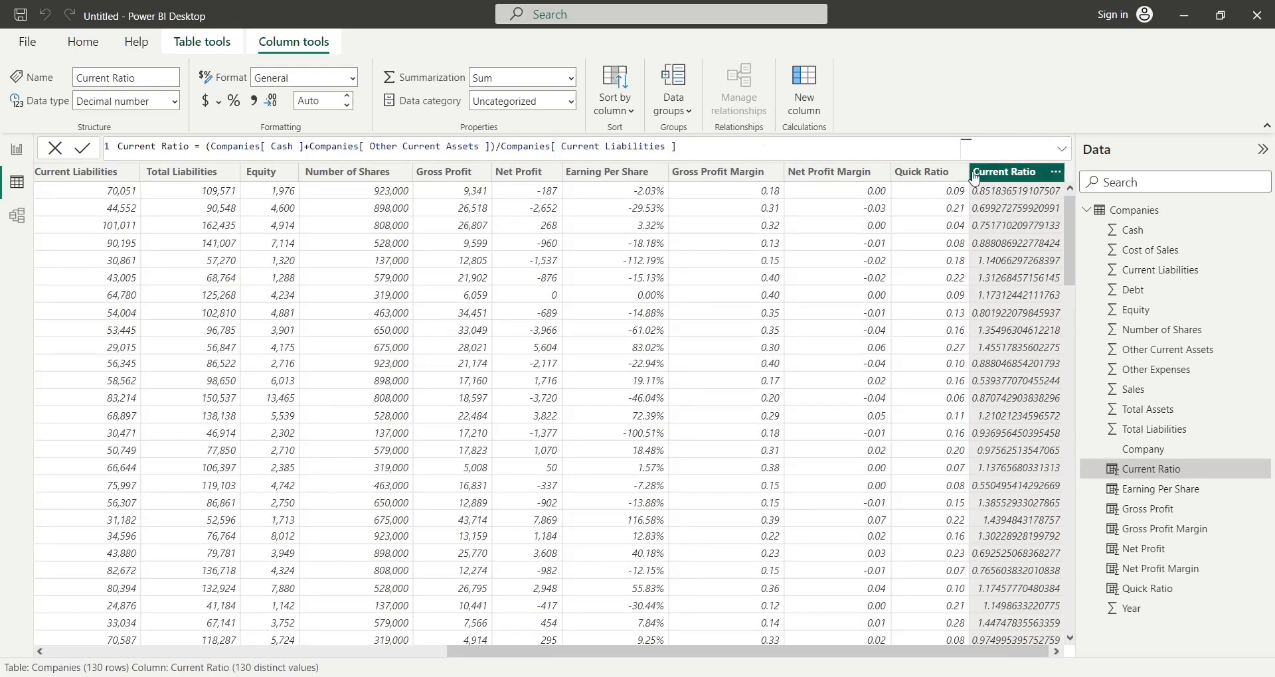
pyautogui.click(255, 101)
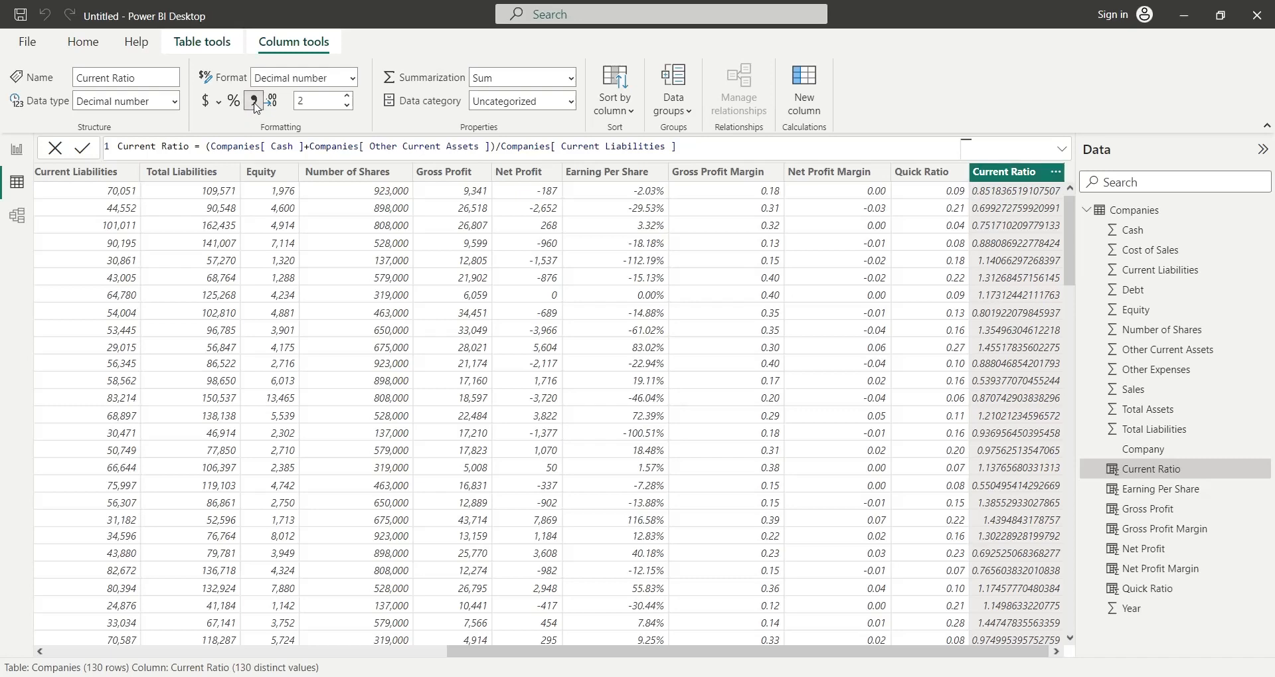
# - Switch to the report view and set the page's wallpaper color to black
pyautogui.moveTo(603, 649); pyautogui.dragTo(749, 659)
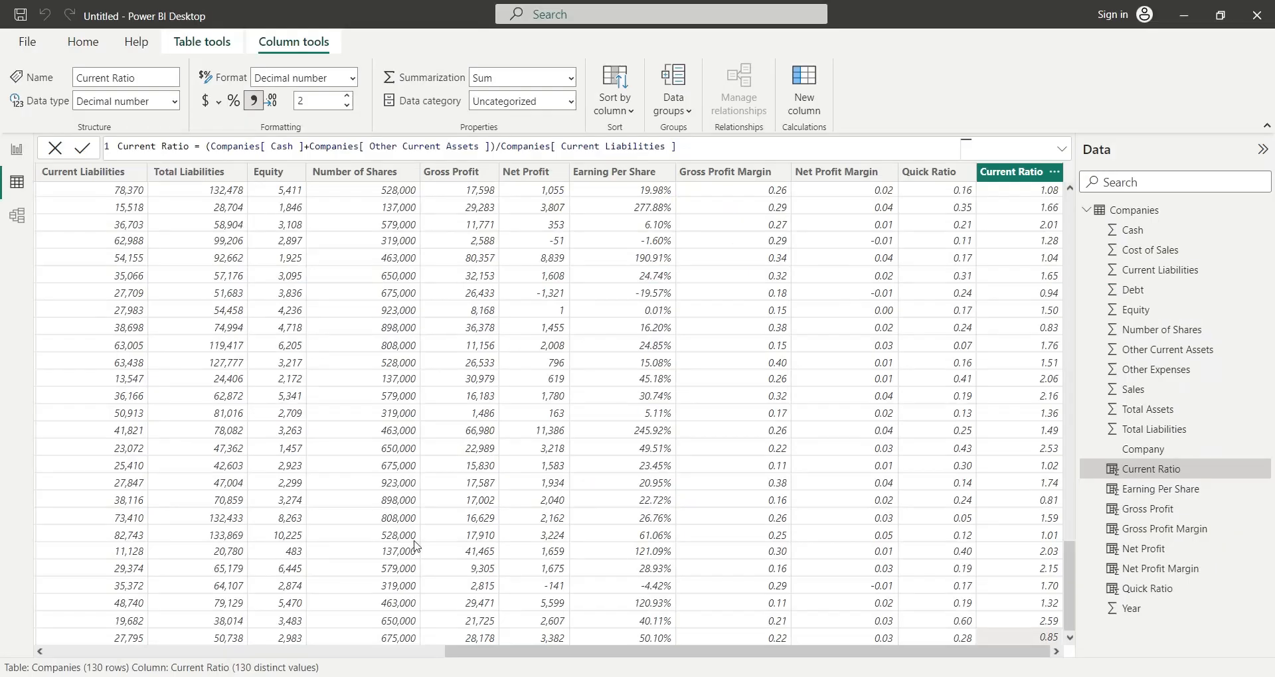
pyautogui.click(17, 150)
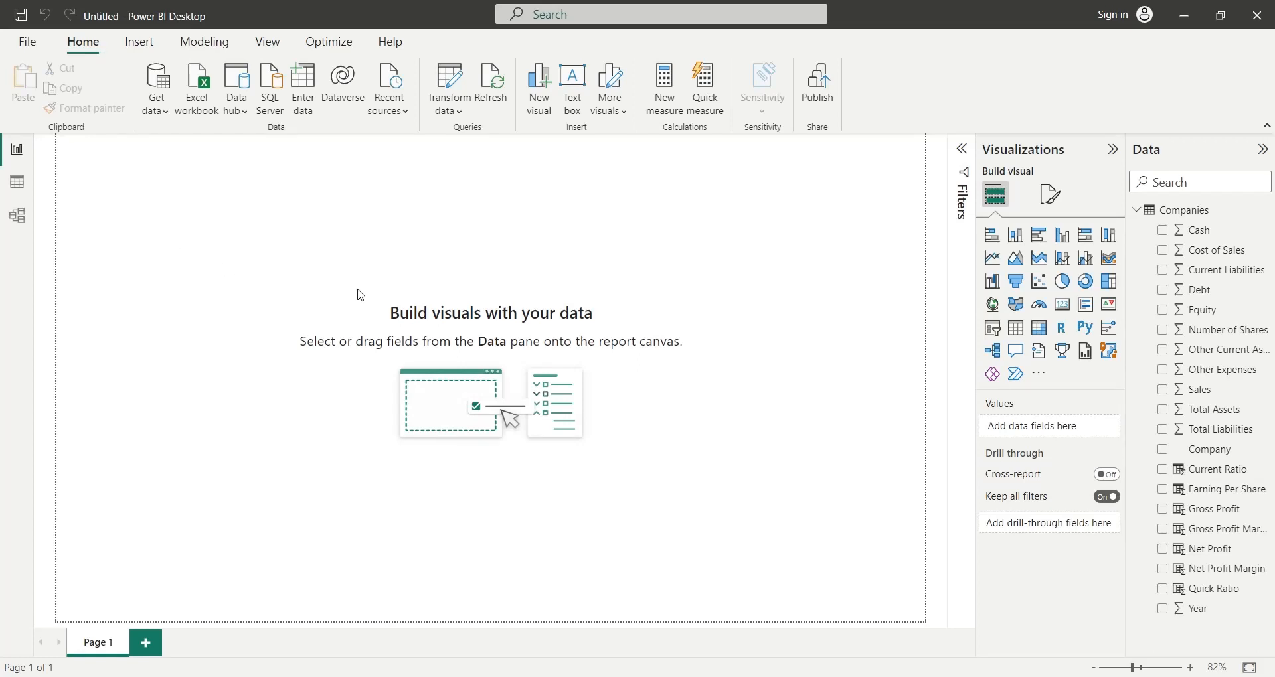
pyautogui.click(1038, 204)
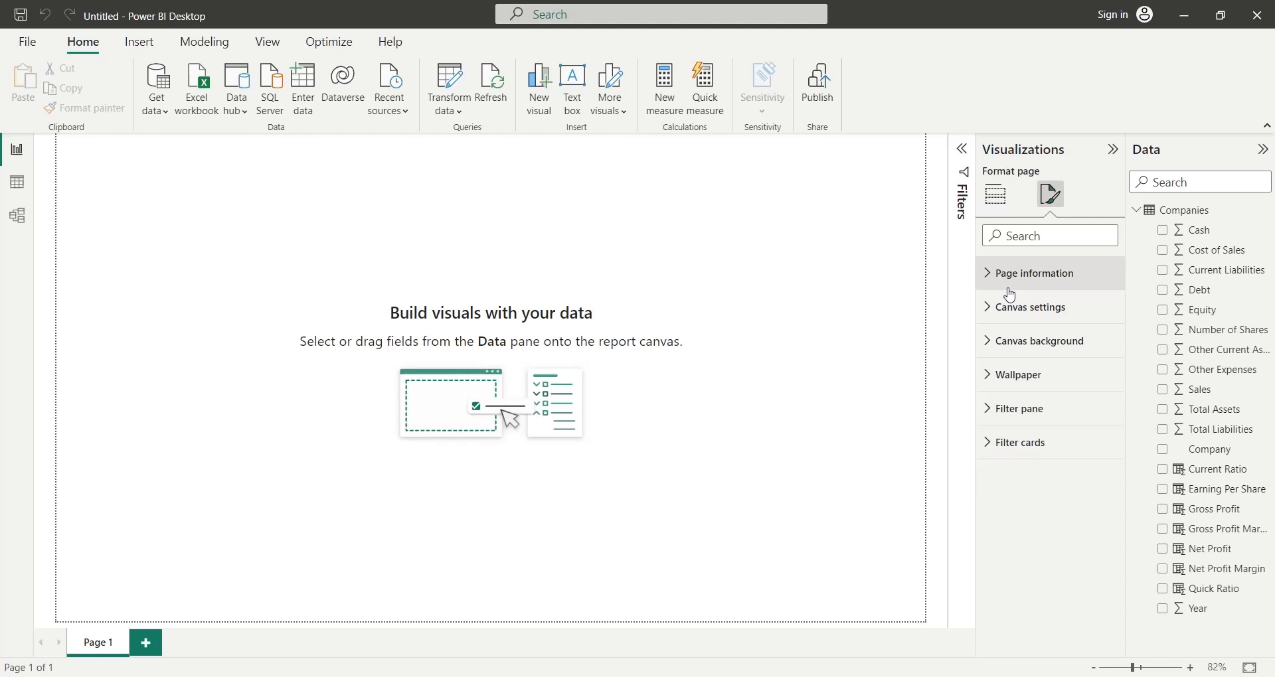
pyautogui.click(1019, 374)
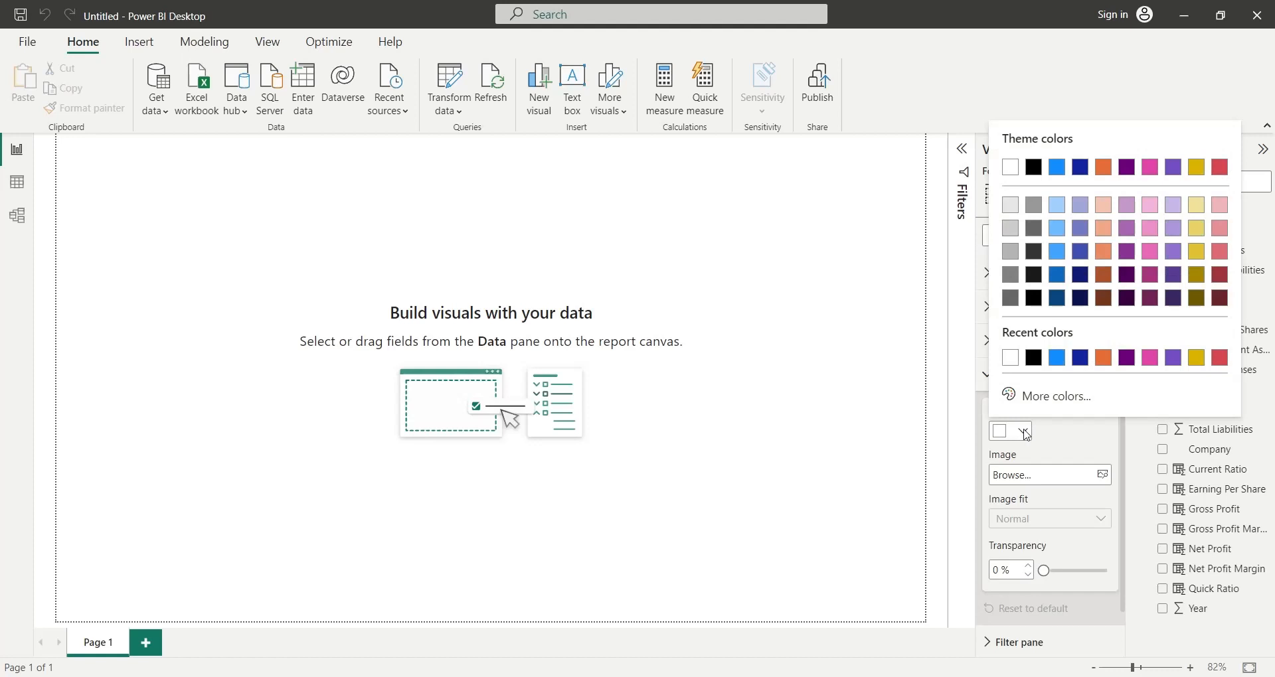
pyautogui.click(1033, 358)
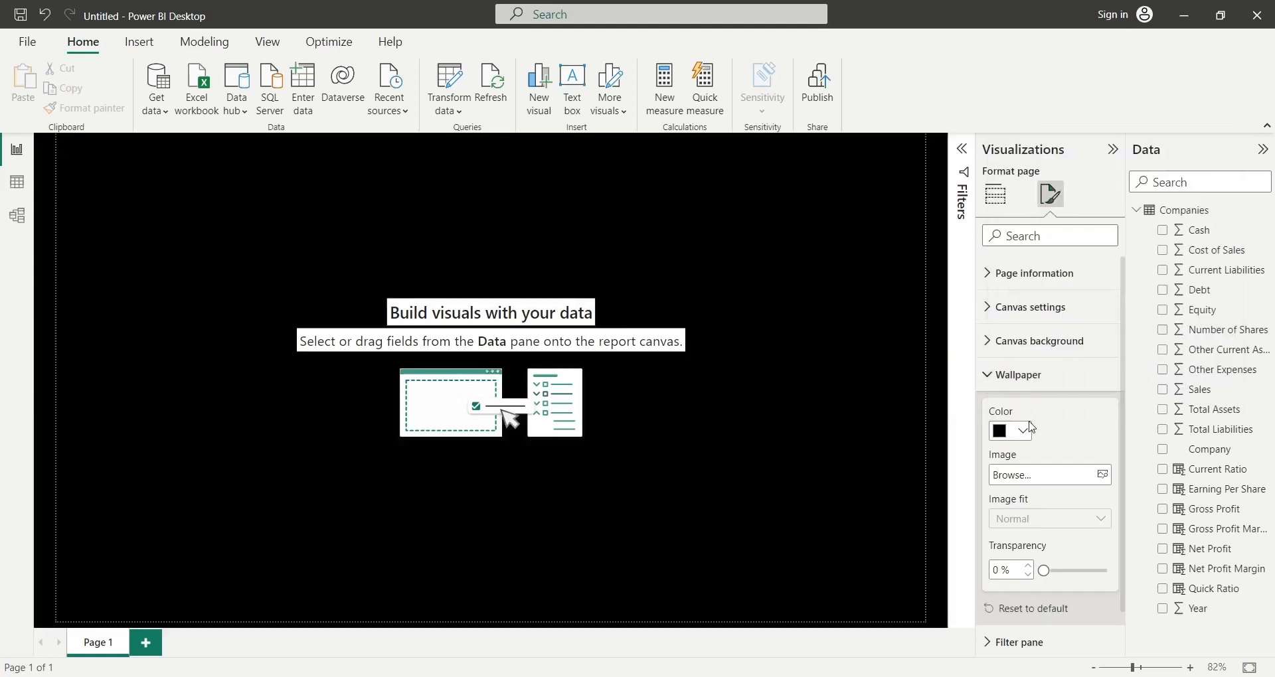
pyautogui.click(793, 375)
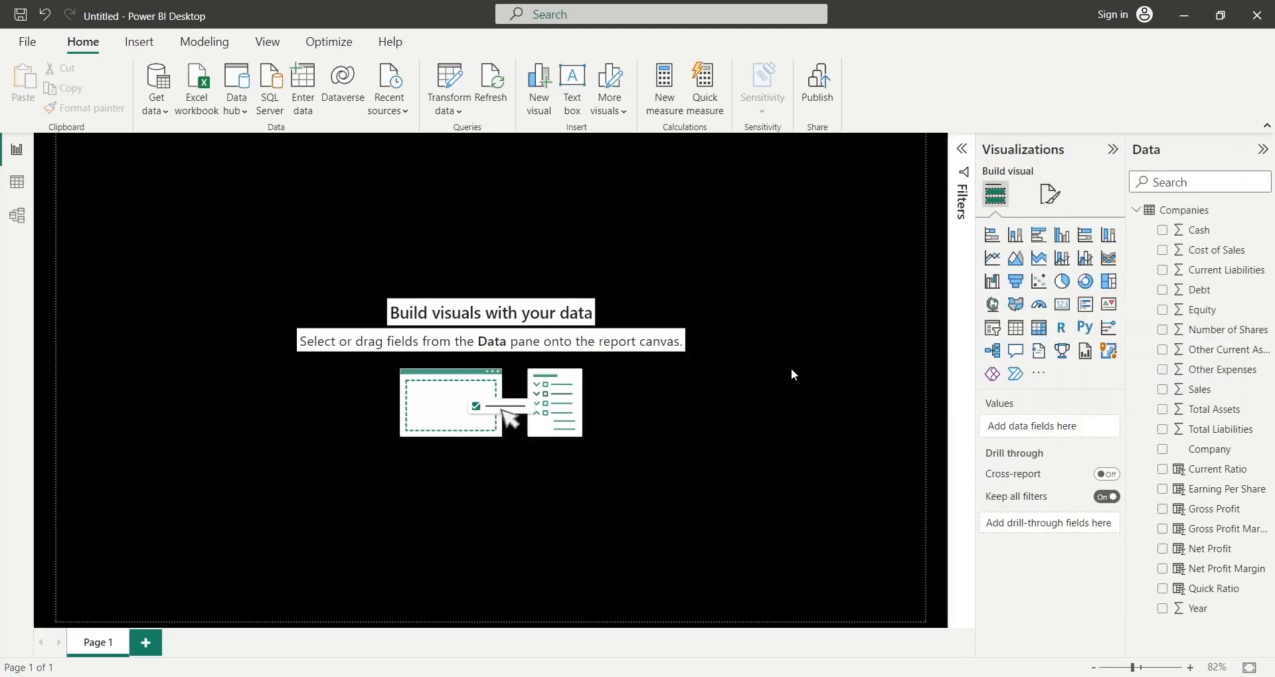
# - Insert a KPI visual and stretch it into a shallow banner across the top of the report page
pyautogui.click(150, 45)
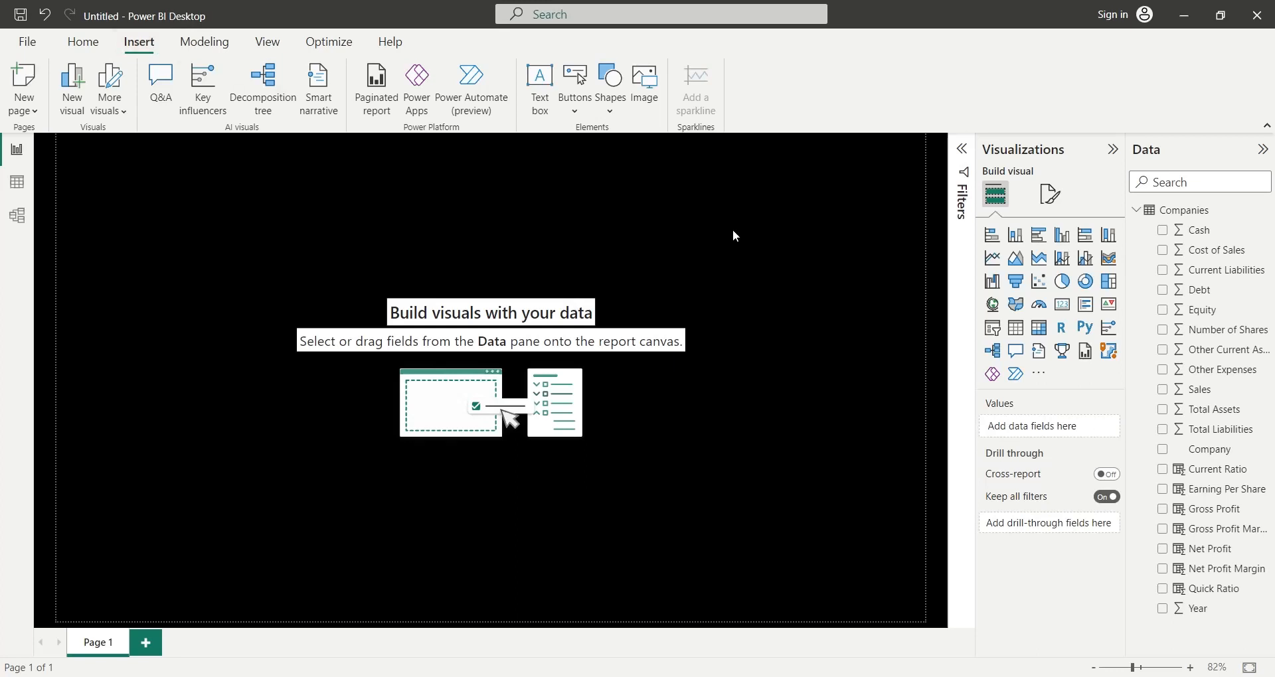
pyautogui.click(1108, 304)
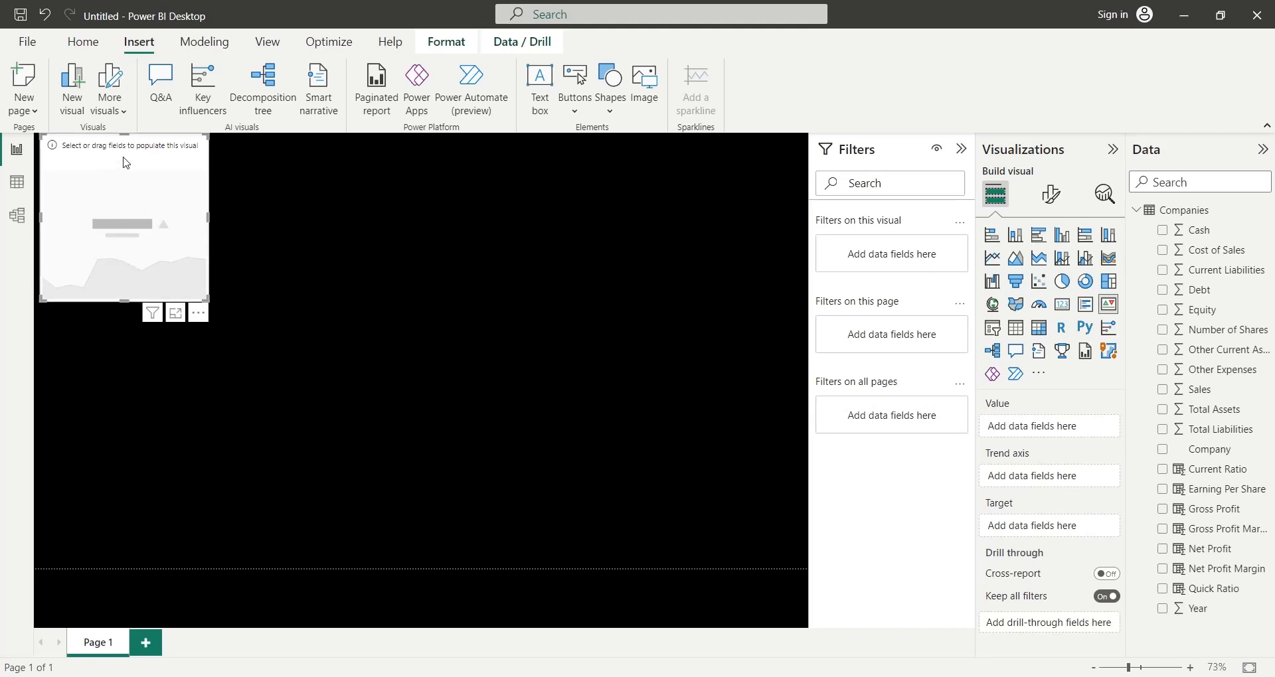
pyautogui.moveTo(124, 136); pyautogui.dragTo(126, 151)
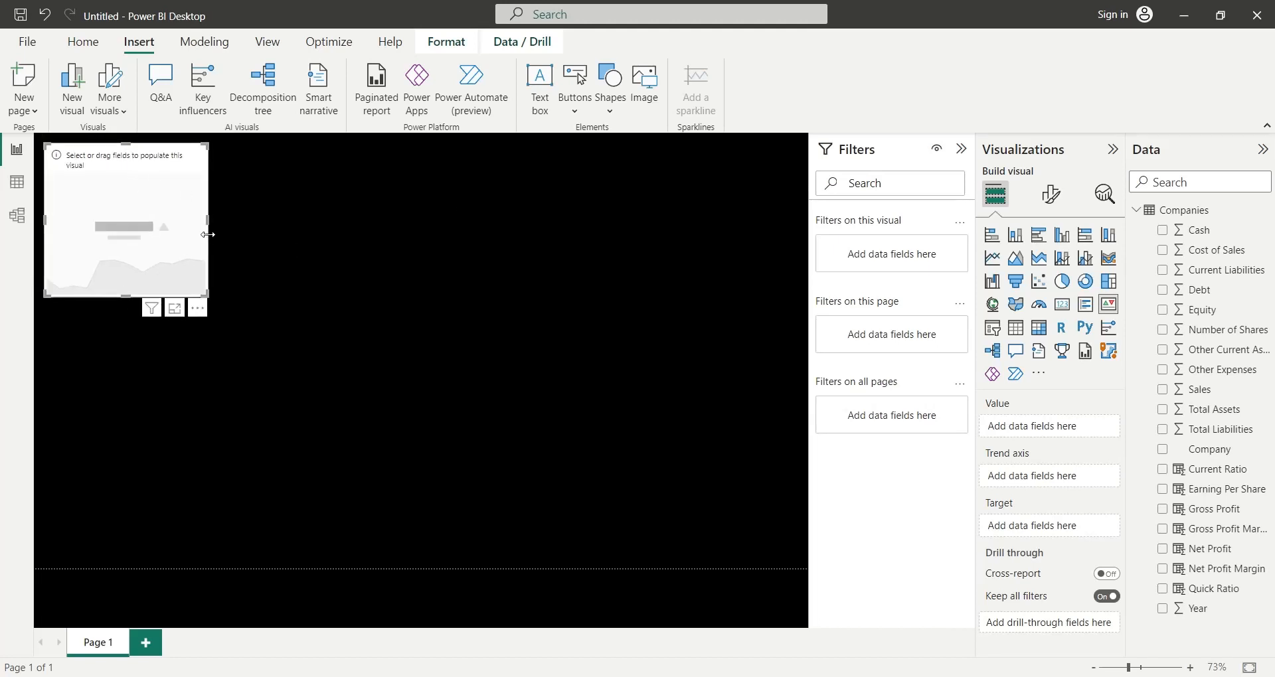
pyautogui.moveTo(207, 296); pyautogui.dragTo(797, 219)
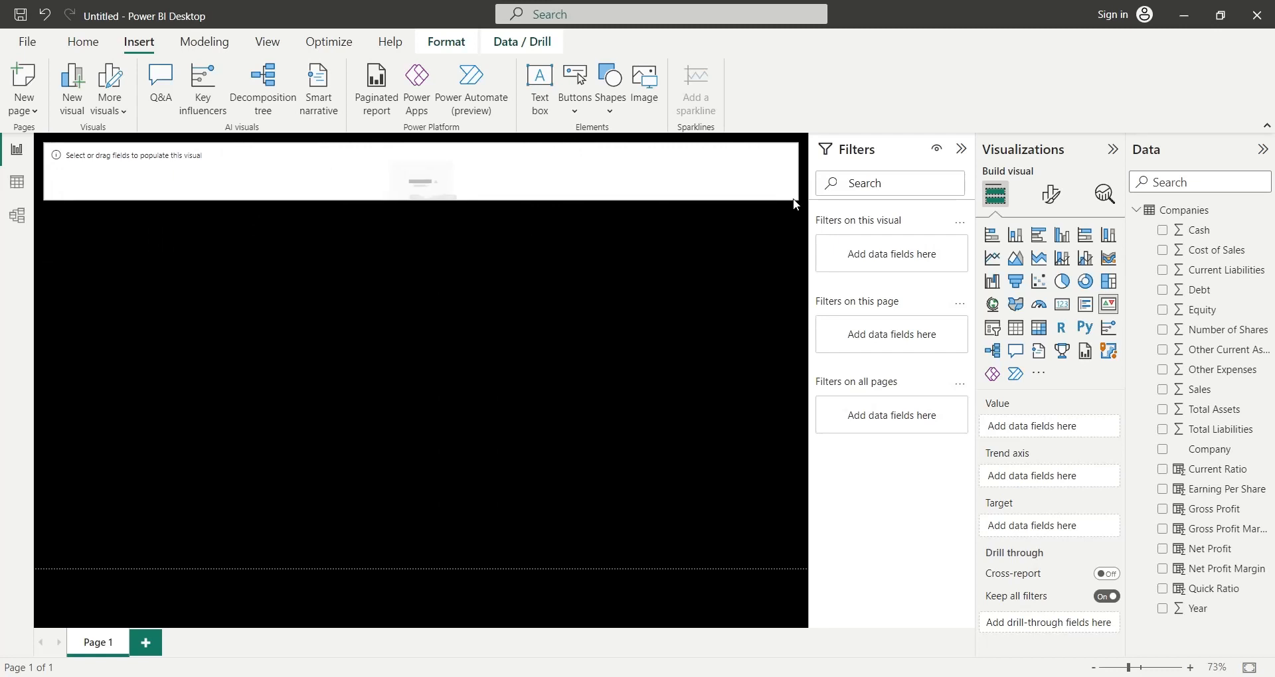
pyautogui.click(961, 148)
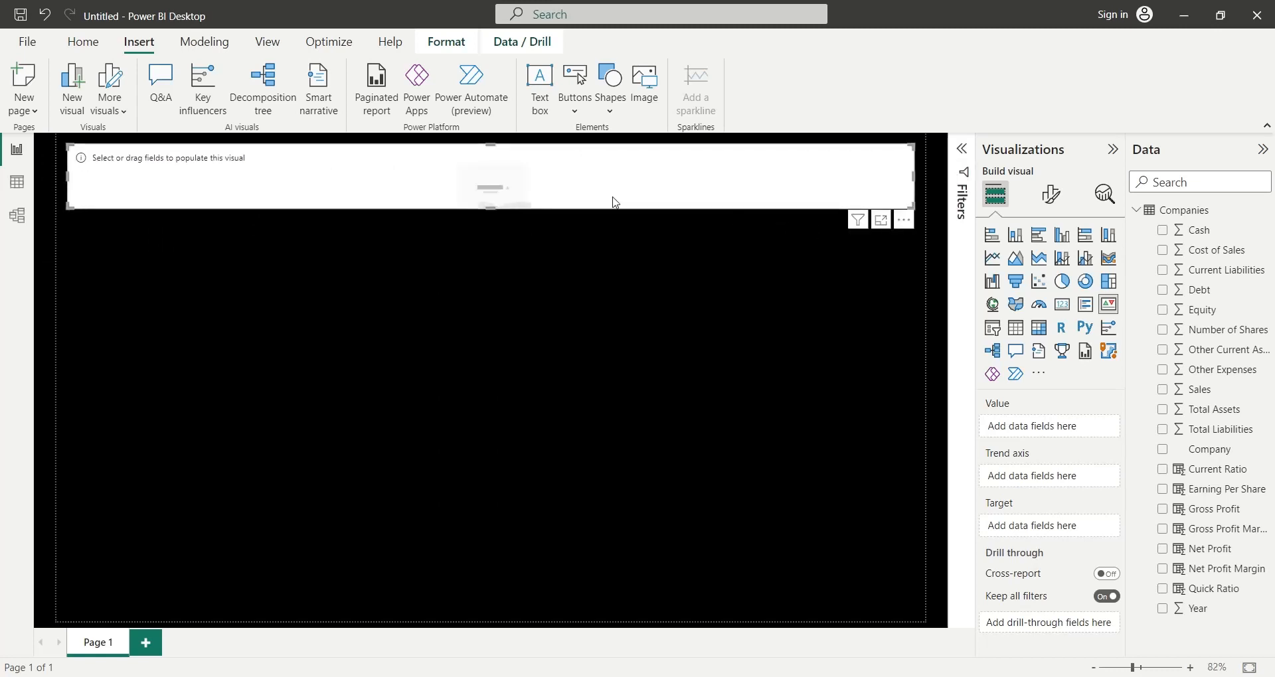
pyautogui.moveTo(490, 208); pyautogui.dragTo(488, 199)
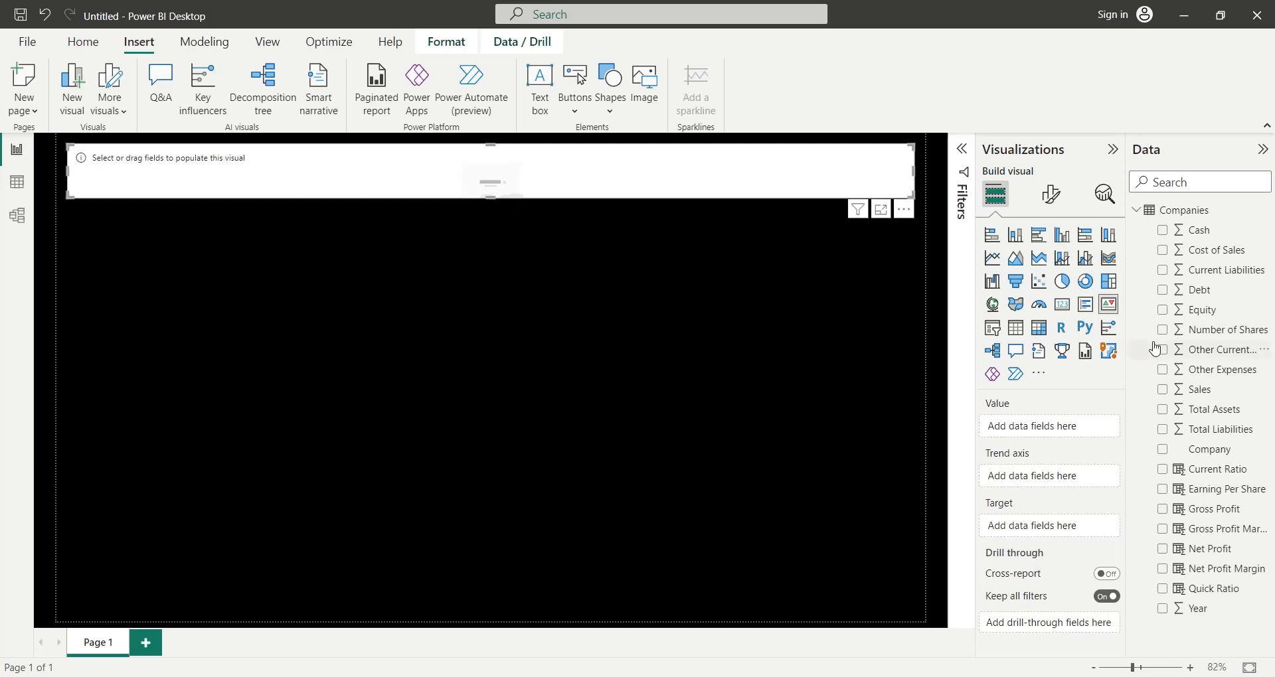
# - Assign Sales as the KPI value, renamed to Sales and summarized by average, with Year as the trend axis
pyautogui.moveTo(1193, 390); pyautogui.dragTo(1029, 428)
pyautogui.doubleClick(1050, 430)
pyautogui.press('BackSpace')
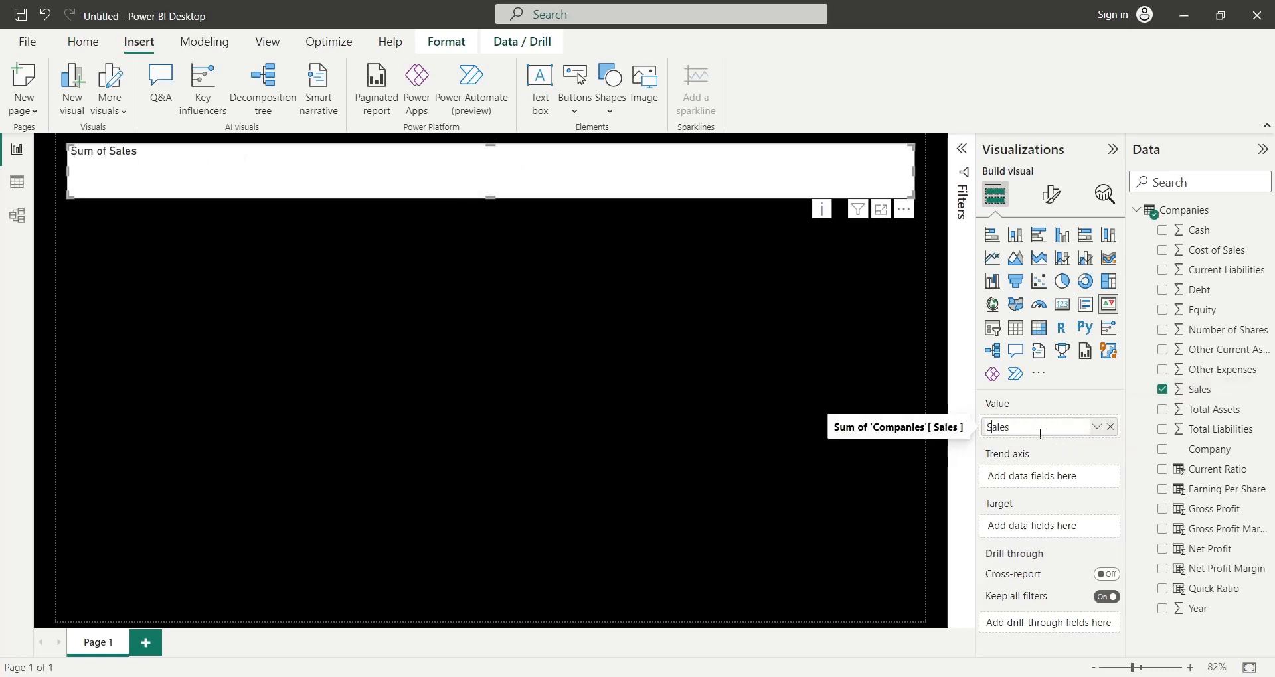
pyautogui.press('Return')
pyautogui.click(1097, 428)
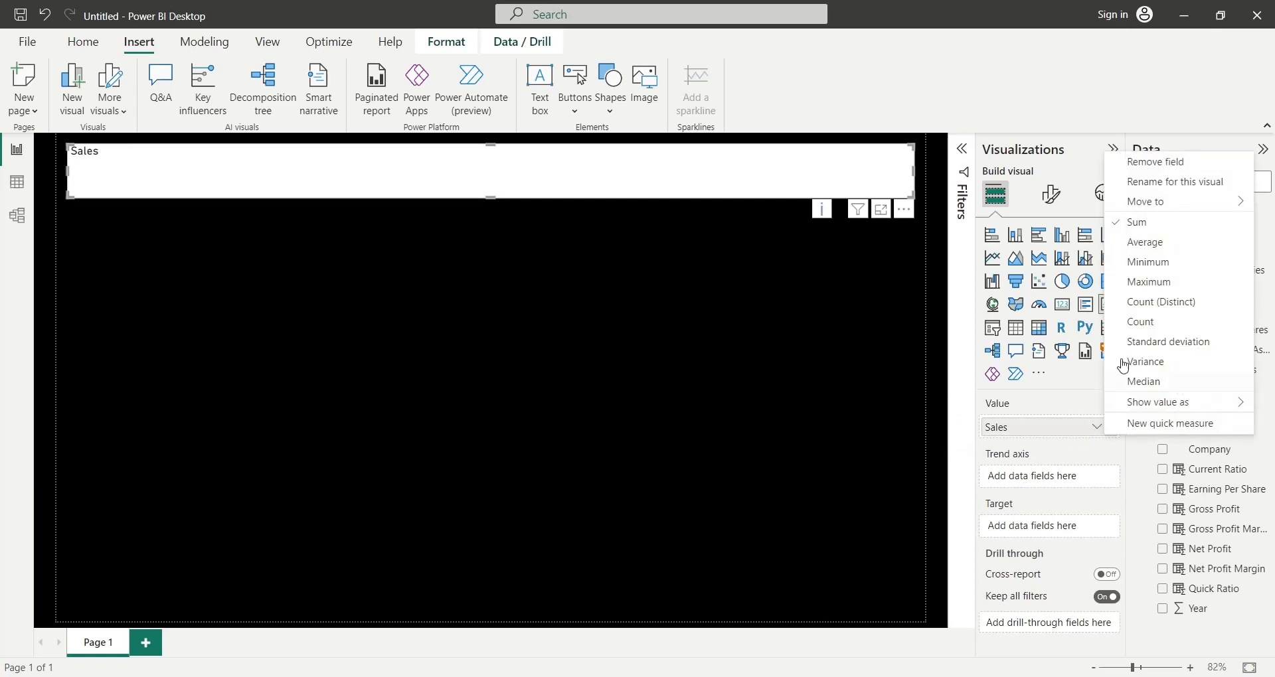
pyautogui.click(1137, 246)
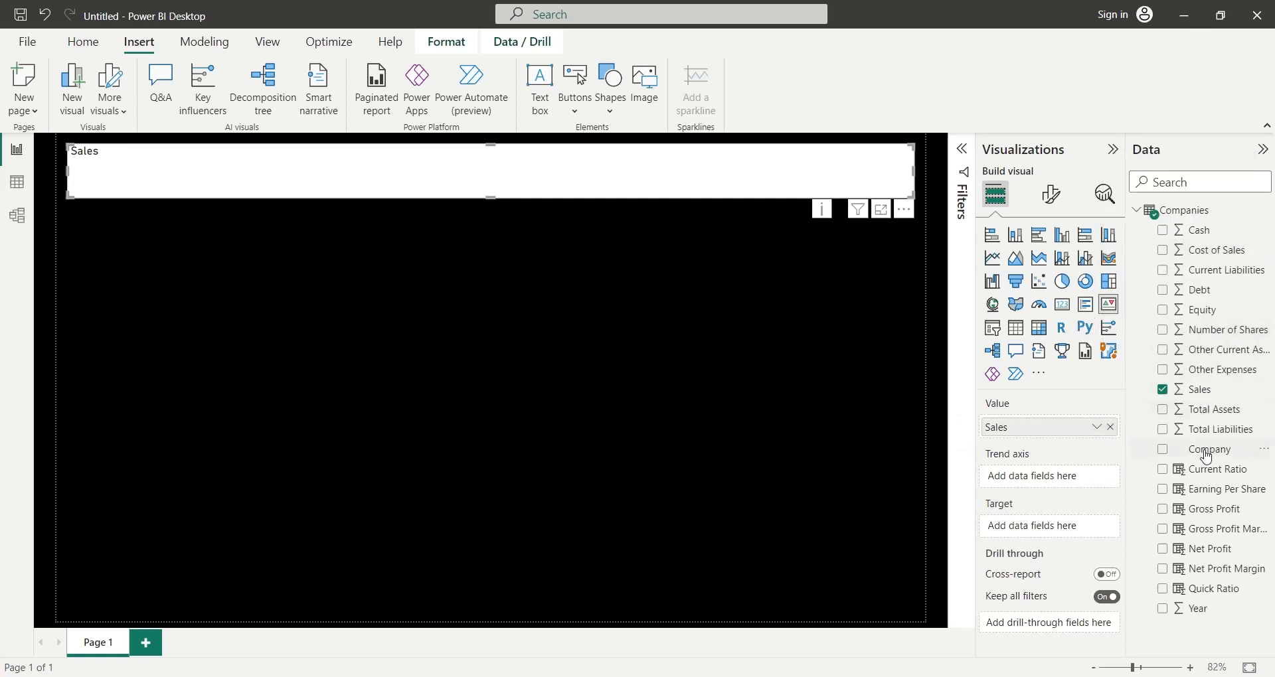
pyautogui.moveTo(1184, 597); pyautogui.dragTo(1053, 477)
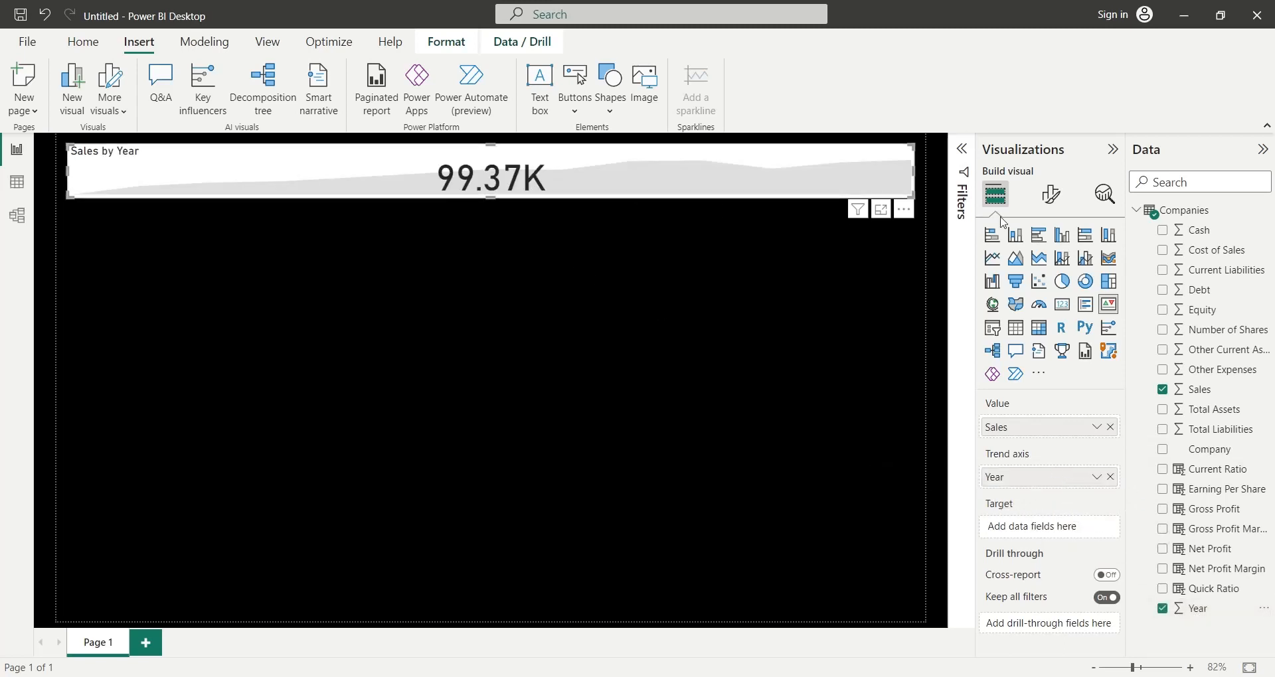
# - Align the KPI's callout value horizontally to the right
pyautogui.click(1037, 204)
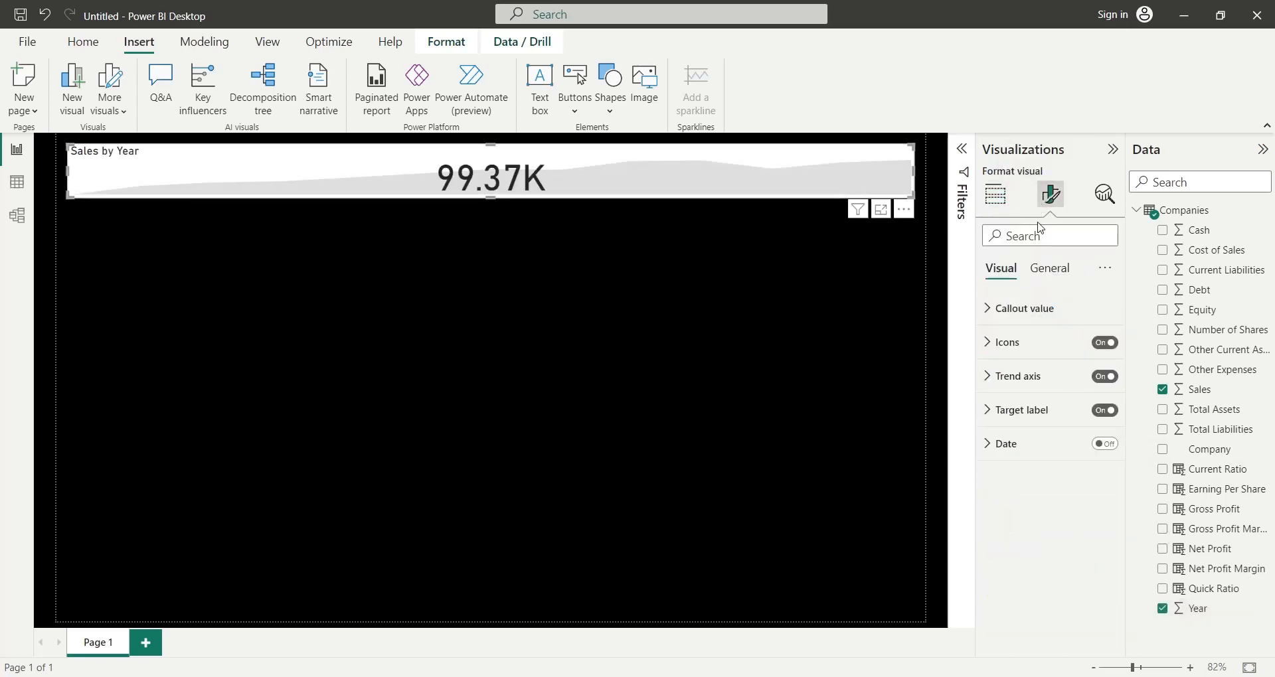
pyautogui.click(1002, 317)
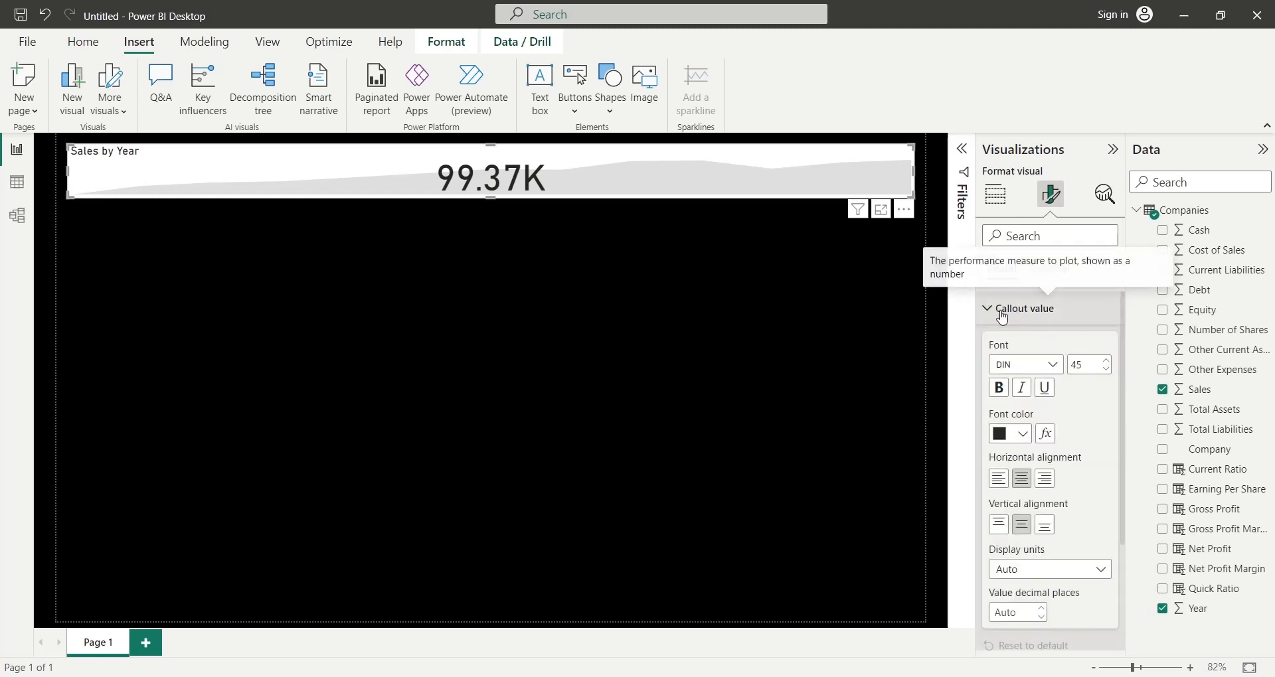
pyautogui.click(1044, 483)
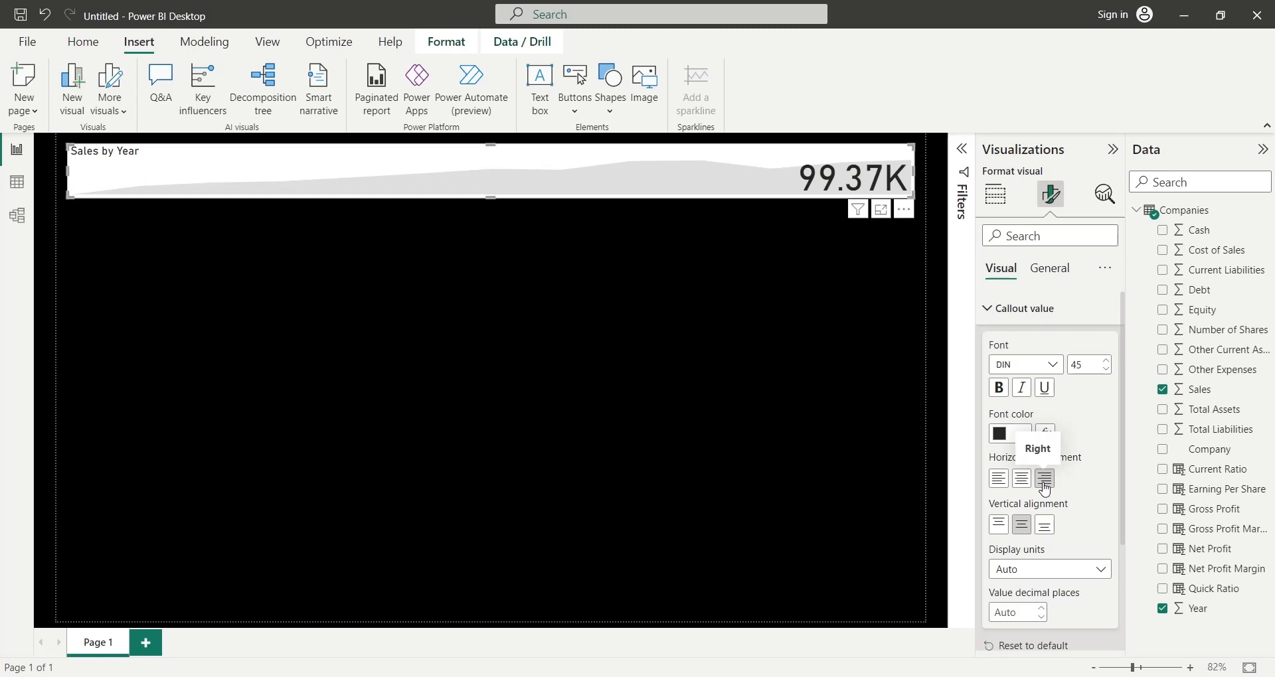
pyautogui.click(1001, 317)
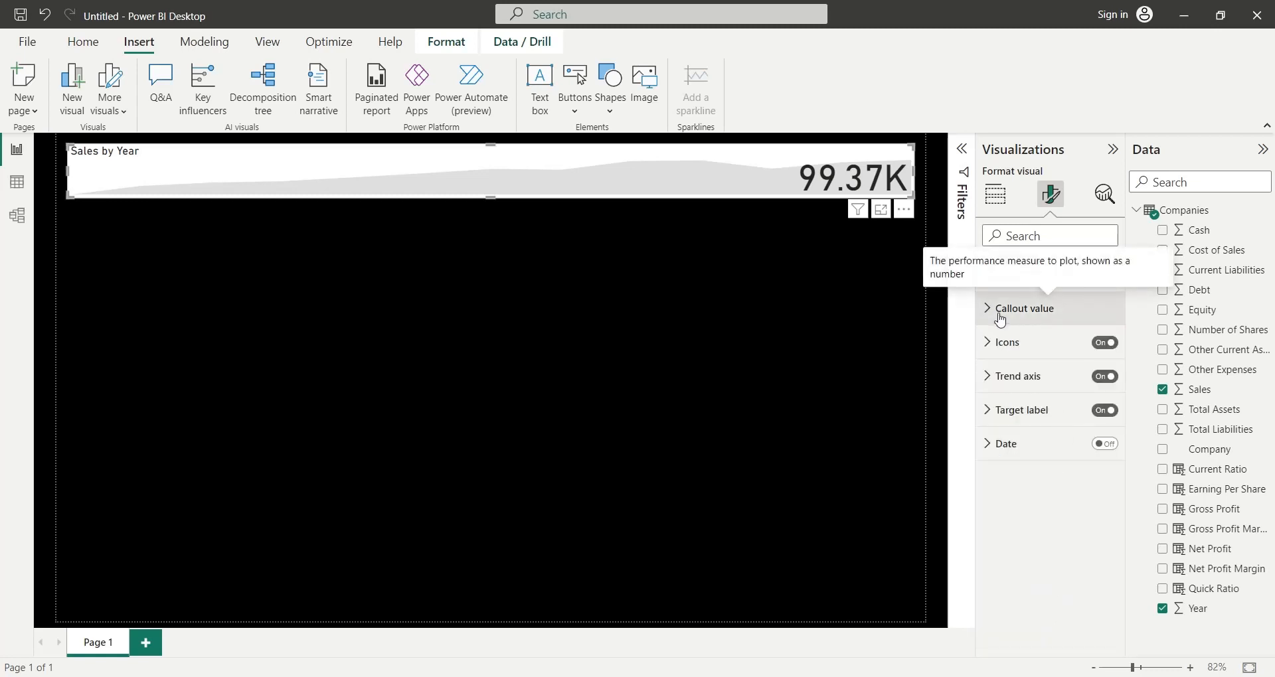
pyautogui.click(1023, 416)
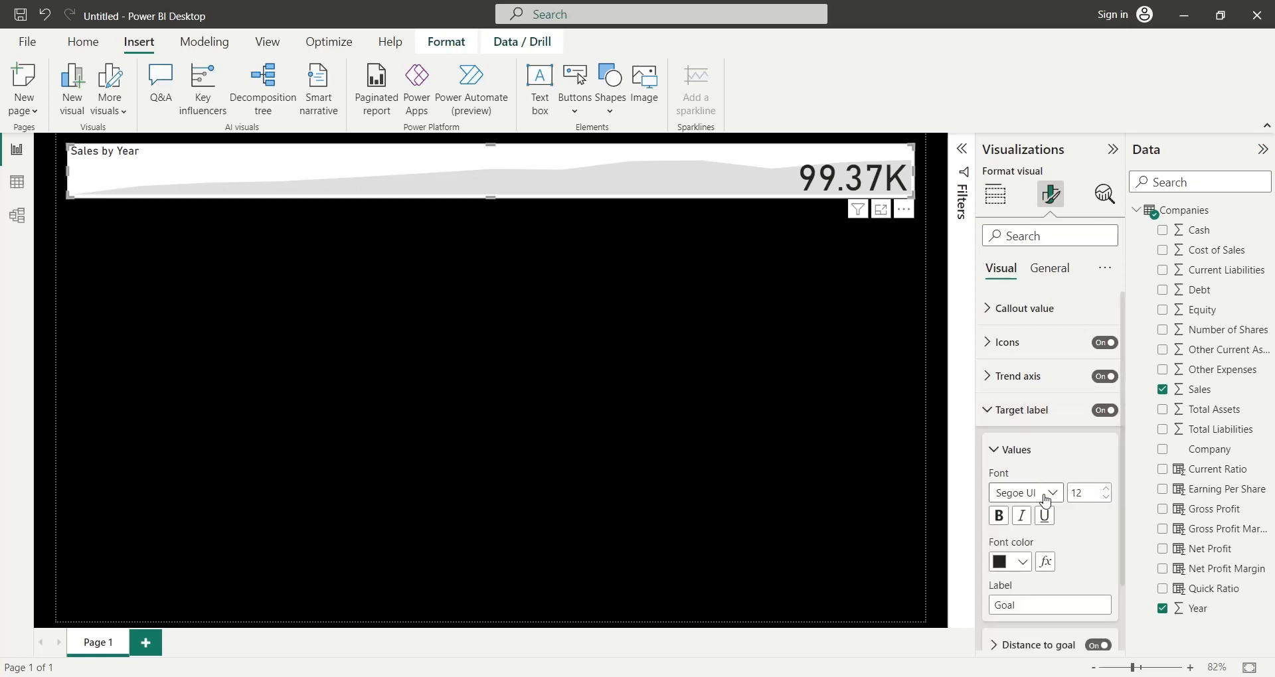
pyautogui.scroll(-2, 1049, 498)
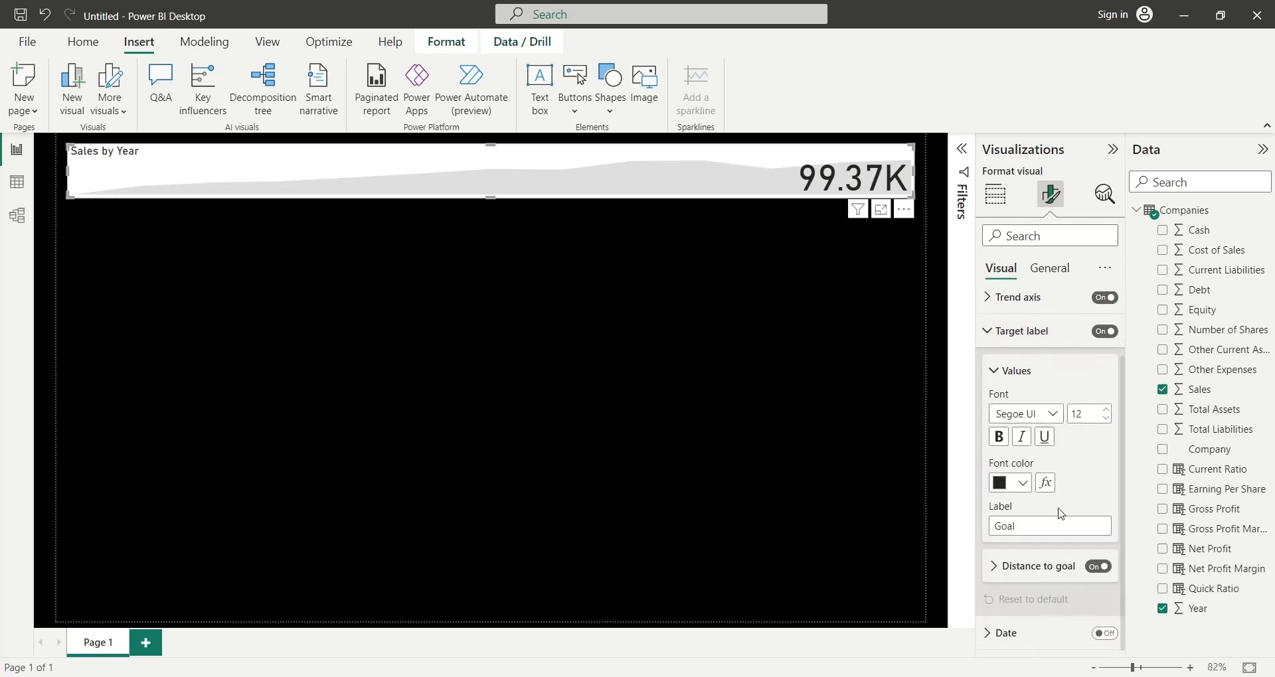
pyautogui.scroll(1, 1056, 504)
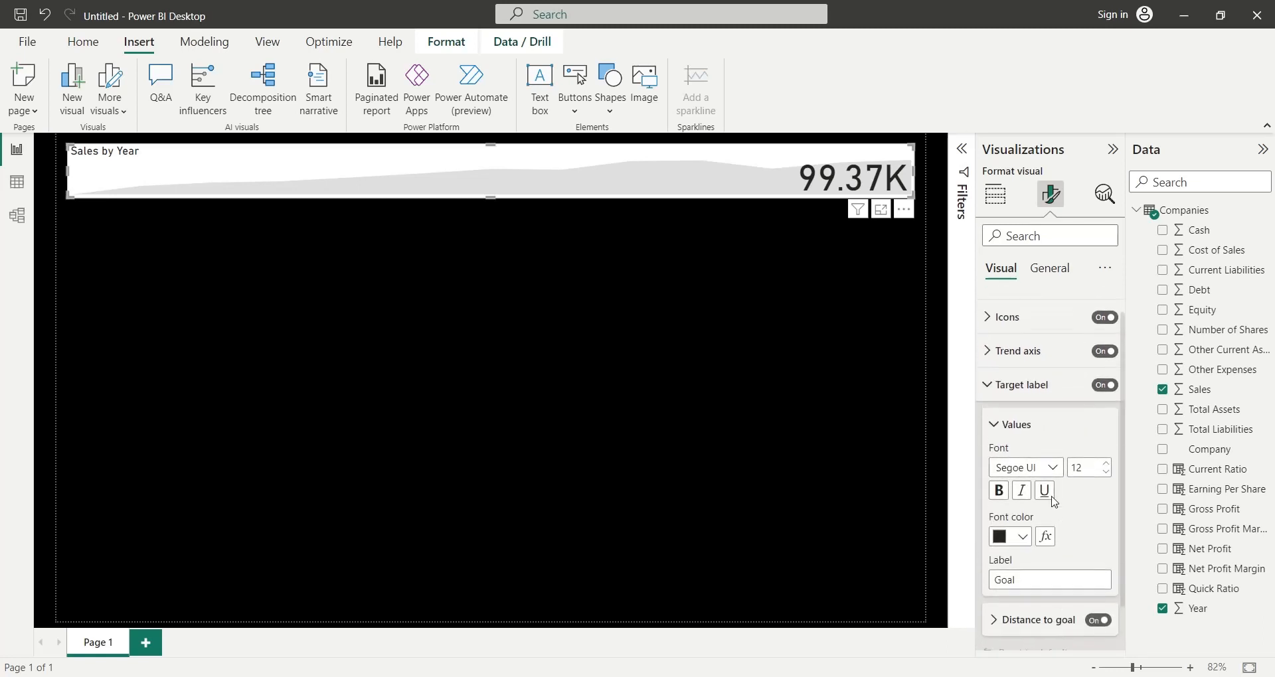
pyautogui.click(1021, 391)
# - Align the KPI's Sales by Year title horizontally to the right
pyautogui.click(1048, 276)
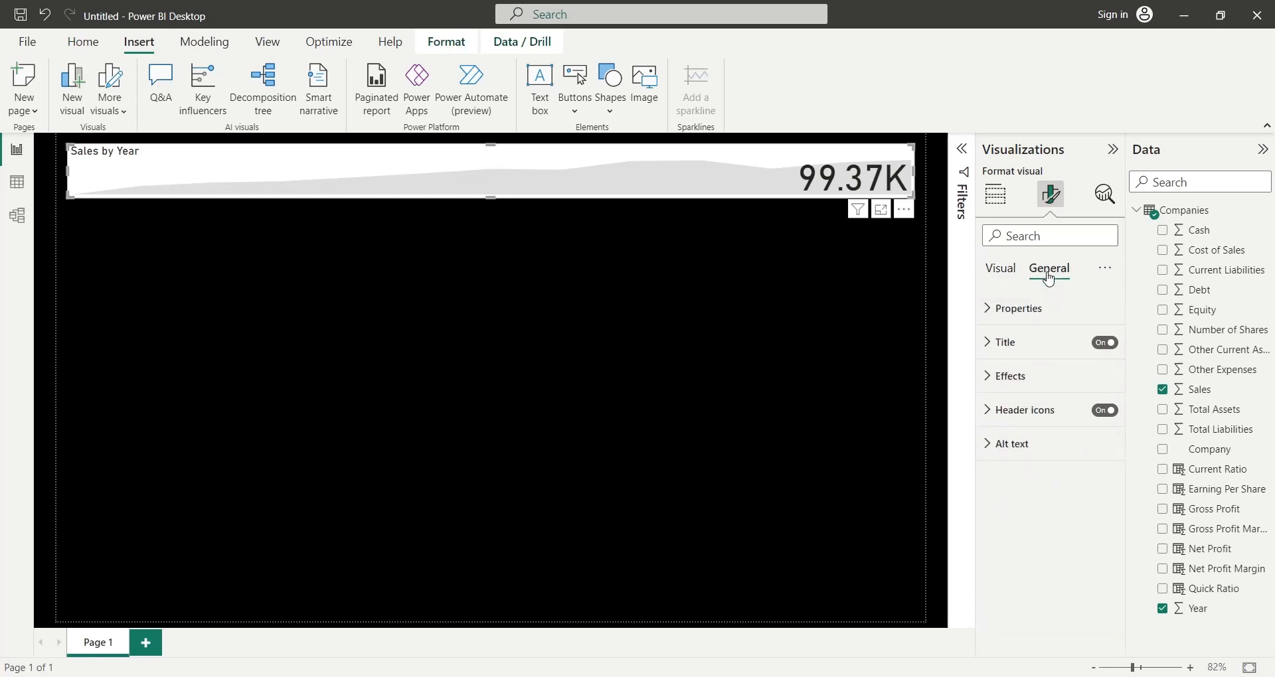
pyautogui.click(1012, 340)
pyautogui.scroll(-2, 1053, 524)
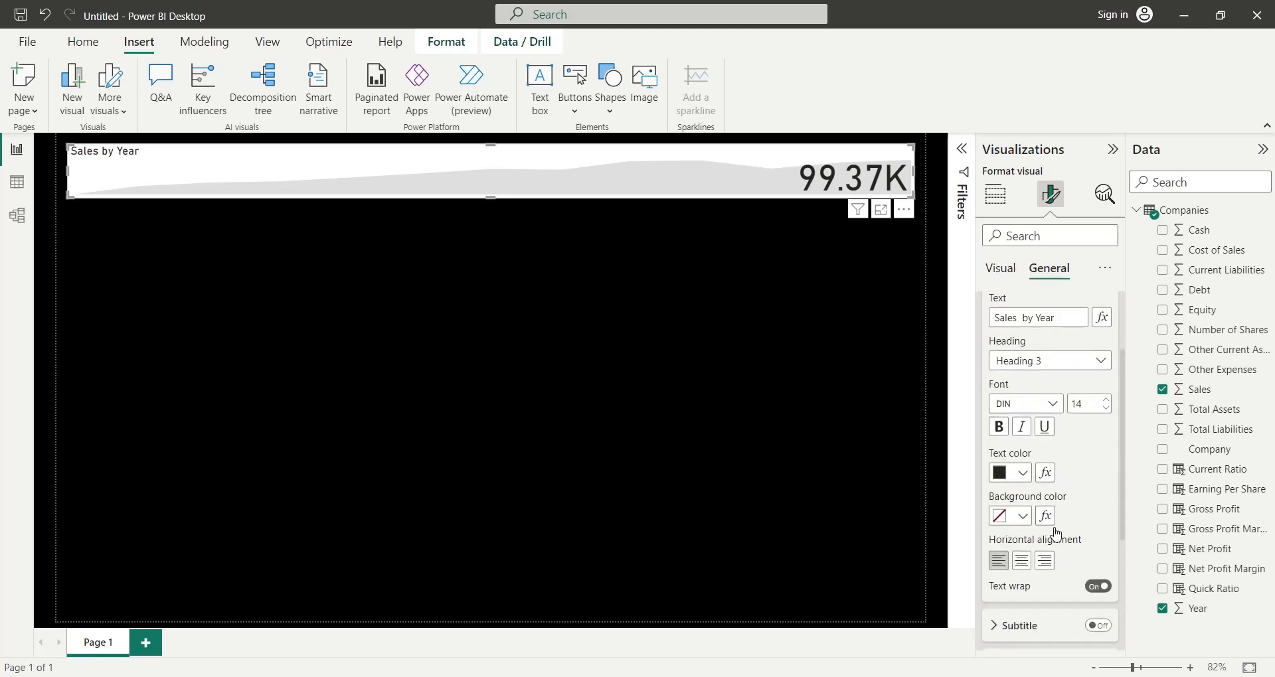
pyautogui.click(1044, 561)
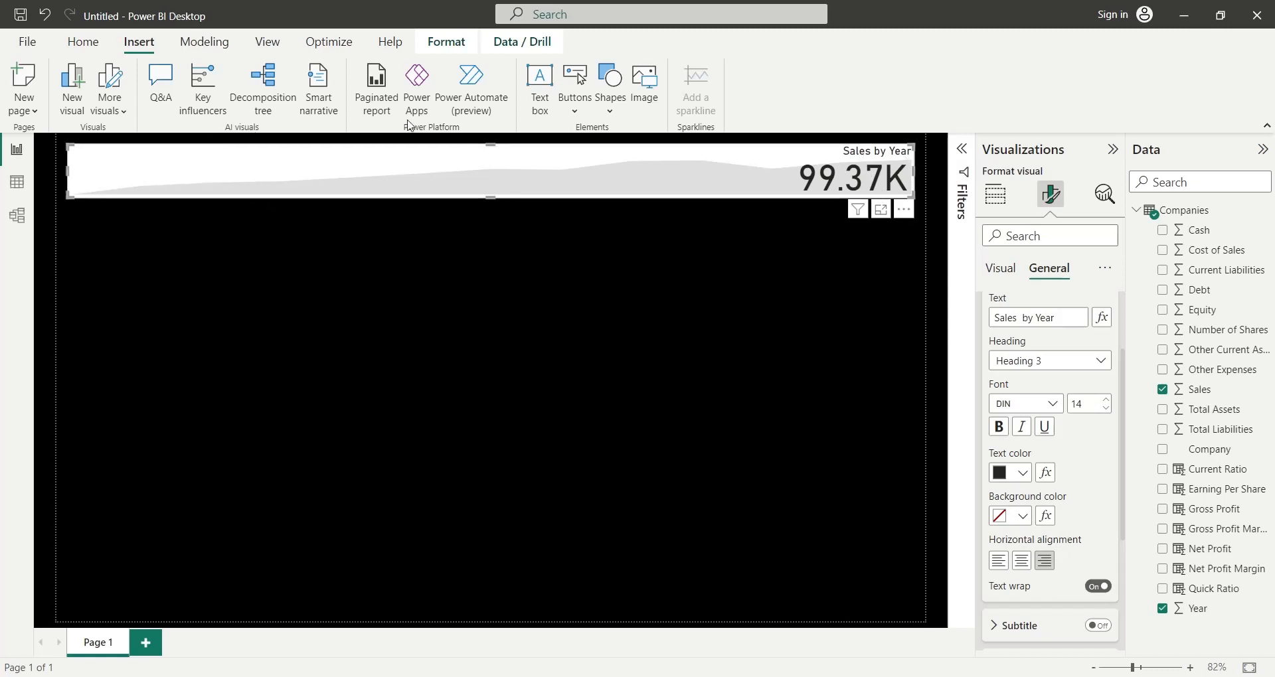
# - Add a text box reading Overview and format its text bold at size 28
pyautogui.click(540, 79)
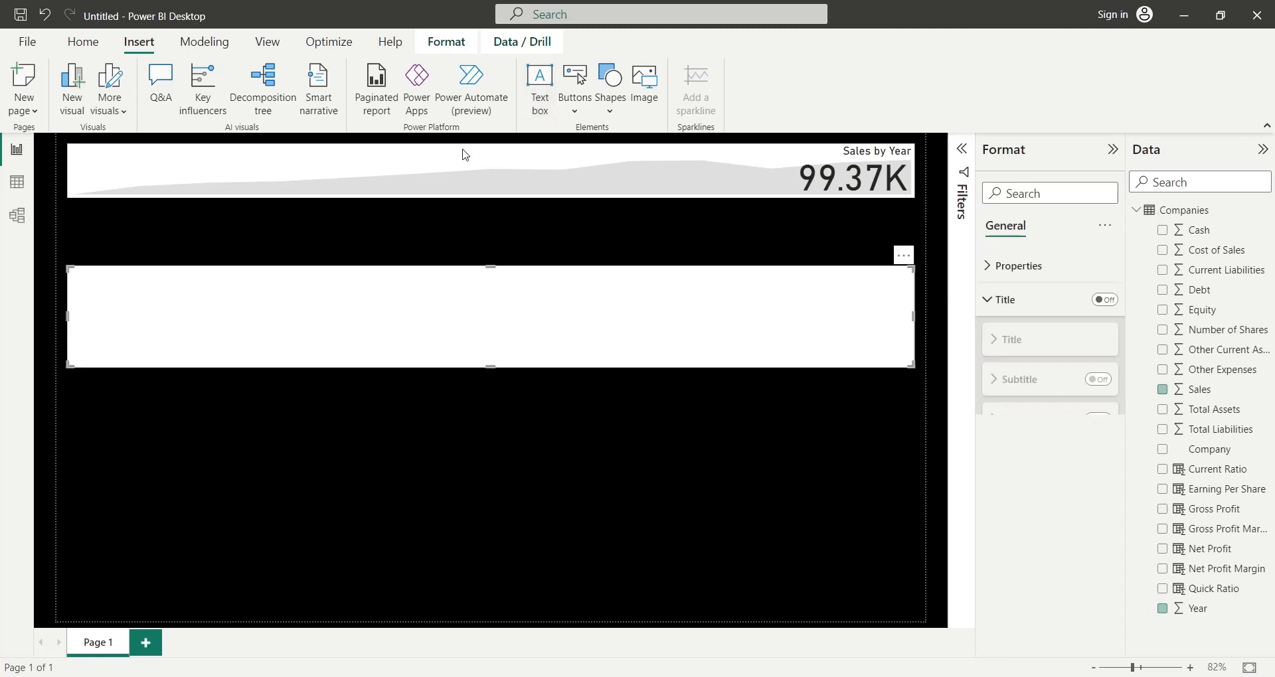
pyautogui.click(326, 309)
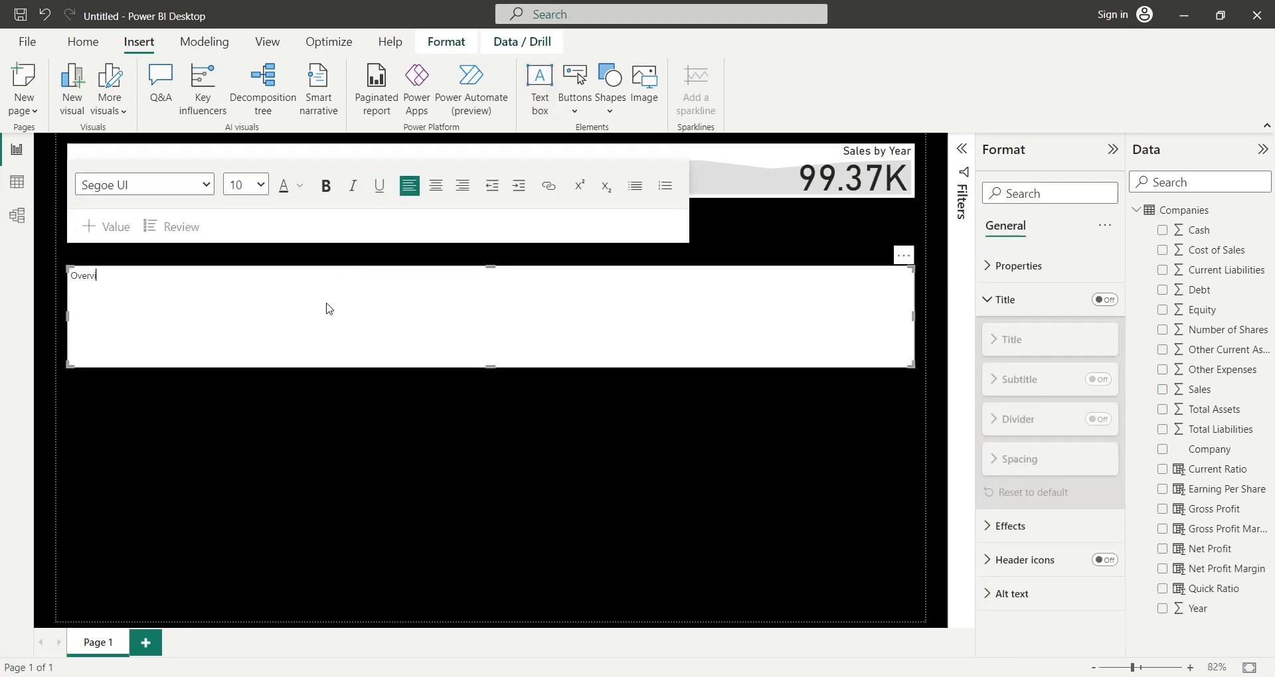
pyautogui.hotkey('ctrl', 'a')
pyautogui.click(325, 186)
pyautogui.click(260, 184)
pyautogui.click(239, 359)
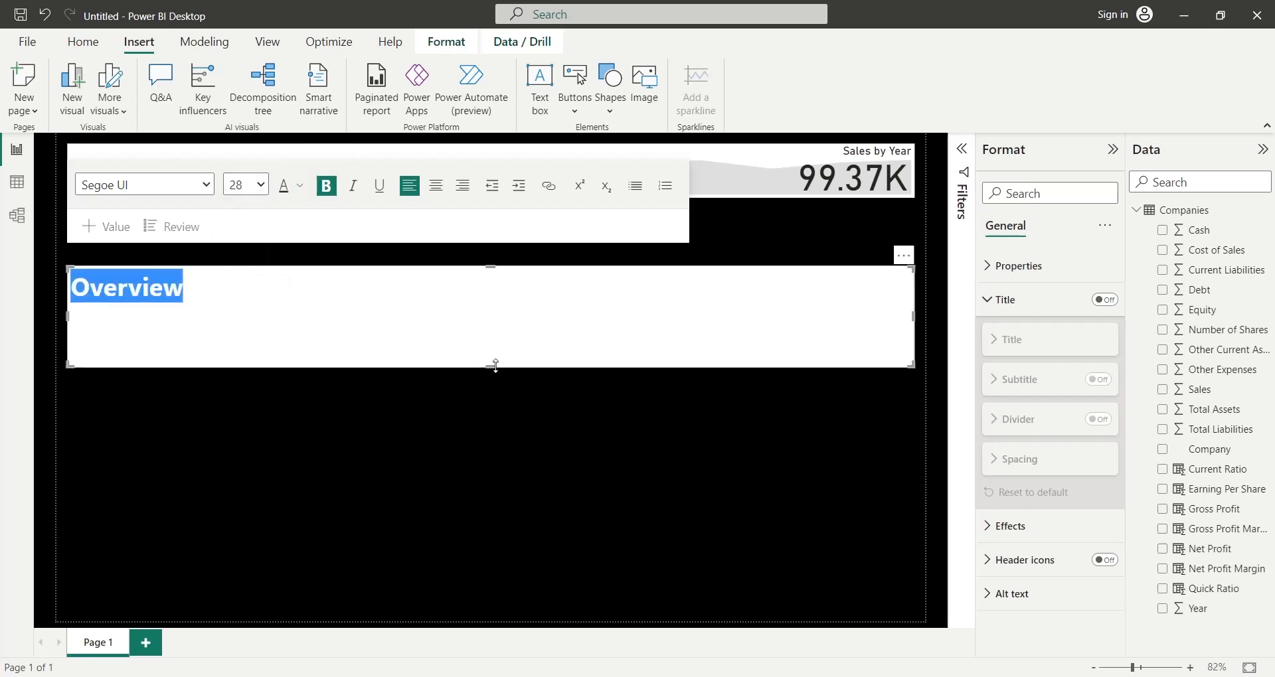
# - Place the Overview text box over the KPI banner and trim both to the same slimmer height
pyautogui.moveTo(491, 367); pyautogui.dragTo(501, 190)
pyautogui.click(496, 198)
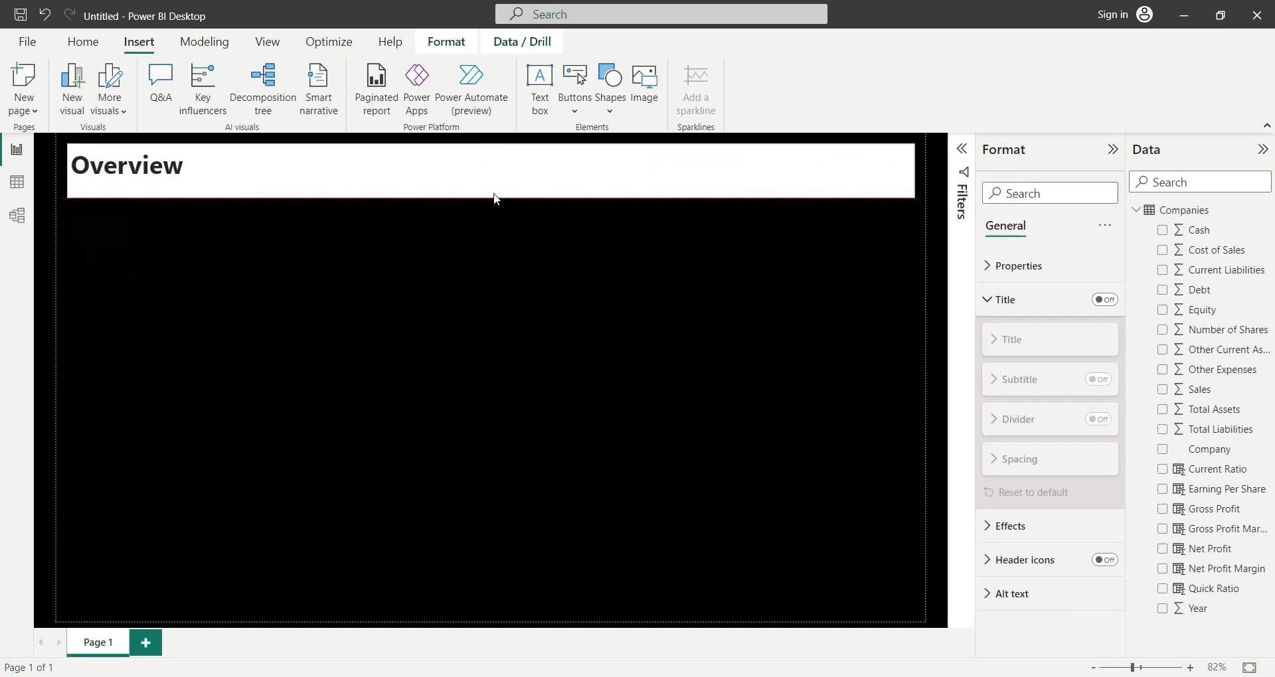
pyautogui.moveTo(490, 145)
pyautogui.mouseDown()
pyautogui.moveTo(477, 186)
pyautogui.moveTo(509, 145)
pyautogui.mouseUp()
pyautogui.moveTo(498, 198); pyautogui.dragTo(490, 187)
pyautogui.click(490, 194)
pyautogui.click(403, 269)
pyautogui.click(899, 170)
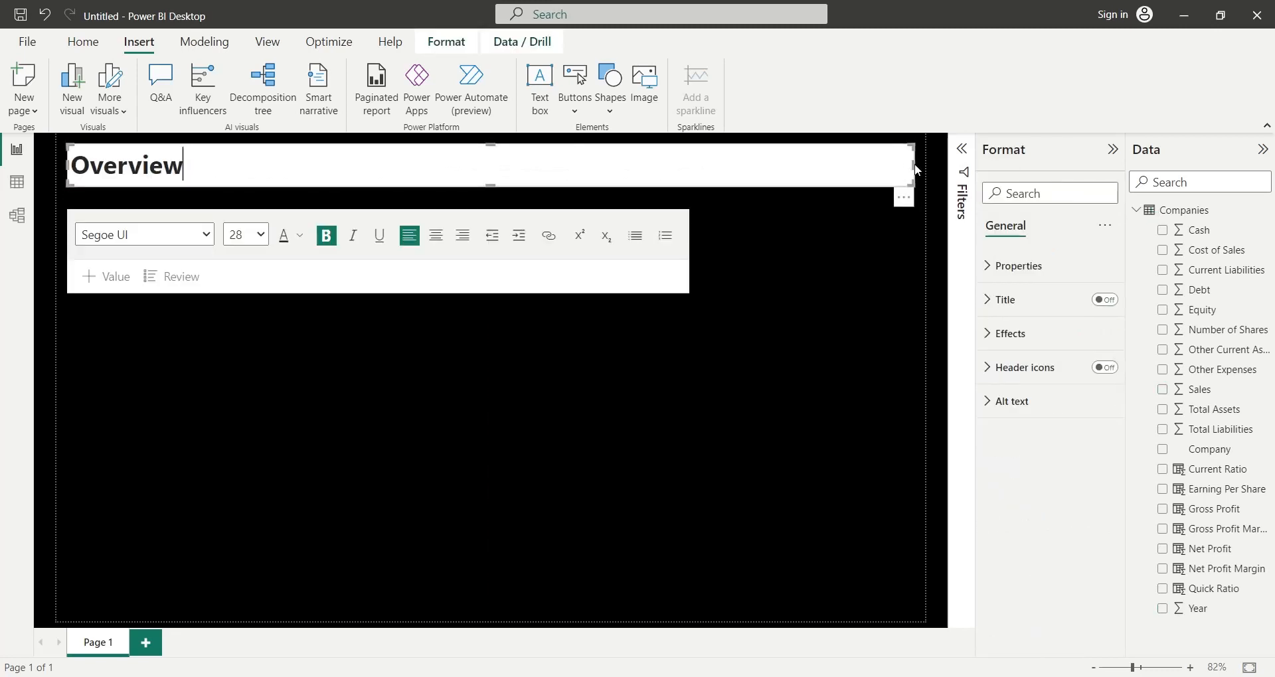
# - Narrow the Overview text box to the left half of the banner and set its background transparency to 100%
pyautogui.moveTo(914, 165); pyautogui.dragTo(469, 183)
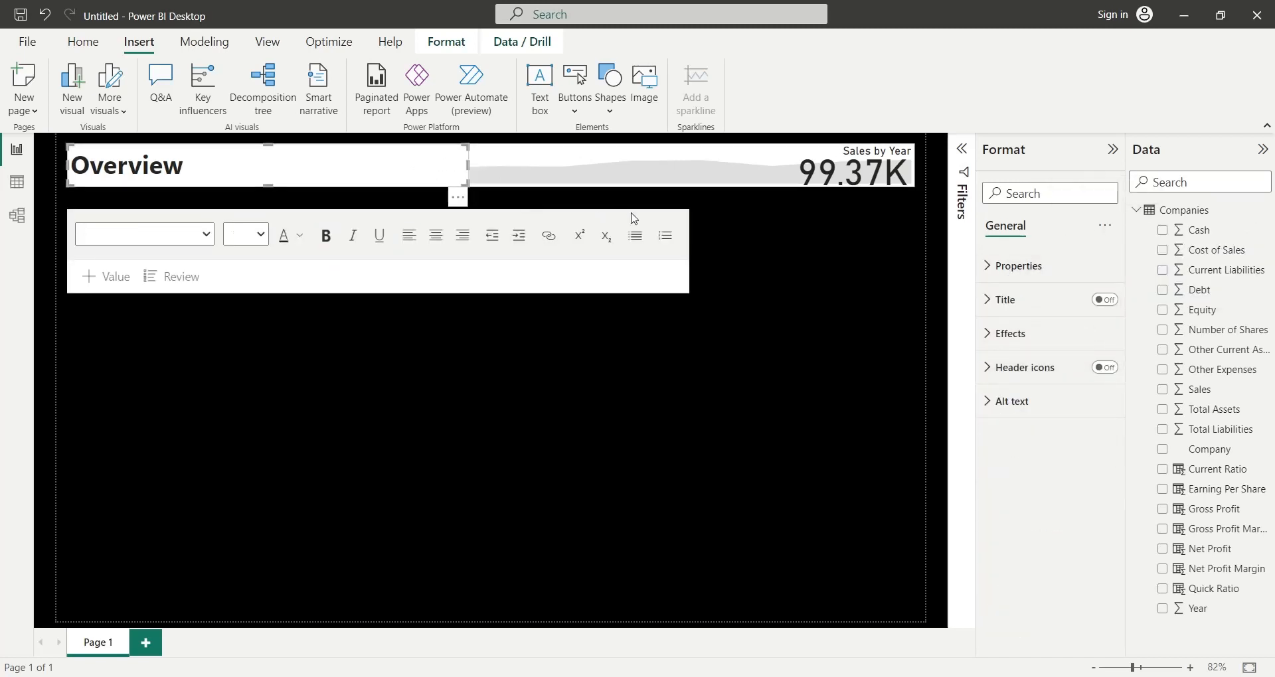
pyautogui.click(1025, 334)
pyautogui.moveTo(1039, 463); pyautogui.dragTo(1106, 465)
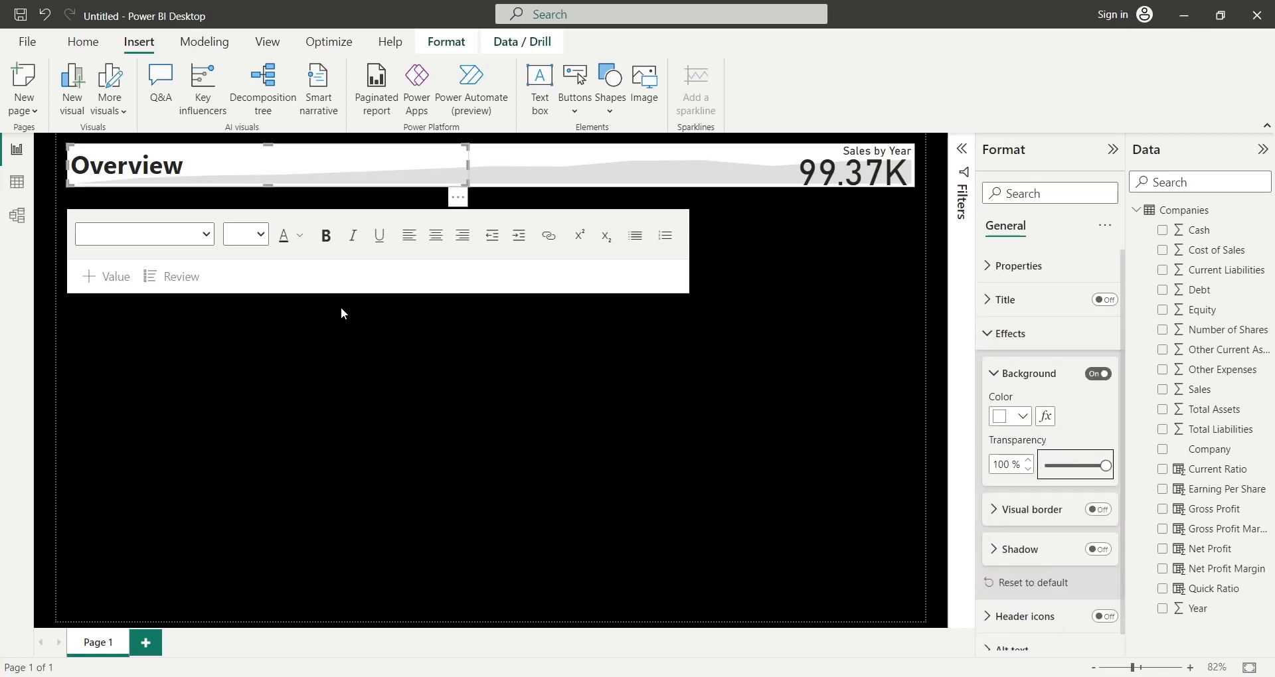
pyautogui.click(410, 340)
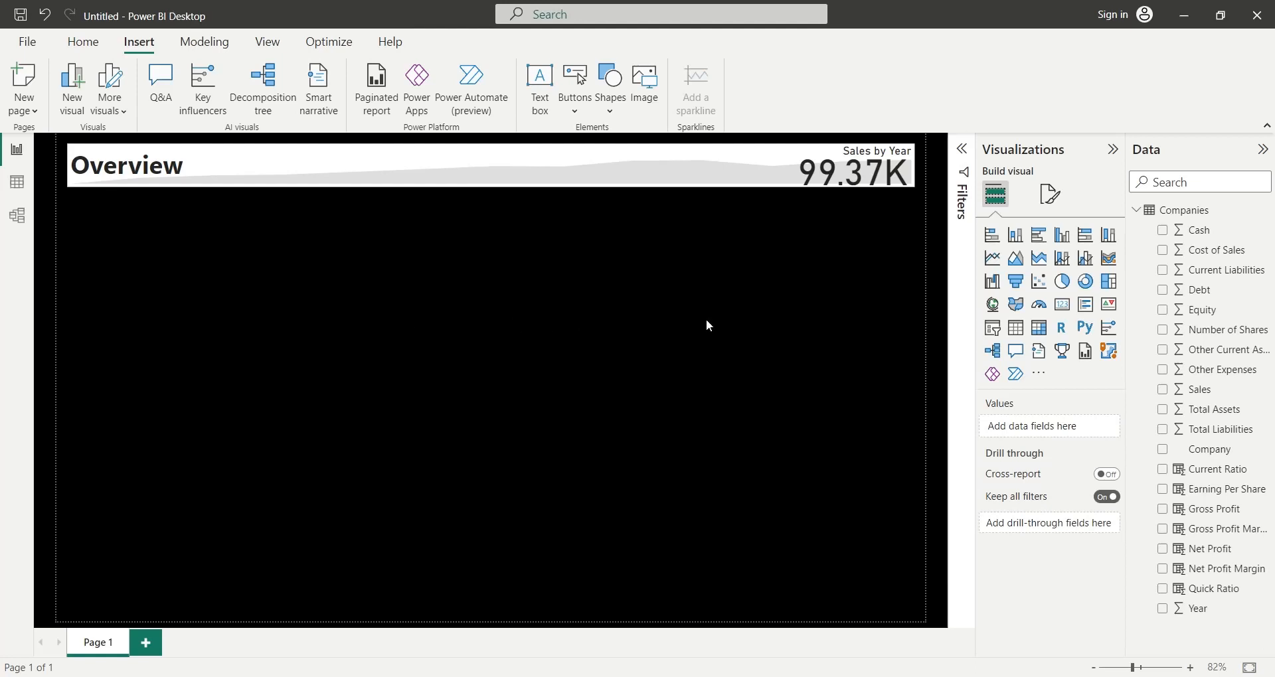
# - Insert a line and clustered column chart and size it to fill the lower-left part of the page
pyautogui.click(1085, 258)
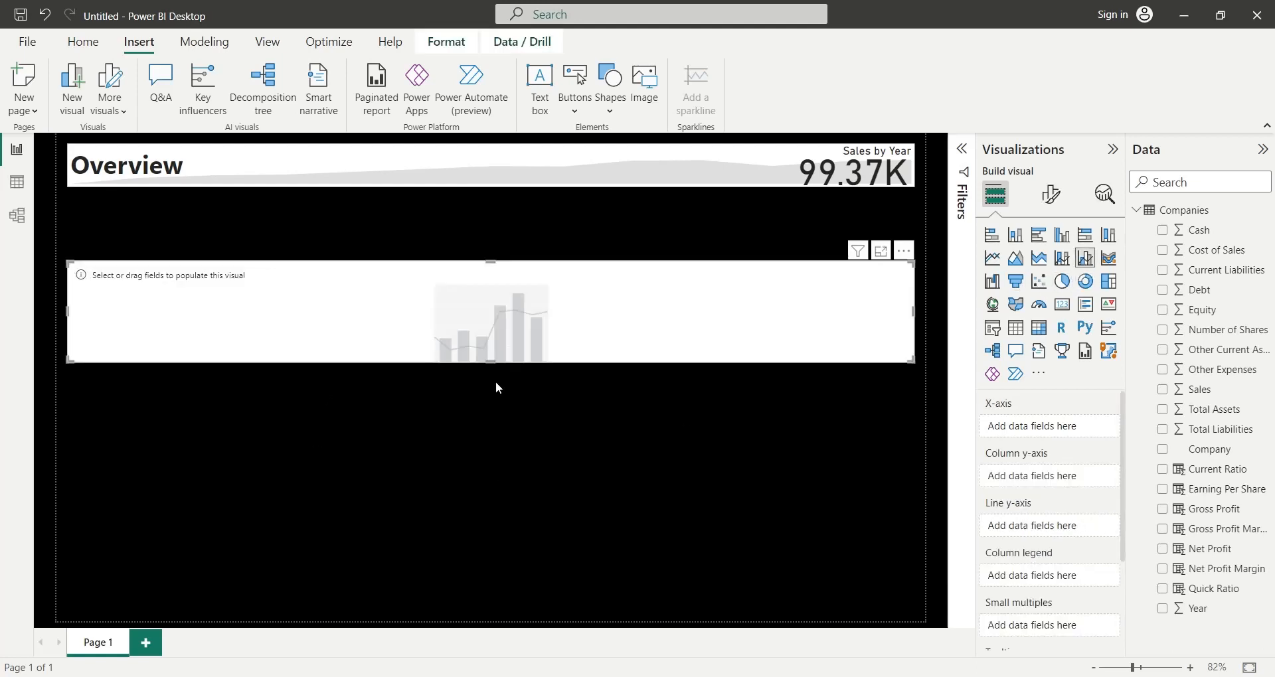
pyautogui.moveTo(492, 362); pyautogui.dragTo(459, 611)
pyautogui.moveTo(913, 437); pyautogui.dragTo(469, 452)
pyautogui.moveTo(266, 263); pyautogui.dragTo(268, 384)
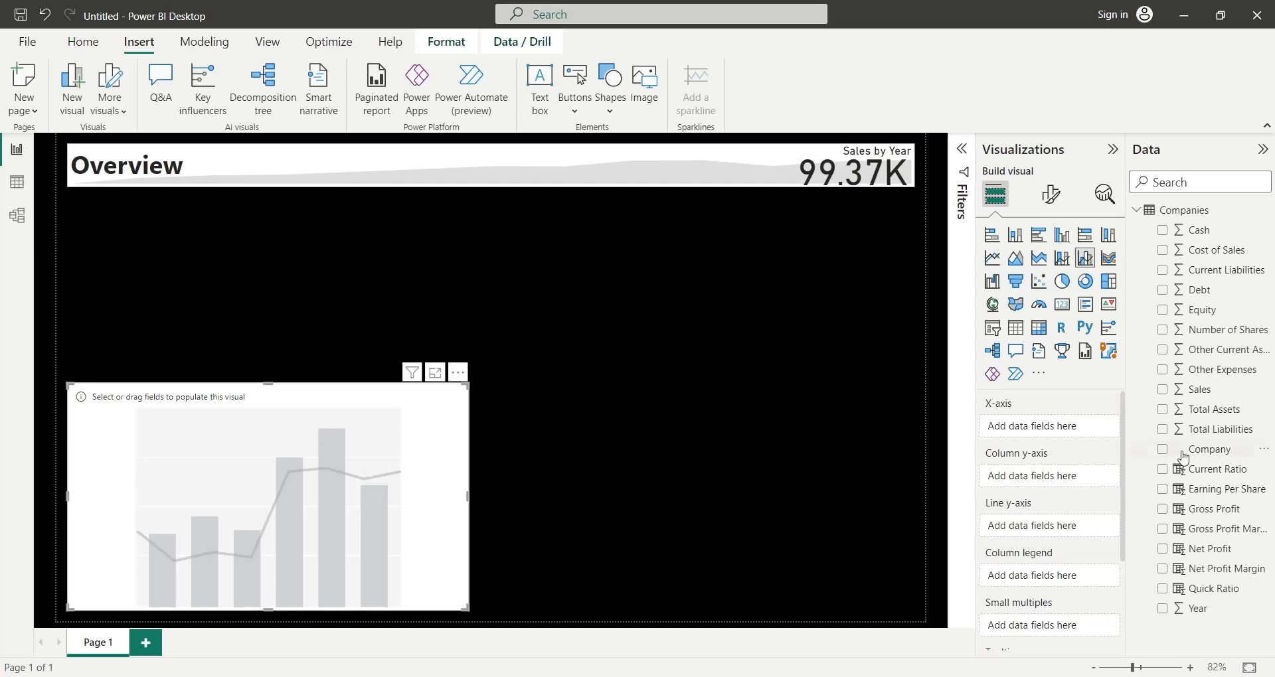
# - Put Company on the combo chart's X-axis and Net Profit on the column y-axis, renamed to Net Profit and summarized by average
pyautogui.moveTo(1181, 453); pyautogui.dragTo(1033, 433)
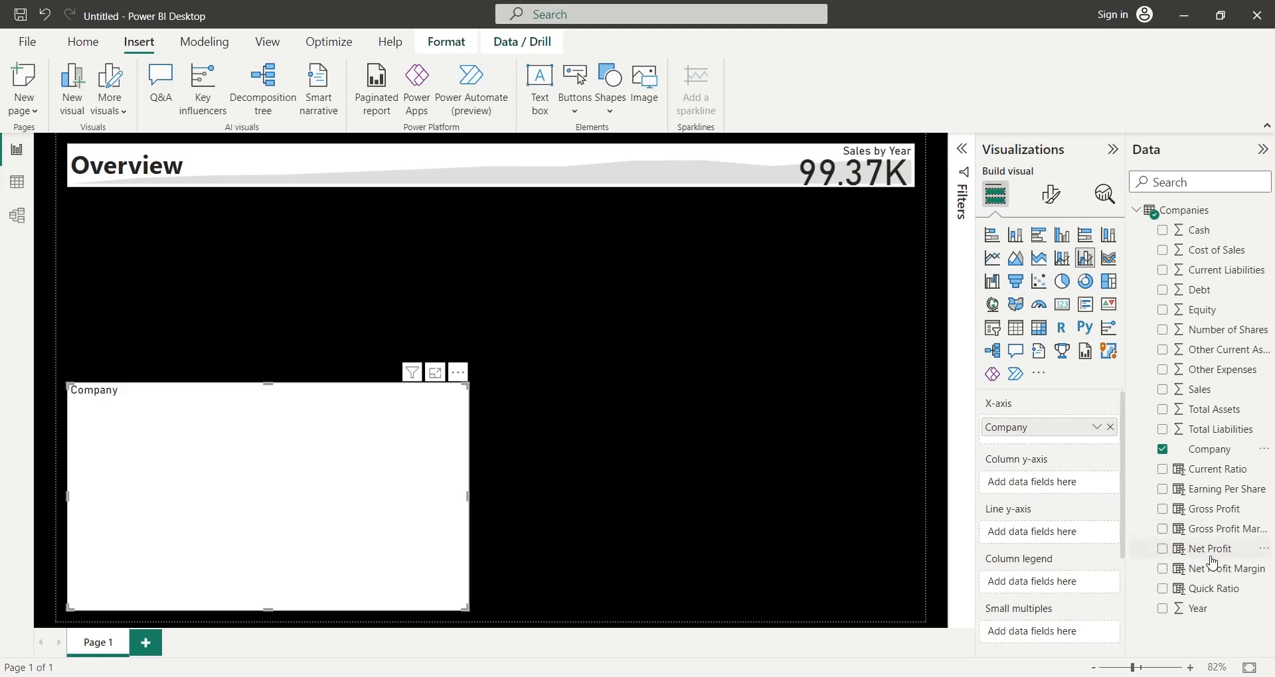
pyautogui.moveTo(1215, 548); pyautogui.dragTo(1069, 489)
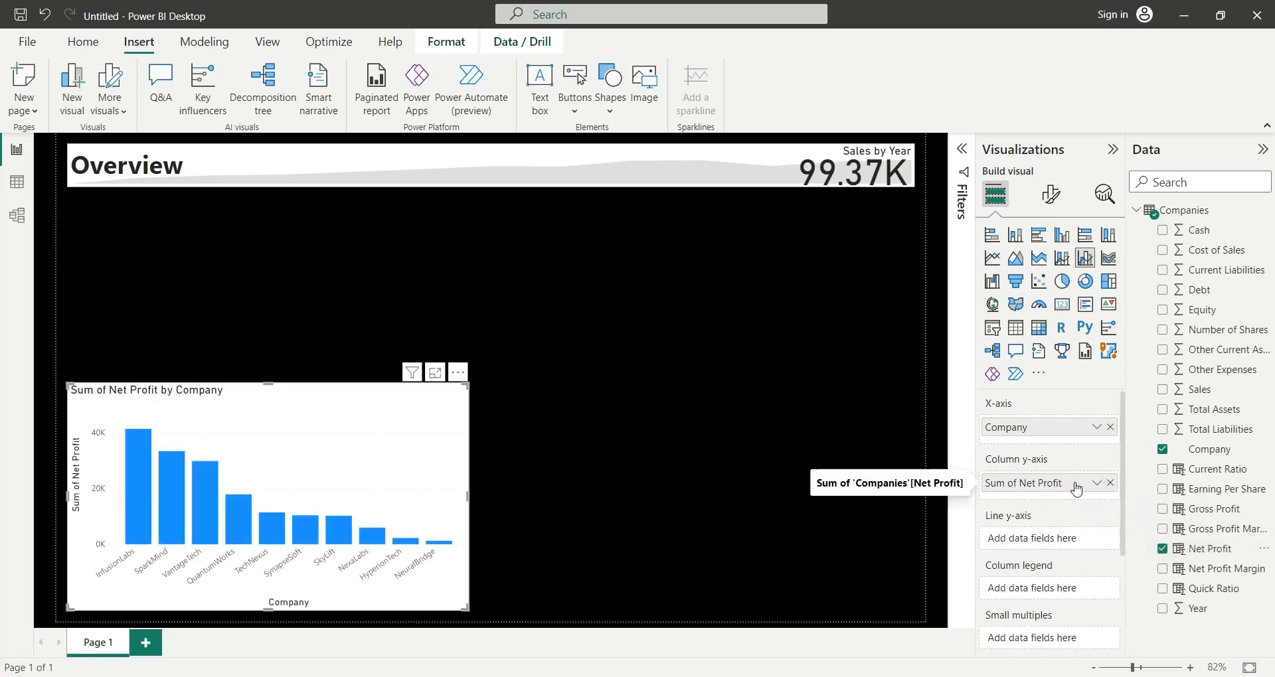
pyautogui.doubleClick(1025, 484)
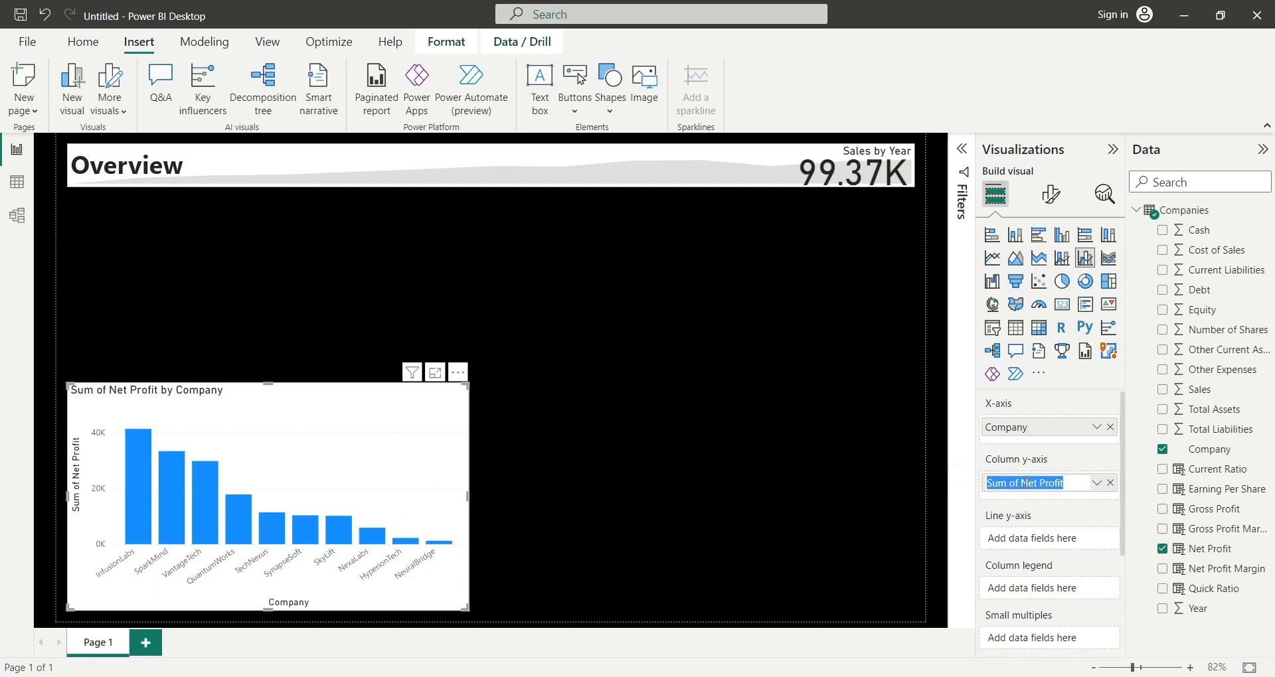
pyautogui.keyDown('shift'); pyautogui.click(1024, 484); pyautogui.keyUp('shift')
pyautogui.press('BackSpace')
pyautogui.press('Return')
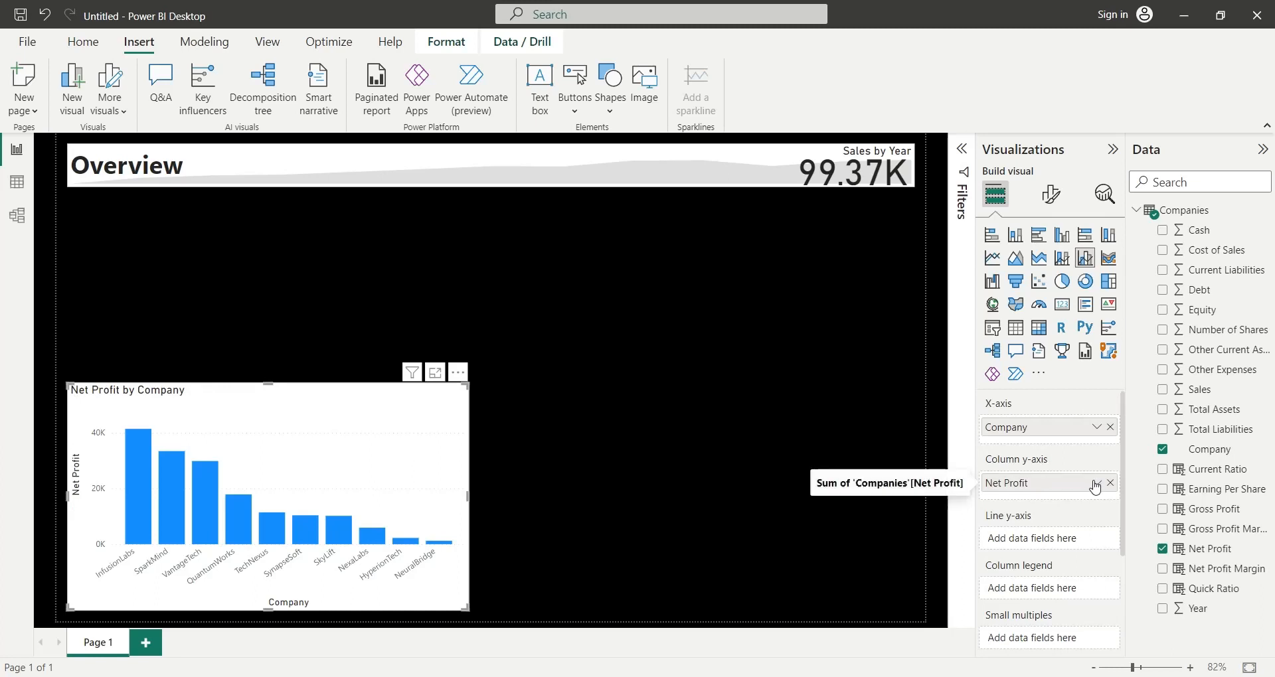
pyautogui.click(1097, 484)
pyautogui.click(1142, 304)
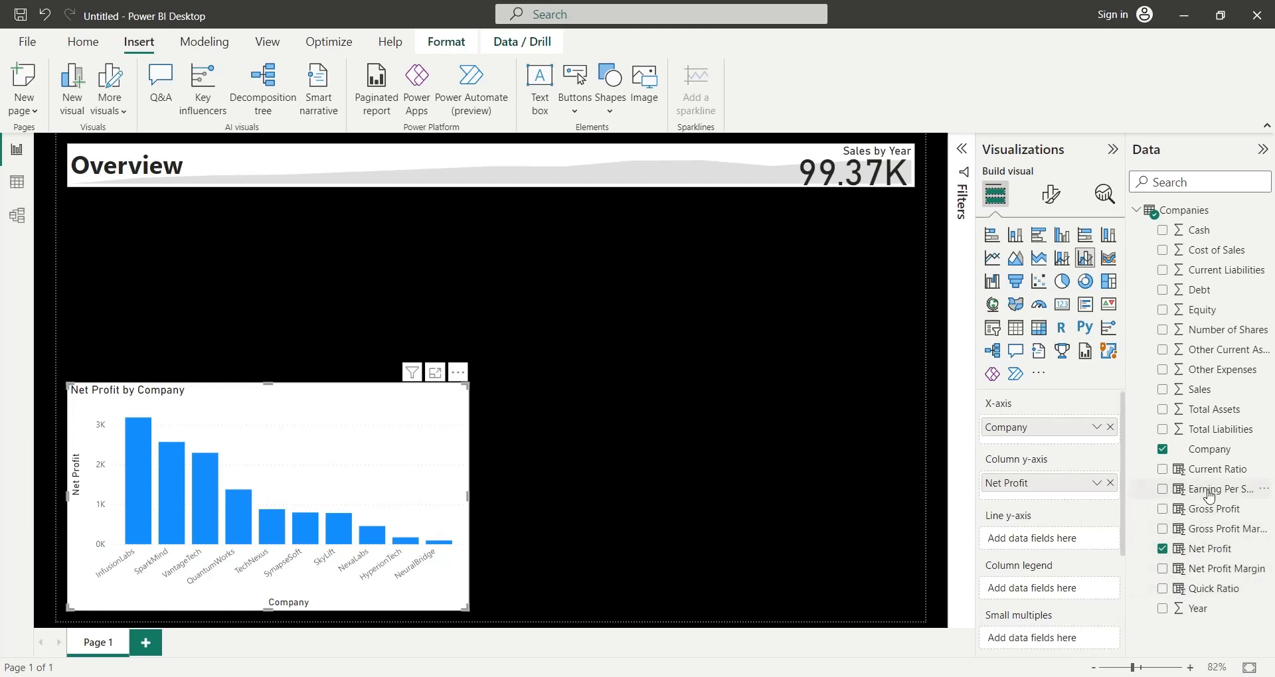
# - Add Earning Per Share to the combo chart's line y-axis, summarized by average and renamed to Earning Per Share
pyautogui.moveTo(1202, 494); pyautogui.dragTo(1062, 541)
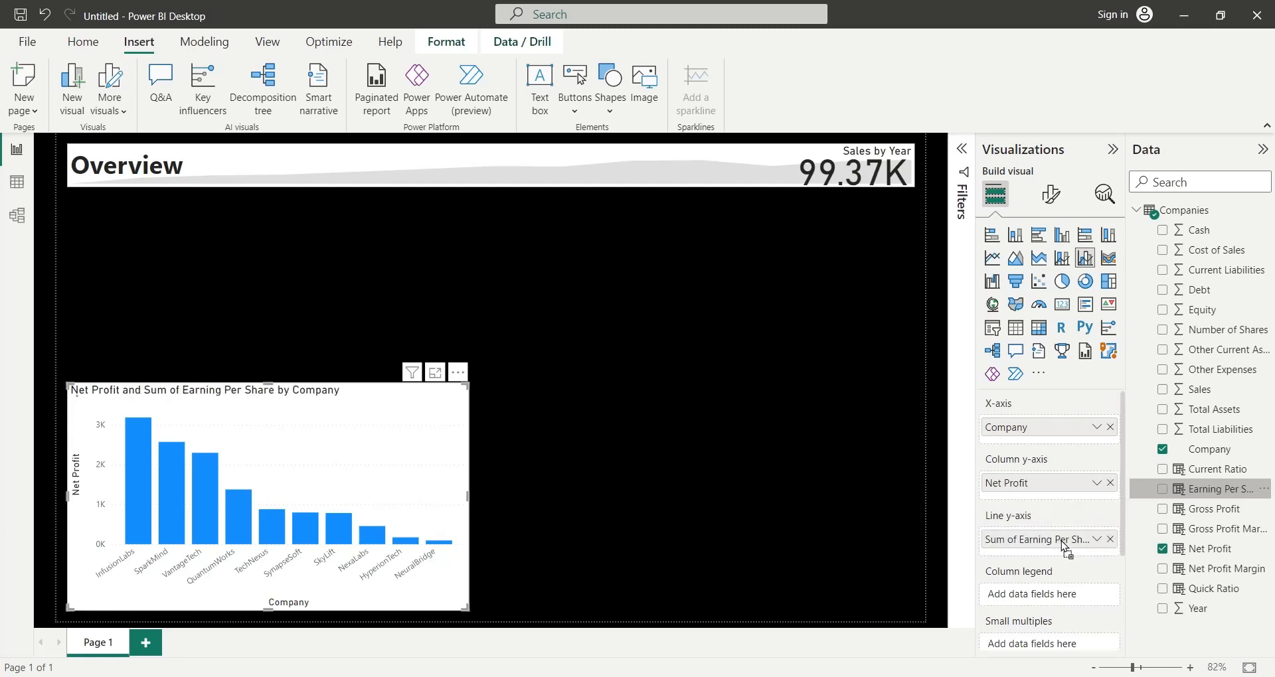
pyautogui.click(1097, 539)
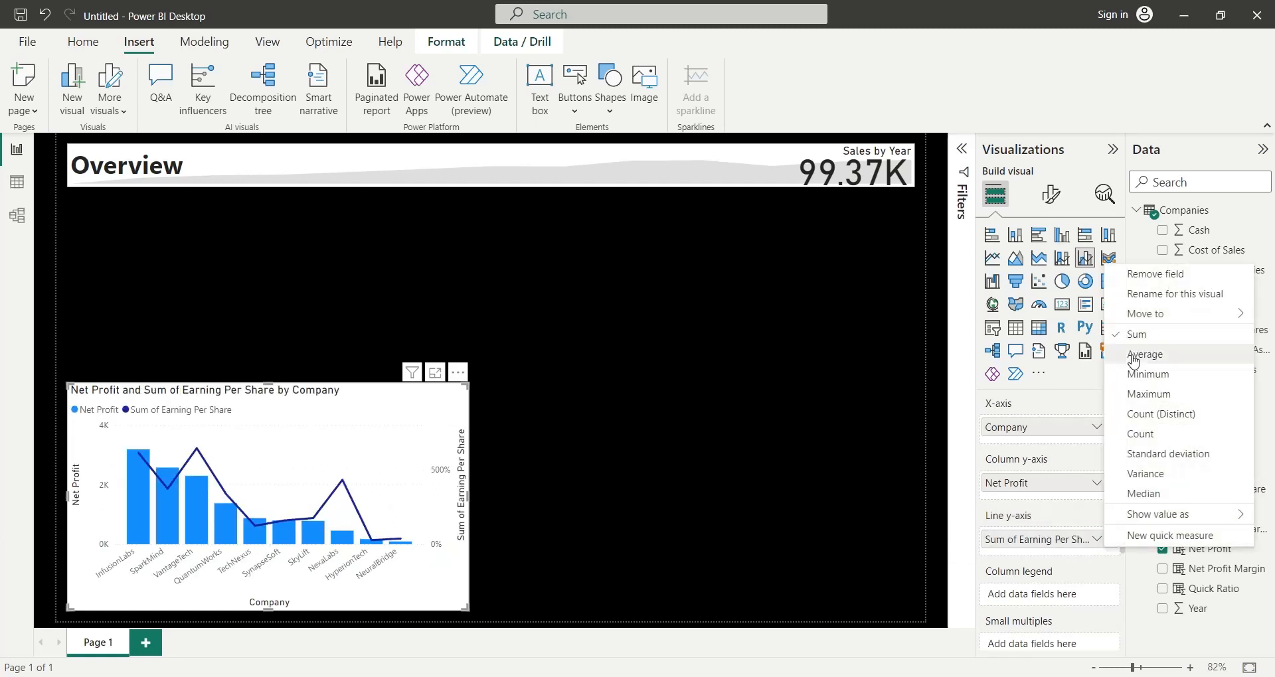
pyautogui.click(1122, 354)
pyautogui.doubleClick(1050, 543)
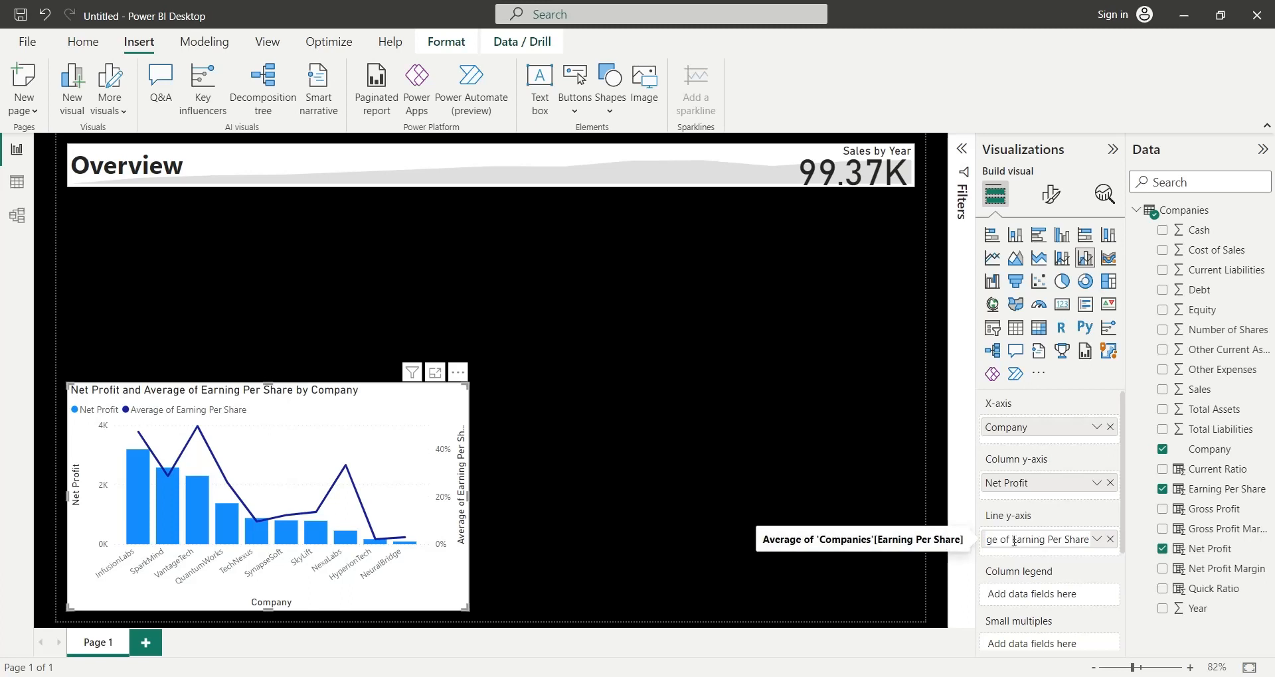
pyautogui.moveTo(1036, 540); pyautogui.dragTo(961, 538)
pyautogui.press('BackSpace')
pyautogui.press('Return')
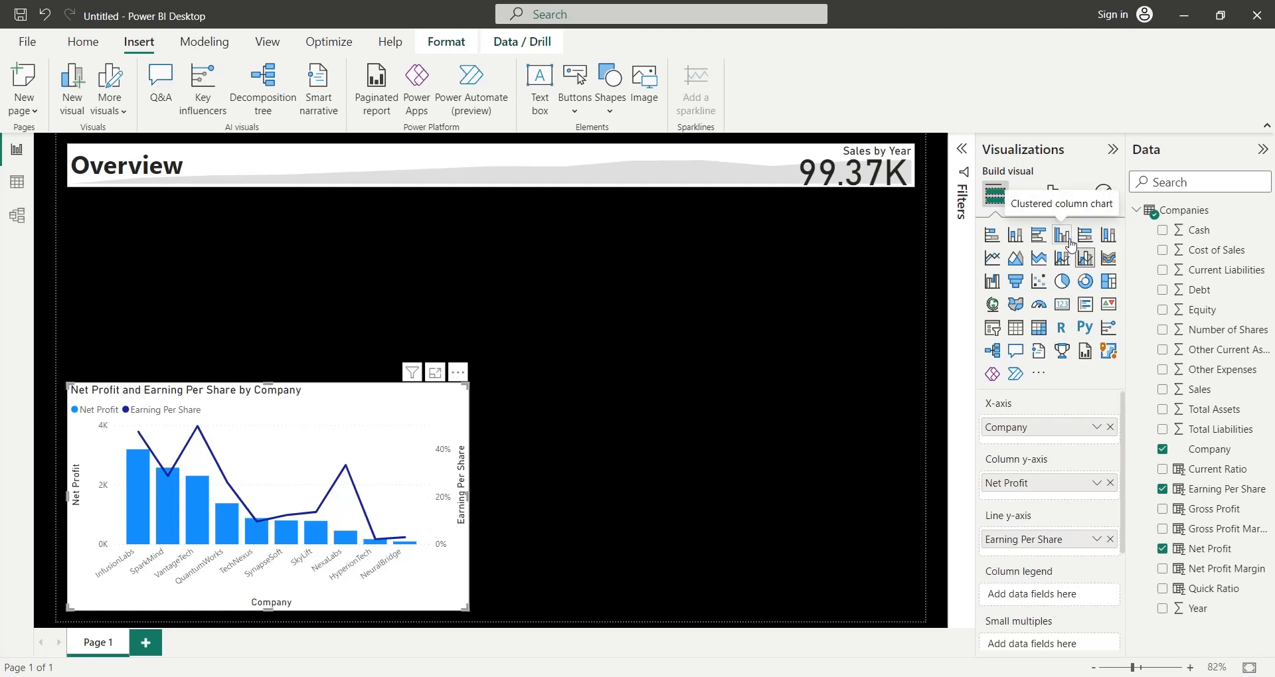
# - Insert a clustered column chart and size it to fill the lower part of the page beside the combo chart
pyautogui.click(857, 282)
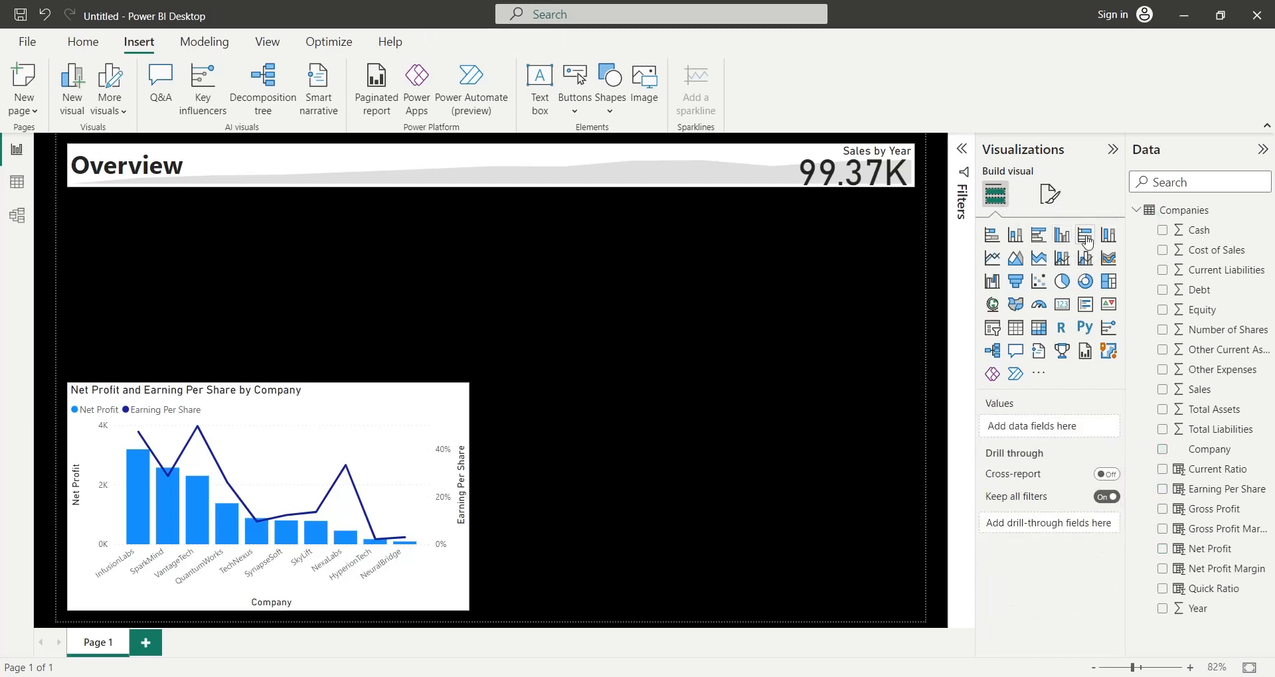
pyautogui.click(1063, 238)
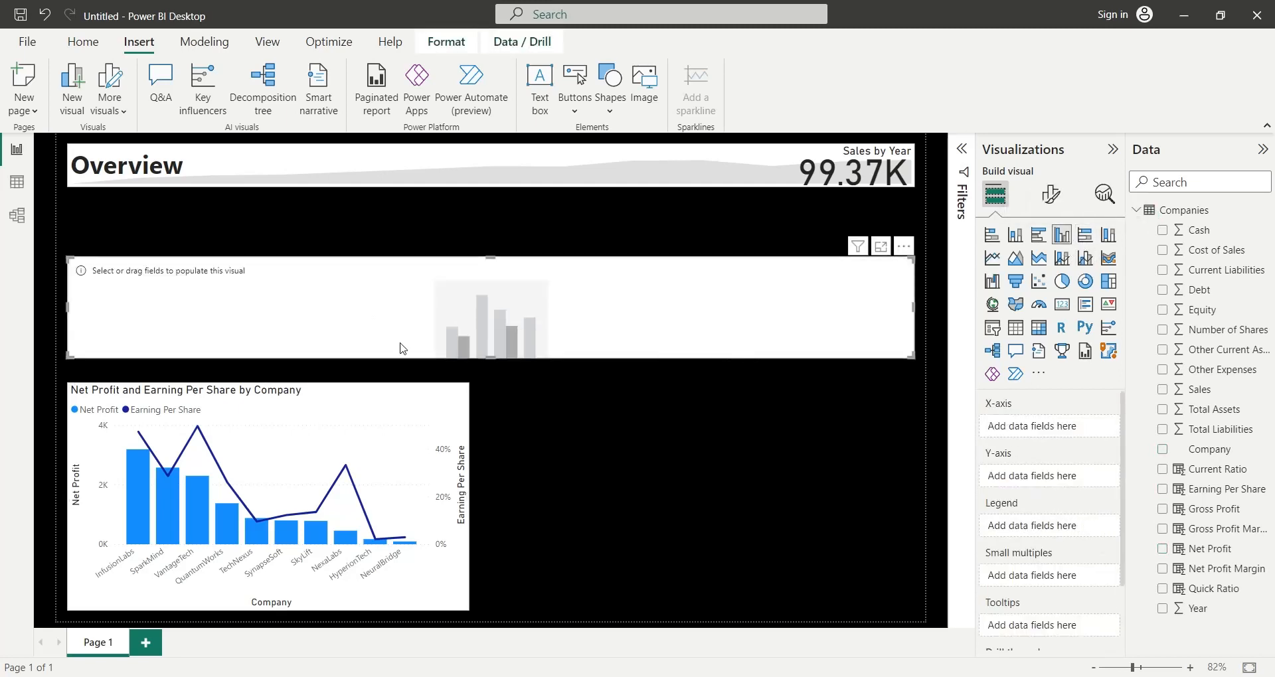
pyautogui.moveTo(468, 357); pyautogui.dragTo(455, 611)
pyautogui.moveTo(67, 513); pyautogui.dragTo(482, 385)
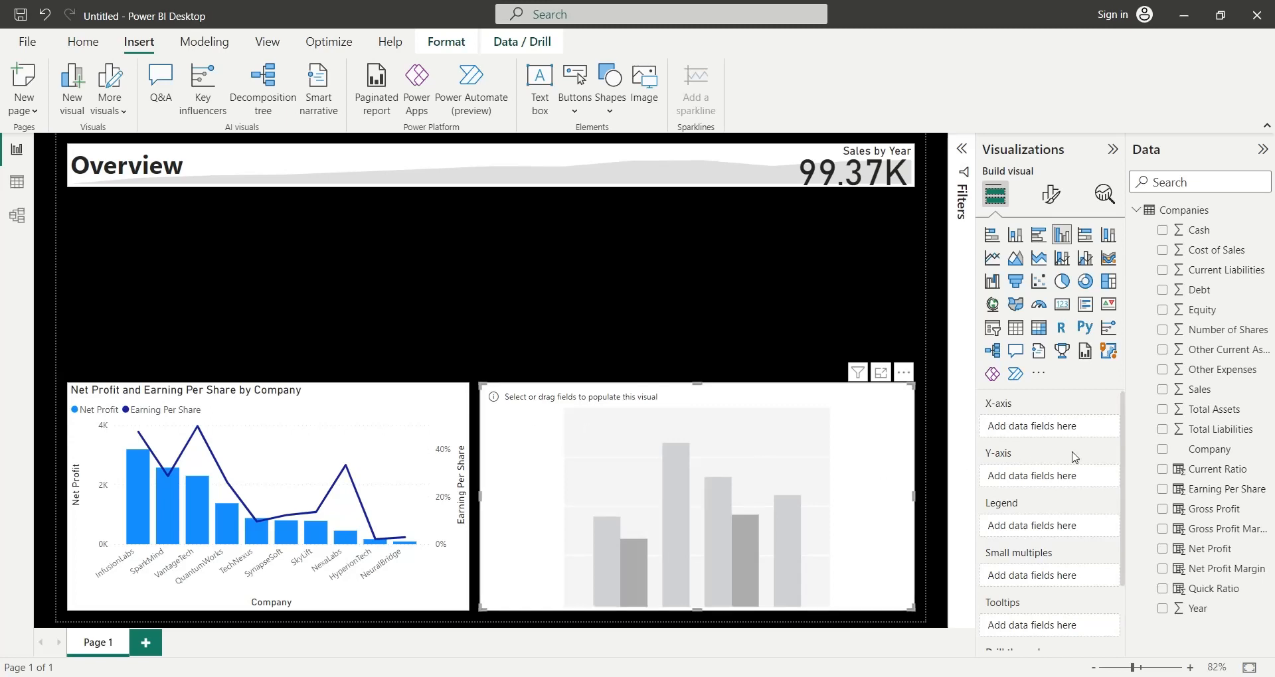
# - Put Company on the clustered column chart's X-axis and Total Assets on its Y-axis, renamed to Total Assets
pyautogui.moveTo(1179, 449); pyautogui.dragTo(1040, 435)
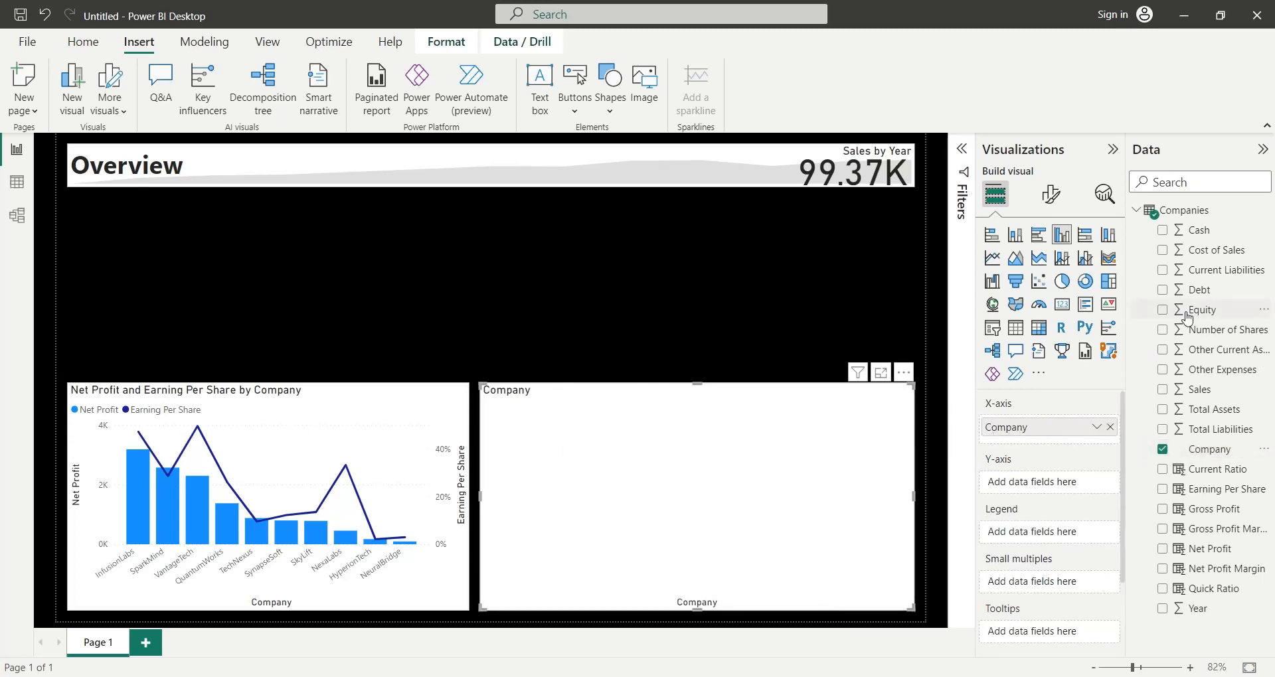
pyautogui.moveTo(1201, 411); pyautogui.dragTo(1064, 484)
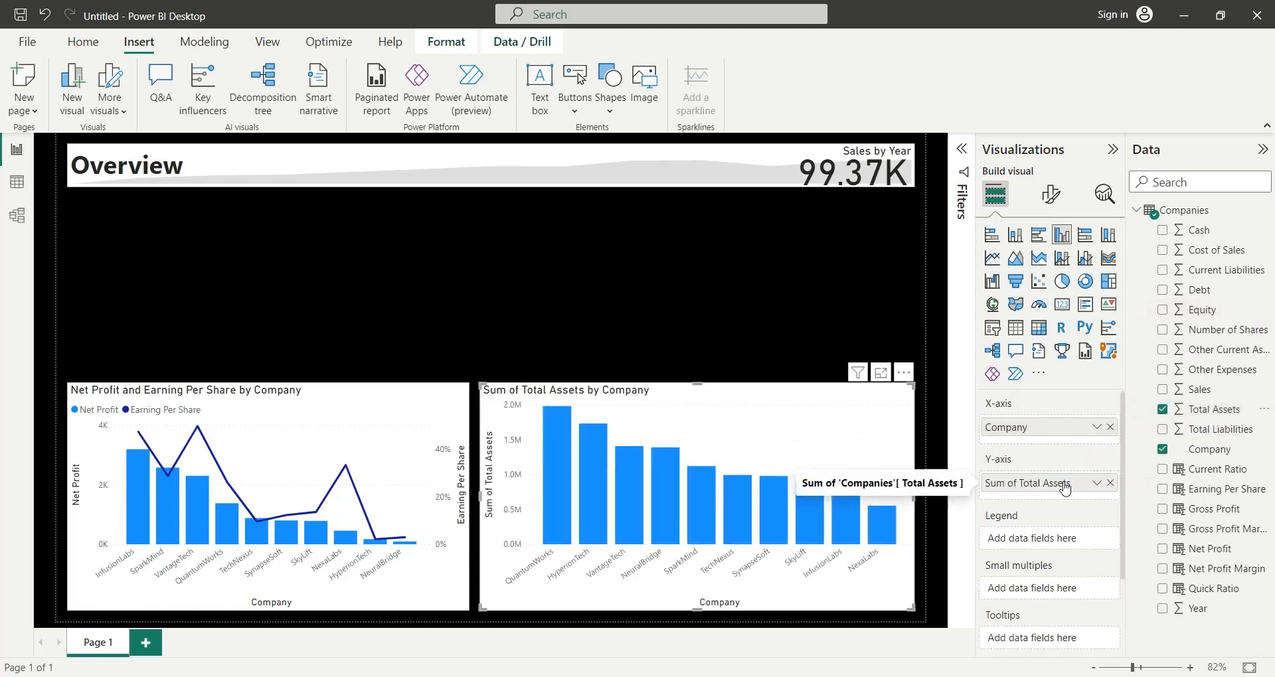
pyautogui.doubleClick(1065, 489)
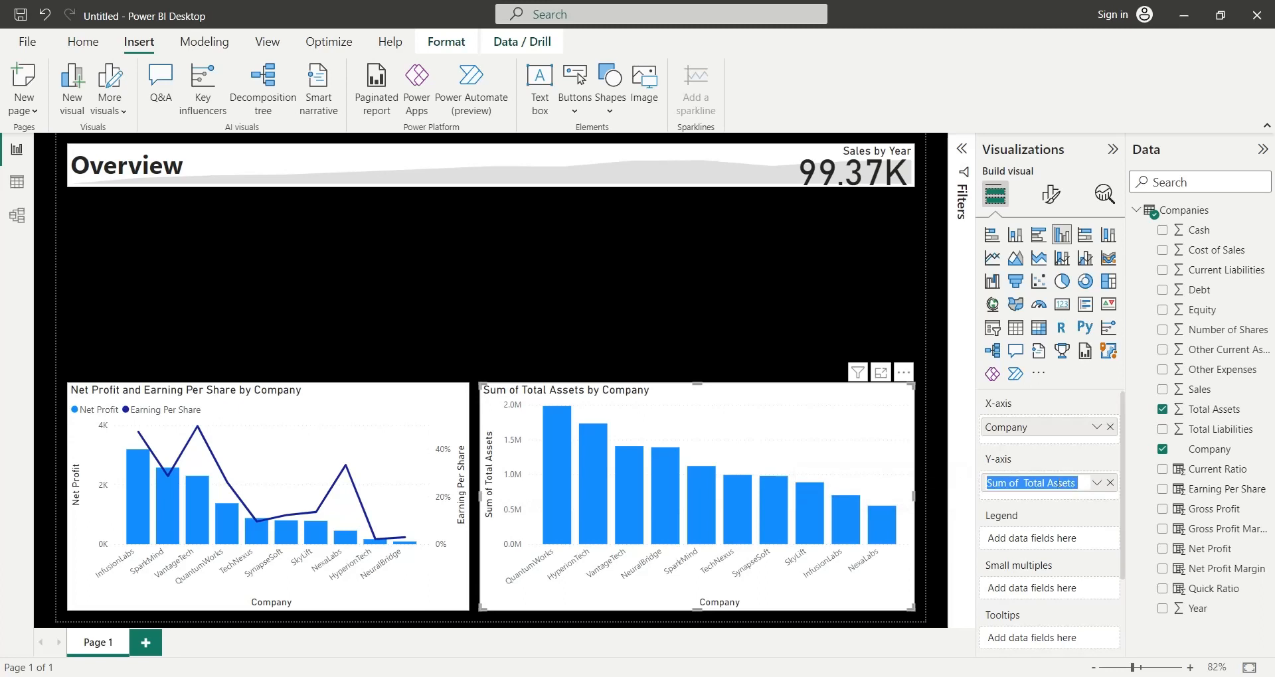
pyautogui.moveTo(1025, 485); pyautogui.dragTo(985, 484)
pyautogui.press('BackSpace')
pyautogui.press('Return')
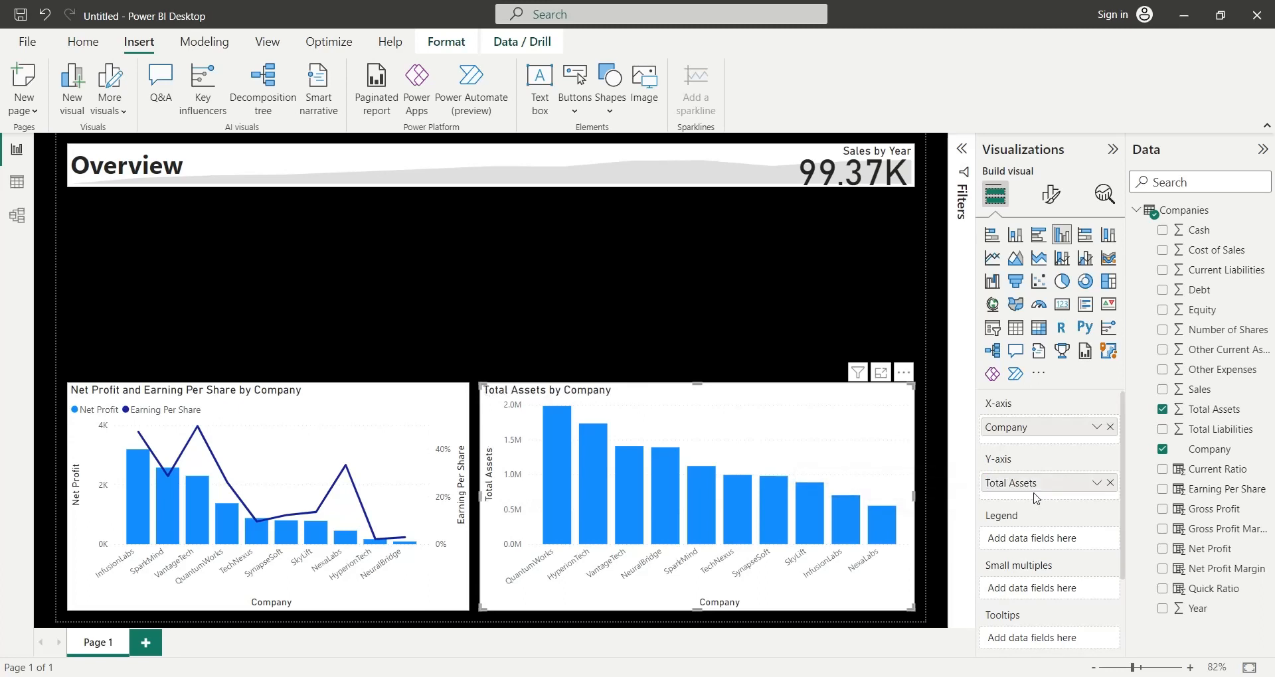
# - Add Total Liabilities to the clustered column chart's Y-axis below Total Assets and rename it to Total Liabilities
pyautogui.moveTo(1215, 430); pyautogui.dragTo(1067, 499)
pyautogui.doubleClick(1029, 503)
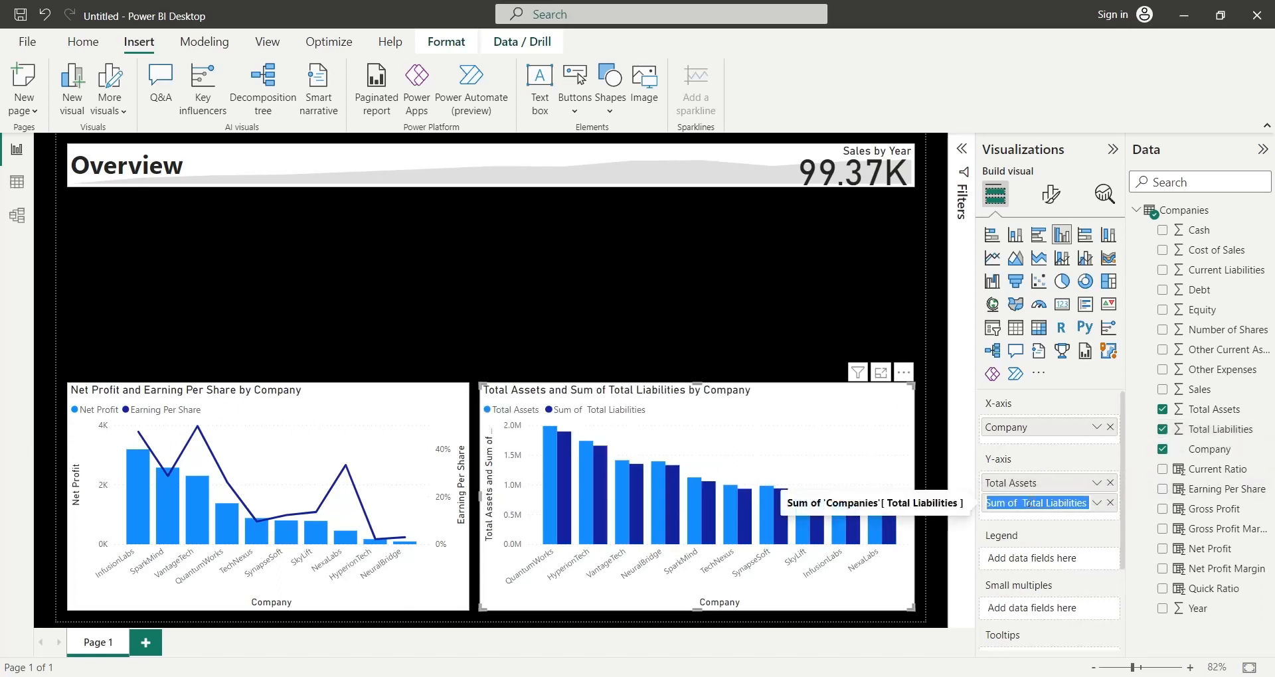
pyautogui.keyDown('shift'); pyautogui.click(1023, 503); pyautogui.keyUp('shift')
pyautogui.press('BackSpace')
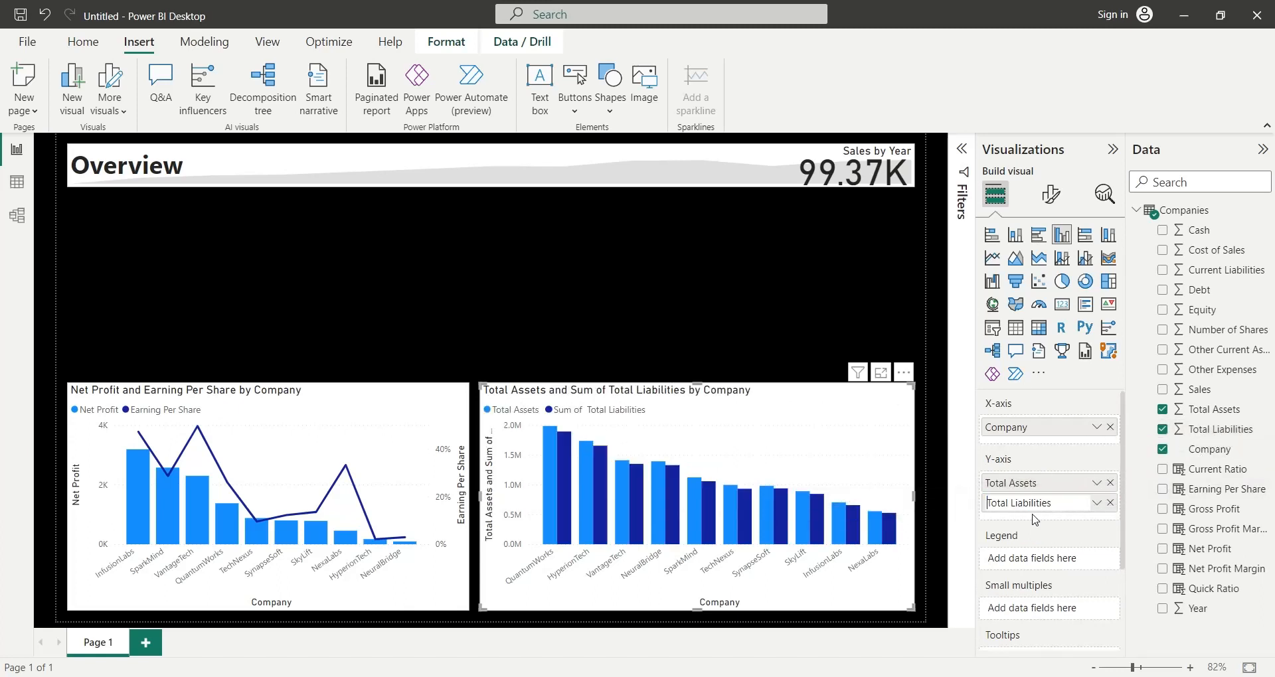
pyautogui.press('Return')
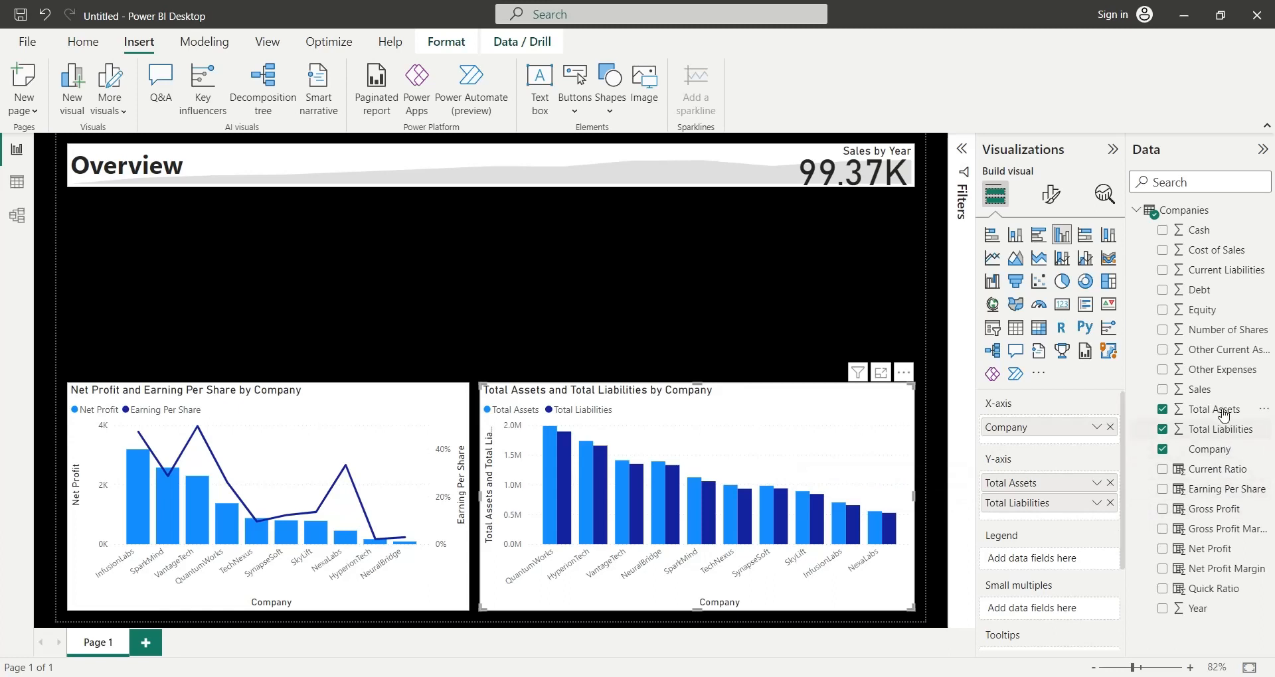
# - Add Equity as a further Y-axis value of the clustered column chart and rename it to Equity
pyautogui.moveTo(1204, 310); pyautogui.dragTo(1026, 525)
pyautogui.doubleClick(1025, 524)
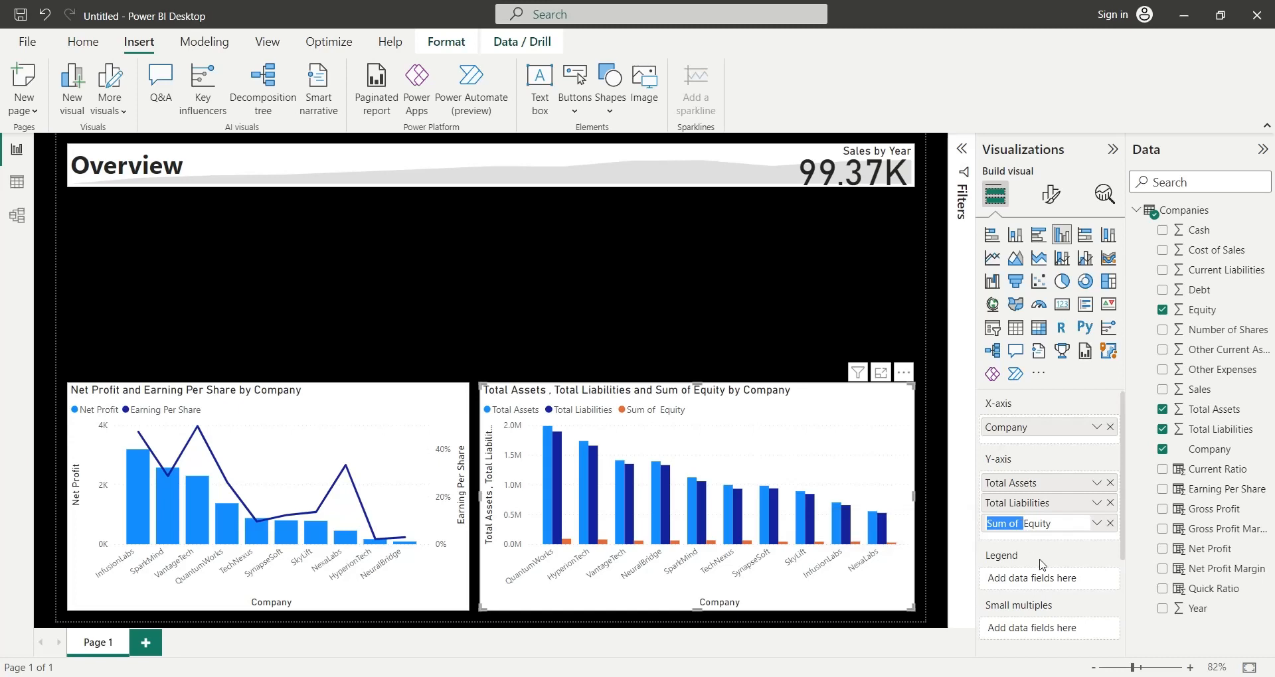
pyautogui.press('BackSpace')
pyautogui.press('Return')
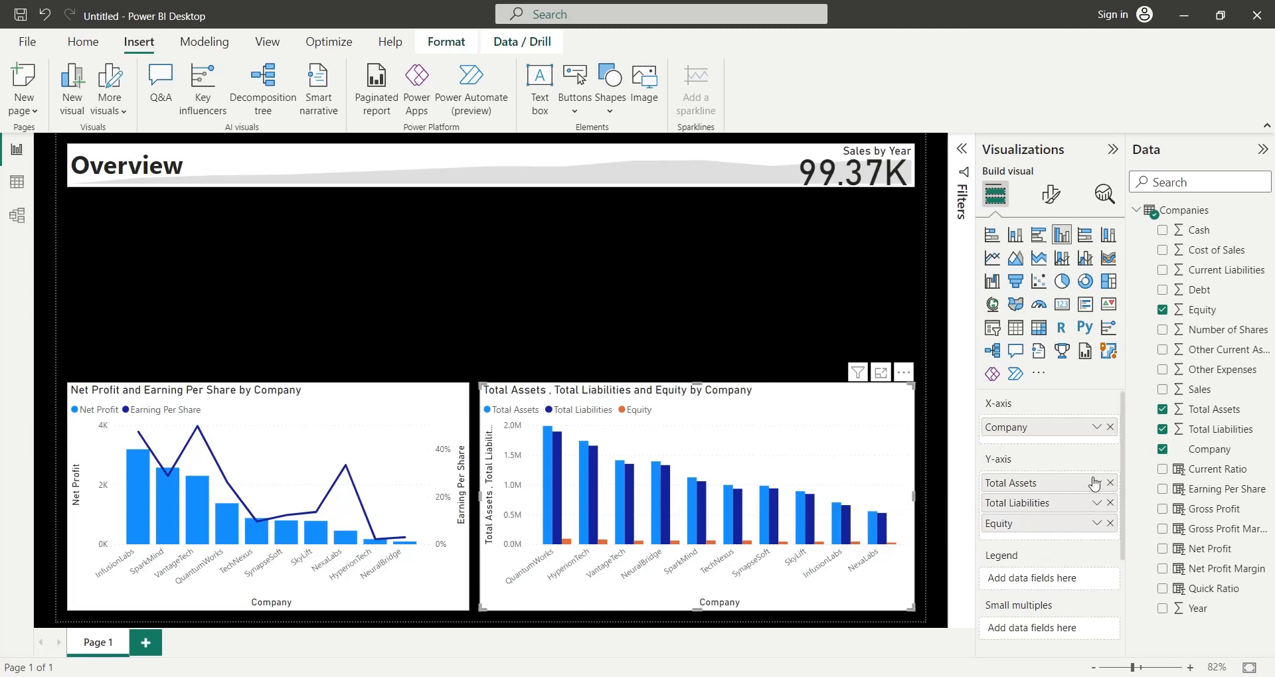
# - Add Sales as the fourth Y-axis value of the clustered column chart and rename it to Sales
pyautogui.moveTo(1192, 388); pyautogui.dragTo(1055, 529)
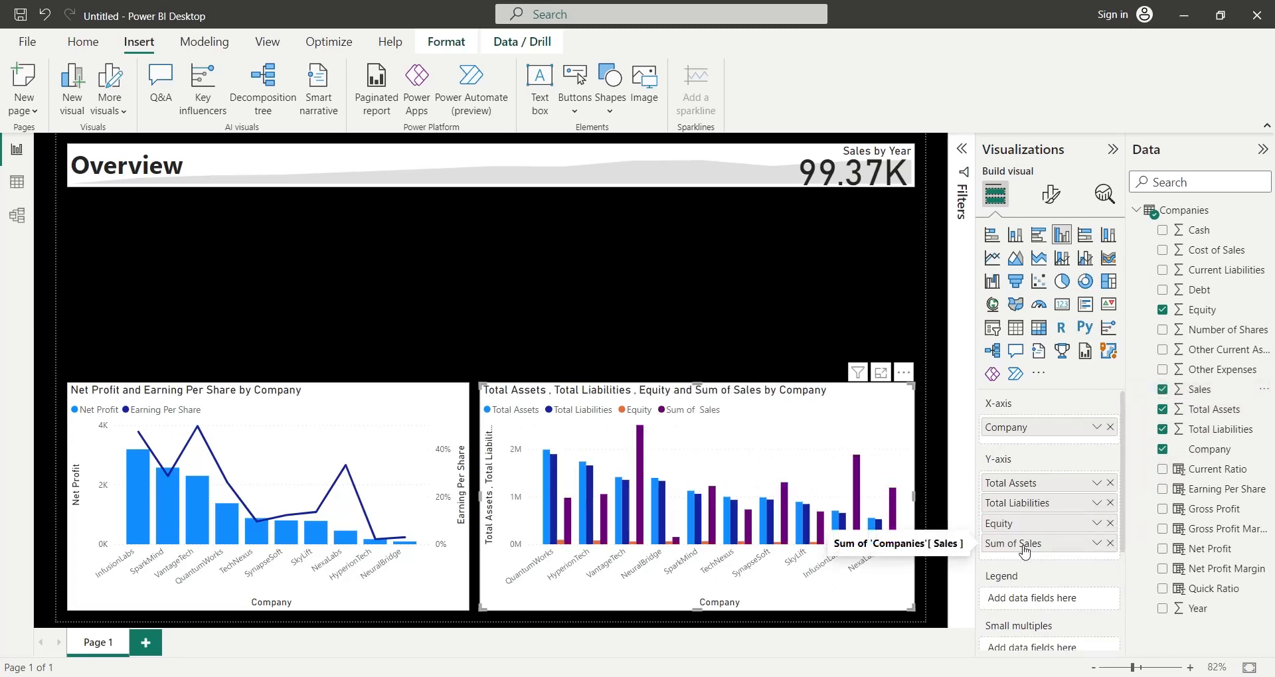
pyautogui.doubleClick(1023, 546)
pyautogui.hotkey('ctrl', 'shift', 'Left')
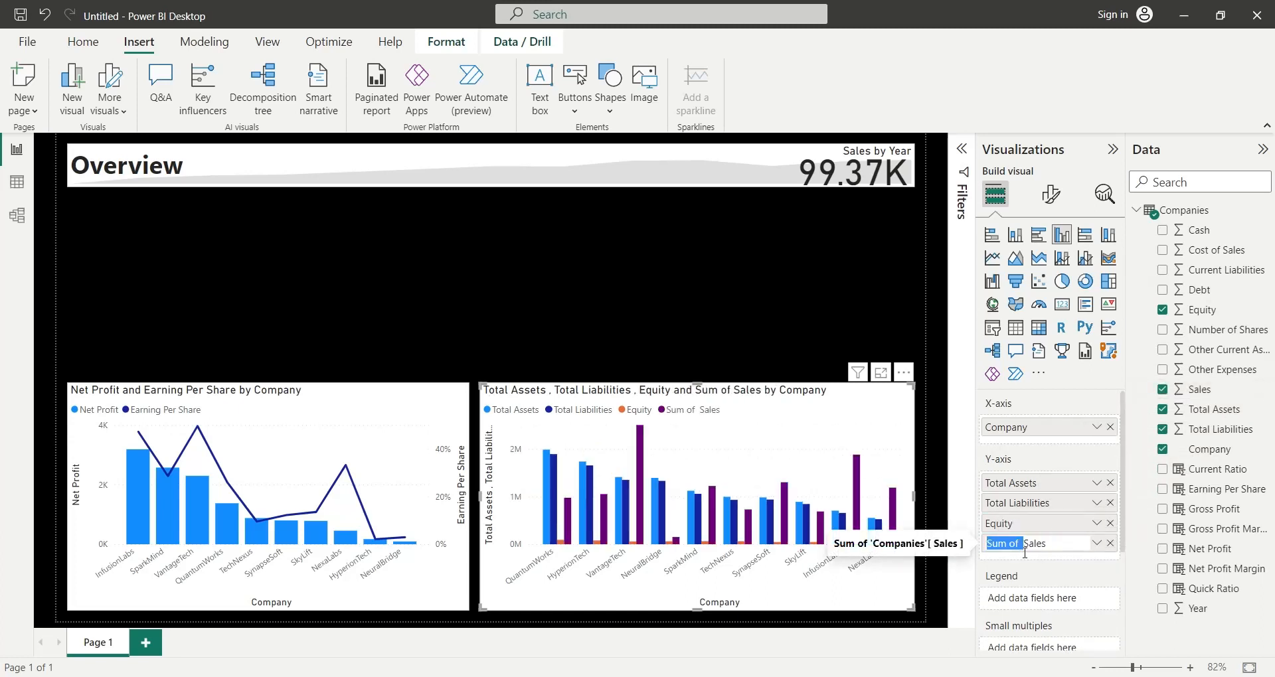
pyautogui.press('BackSpace')
pyautogui.press('Return')
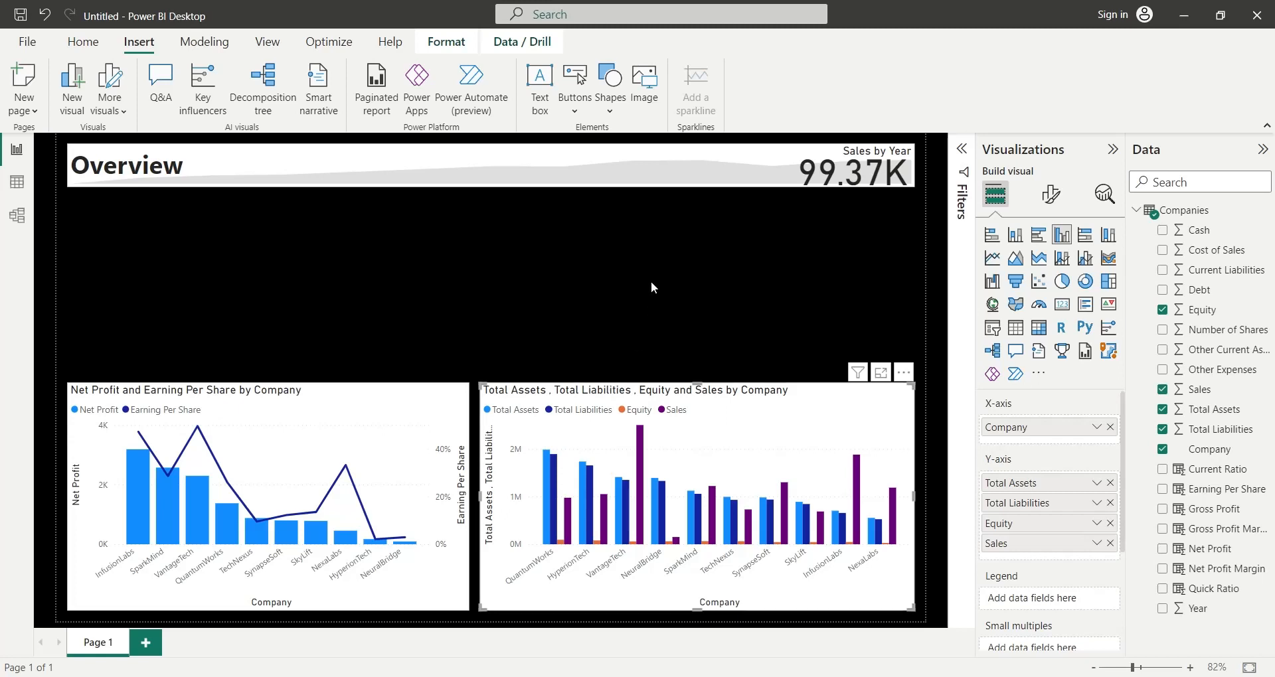
# - Insert a donut chart and size it to about a third of the page width, between the banner and the combo chart
pyautogui.click(818, 276)
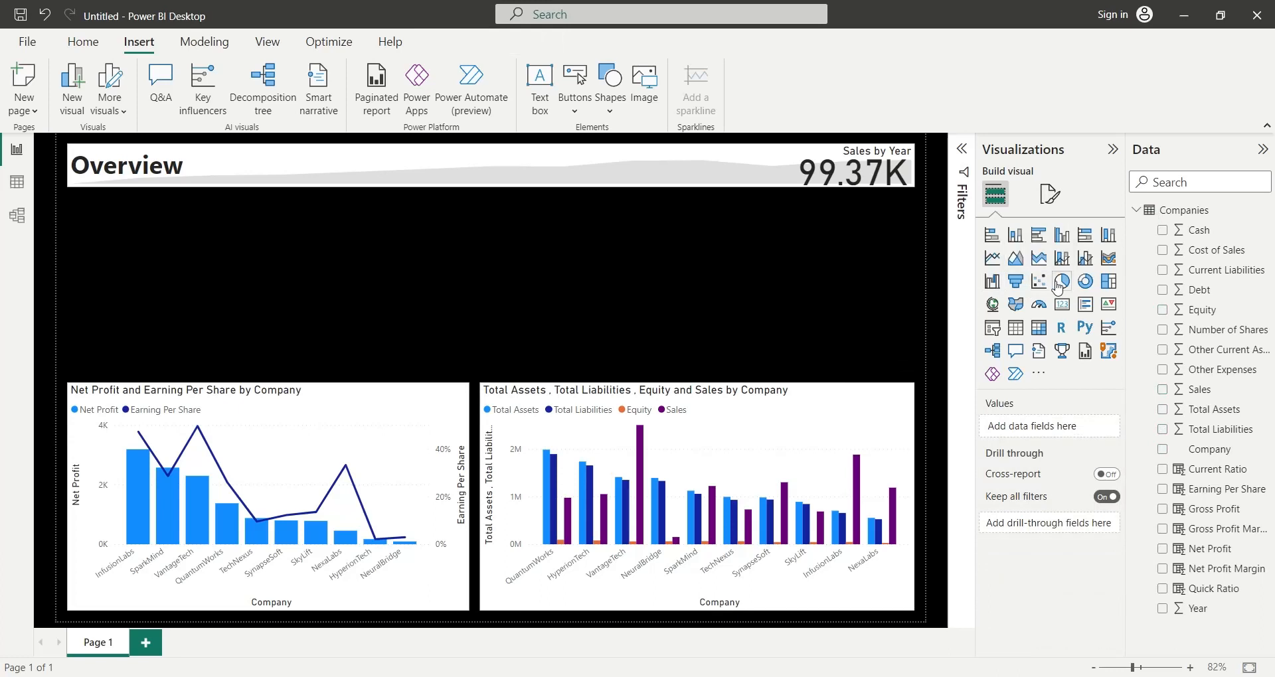
pyautogui.click(1085, 281)
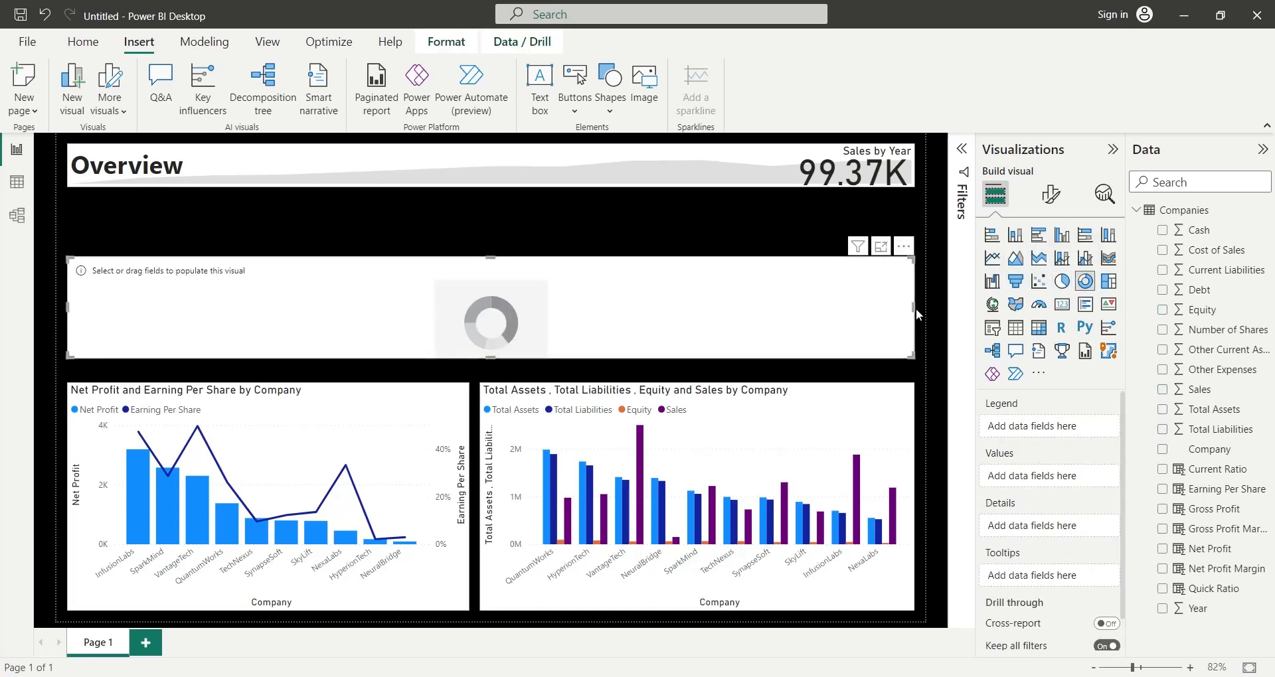
pyautogui.moveTo(914, 309); pyautogui.dragTo(306, 312)
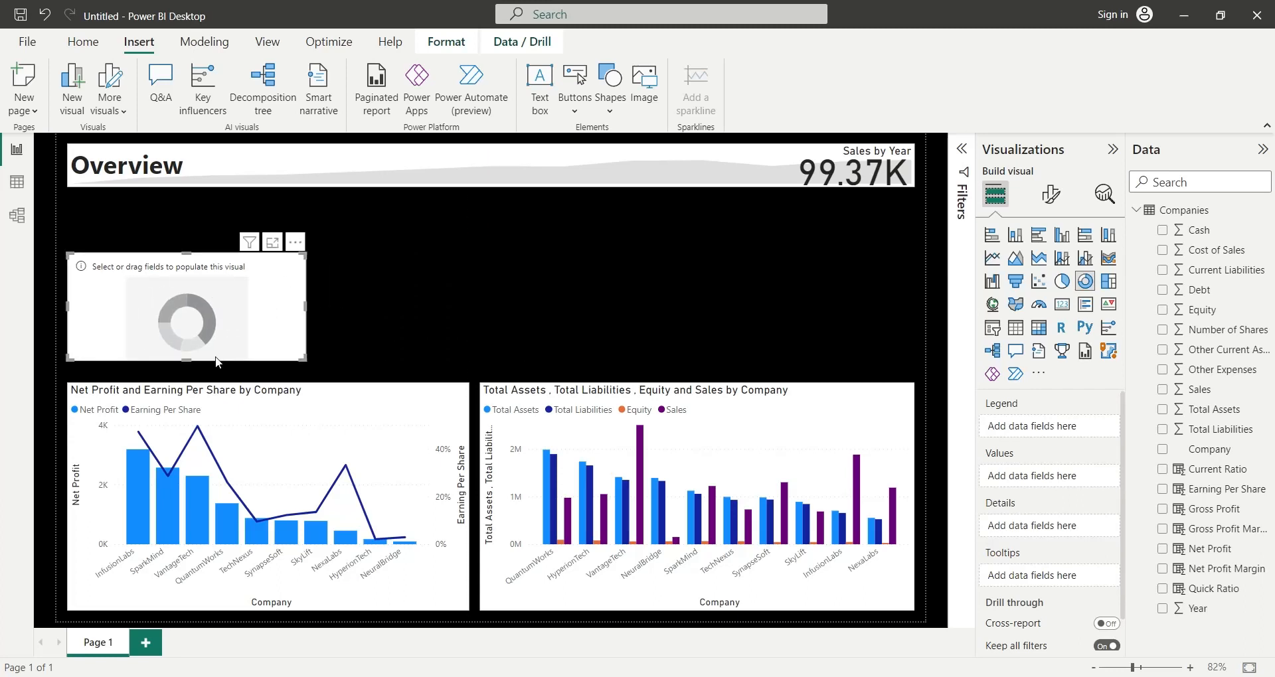
pyautogui.moveTo(187, 360); pyautogui.dragTo(188, 372)
pyautogui.moveTo(187, 252); pyautogui.dragTo(188, 205)
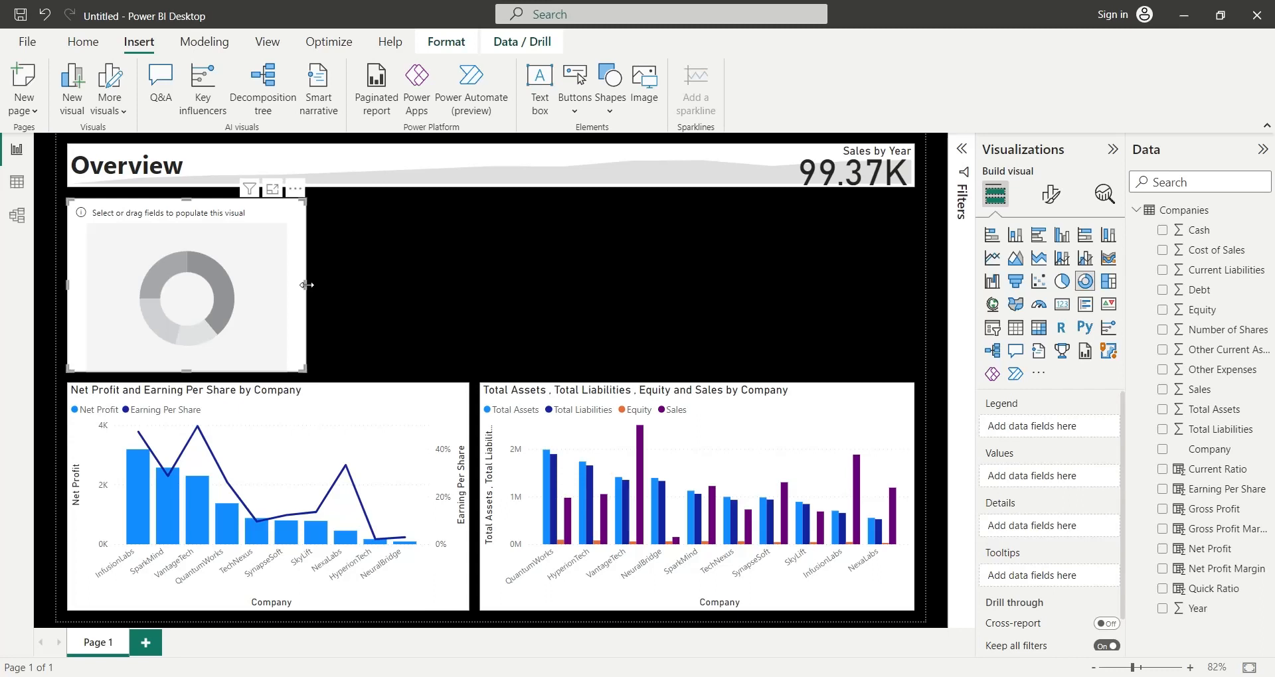
pyautogui.moveTo(306, 285); pyautogui.dragTo(317, 285)
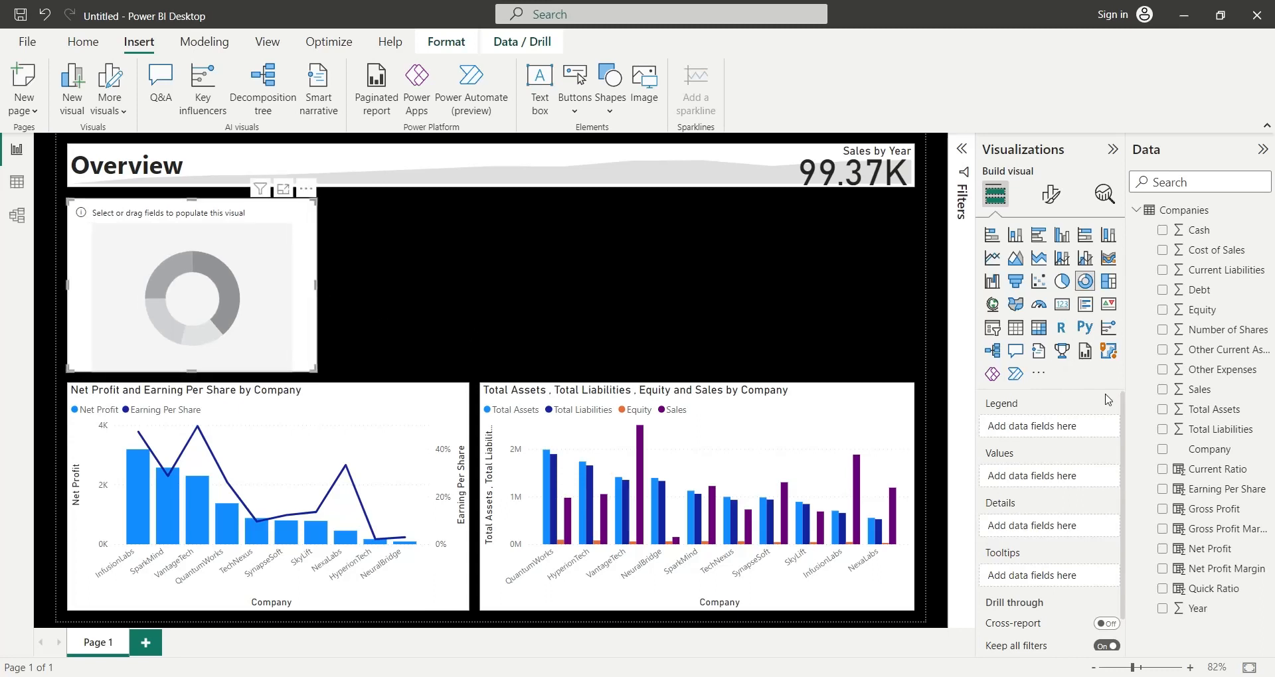
# - Add Debt to the donut chart's values, renamed to Debt and summarized by average
pyautogui.moveTo(1200, 291); pyautogui.dragTo(897, 473)
pyautogui.press('BackSpace')
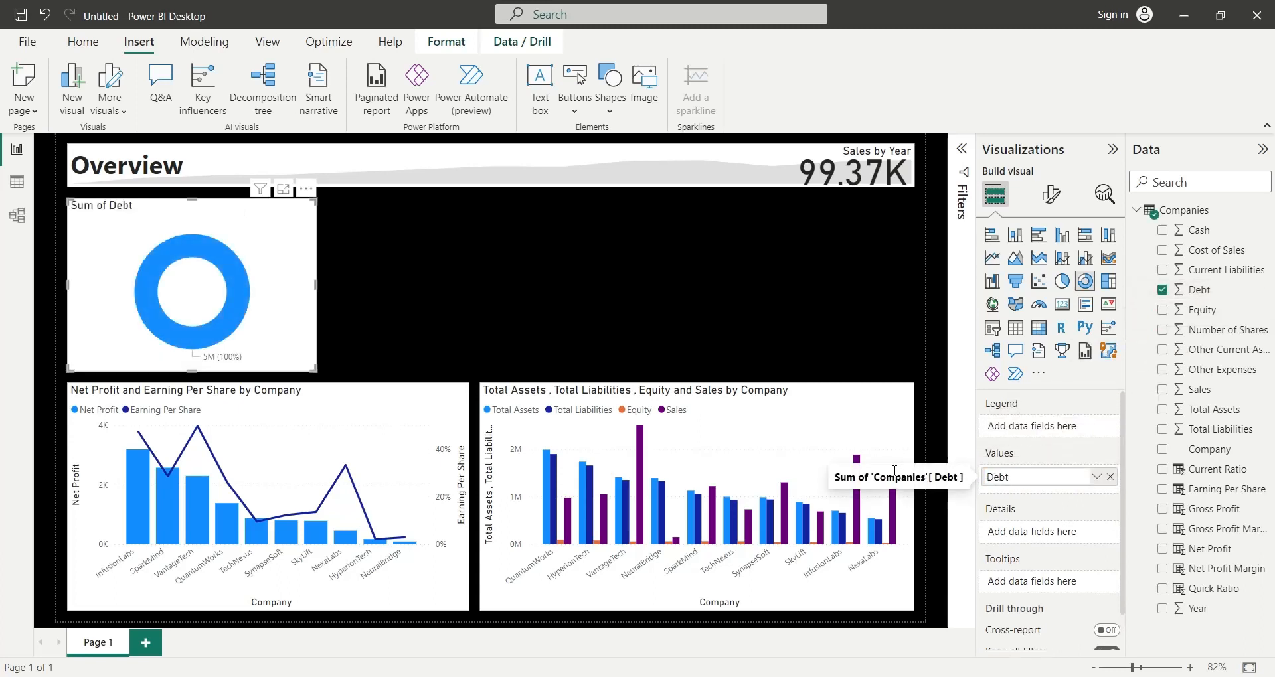
pyautogui.press('Return')
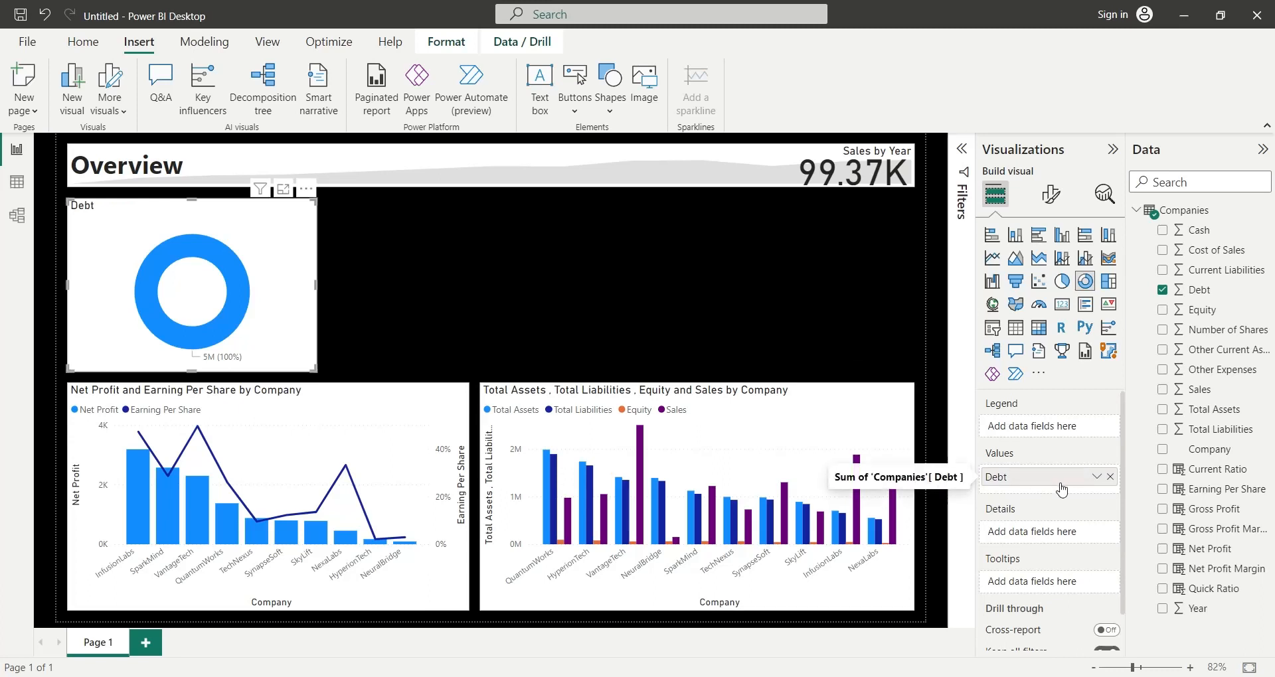
pyautogui.click(1094, 477)
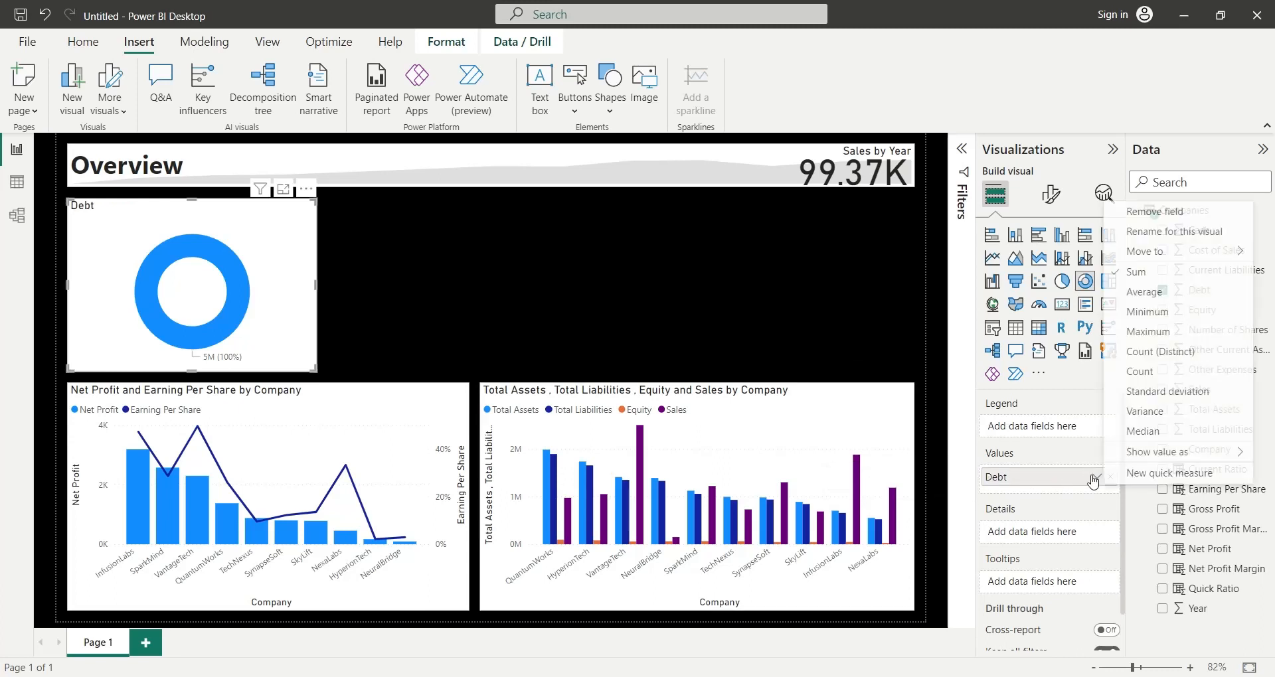
pyautogui.click(1140, 298)
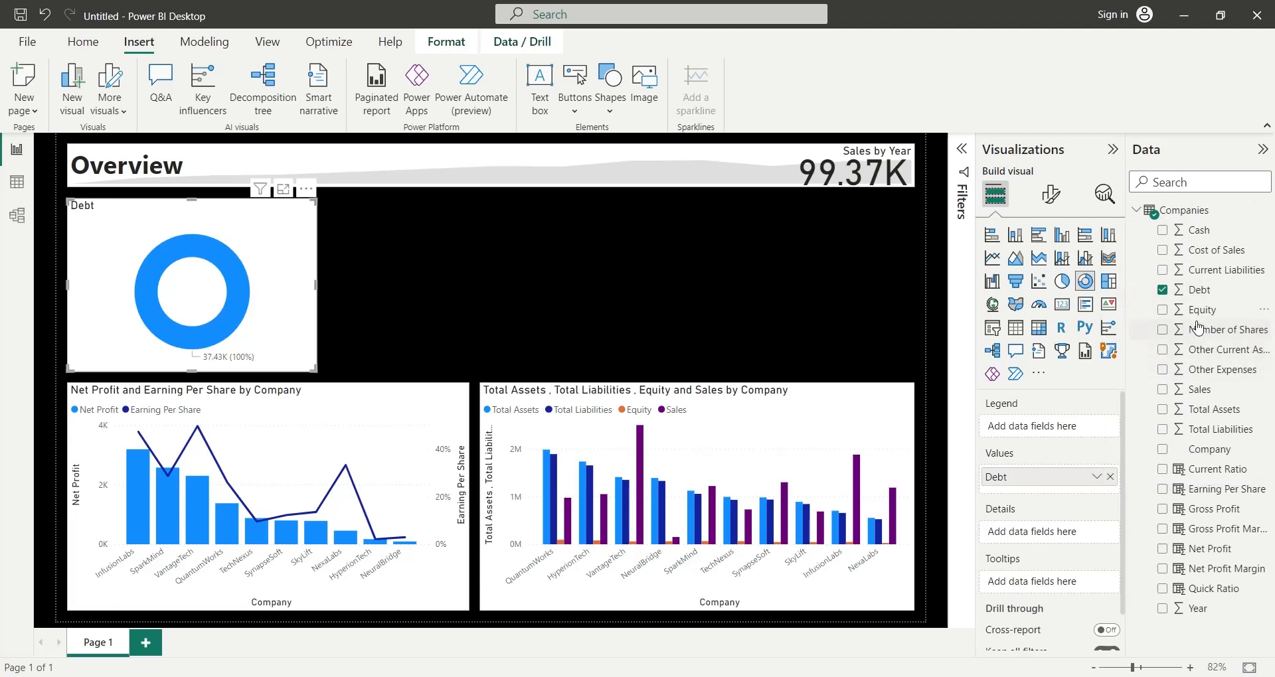
# - Add Equity to the donut chart's values below Debt, renamed to Equity and summarized by average
pyautogui.moveTo(1199, 310); pyautogui.dragTo(988, 497)
pyautogui.doubleClick(1025, 497)
pyautogui.click(1024, 497)
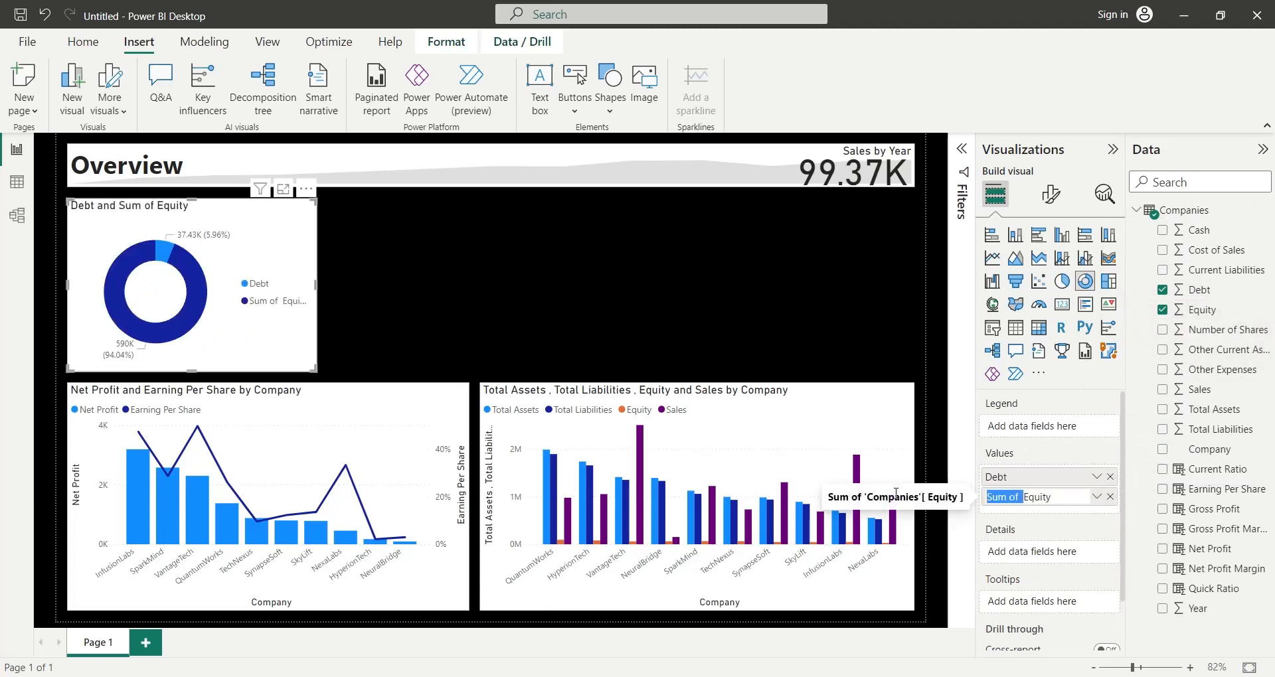
pyautogui.press('BackSpace')
pyautogui.press('Return')
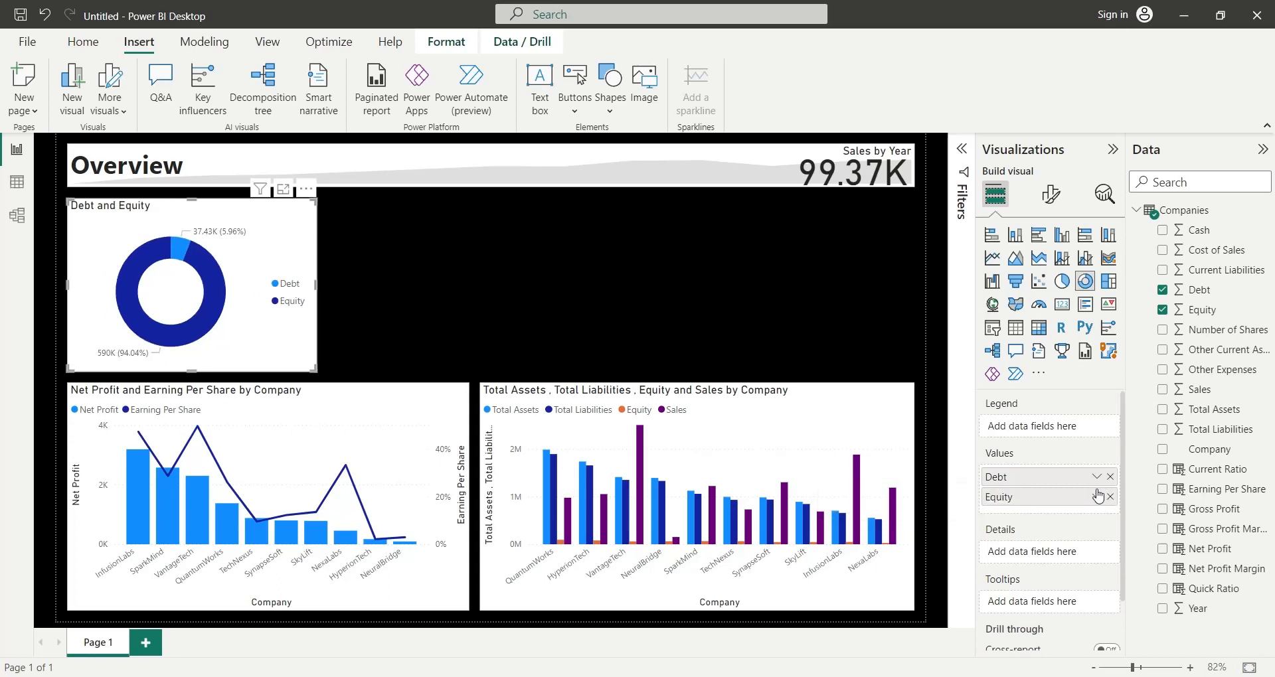
pyautogui.click(1097, 497)
pyautogui.click(1141, 320)
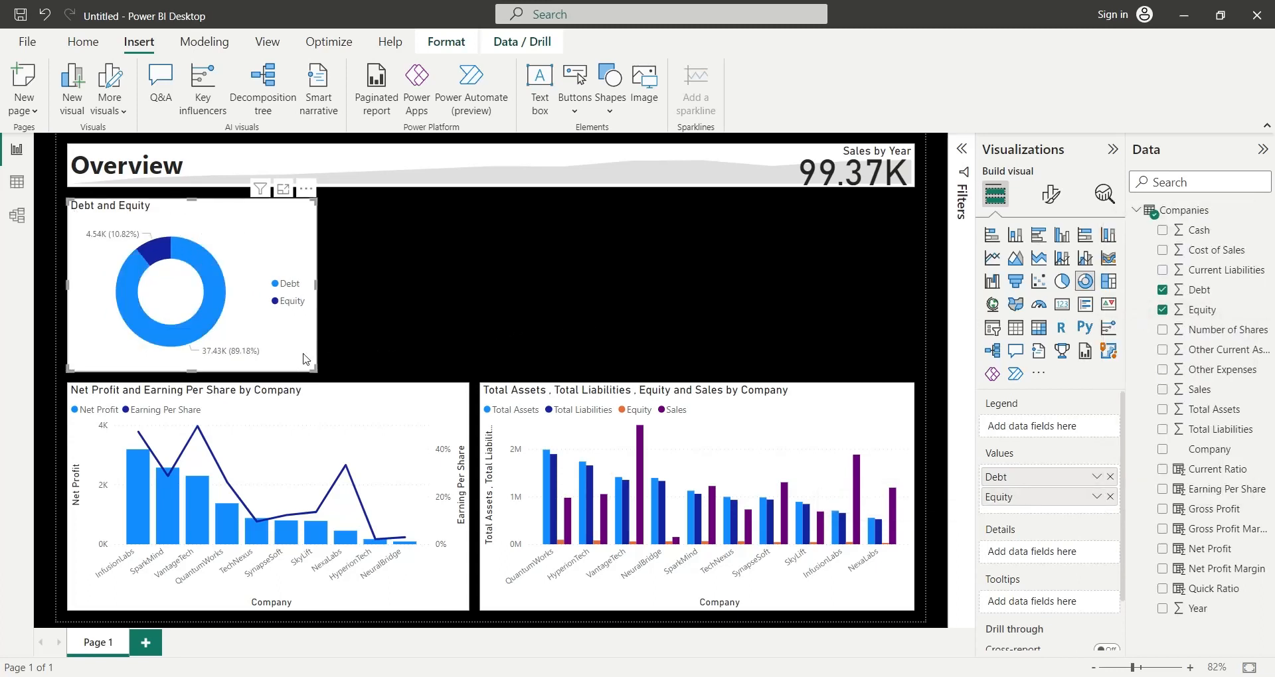
# - Check cross-filtering by highlighting the InfusionLabs column in the combo chart, and clear the highlight
pyautogui.moveTo(174, 516)
pyautogui.click(133, 512)
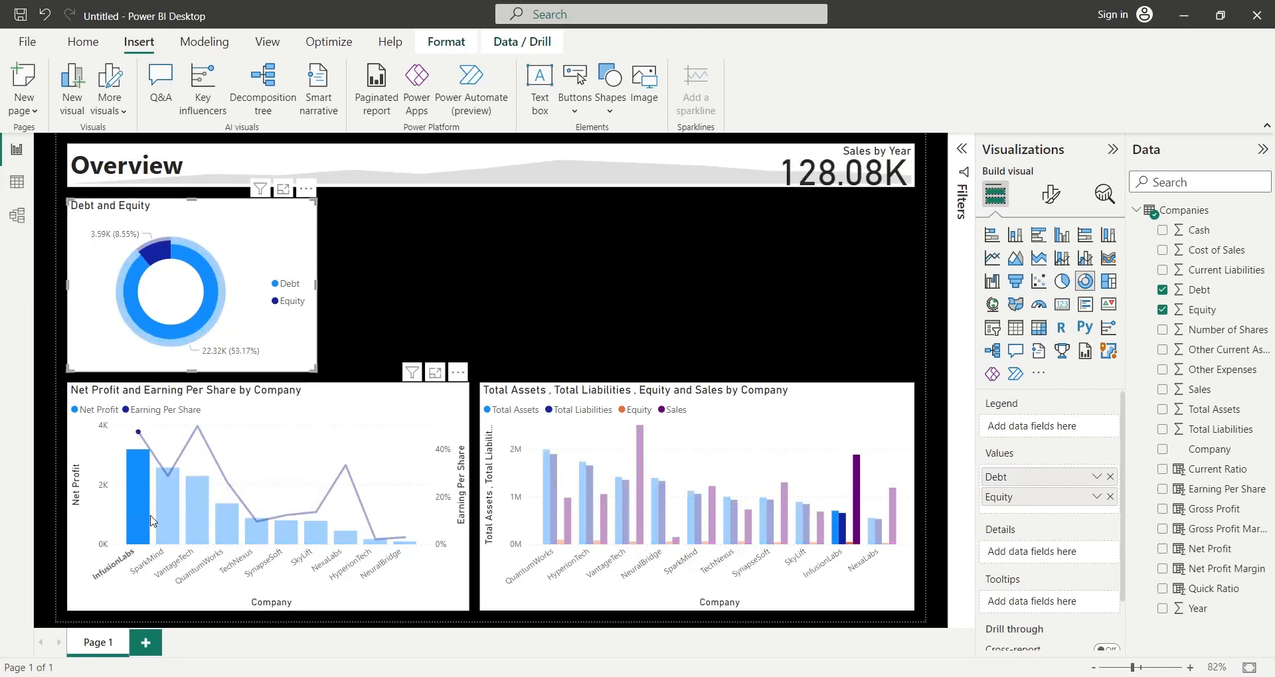
pyautogui.click(139, 514)
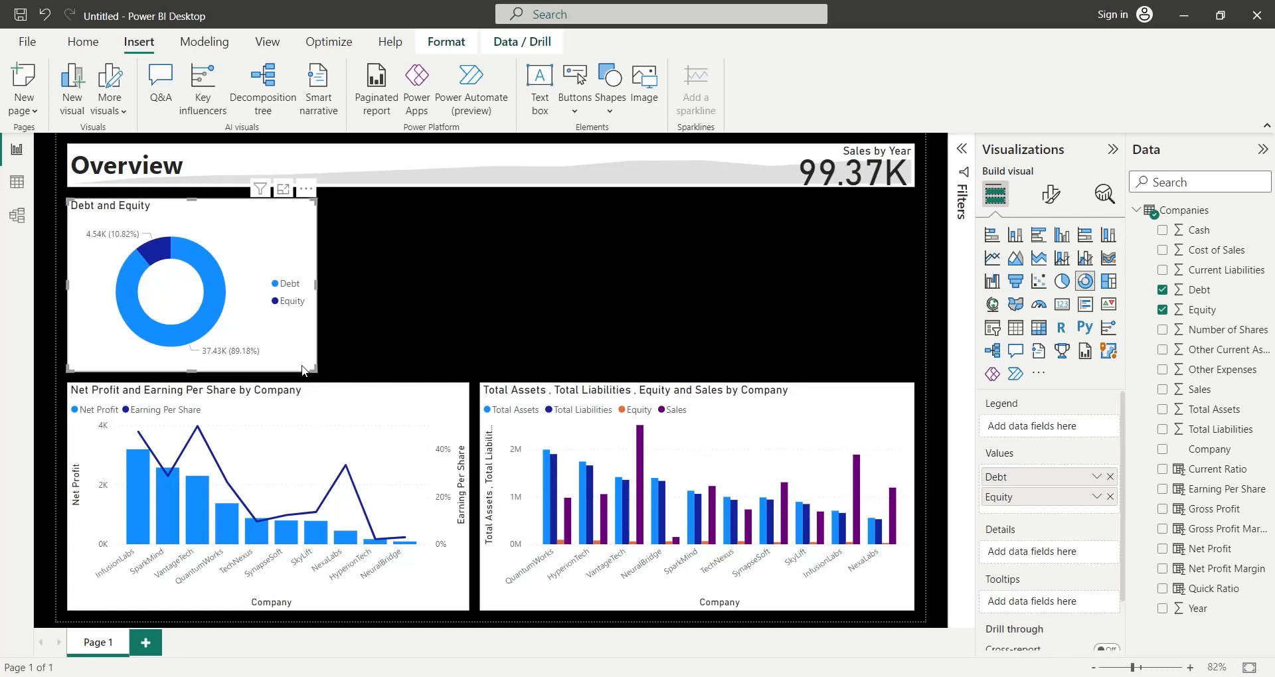
# - Duplicate the Debt and Equity donut chart, place the copy beside the original, and remove Debt from its values
pyautogui.hotkey('ctrl', 'v')
pyautogui.moveTo(301, 371); pyautogui.dragTo(556, 366)
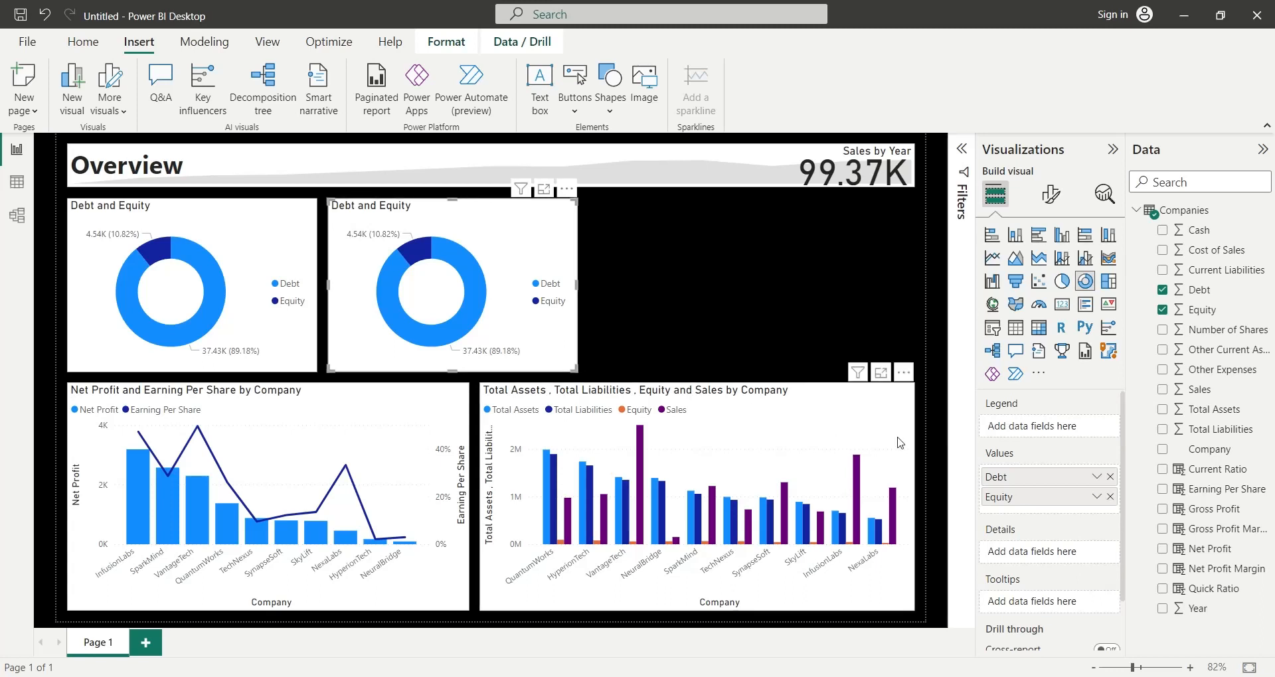
pyautogui.click(1113, 478)
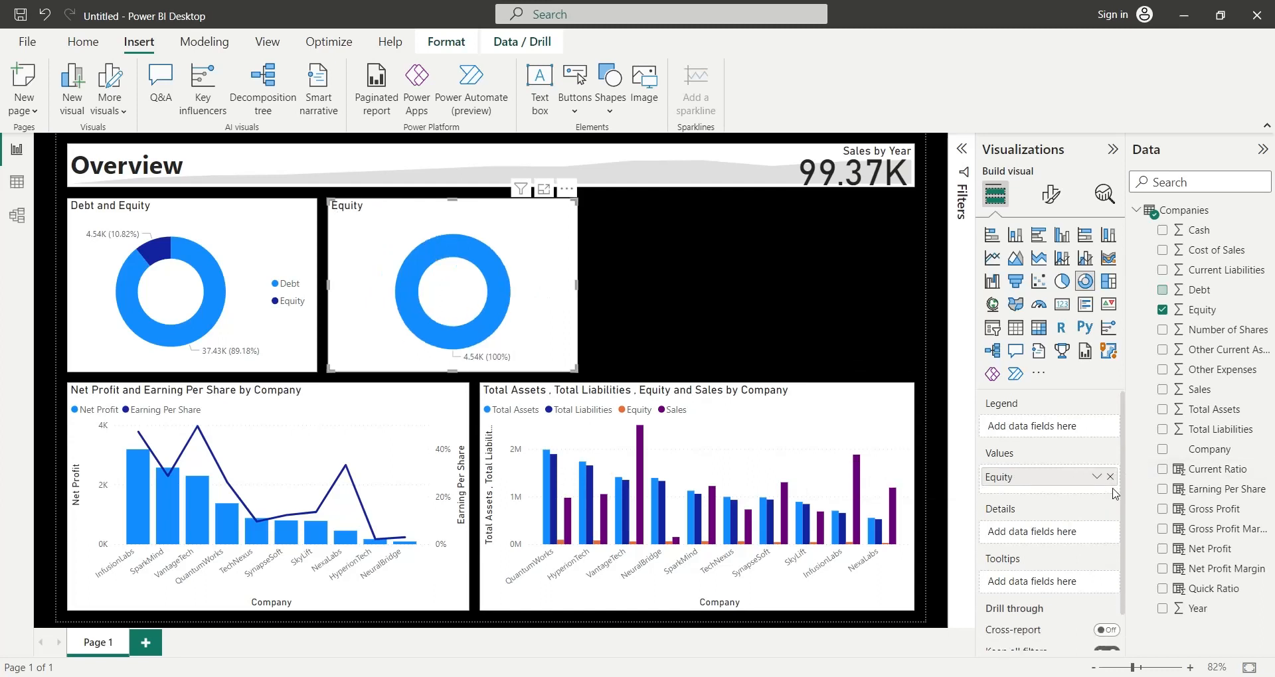
# - Replace Equity with Cash in the copied donut chart's values, summarized by average and renamed to Cash
pyautogui.click(1112, 477)
pyautogui.moveTo(1205, 236); pyautogui.dragTo(1063, 475)
pyautogui.click(1089, 480)
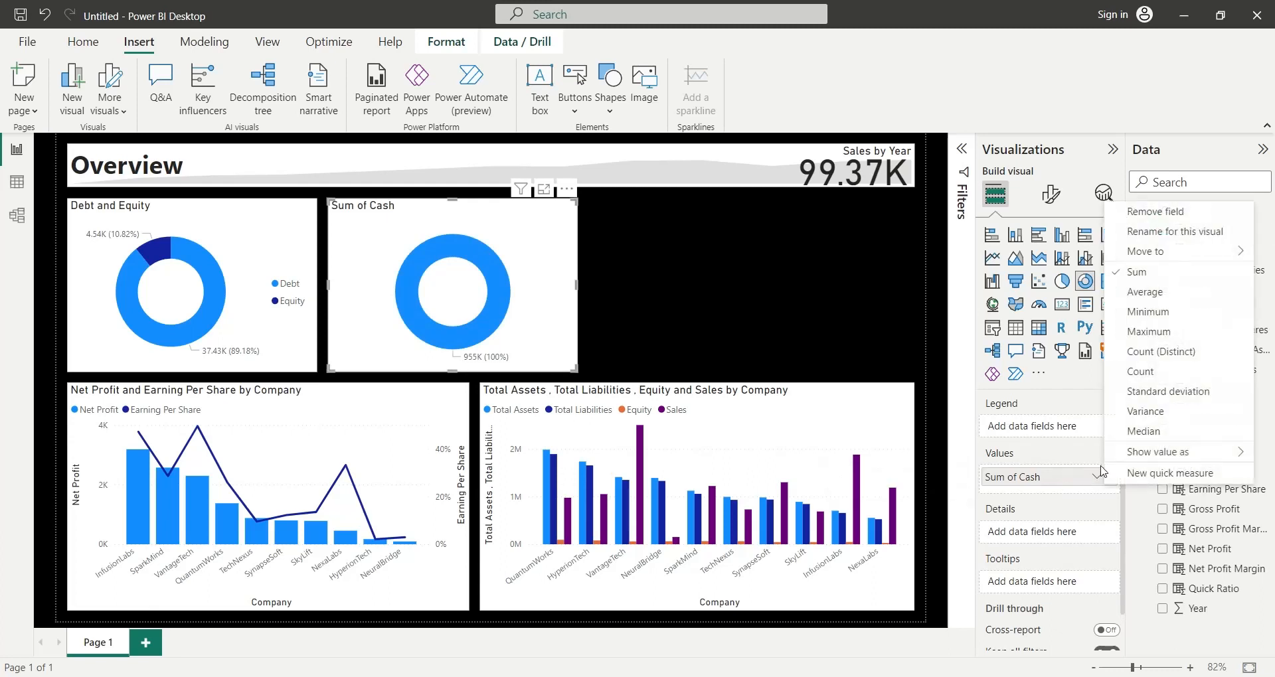
pyautogui.click(1062, 290)
pyautogui.doubleClick(1044, 484)
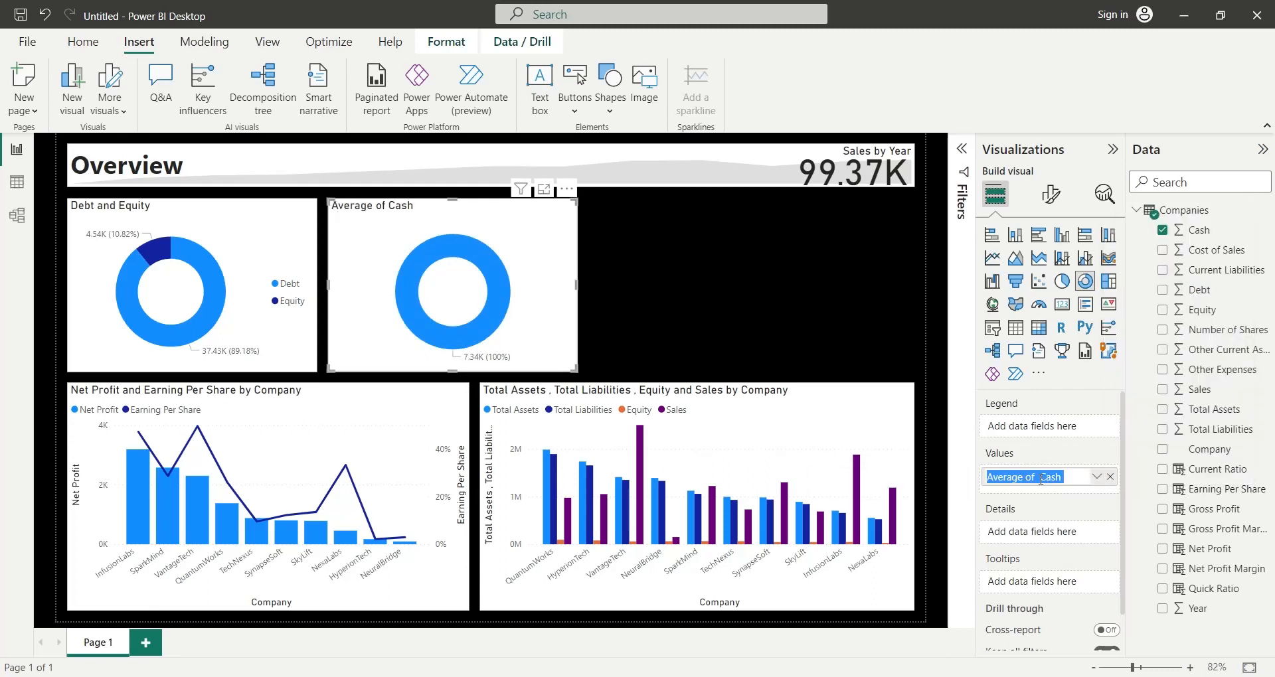
pyautogui.hotkey('ctrl', 'shift', 'Left')
pyautogui.press('BackSpace')
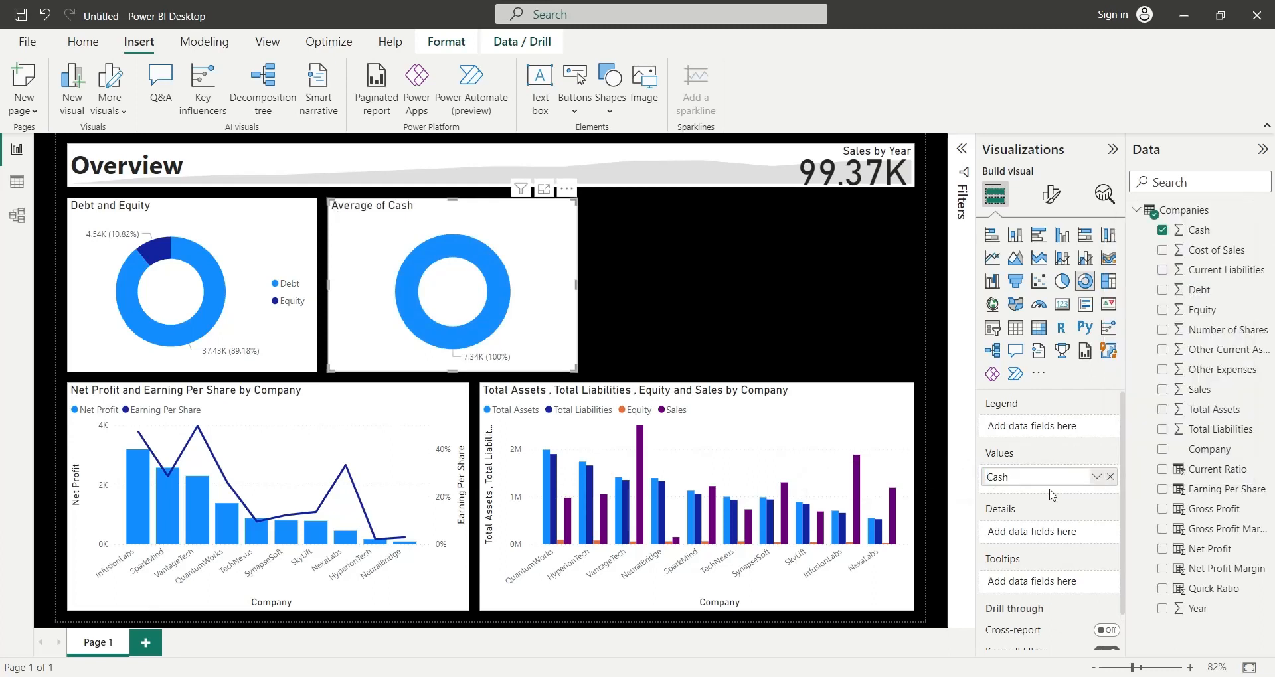
pyautogui.press('Return')
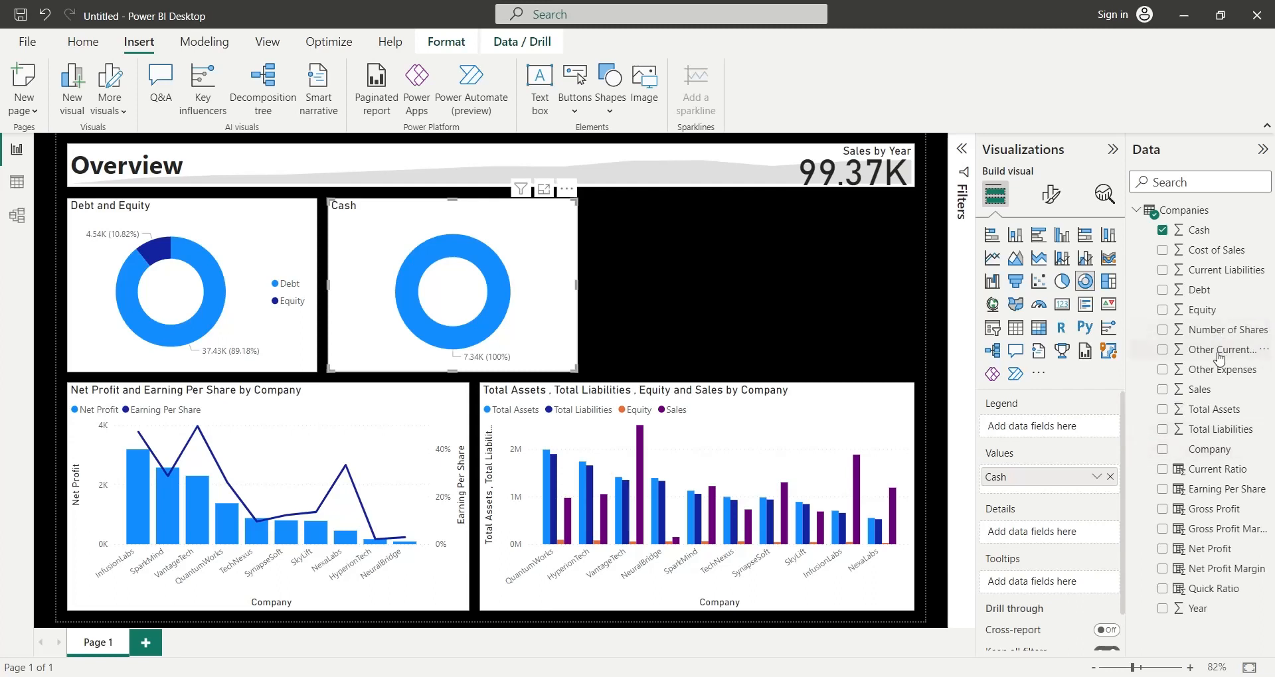
# - Add Other Current Assets below Cash in the donut chart's values, summarized by average and renamed to Other Current Assets
pyautogui.moveTo(1220, 355); pyautogui.dragTo(1067, 488)
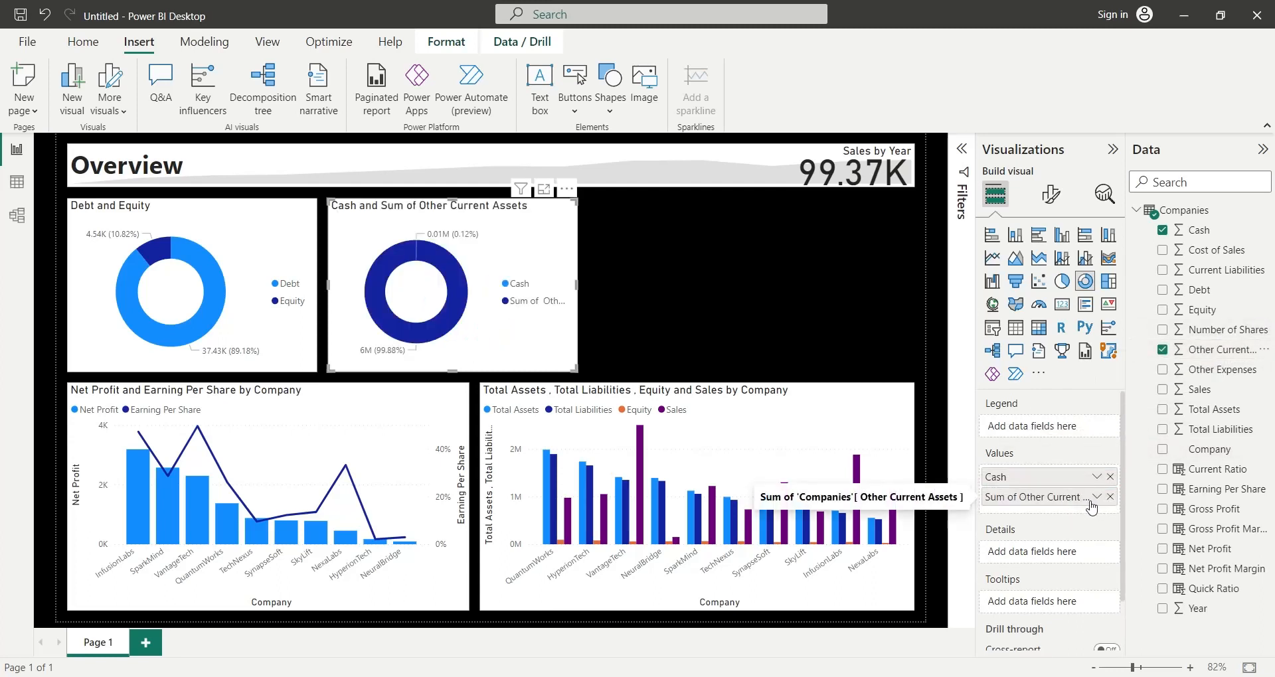
pyautogui.click(1095, 498)
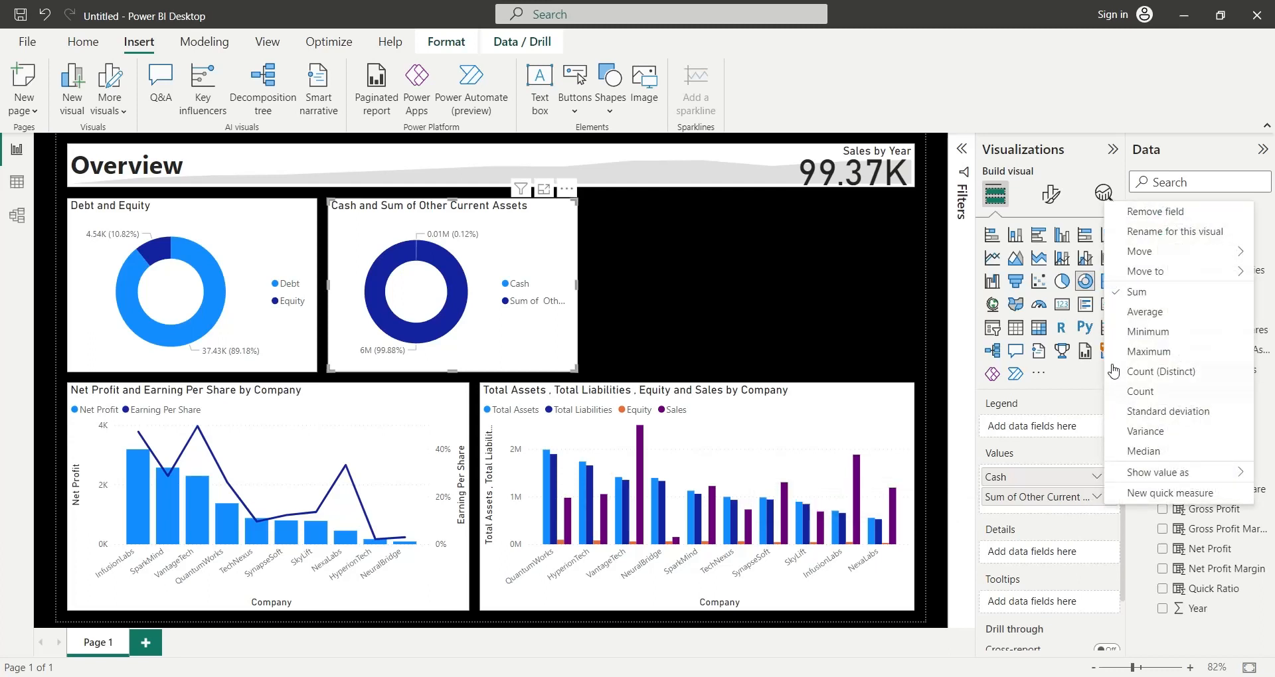
pyautogui.click(1142, 319)
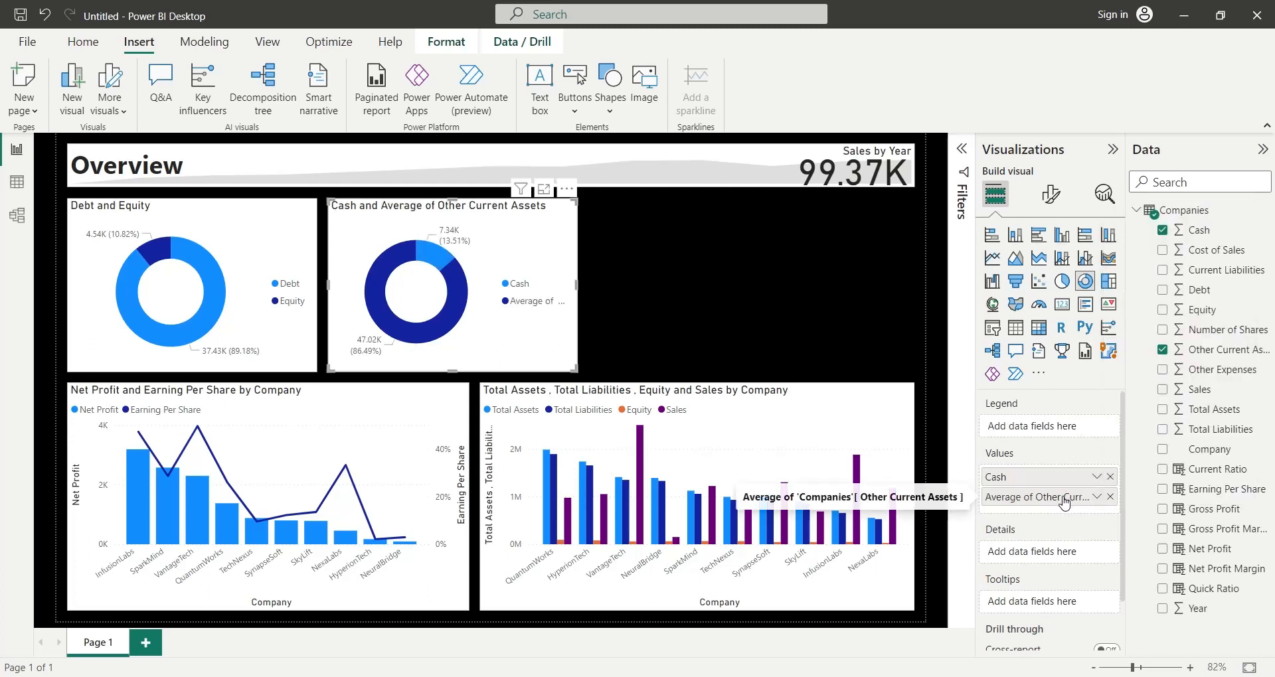
pyautogui.doubleClick(1064, 496)
pyautogui.click(1037, 500)
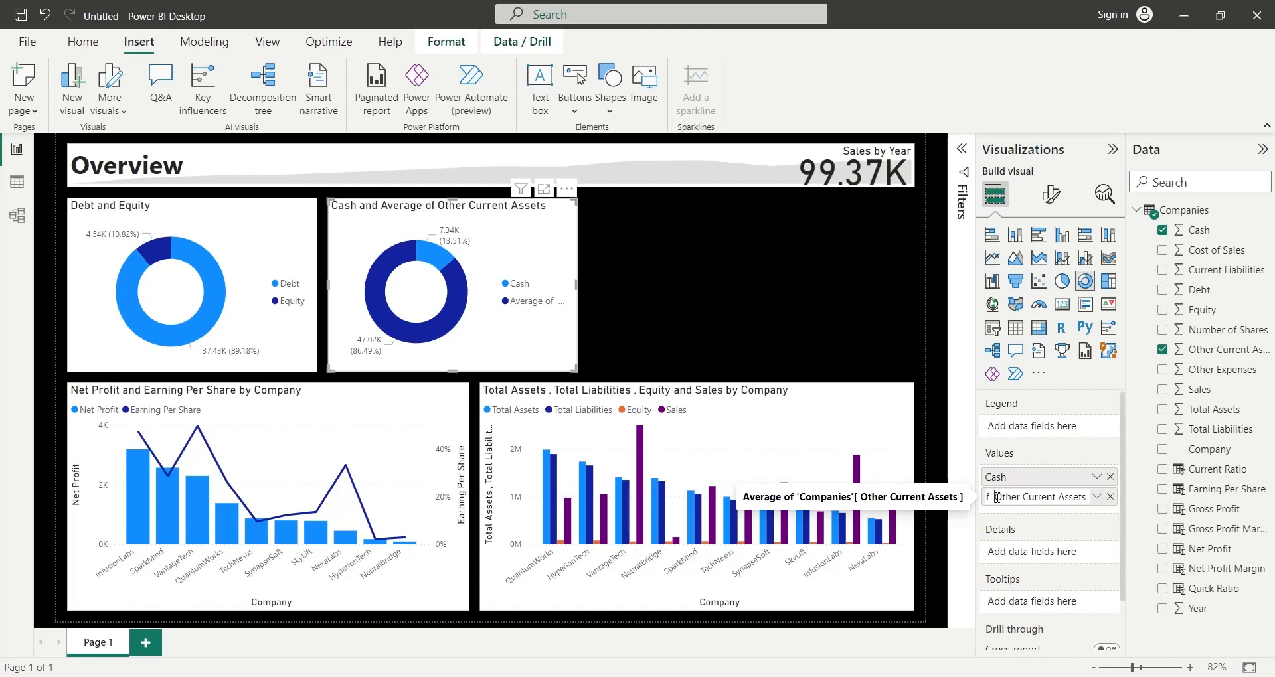
pyautogui.moveTo(997, 497); pyautogui.dragTo(789, 492)
pyautogui.press('BackSpace')
pyautogui.press('Return')
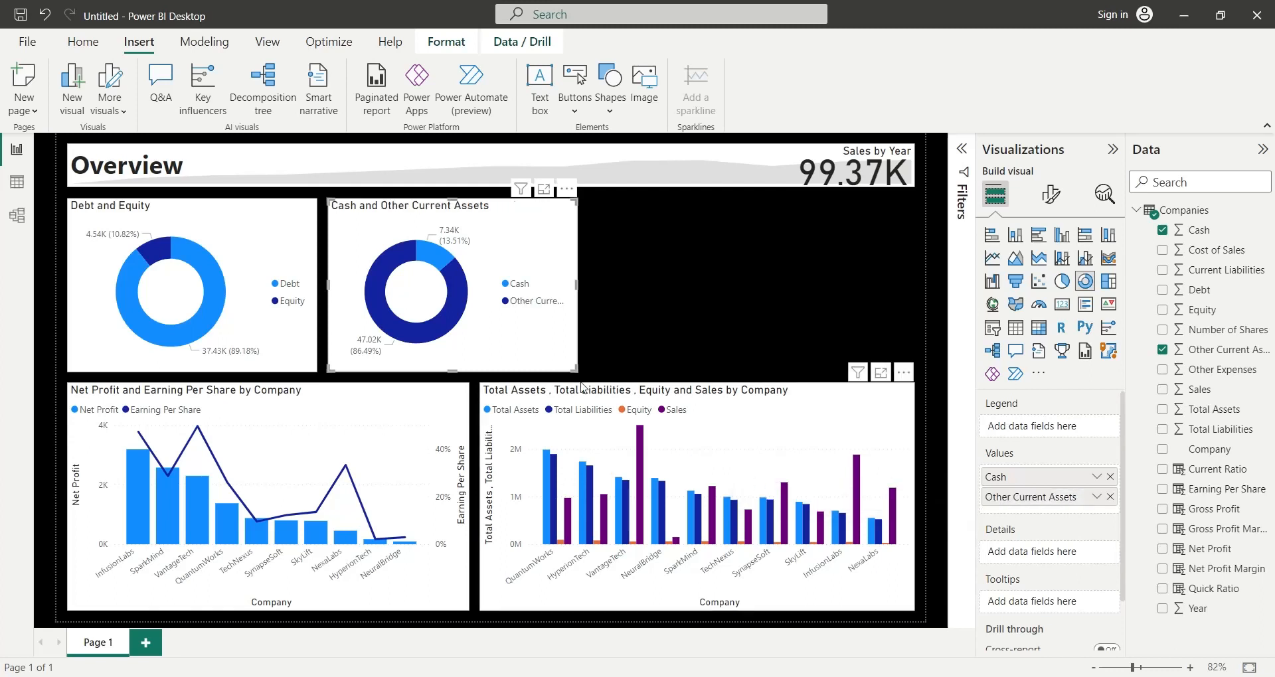
pyautogui.click(604, 247)
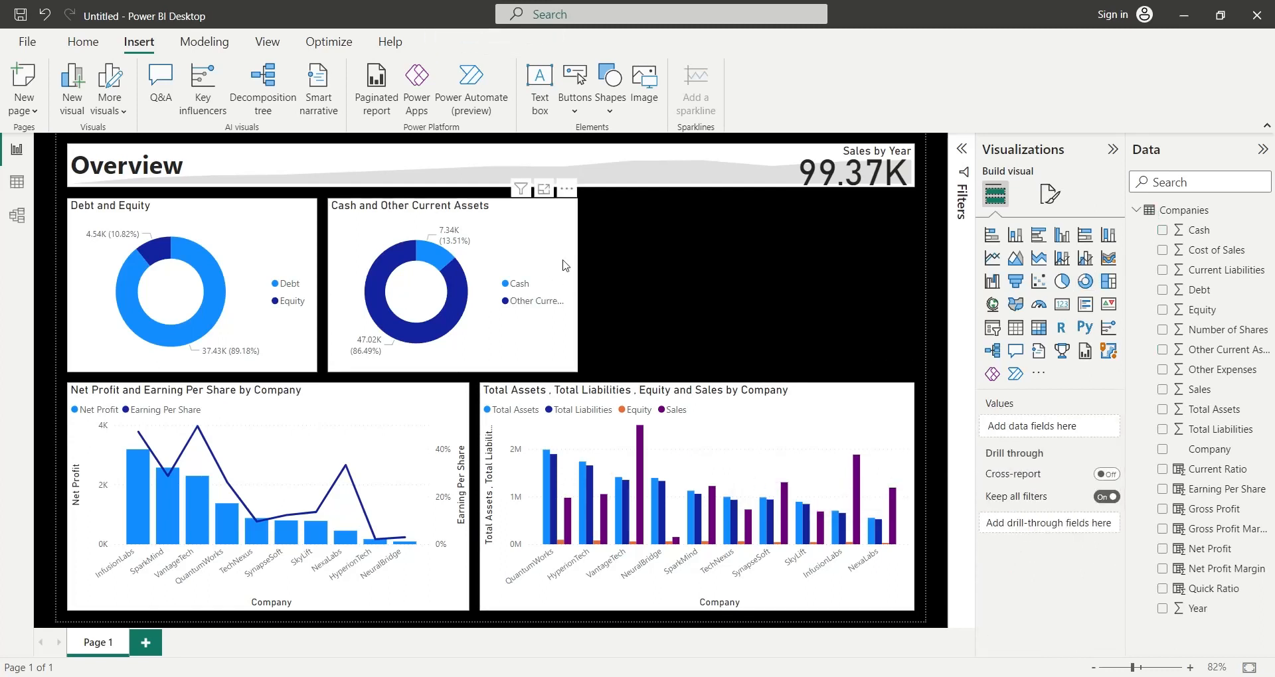
# - Duplicate the Cash and Other Current Assets donut chart and place the copy at the right end of the donut row
pyautogui.click(565, 265)
pyautogui.hotkey('ctrl', 'c')
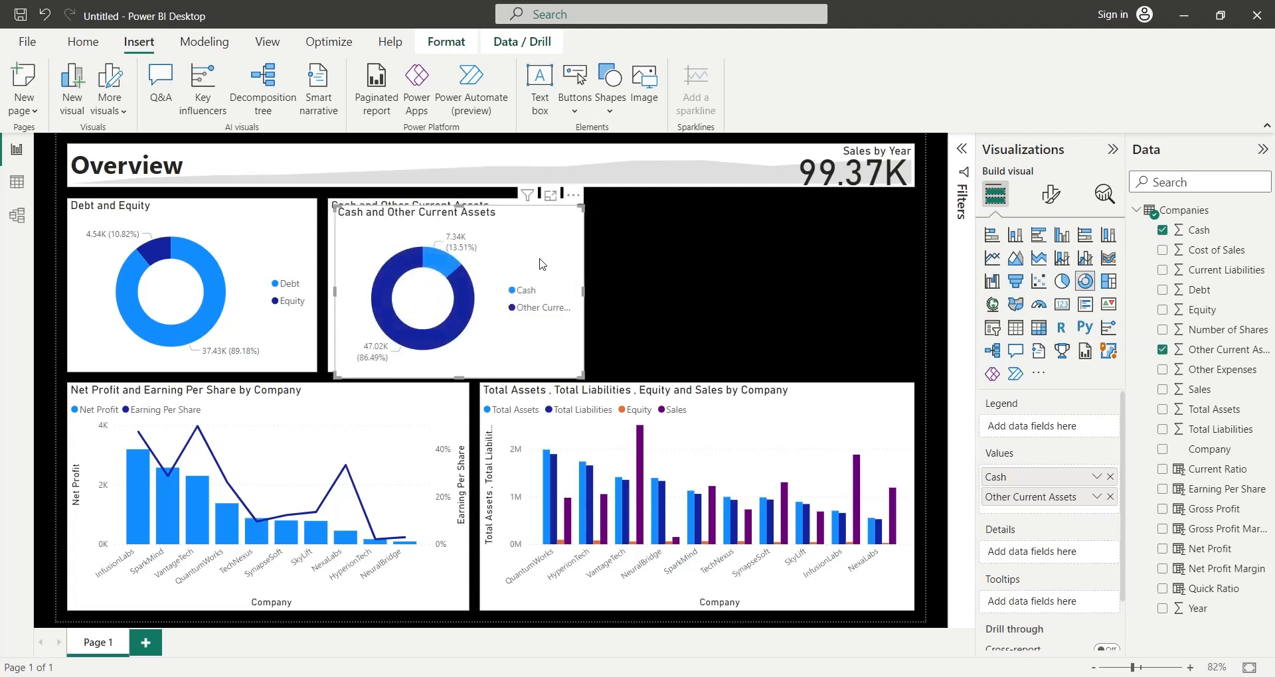
pyautogui.hotkey('ctrl', 'v')
pyautogui.moveTo(705, 262); pyautogui.dragTo(868, 259)
# - Resize the three donut charts so they fill the row beneath the Overview header with even gaps
pyautogui.moveTo(666, 286); pyautogui.dragTo(620, 276)
pyautogui.click(573, 280)
pyautogui.click(317, 285)
pyautogui.moveTo(317, 284); pyautogui.dragTo(350, 286)
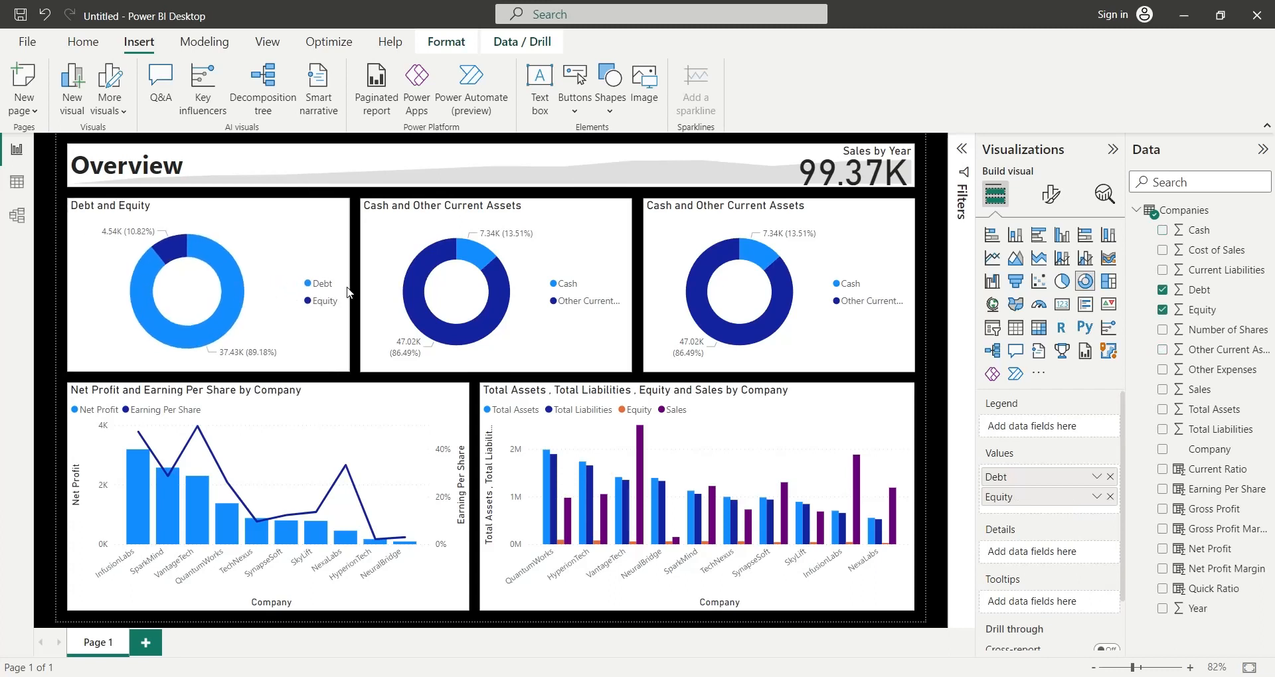
# - Replace Cash and Other Current Assets in the third donut chart with Total Assets, renamed to Total Assets and summarized by average
pyautogui.click(766, 359)
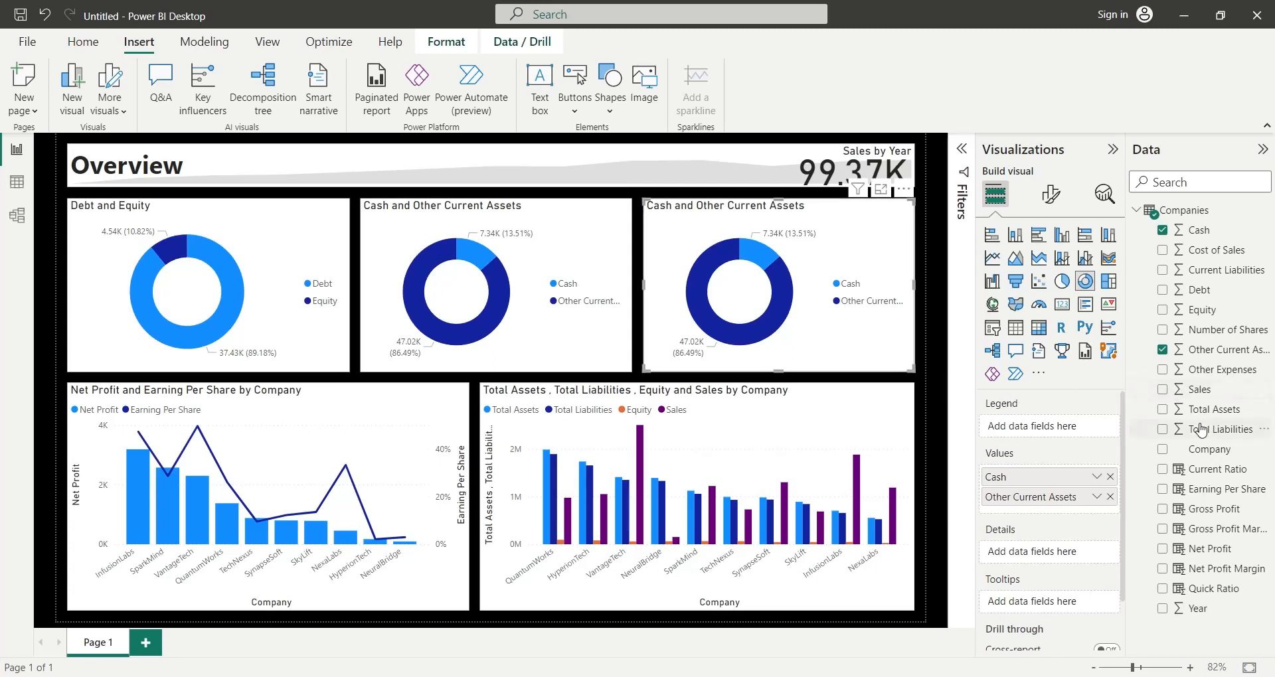
pyautogui.moveTo(1205, 410); pyautogui.dragTo(1124, 447)
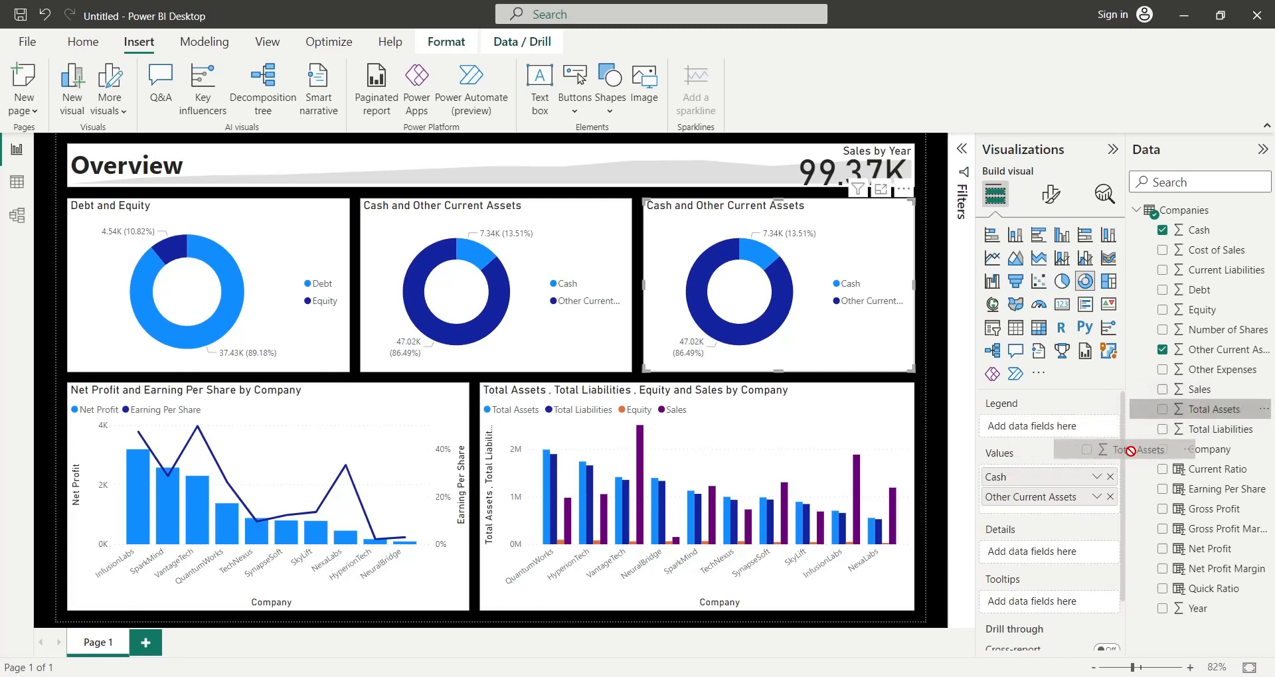
pyautogui.click(1111, 479)
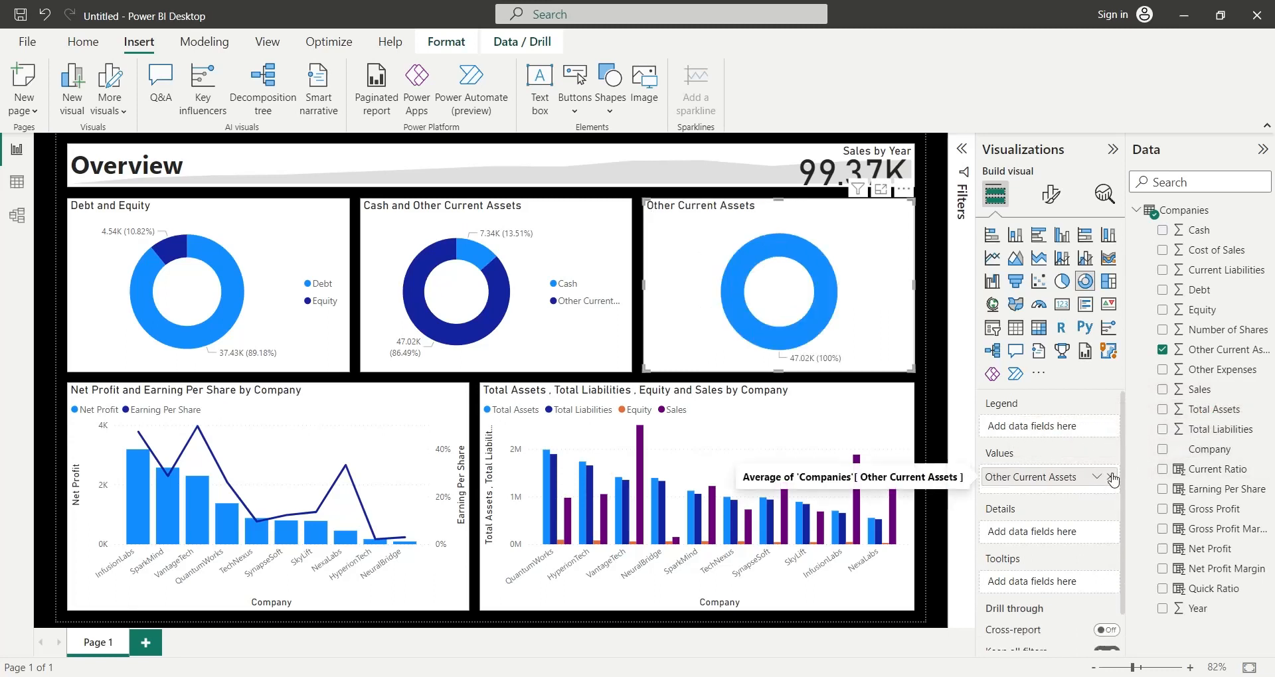
pyautogui.click(1111, 480)
pyautogui.moveTo(1216, 413); pyautogui.dragTo(1023, 477)
pyautogui.doubleClick(1059, 479)
pyautogui.press('BackSpace')
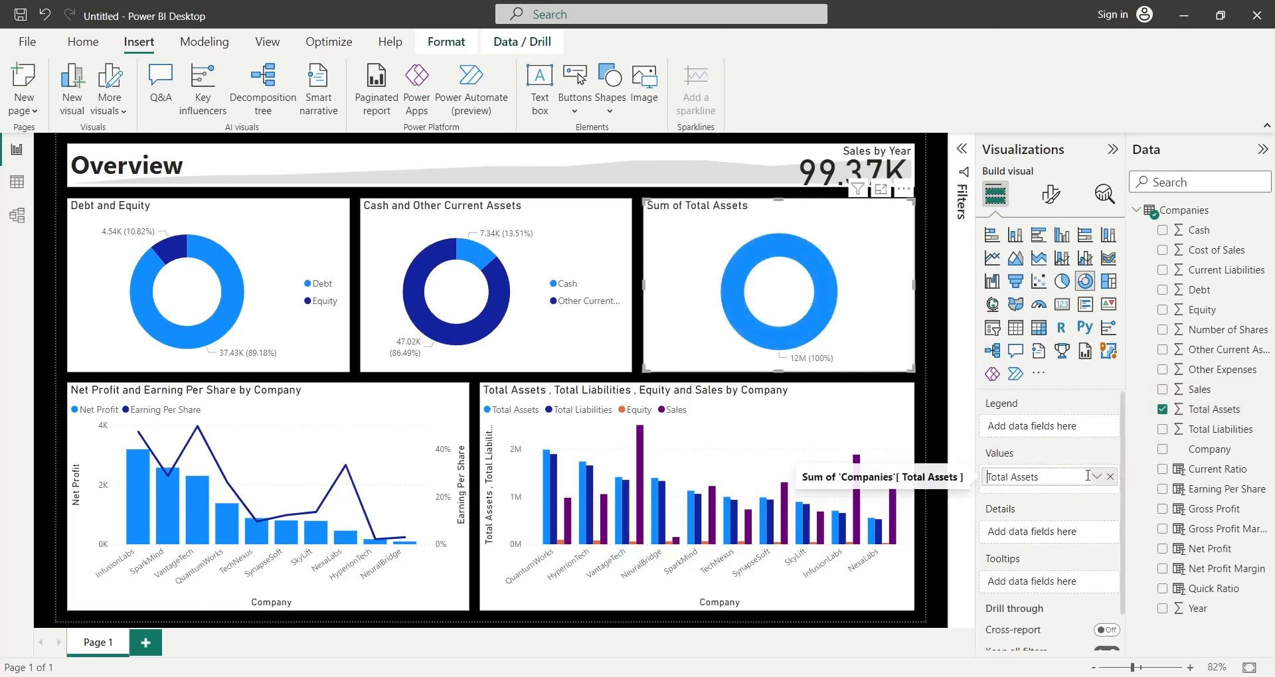
pyautogui.press('Return')
pyautogui.click(1095, 476)
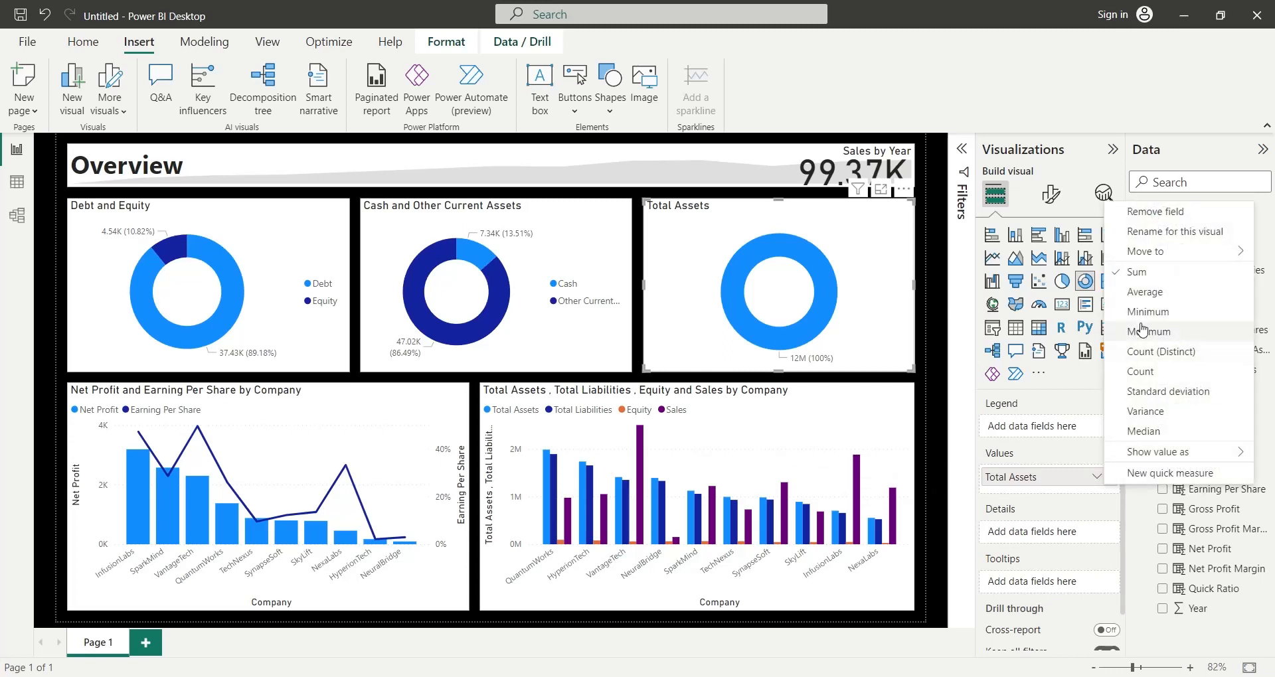
pyautogui.click(1145, 292)
# - Add Total Liabilities below Total Assets in the third donut chart's values, summarized by average and renamed to Total Liabilities
pyautogui.moveTo(1224, 424); pyautogui.dragTo(1096, 494)
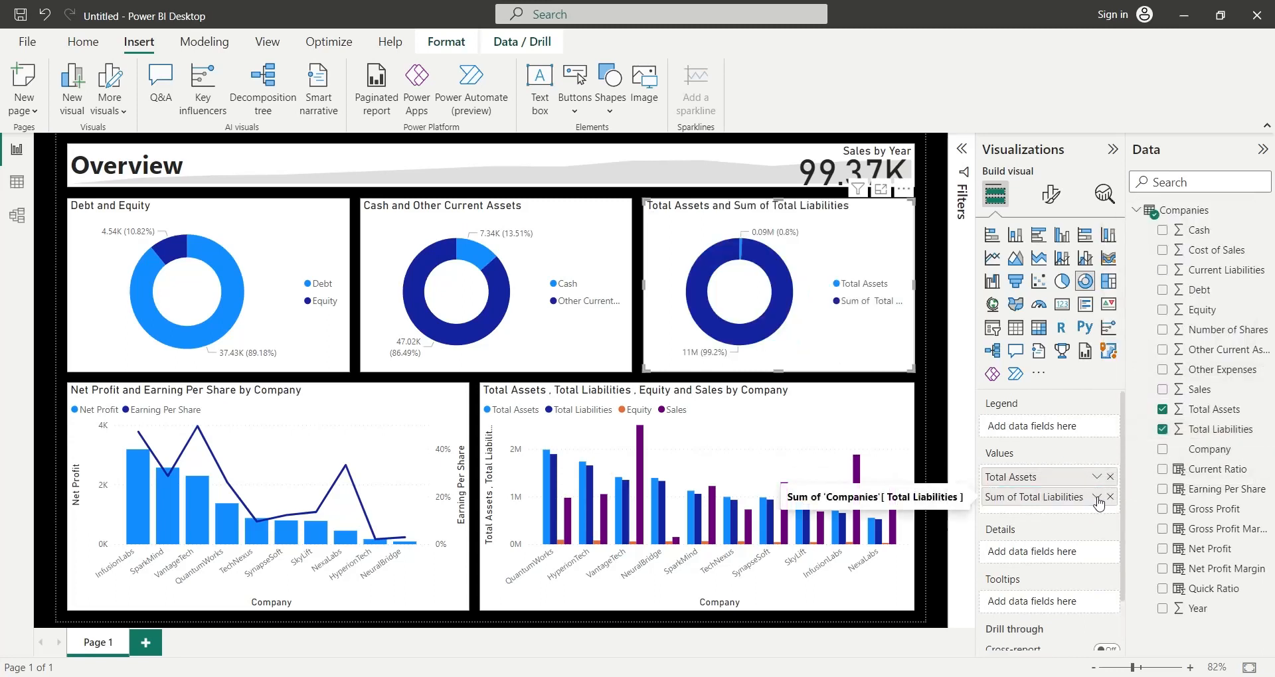
pyautogui.click(1096, 497)
pyautogui.click(1145, 309)
pyautogui.doubleClick(1037, 499)
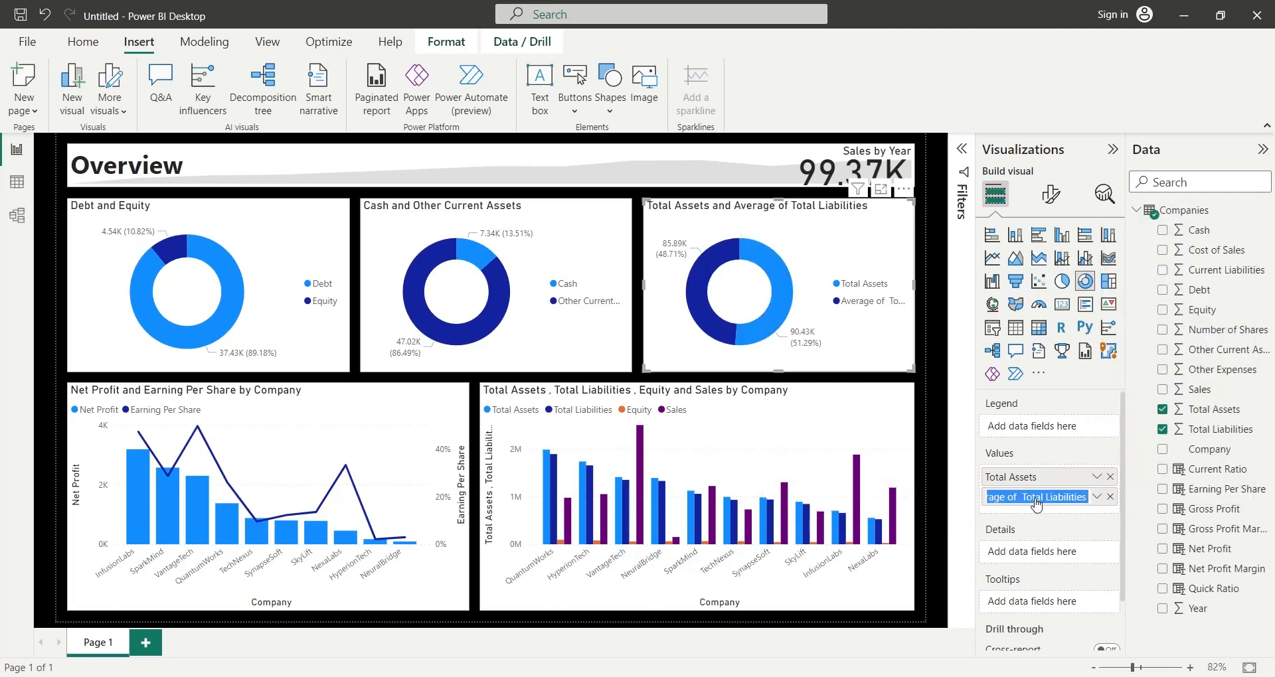
pyautogui.click(1036, 498)
pyautogui.moveTo(1025, 498); pyautogui.dragTo(882, 497)
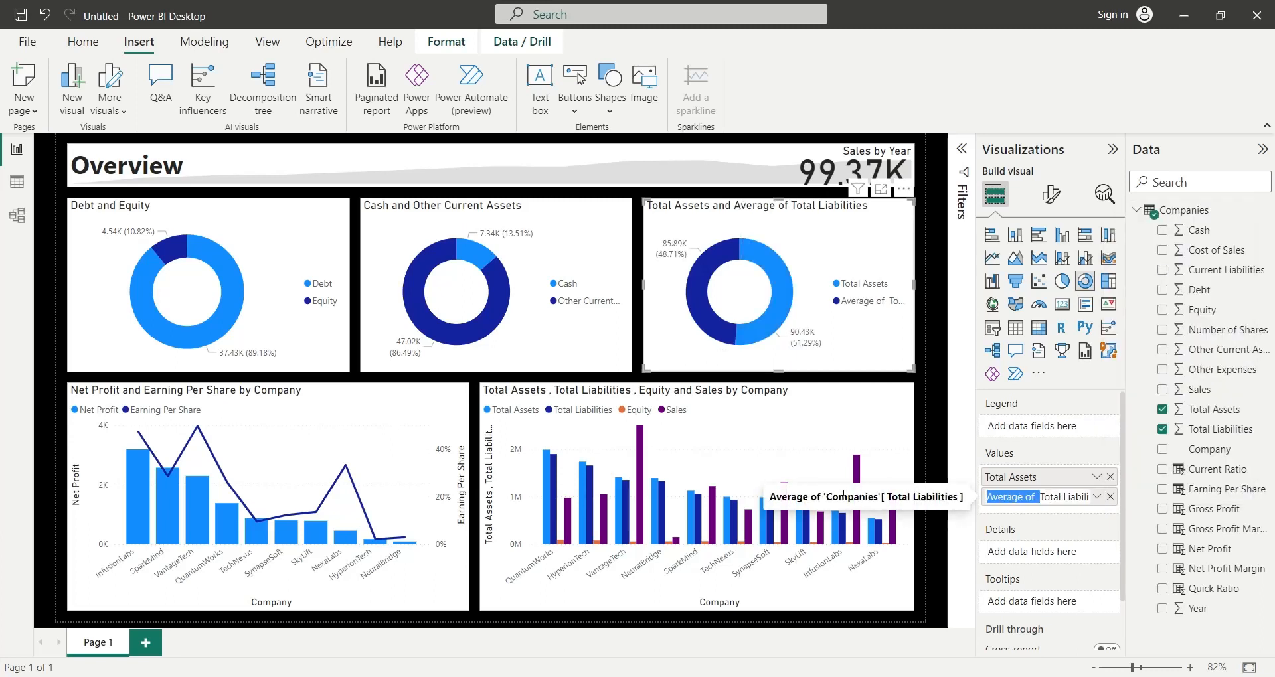
pyautogui.press('BackSpace')
pyautogui.press('Return')
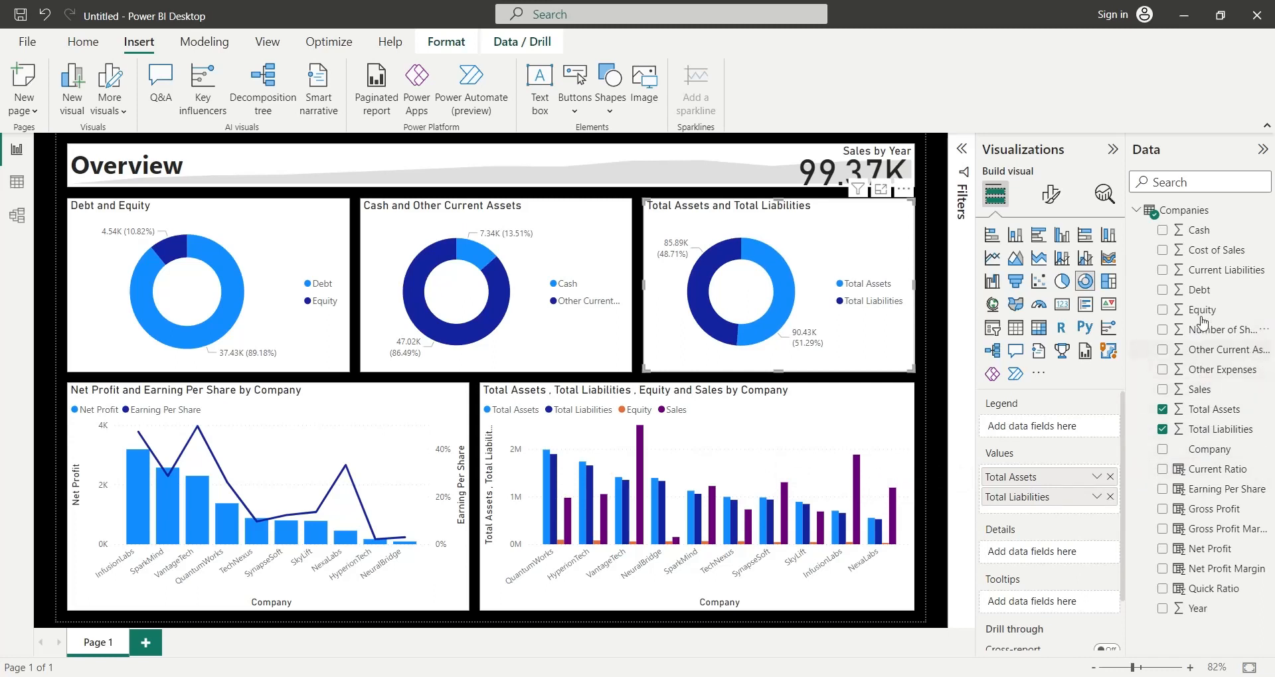
# - Add Equity below Total Liabilities in the third donut chart's values, summarized by average and renamed to Equity
pyautogui.moveTo(1202, 309); pyautogui.dragTo(1066, 516)
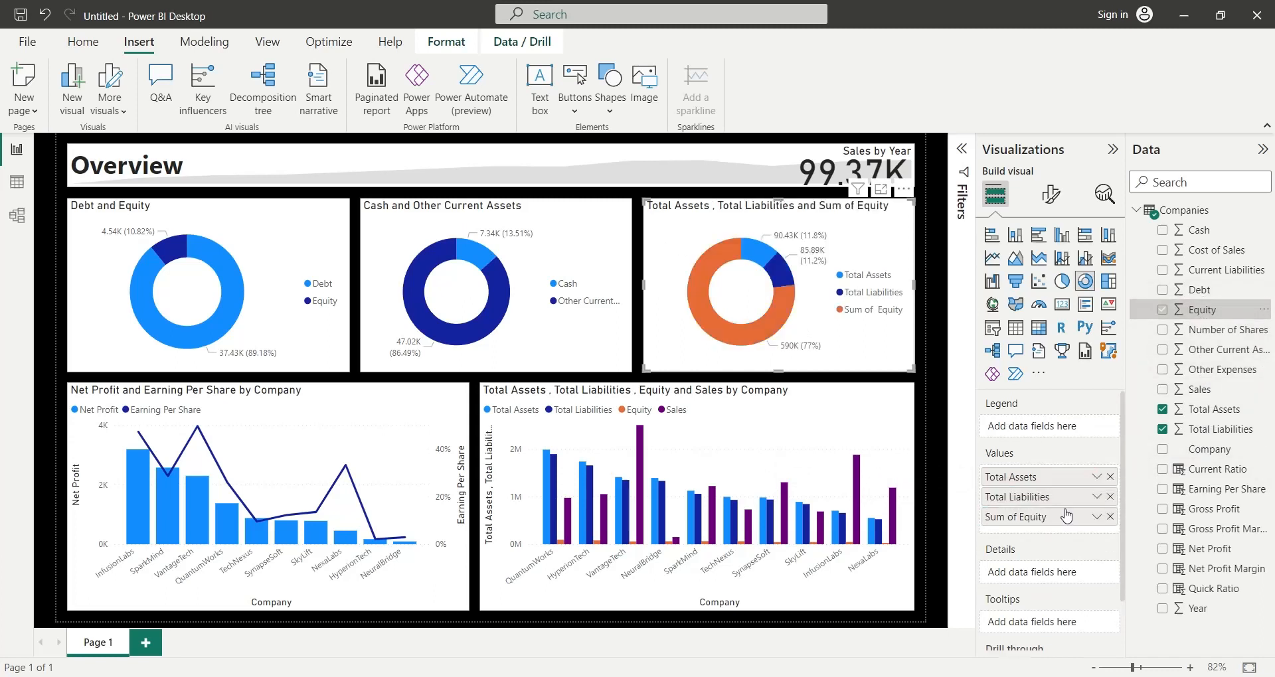
pyautogui.click(1096, 517)
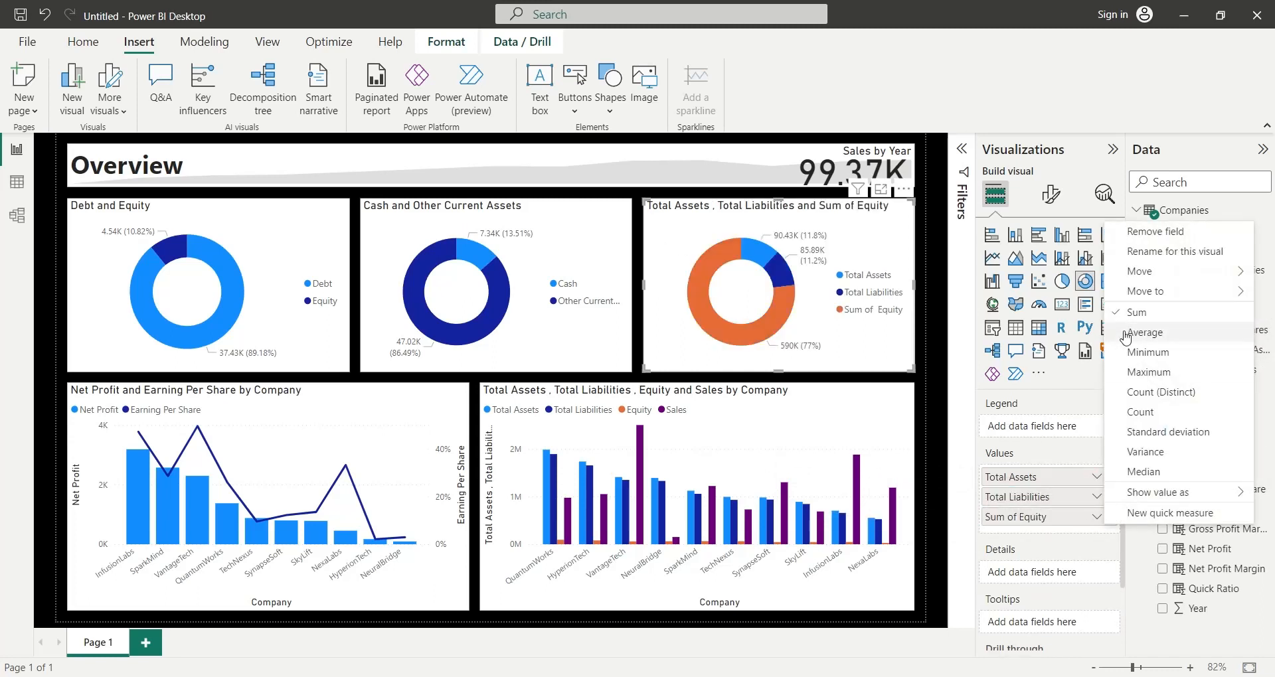
pyautogui.click(1129, 334)
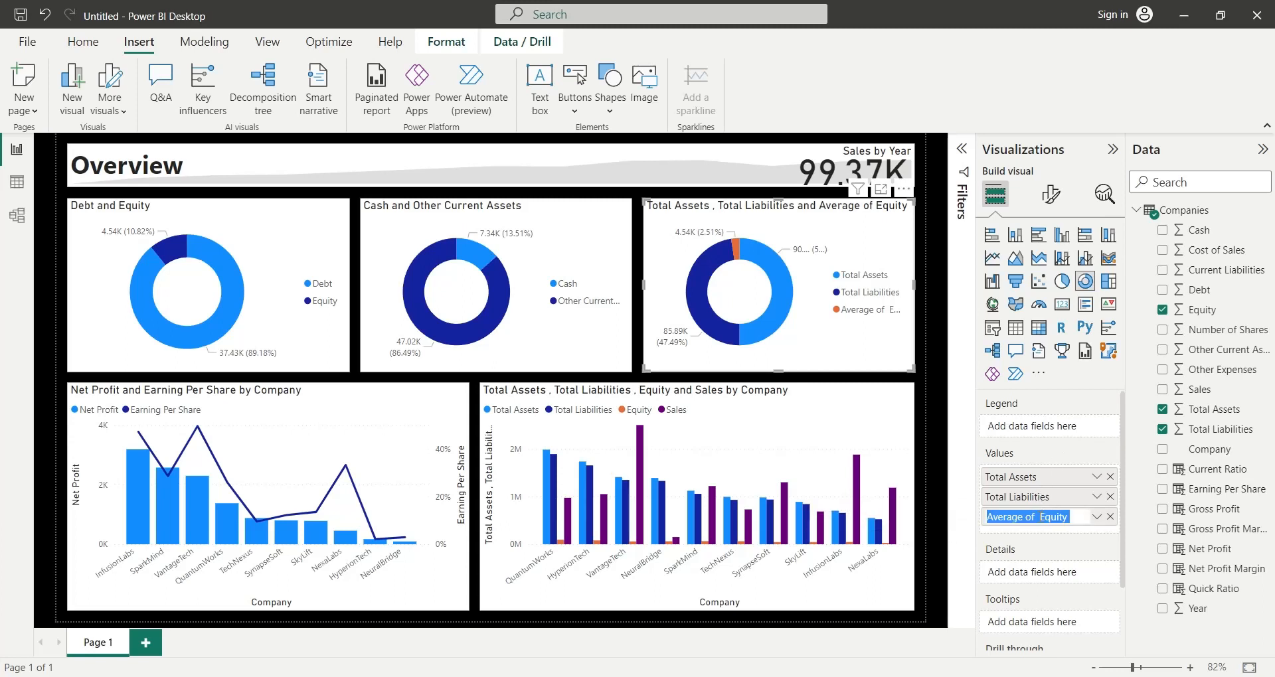
pyautogui.doubleClick(1042, 521)
pyautogui.moveTo(1040, 518); pyautogui.dragTo(838, 514)
pyautogui.press('BackSpace')
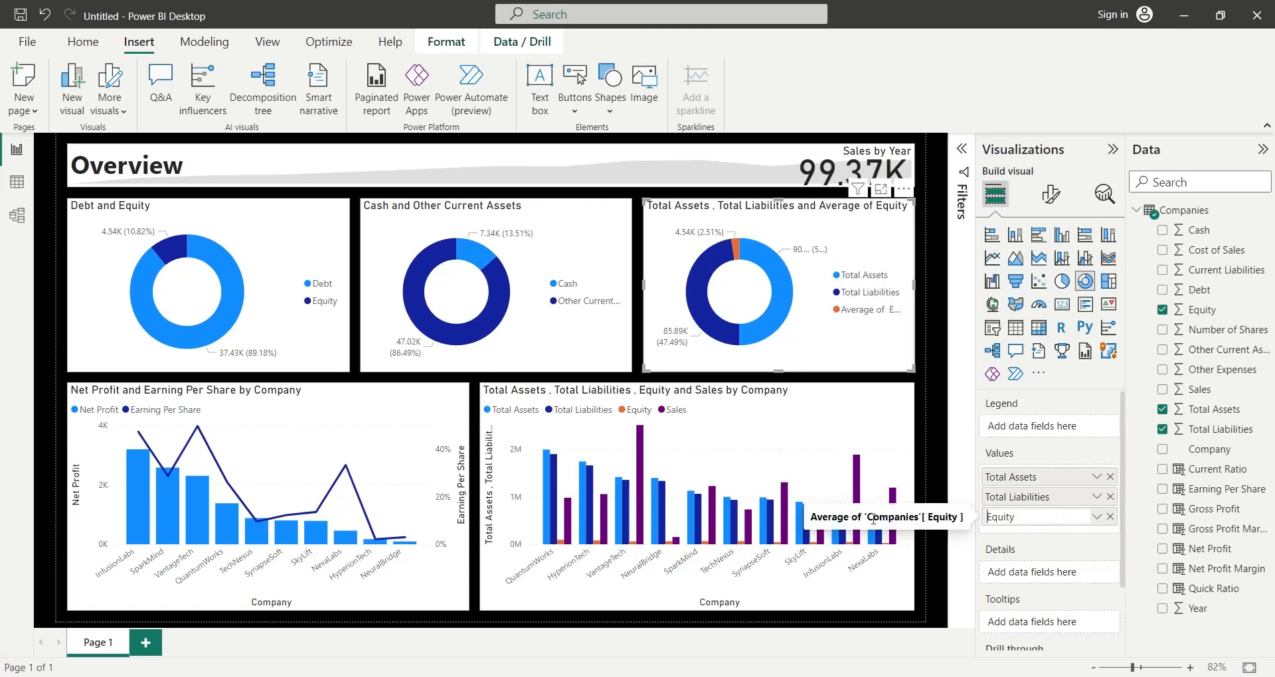
pyautogui.click(996, 543)
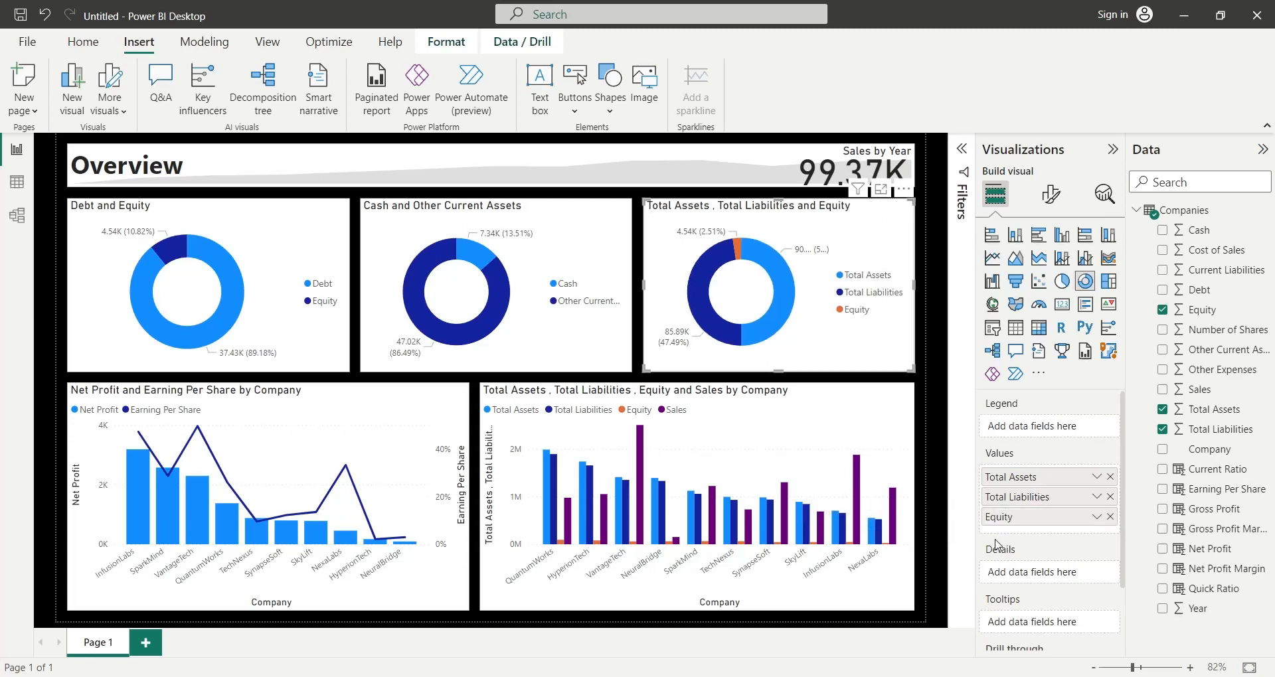
pyautogui.click(940, 501)
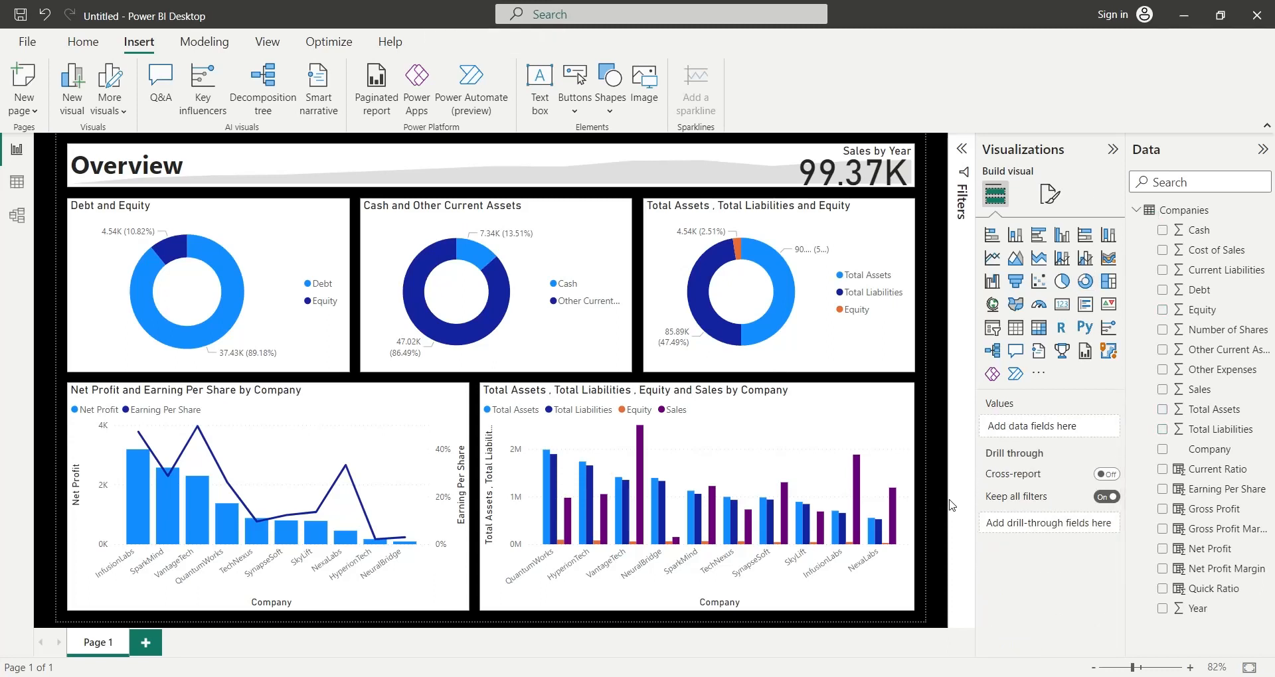
# - Check cross-filtering by highlighting the InfusionLabs, SparkMind, VantageTech, QuantumWorks, SynapseSoft, SkyLift, NexaLabs and NeuralBridge columns one after another in the combo chart
pyautogui.click(141, 504)
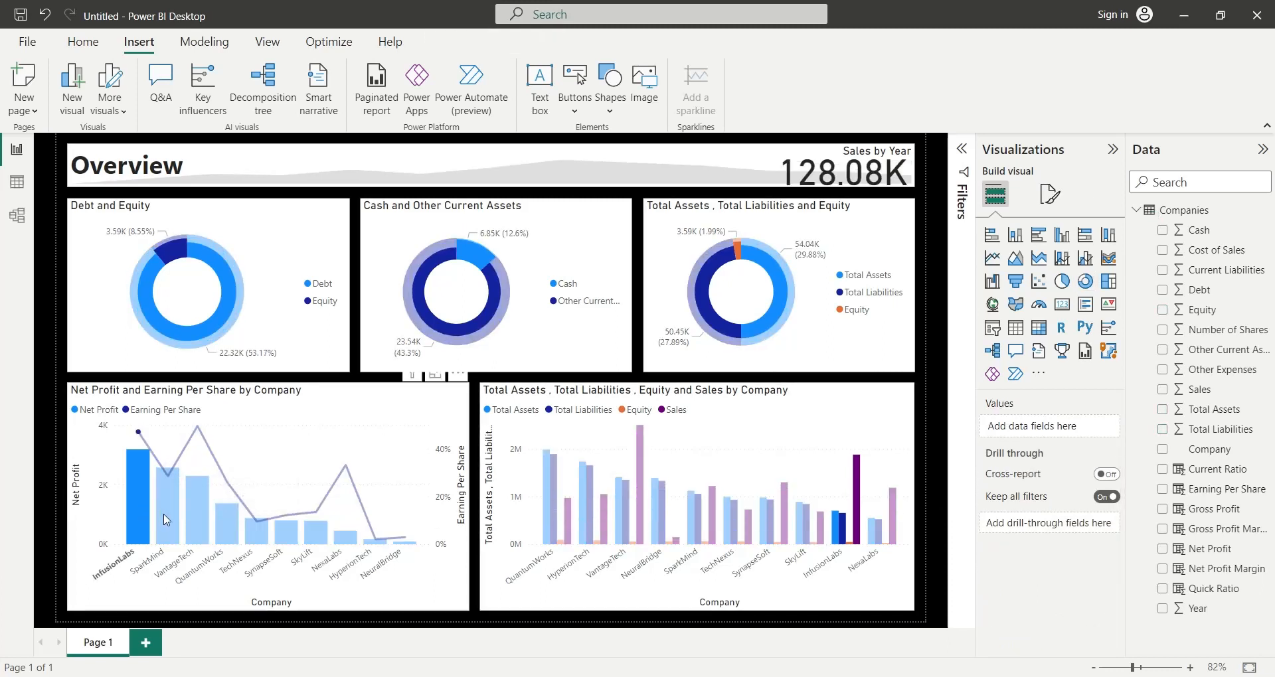
pyautogui.click(179, 522)
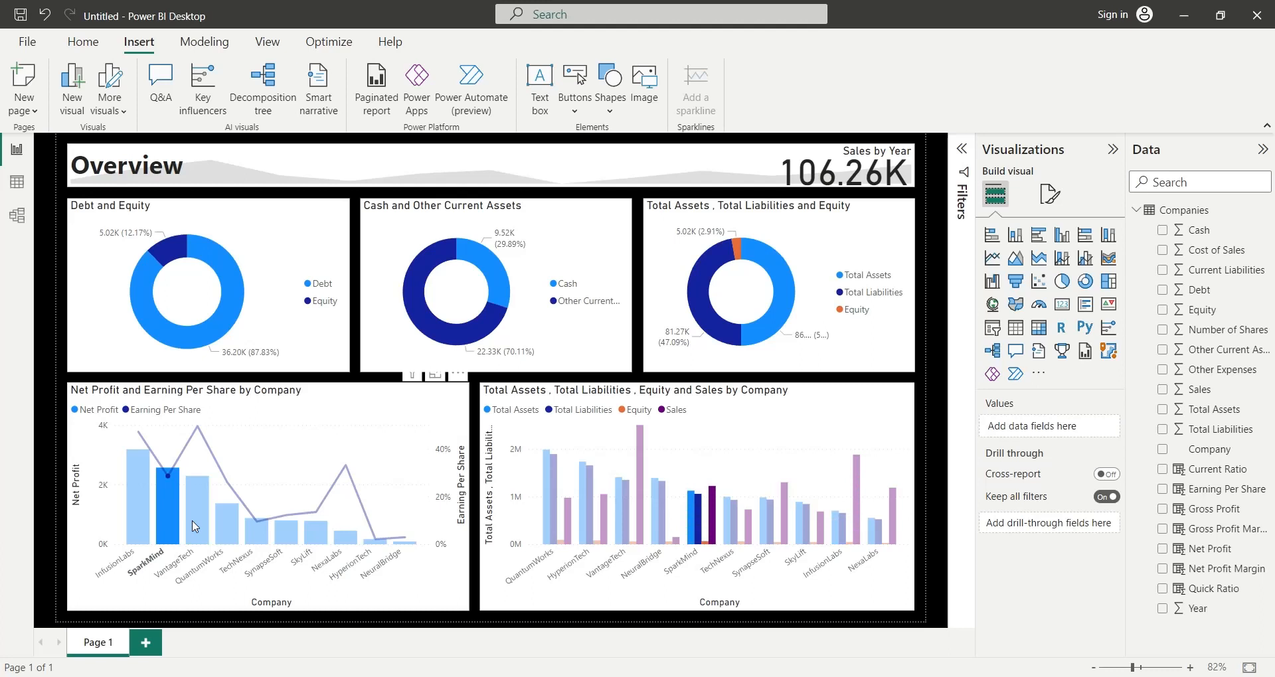
pyautogui.click(193, 523)
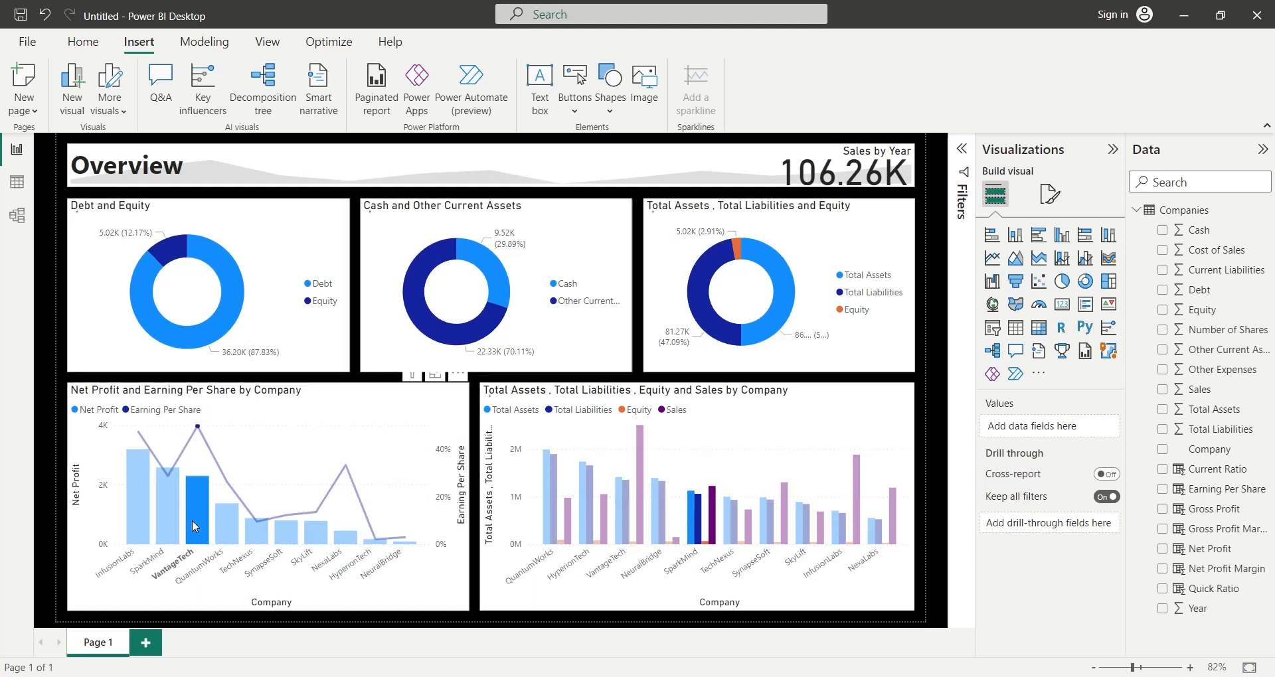
pyautogui.click(226, 528)
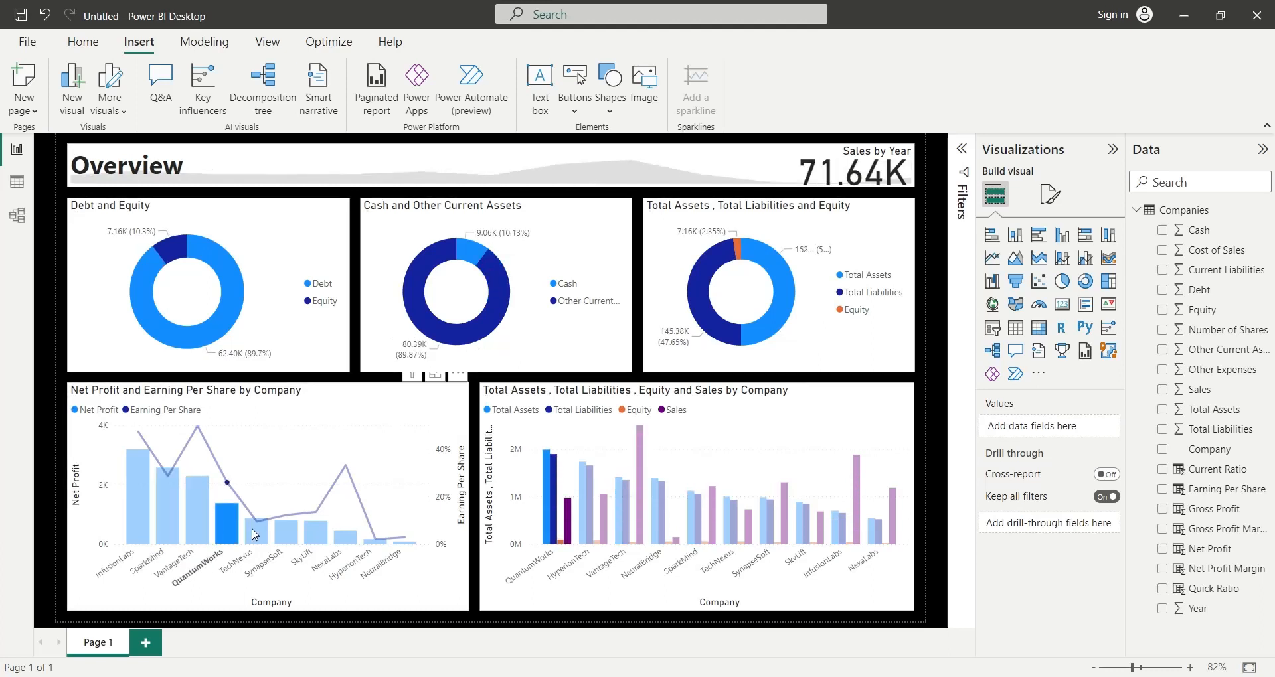
pyautogui.click(285, 535)
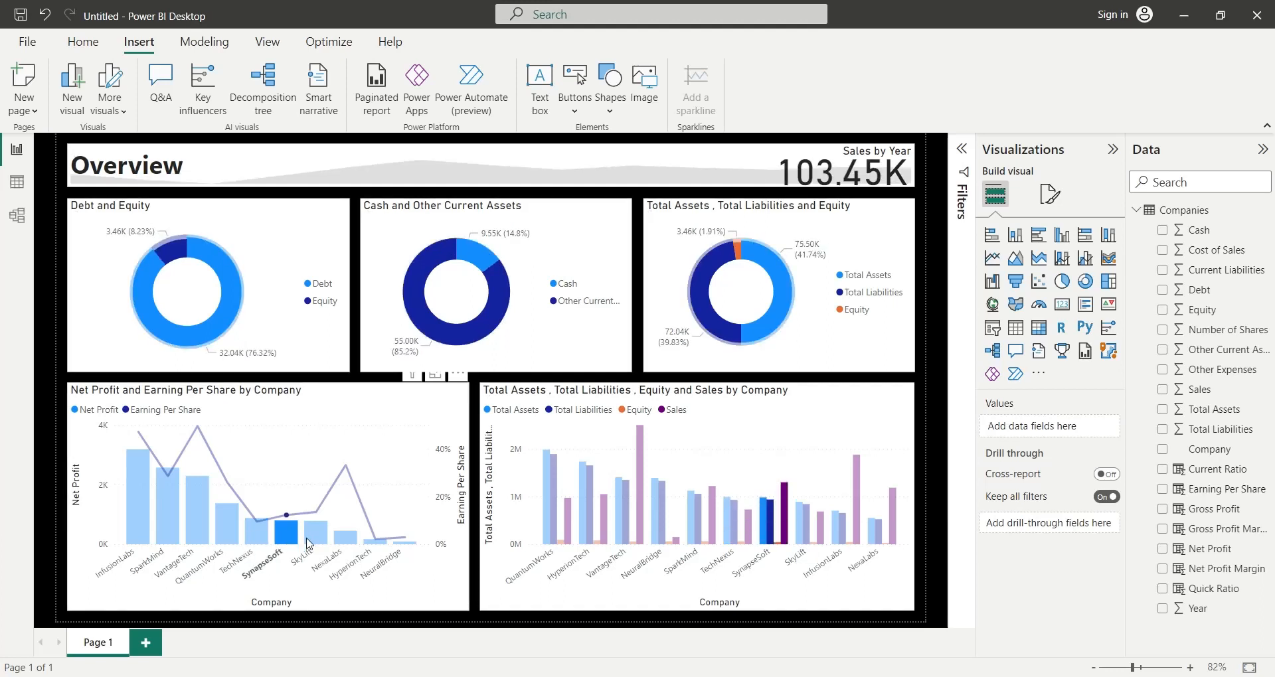
pyautogui.click(309, 541)
pyautogui.click(343, 541)
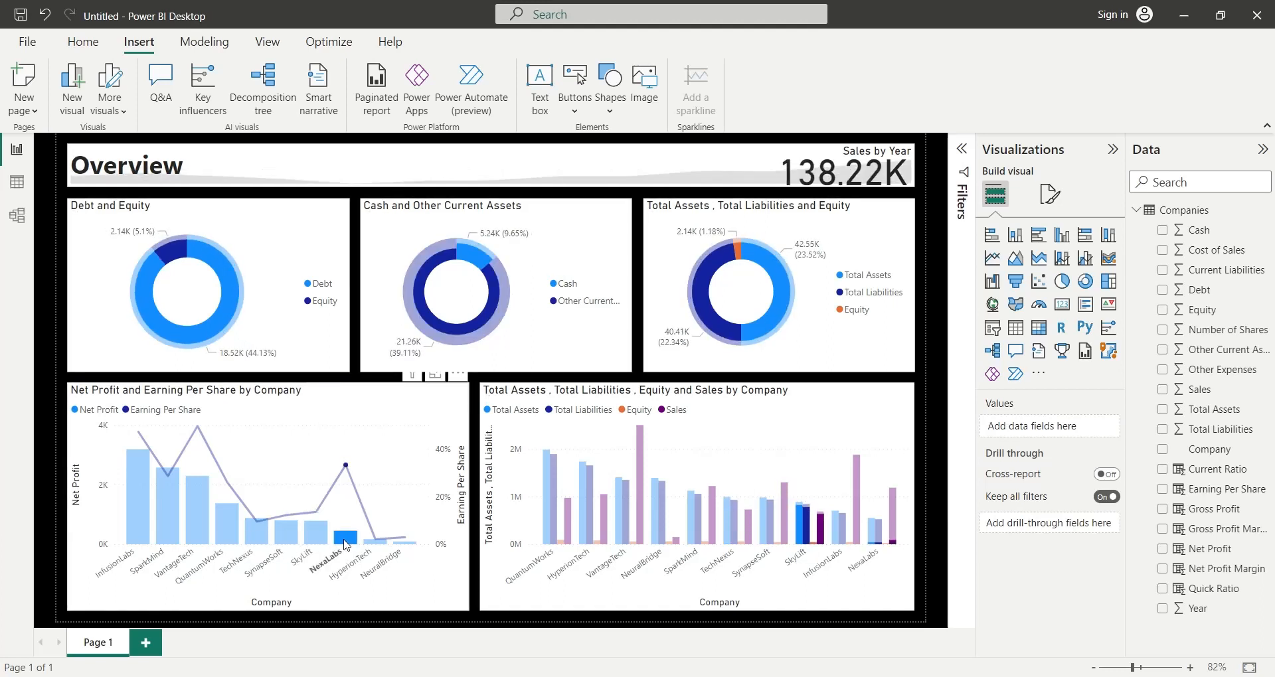
pyautogui.click(400, 548)
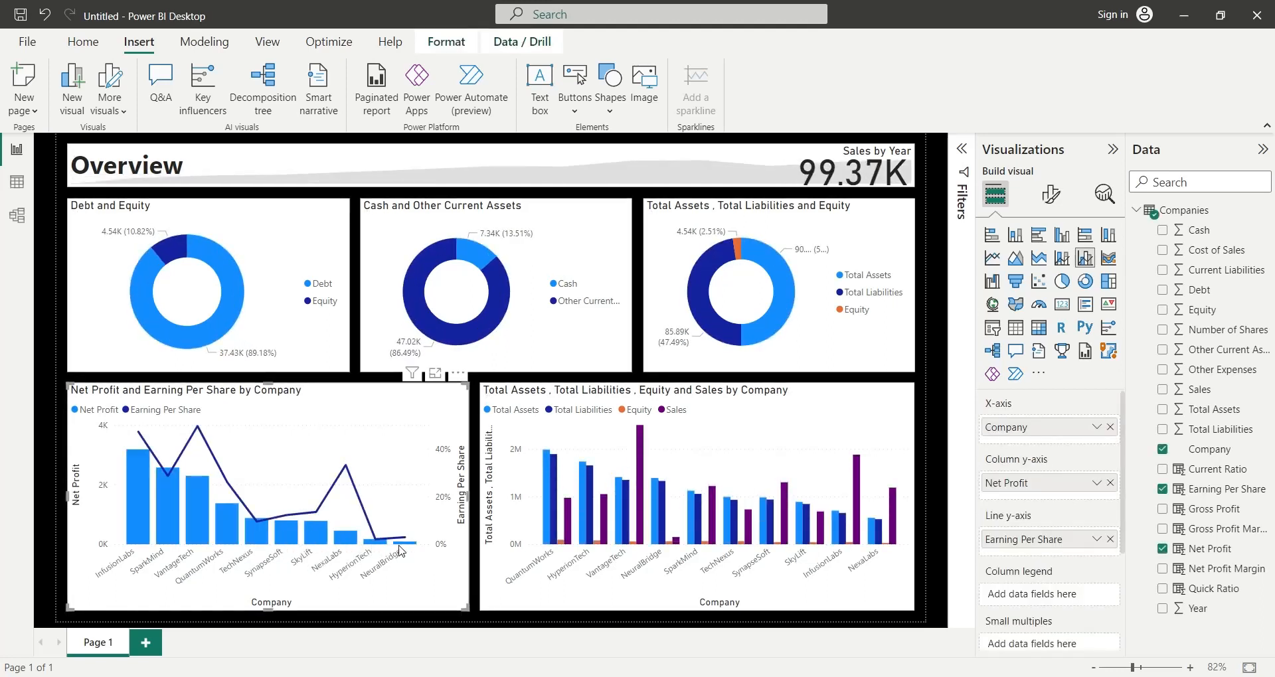
pyautogui.click(403, 545)
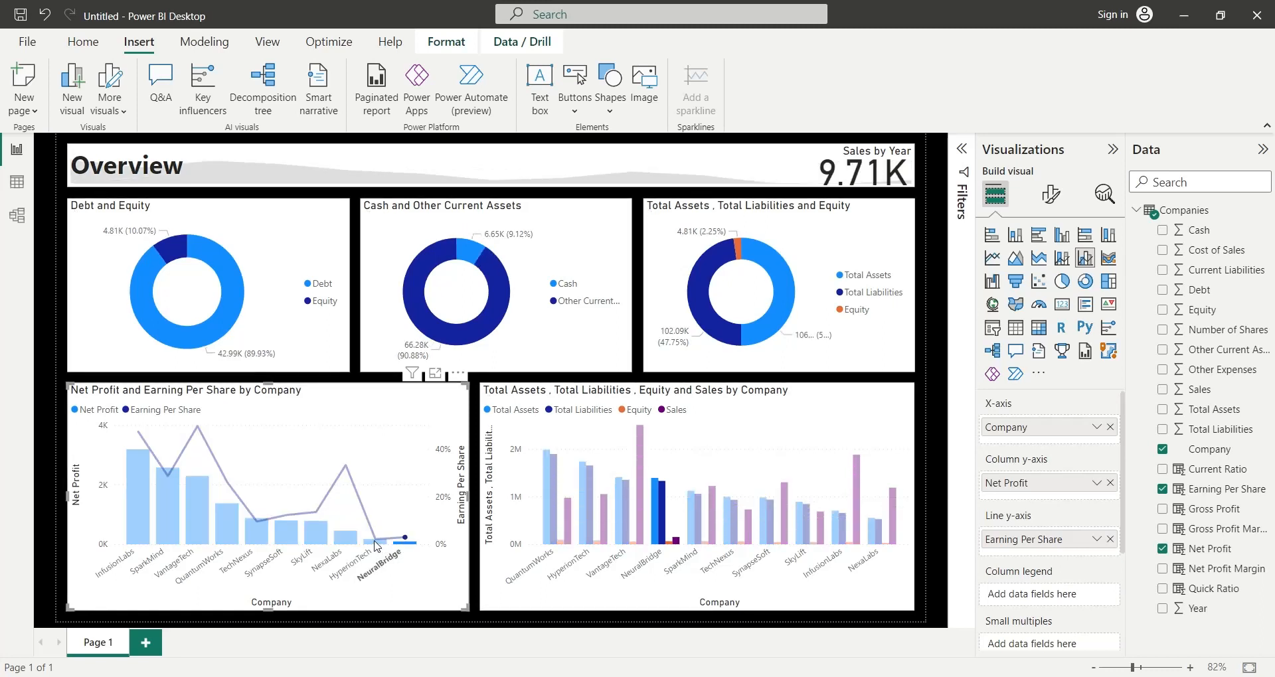
# - Check cross-filtering by highlighting the HyperionTech, NexaLabs, SynapseSoft, TechNexus, QuantumWorks, VantageTech, SparkMind and InfusionLabs columns one after another in the combo chart
pyautogui.click(375, 542)
pyautogui.click(337, 541)
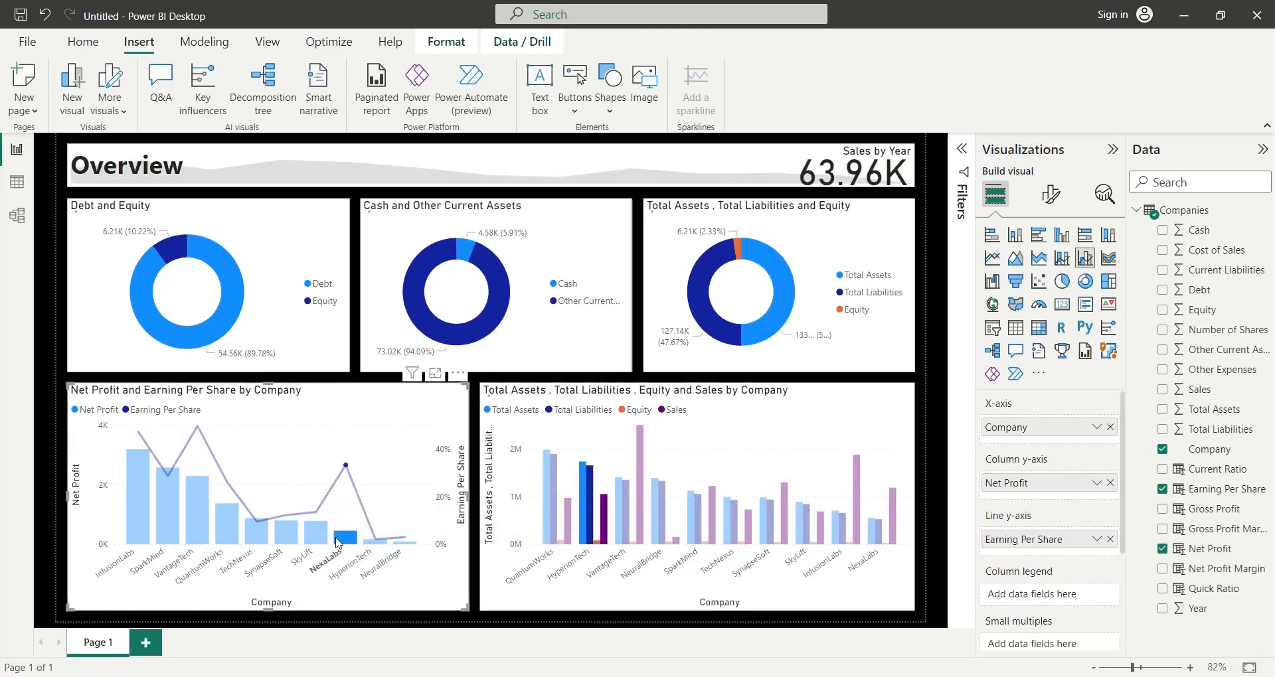
pyautogui.click(286, 531)
pyautogui.click(256, 531)
pyautogui.click(226, 531)
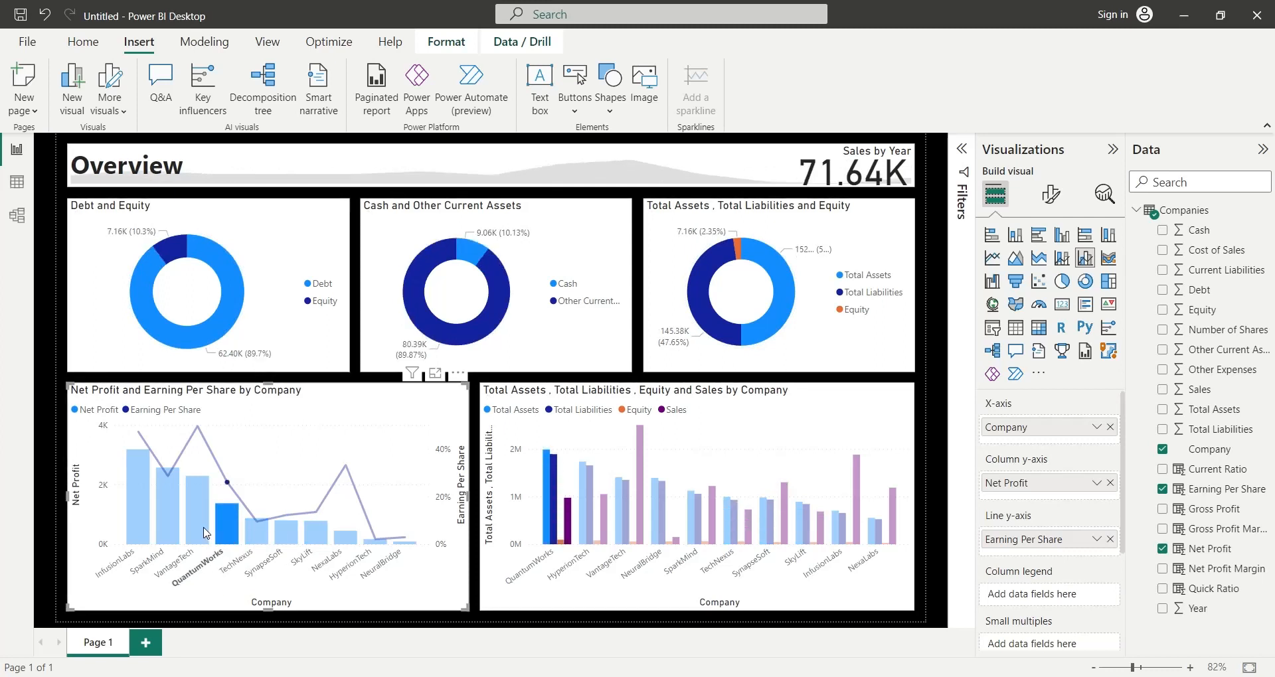
pyautogui.click(198, 528)
pyautogui.click(163, 523)
pyautogui.click(137, 519)
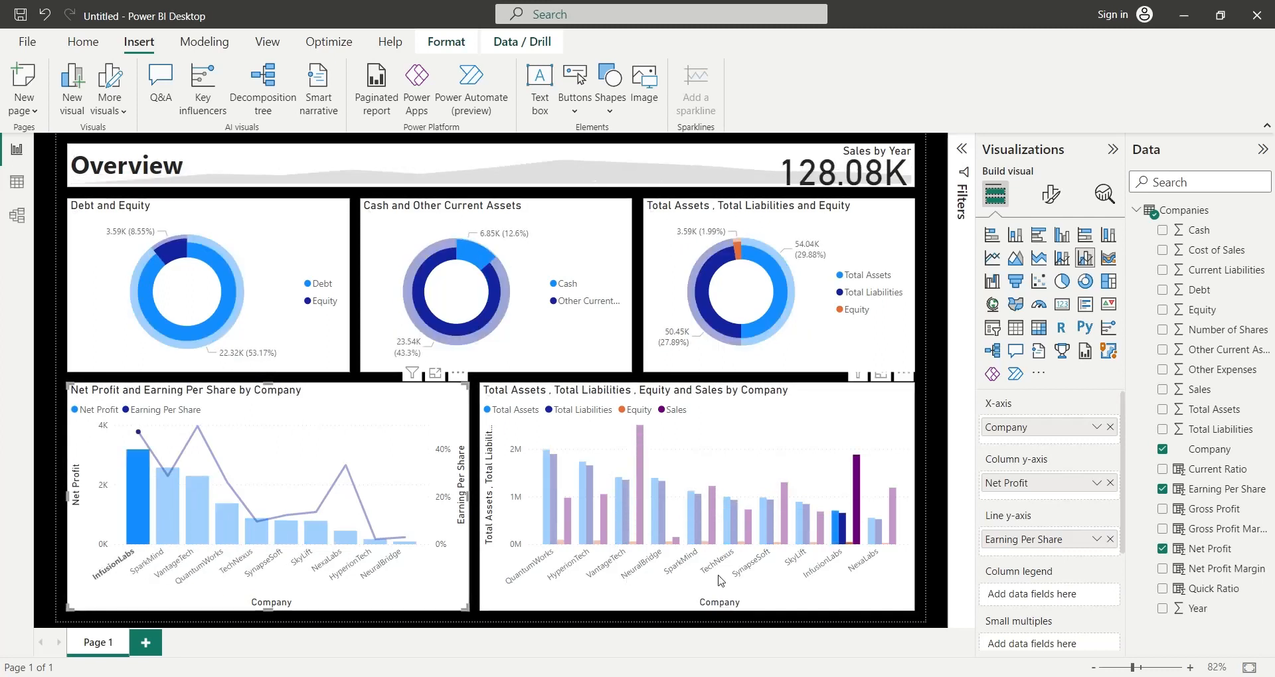
pyautogui.click(923, 556)
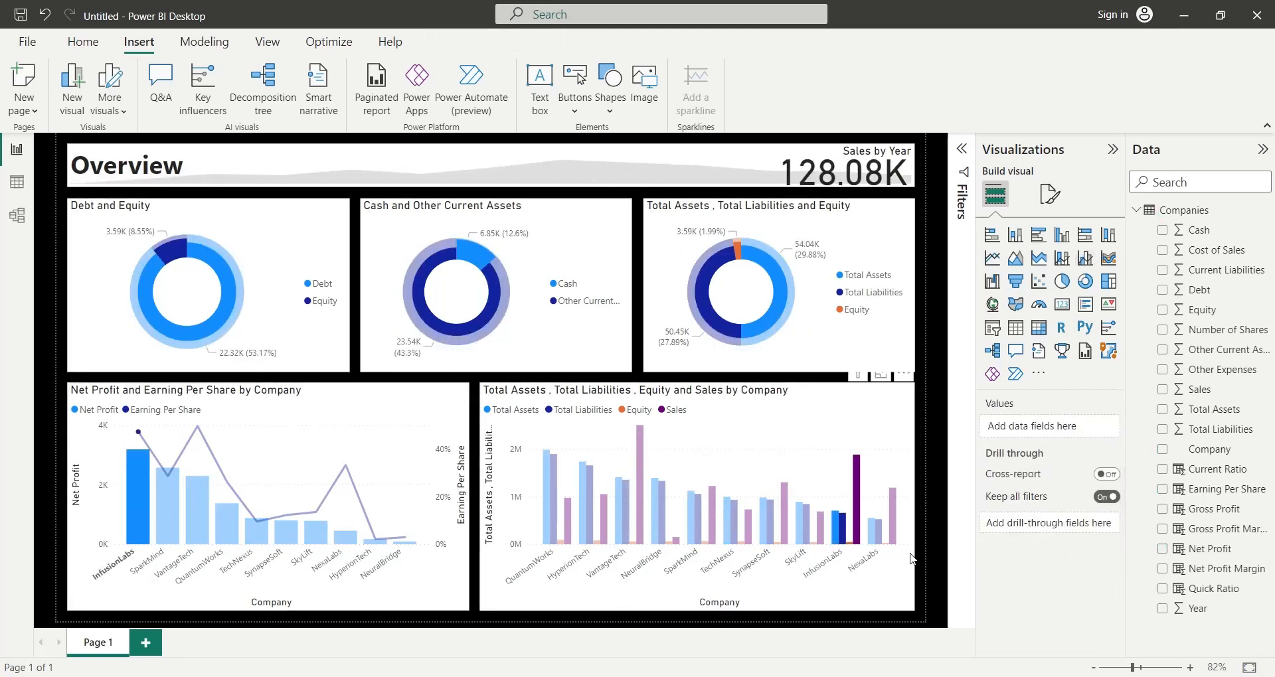
# - Check cross-filtering from the clustered column chart by highlighting InfusionLabs, SkyLift, SynapseSoft and TechNexus one after another, and clear the highlight
pyautogui.click(856, 537)
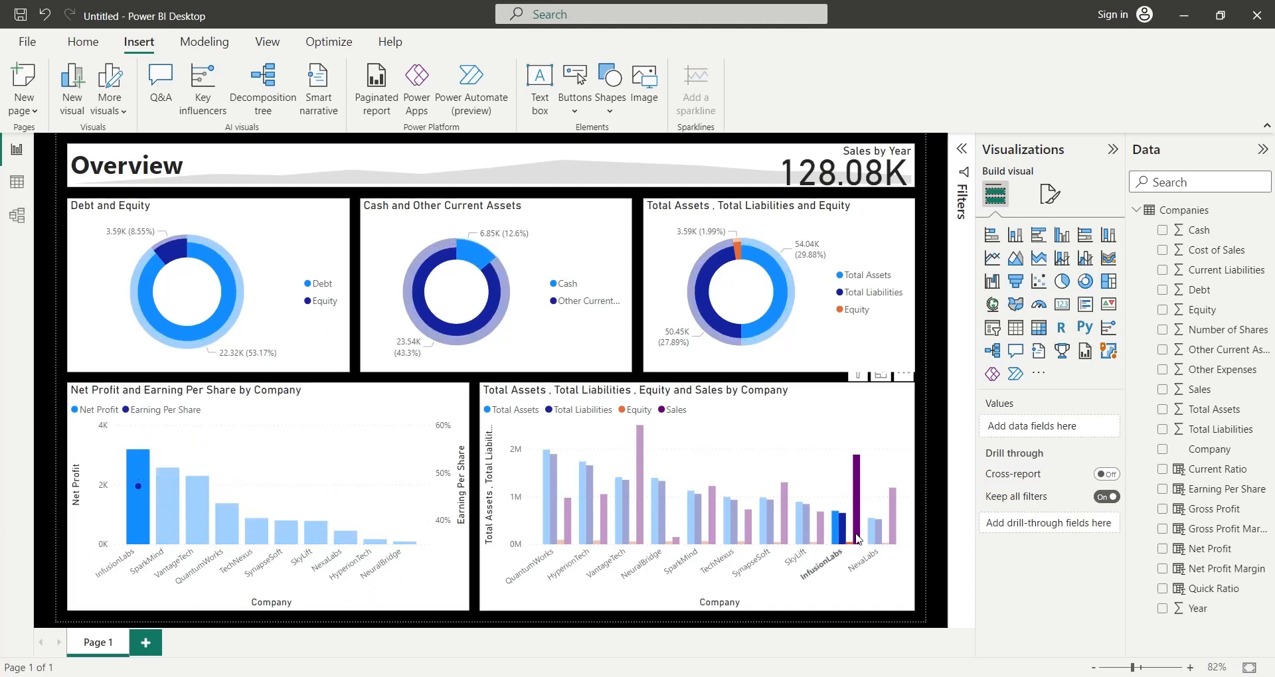
pyautogui.click(798, 531)
pyautogui.click(770, 528)
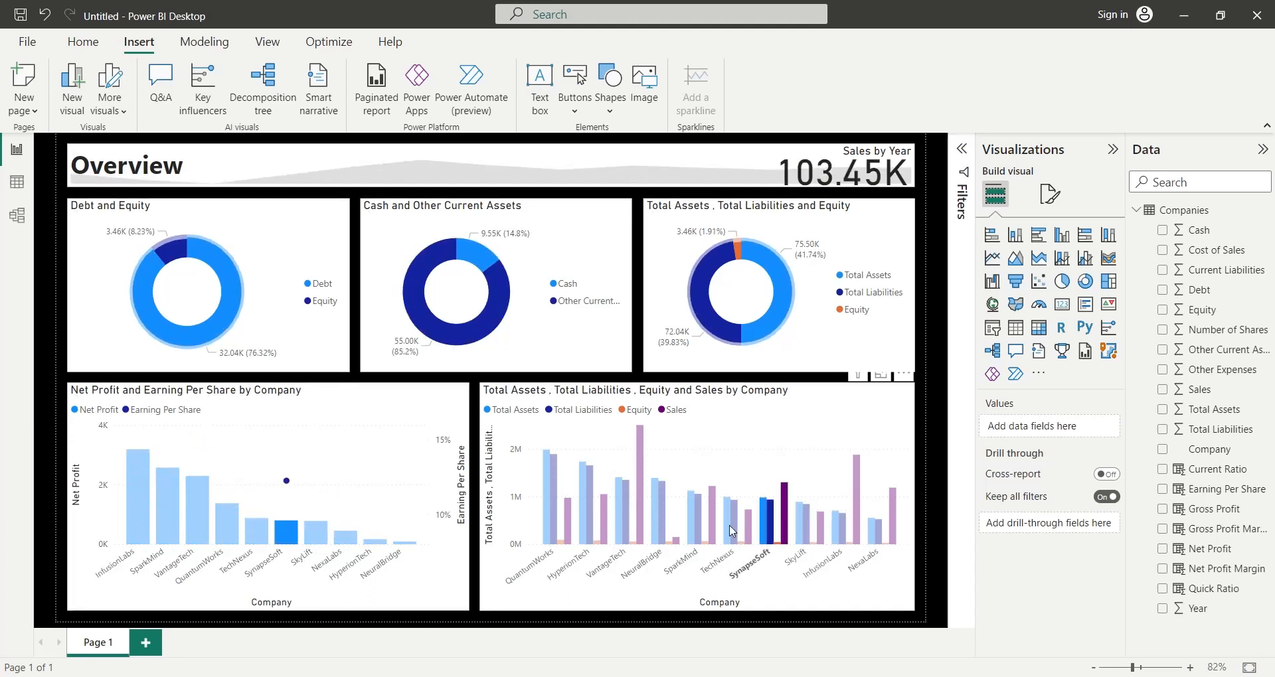
pyautogui.click(735, 529)
pyautogui.click(733, 531)
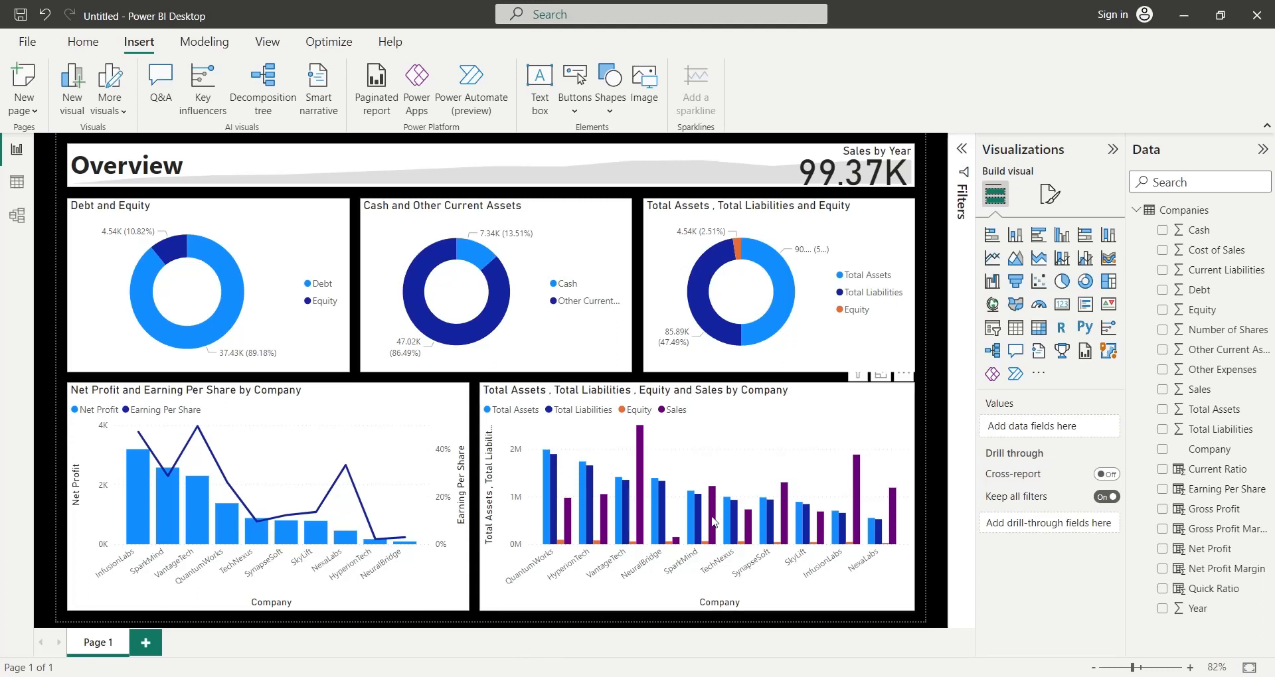
# - Rename the report page Page 1 as Overview
pyautogui.doubleClick(117, 652)
pyautogui.write('Overview')
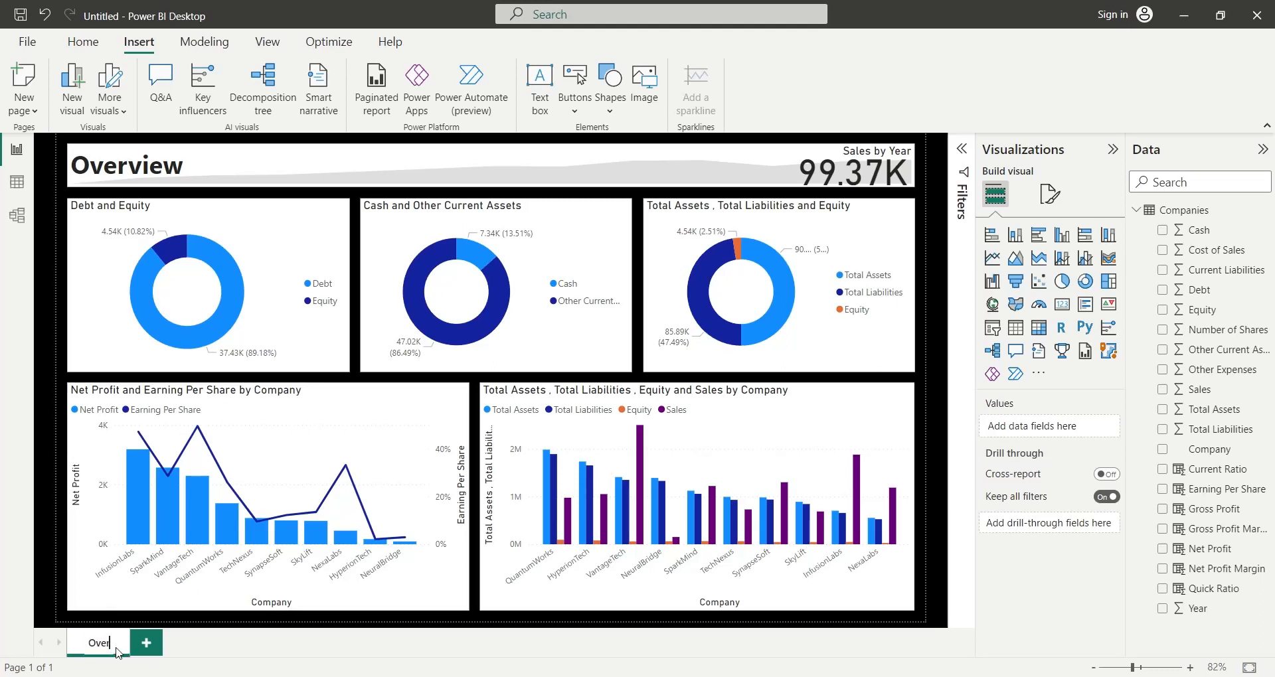
pyautogui.press('Return')
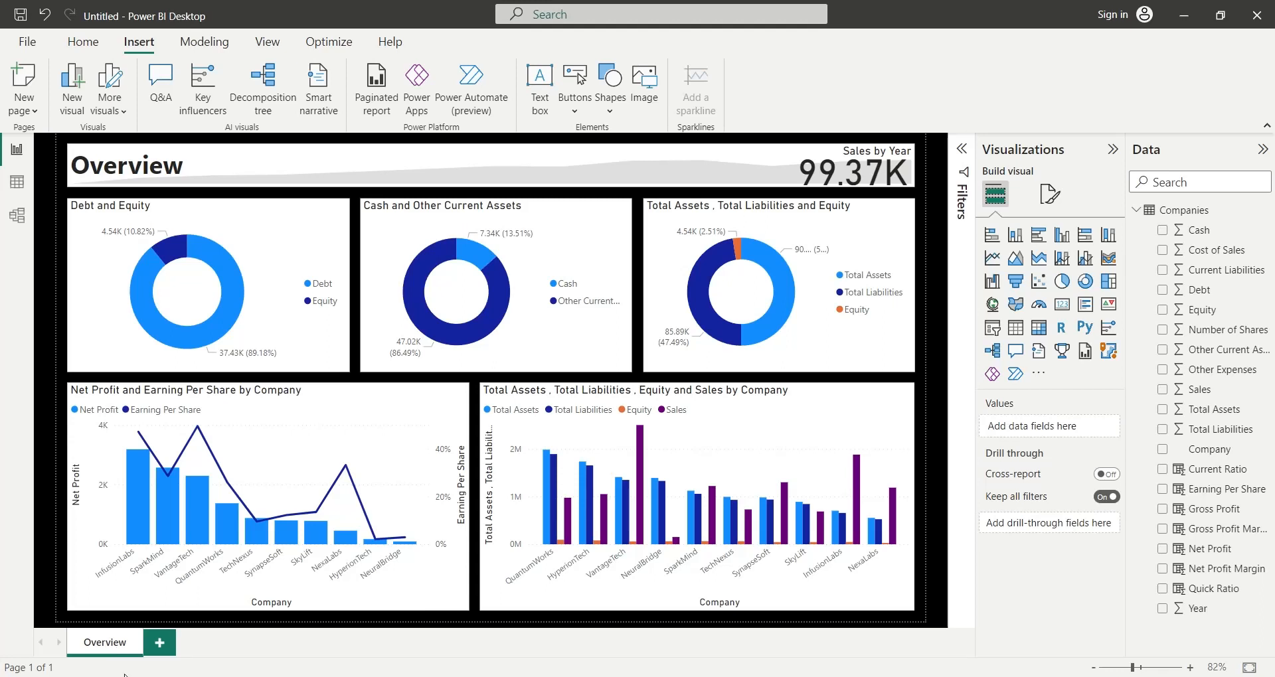
# - Duplicate the Overview page and rename the copy as Earning Performance
pyautogui.rightClick(130, 653)
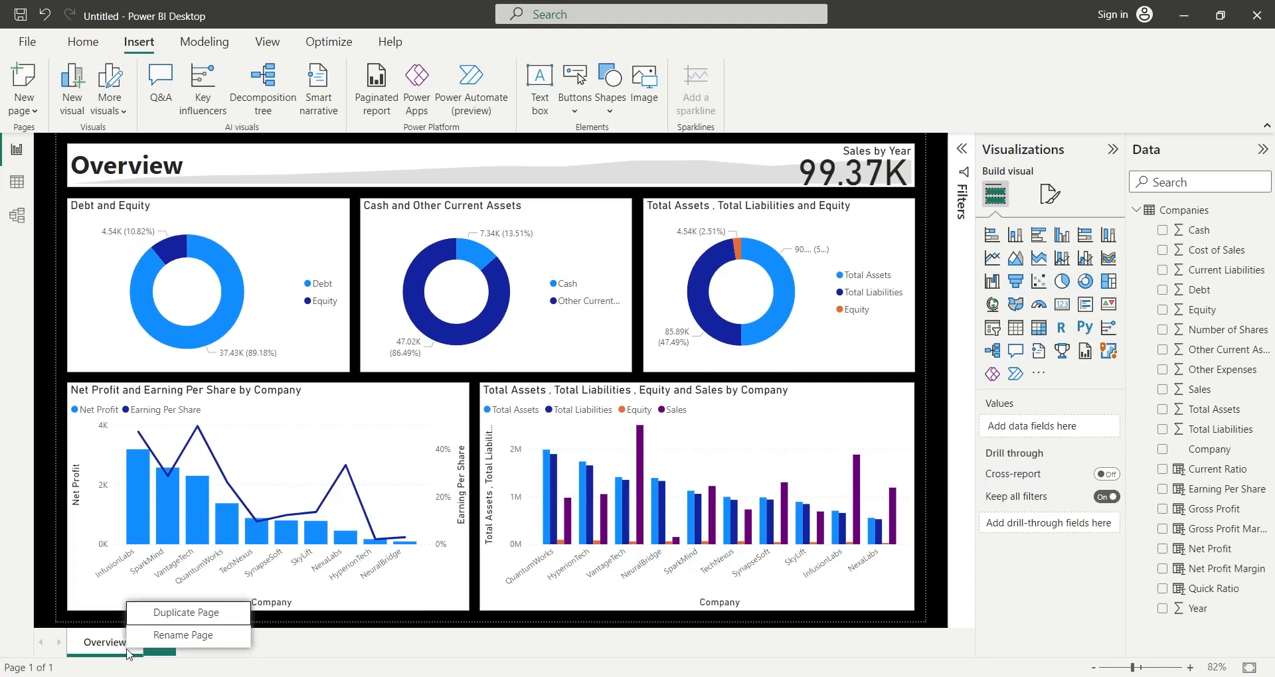
pyautogui.click(166, 609)
pyautogui.doubleClick(179, 644)
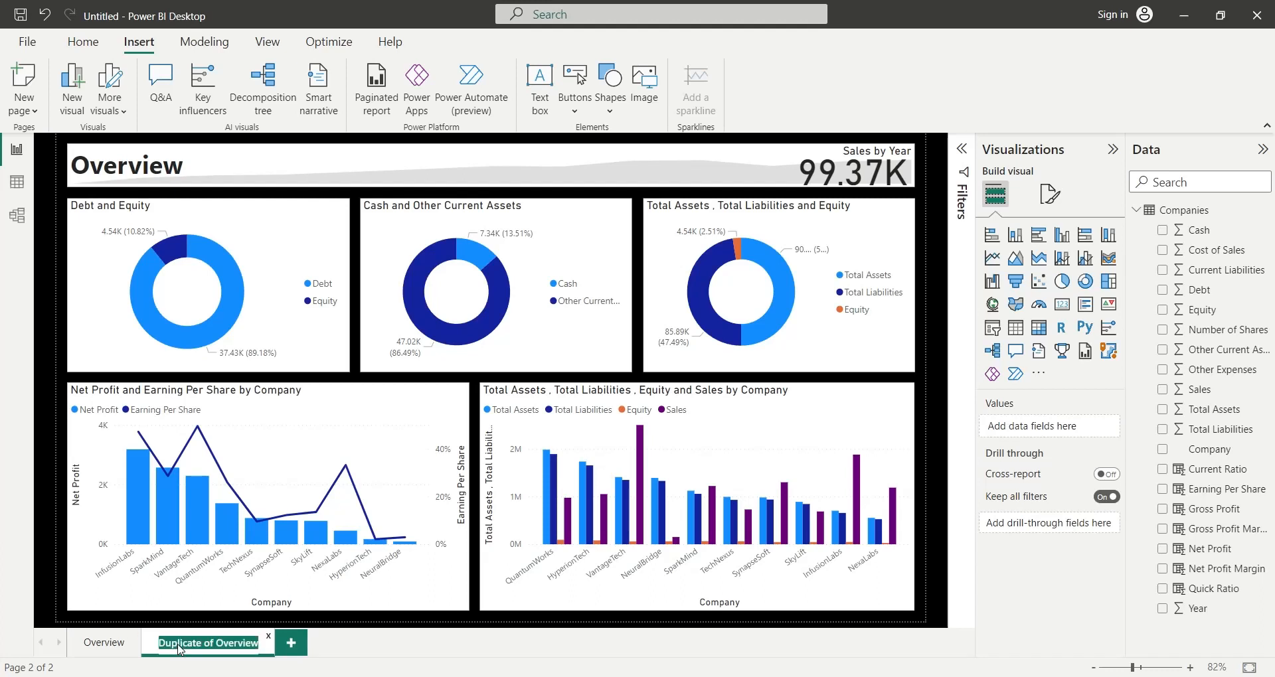
pyautogui.write('Earning')
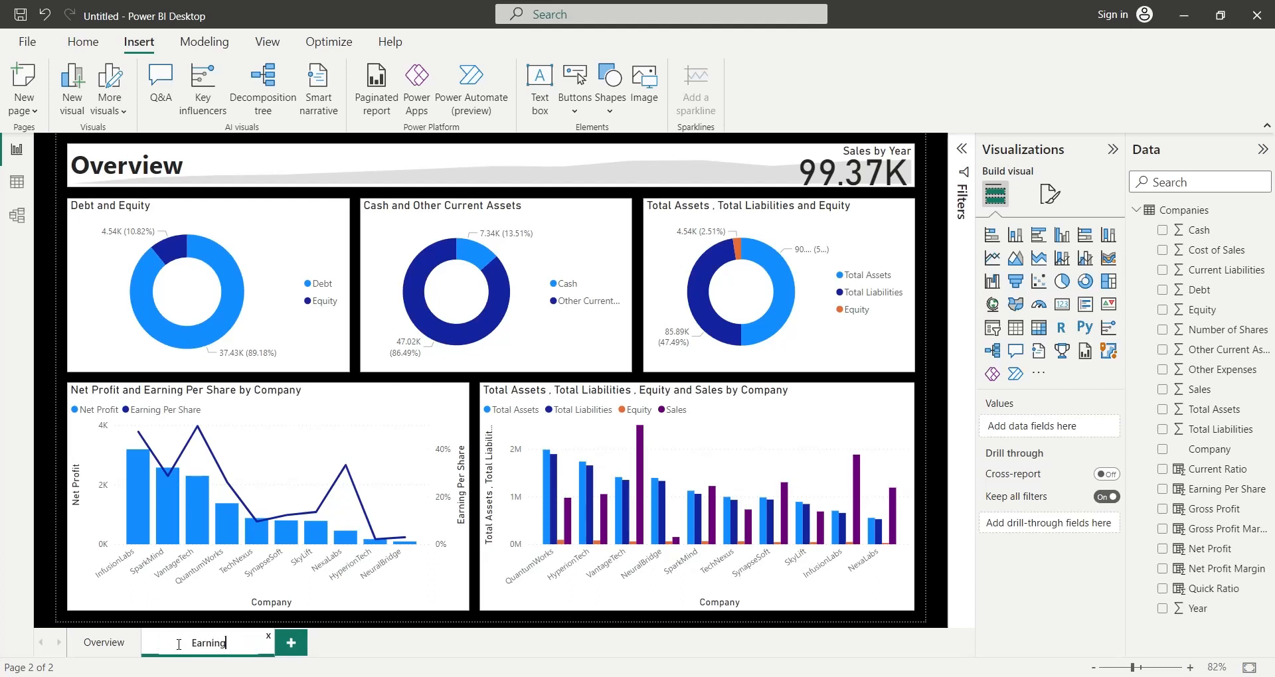
pyautogui.write(' Performance')
pyautogui.press('Return')
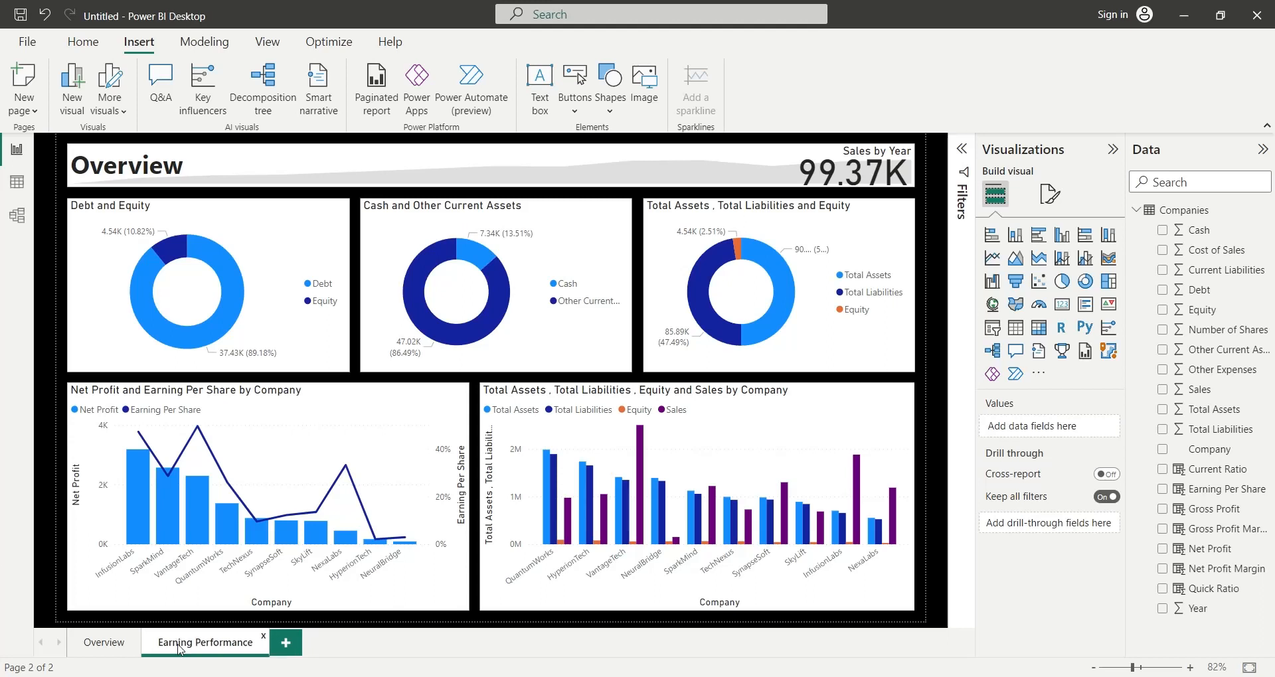
# - Replace the heading text on the duplicated page with Earning Performance, formatted at font size 28 and bold
pyautogui.doubleClick(177, 644)
pyautogui.hotkey('ctrl', 'c')
pyautogui.doubleClick(132, 165)
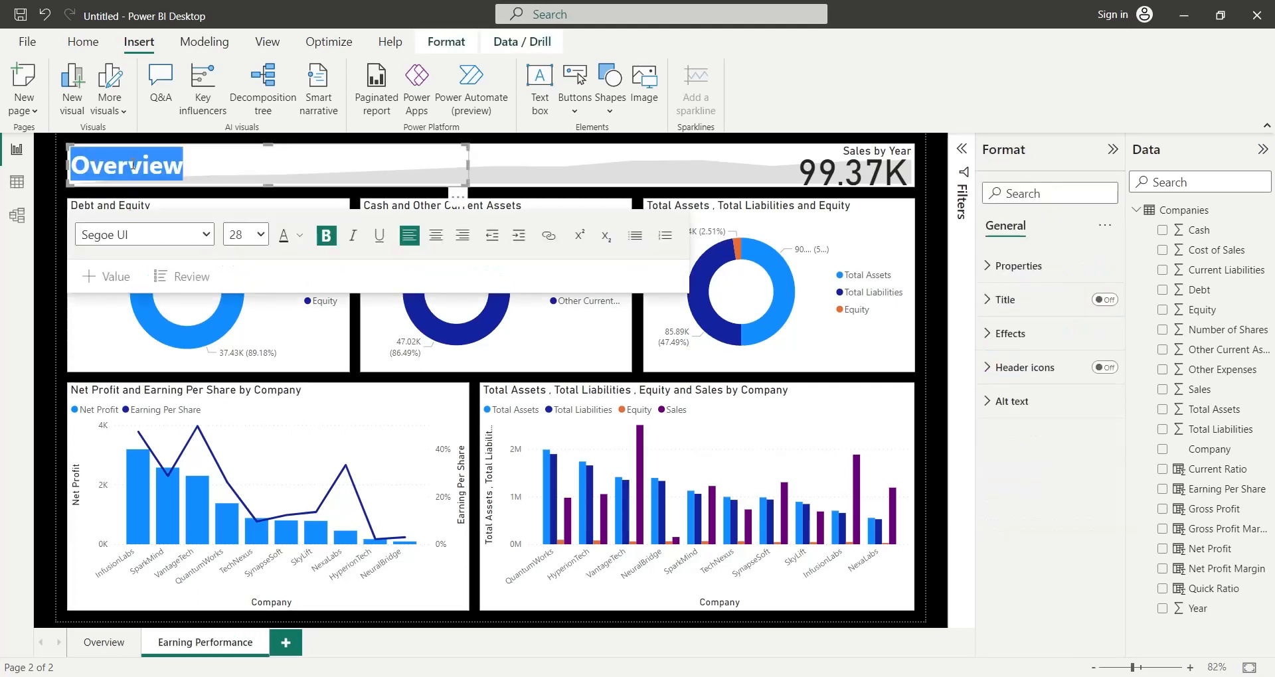
pyautogui.hotkey('ctrl', 'v')
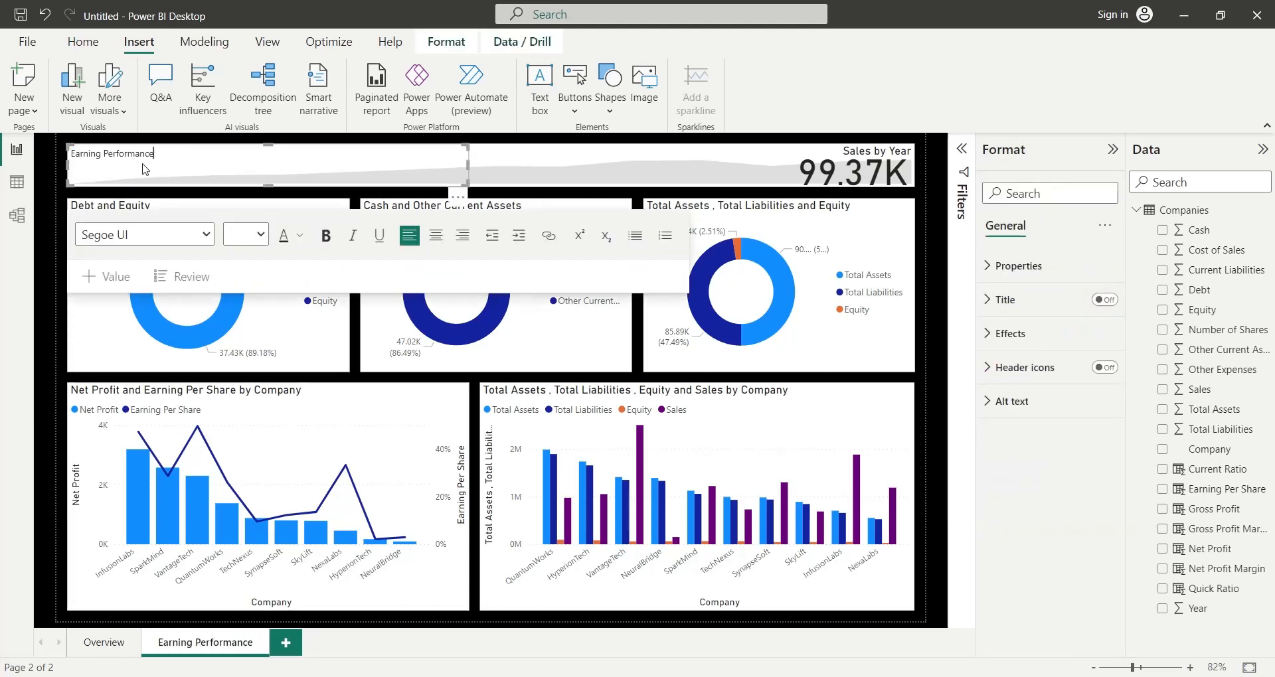
pyautogui.hotkey('ctrl', 'a')
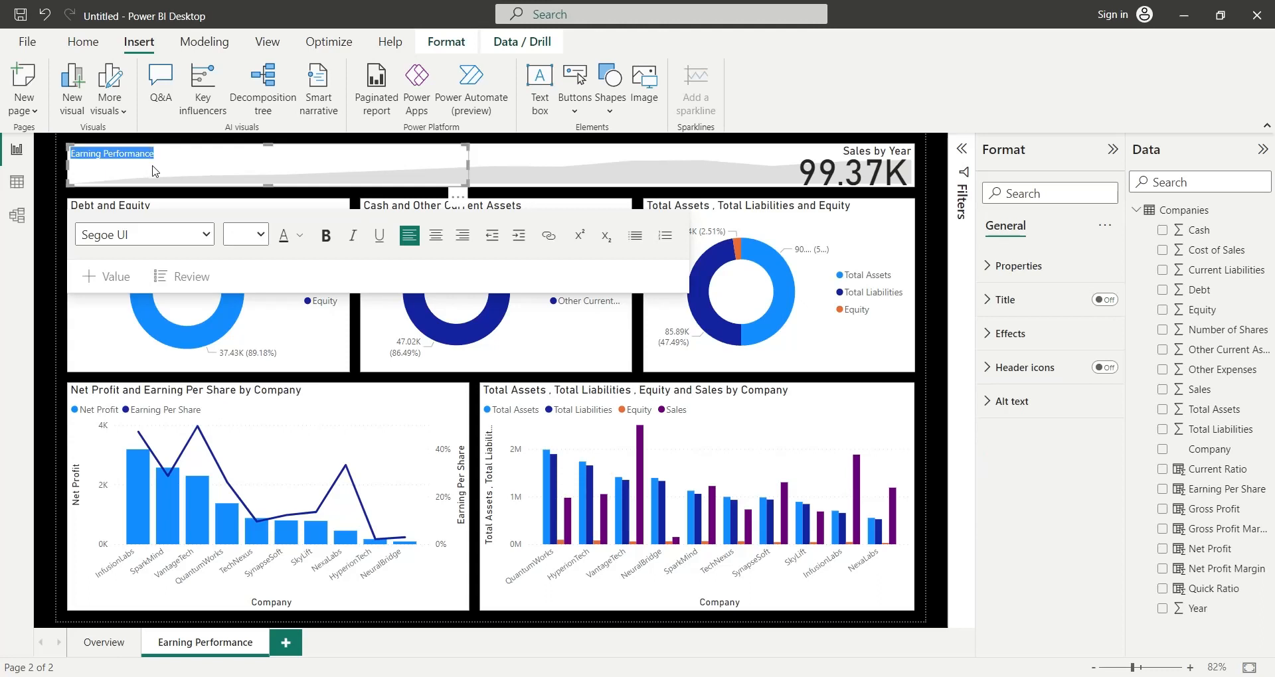
pyautogui.click(261, 234)
pyautogui.click(259, 440)
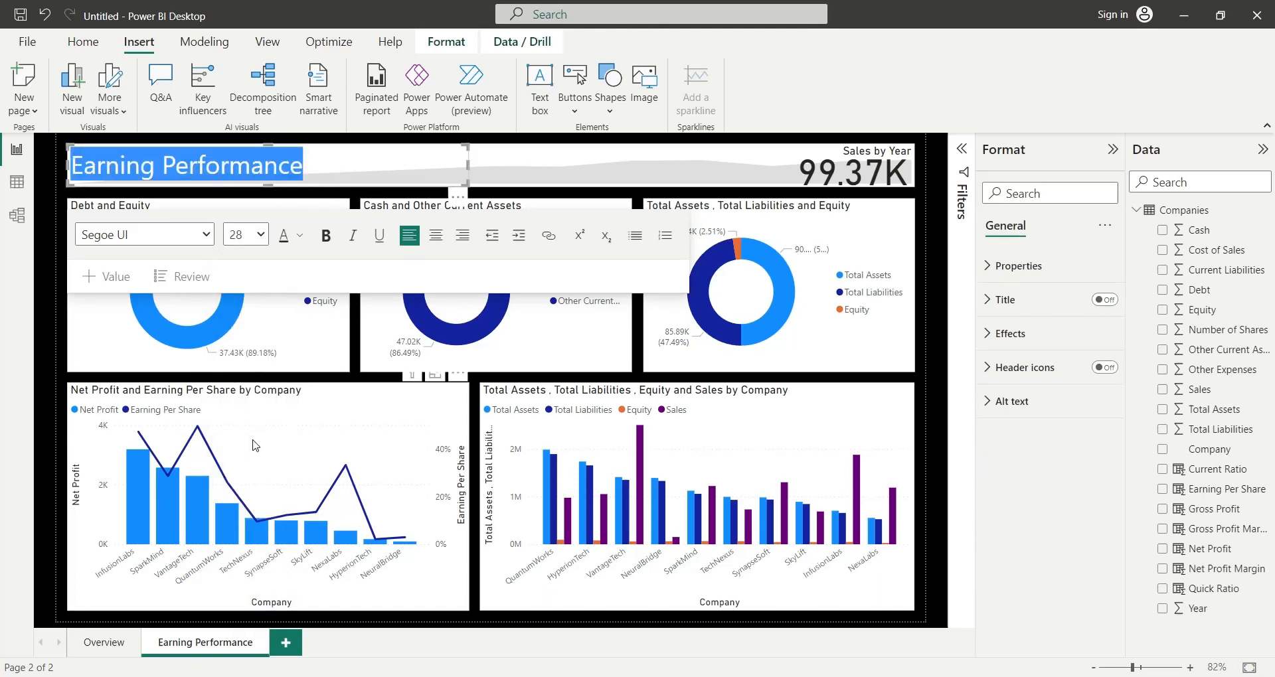
pyautogui.click(324, 237)
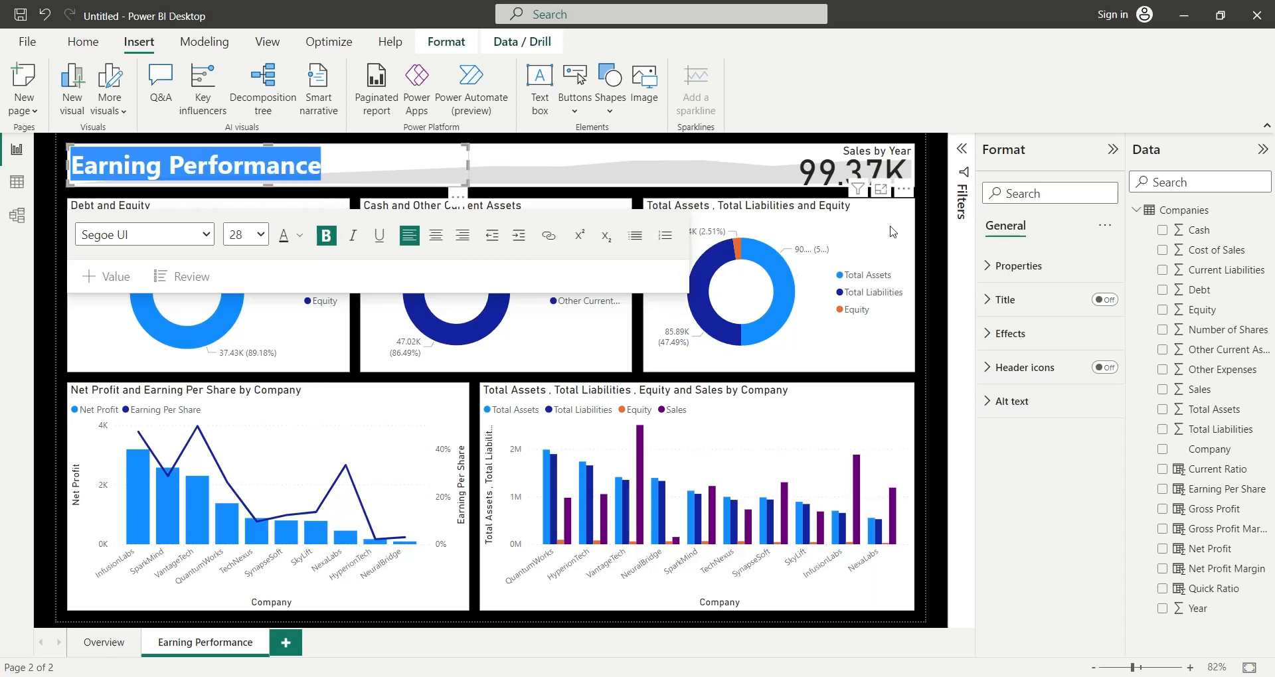
# - Replace Sales in the KPI visual's value with Earning Per Share, summarized by average and renamed to Earning Per Share
pyautogui.click(889, 190)
pyautogui.click(896, 177)
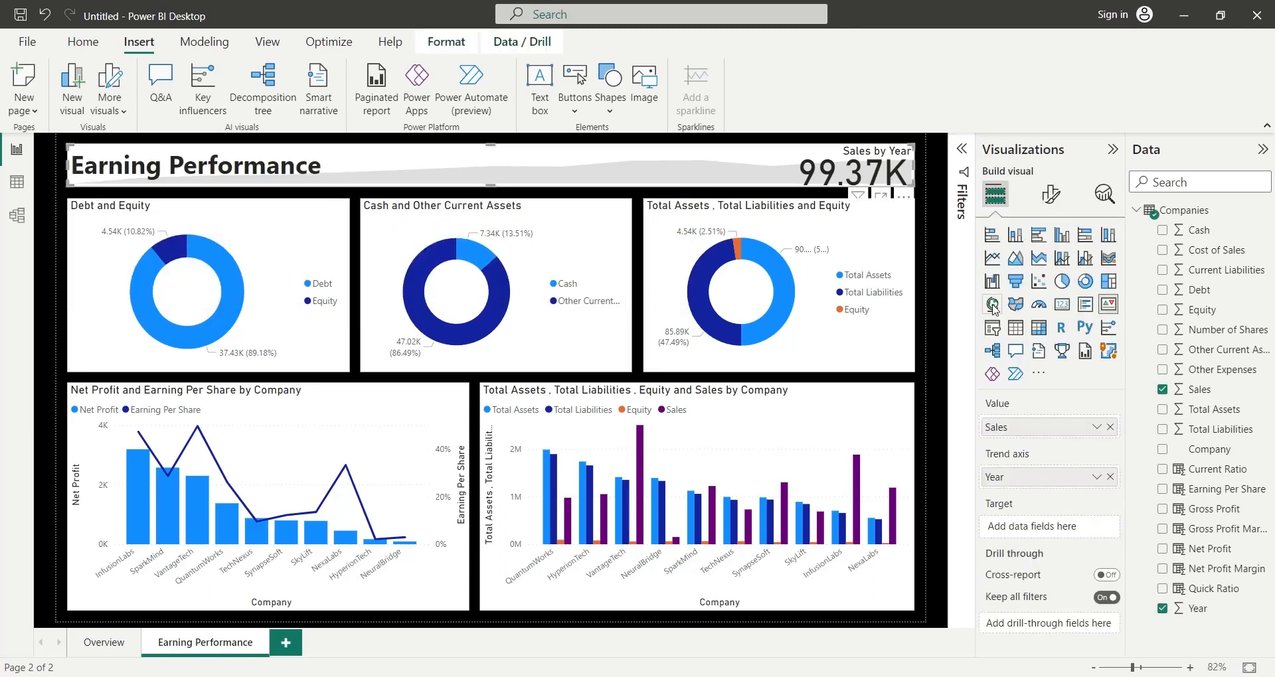
pyautogui.click(1110, 427)
pyautogui.moveTo(1219, 489); pyautogui.dragTo(1089, 428)
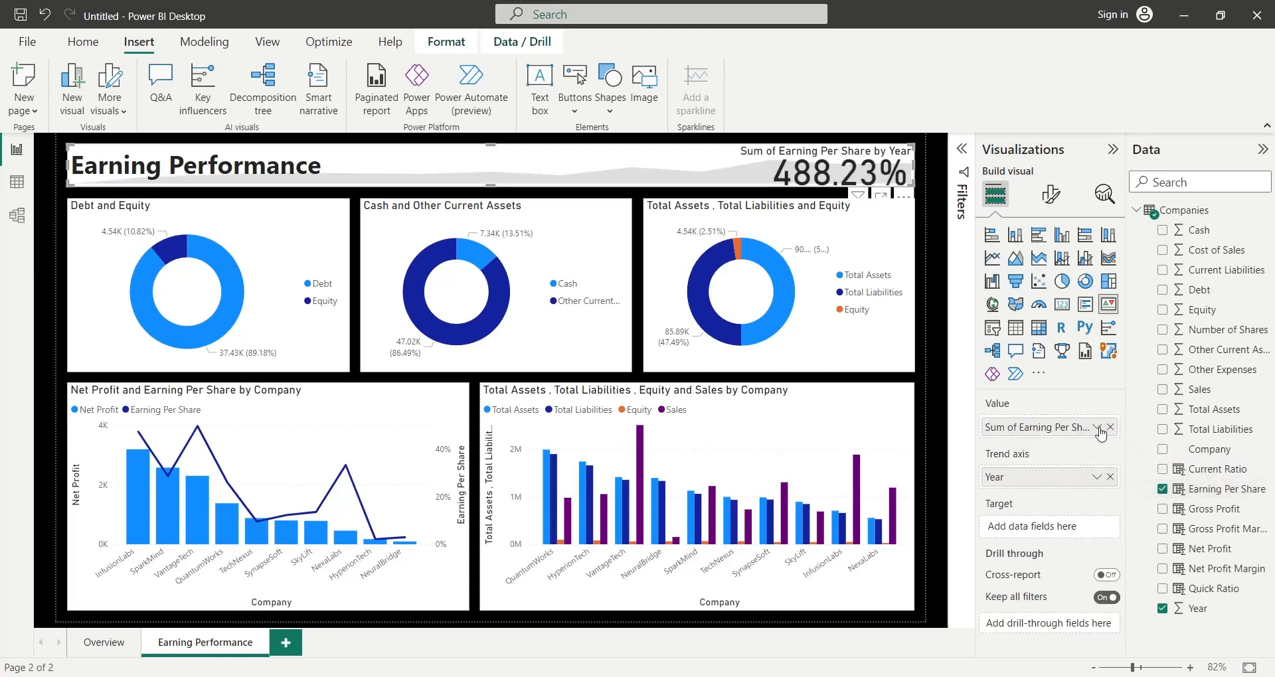
pyautogui.click(1096, 427)
pyautogui.click(1140, 243)
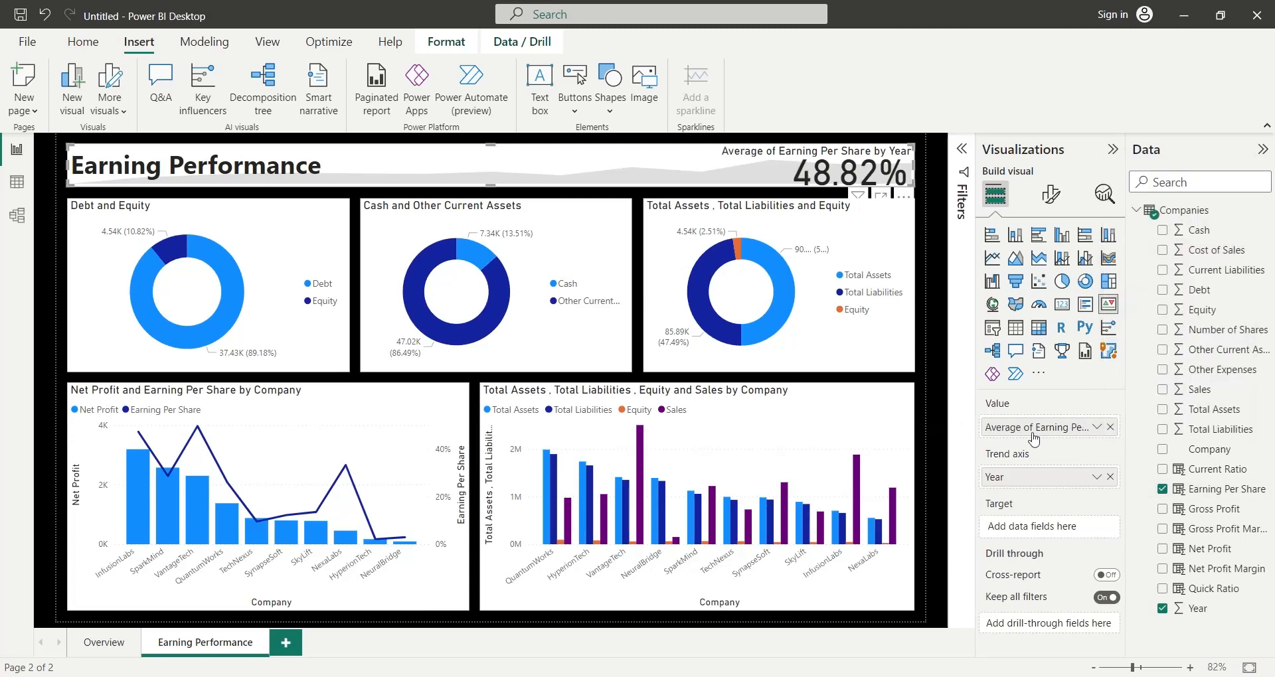
pyautogui.doubleClick(1028, 429)
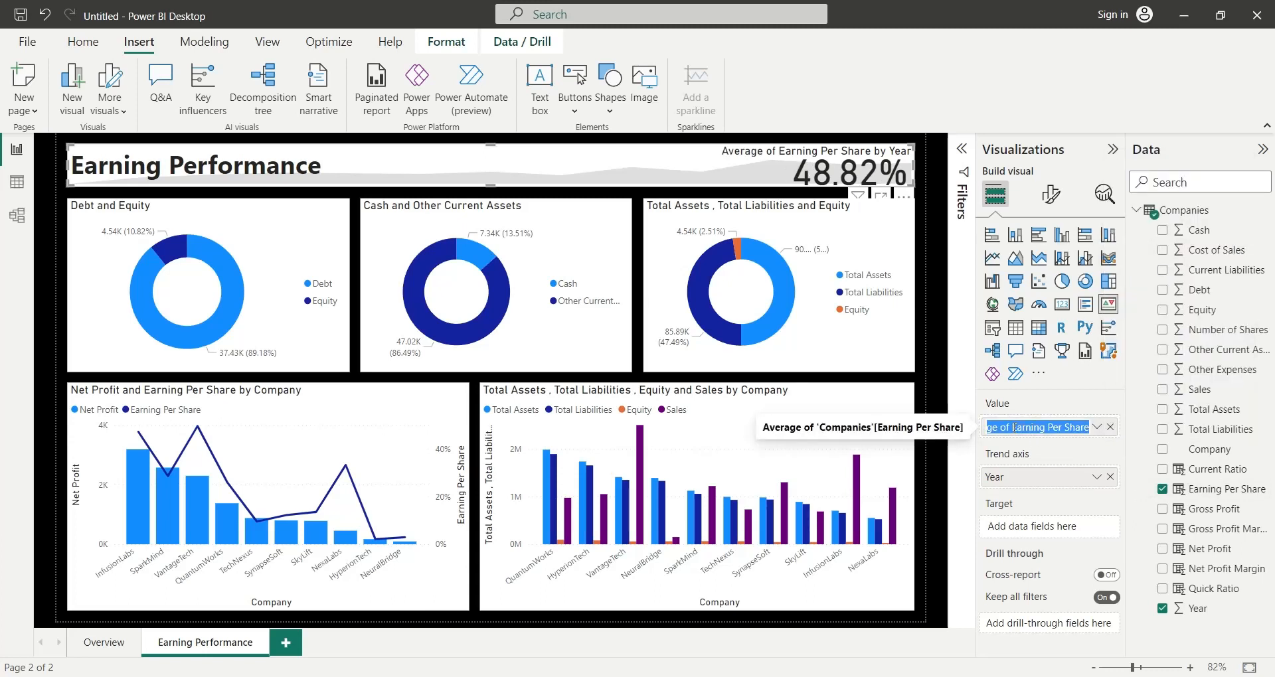
pyautogui.write('Earning Per Share')
pyautogui.press('Return')
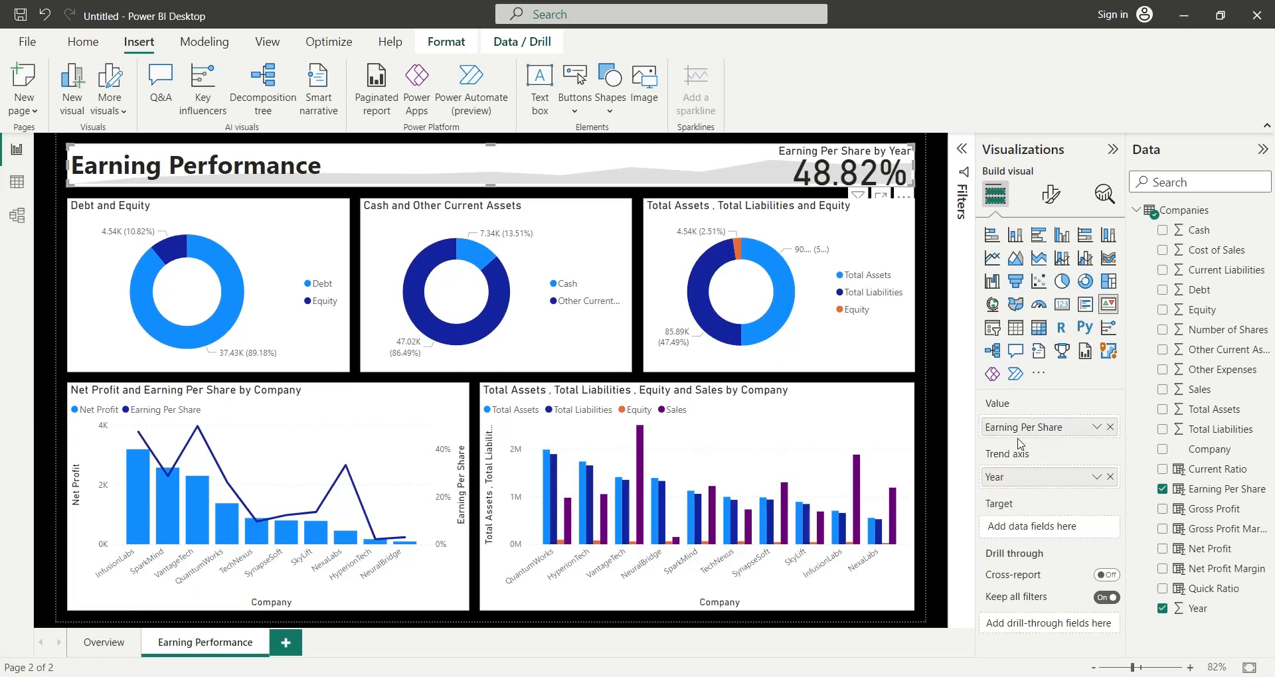
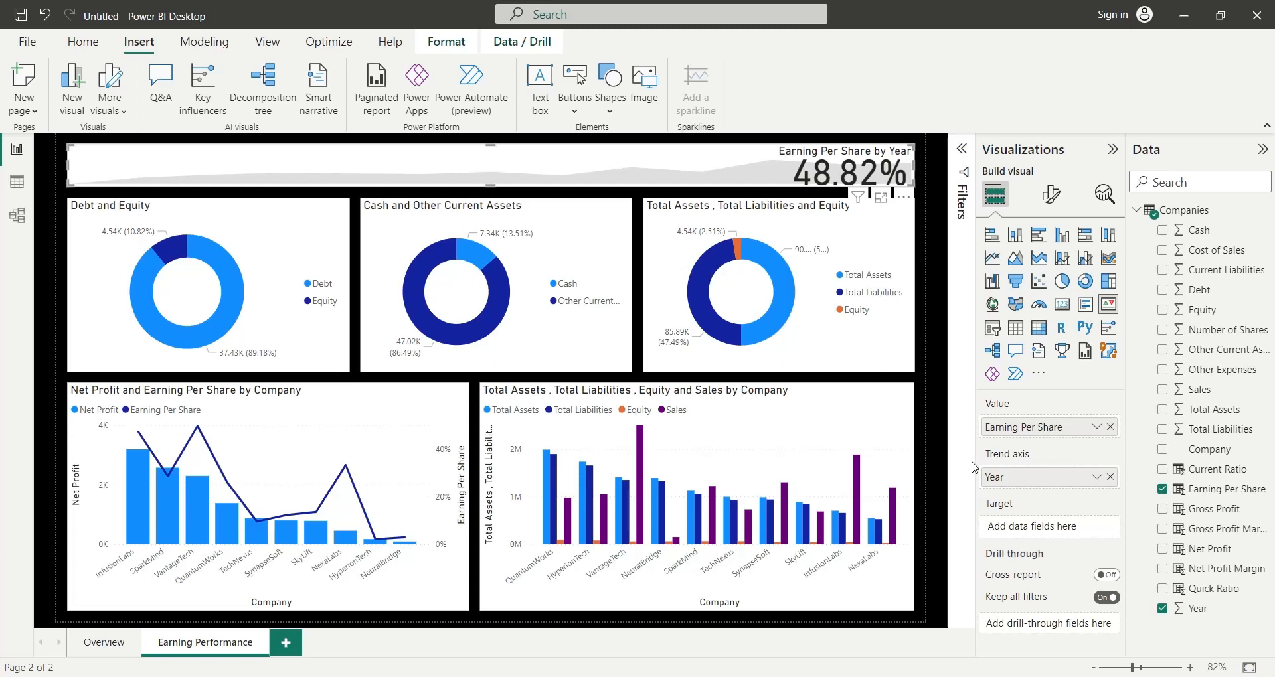
# - Replace the Total Assets, Total Liabilities, Equity and Sales by Company chart with a copy of the Net Profit and Earning Per Share by Company chart
pyautogui.click(818, 603)
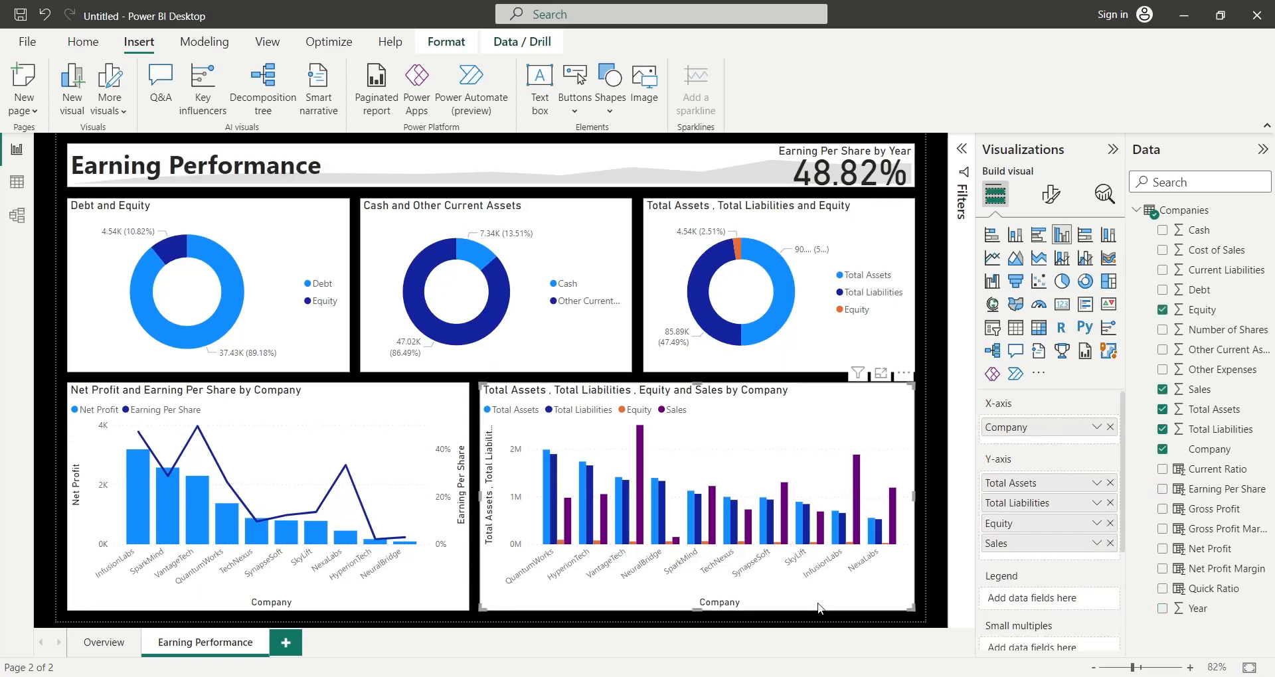
pyautogui.press('Delete')
pyautogui.click(438, 408)
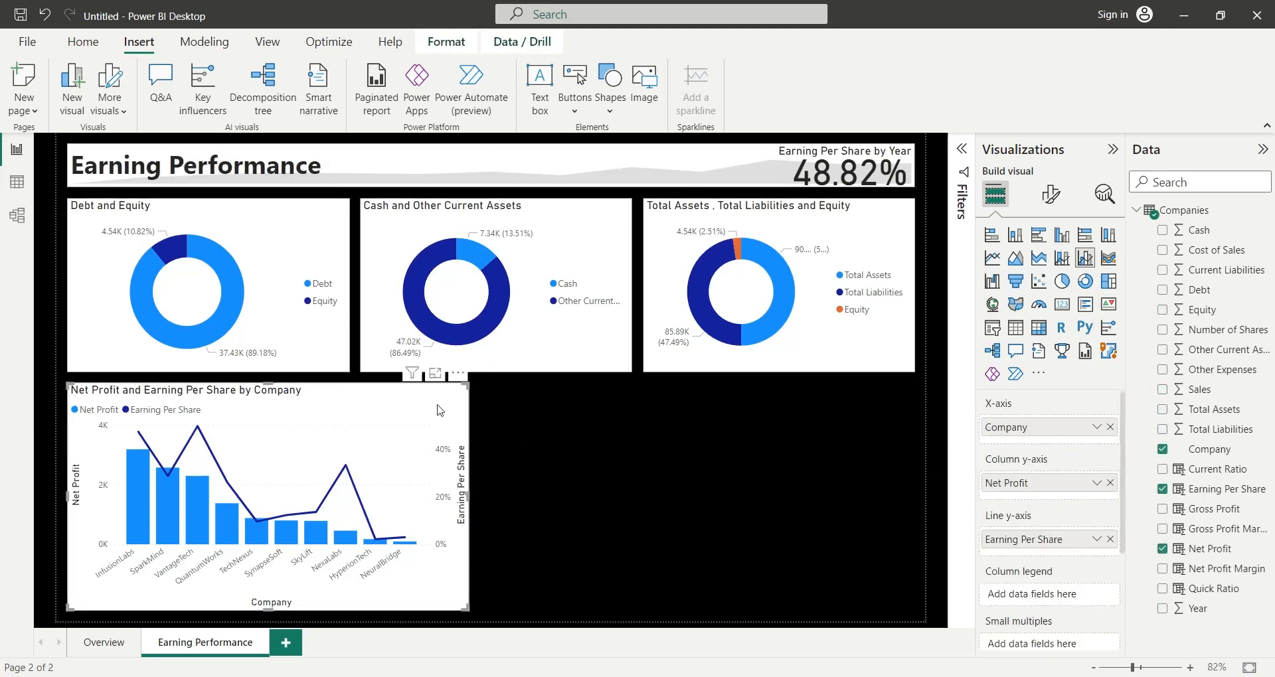
pyautogui.hotkey('ctrl', 'c')
pyautogui.hotkey('ctrl', 'v')
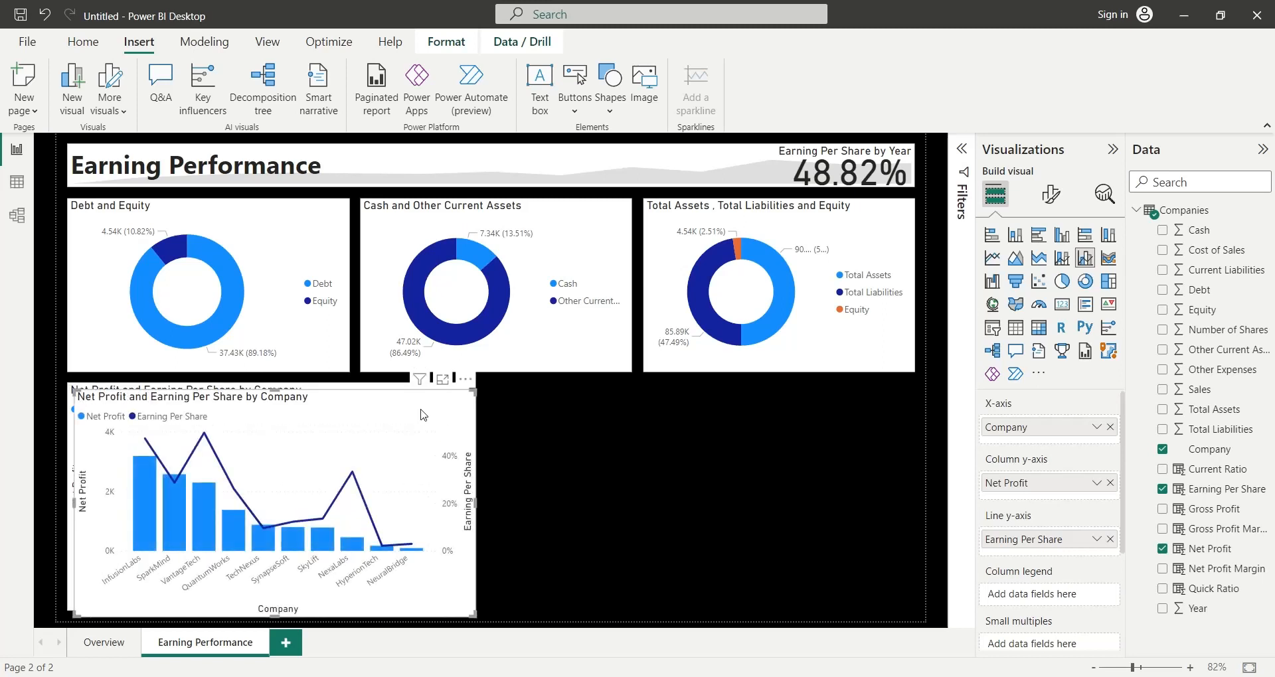
pyautogui.moveTo(438, 408); pyautogui.dragTo(867, 413)
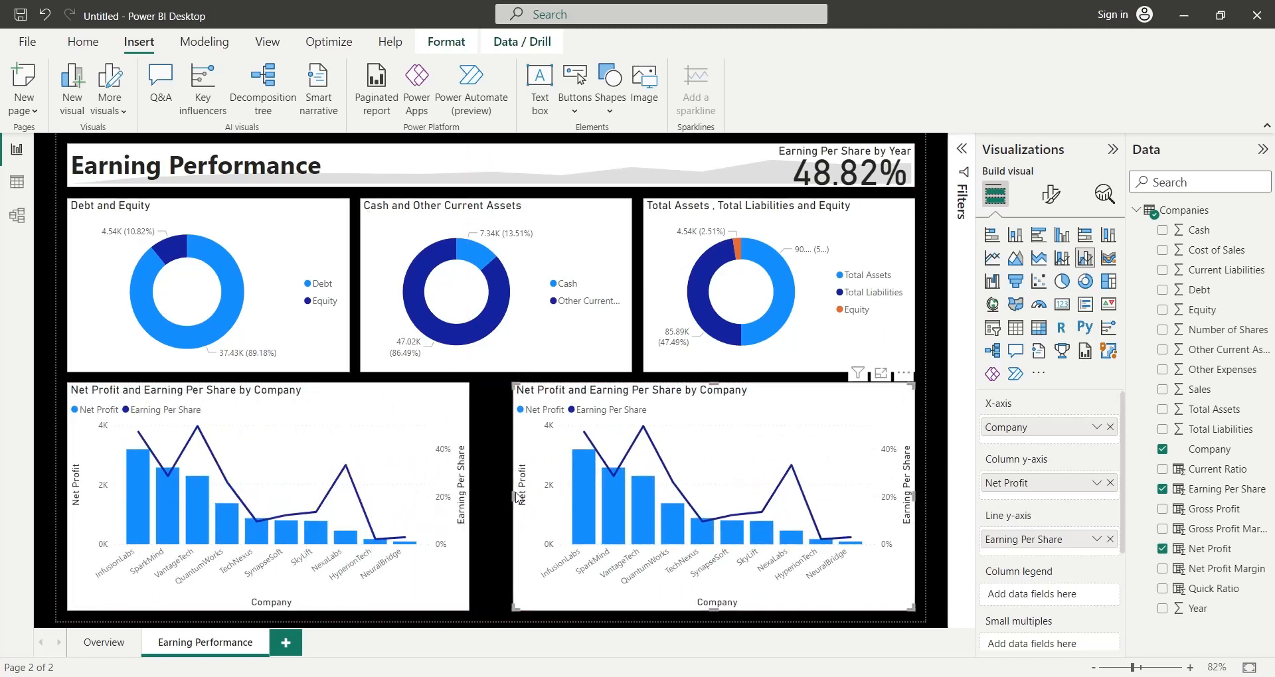
# - Widen the two Net Profit and Earning Per Share charts toward each other, leaving only a narrow gap between them
pyautogui.moveTo(515, 503); pyautogui.dragTo(479, 502)
pyautogui.click(468, 481)
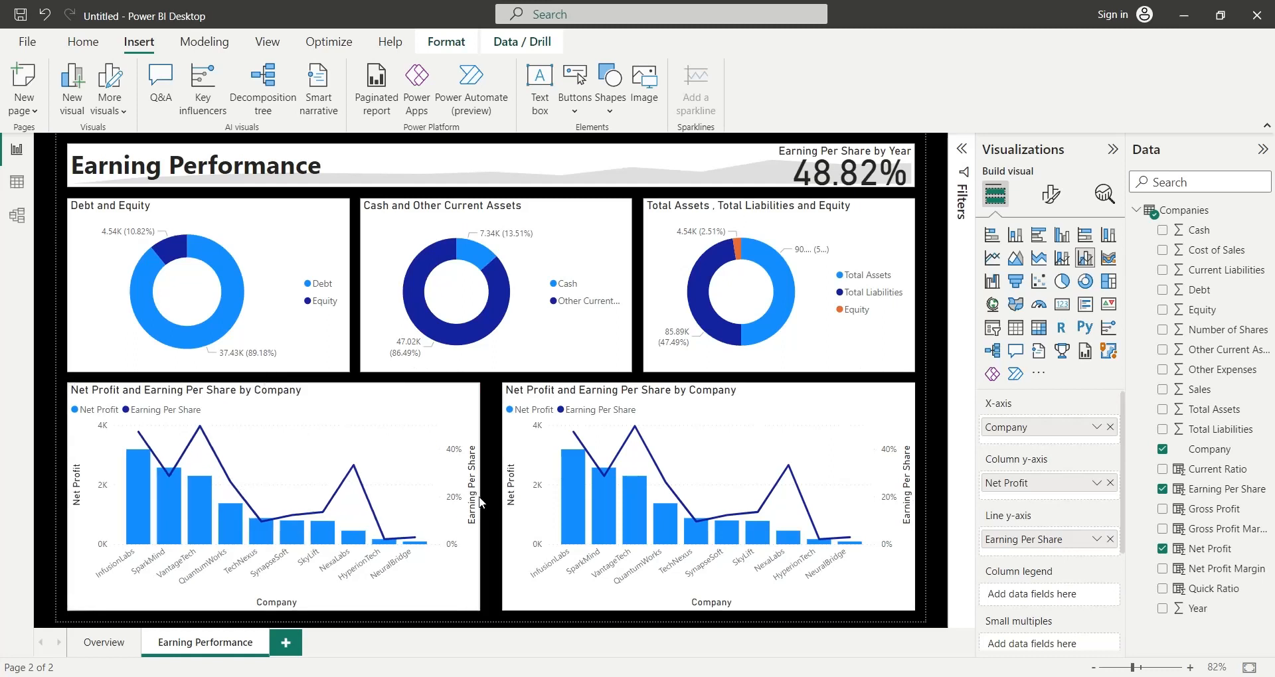
pyautogui.click(502, 499)
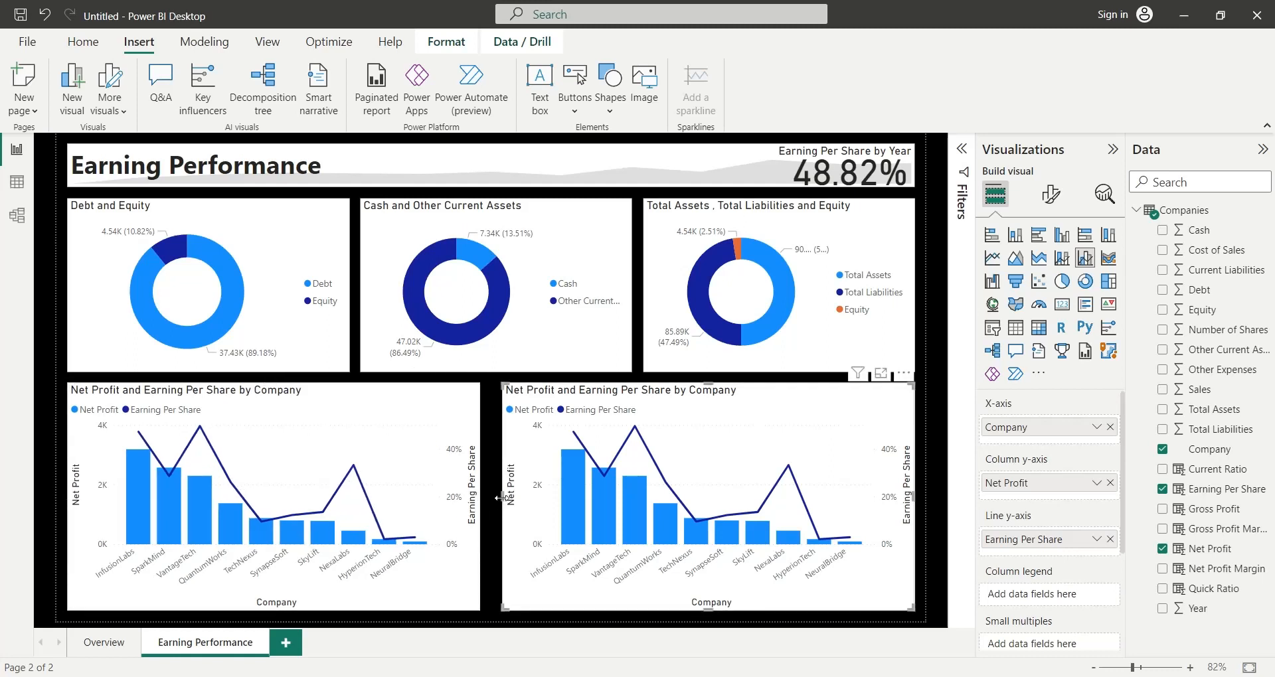
pyautogui.moveTo(500, 497); pyautogui.dragTo(492, 498)
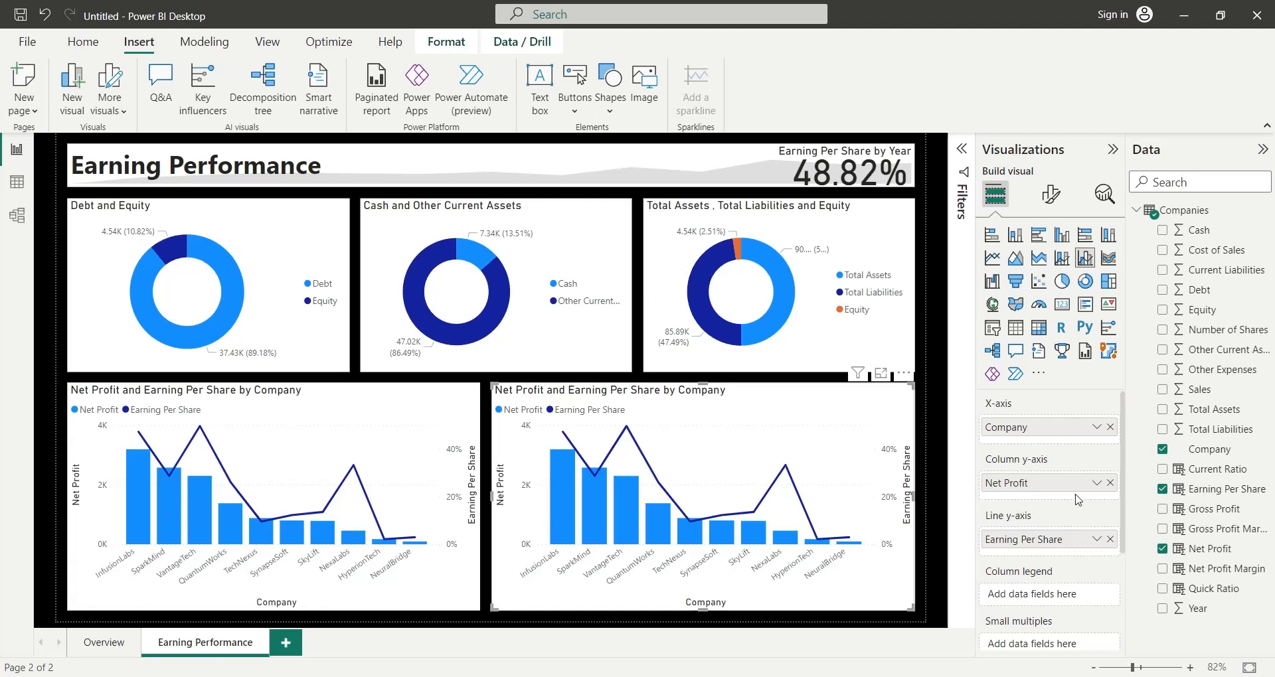
# - In the copied chart, summarize Net Profit and Earning Per Share by sum and replace Company with Year on the X-axis
pyautogui.click(1097, 483)
pyautogui.click(1132, 284)
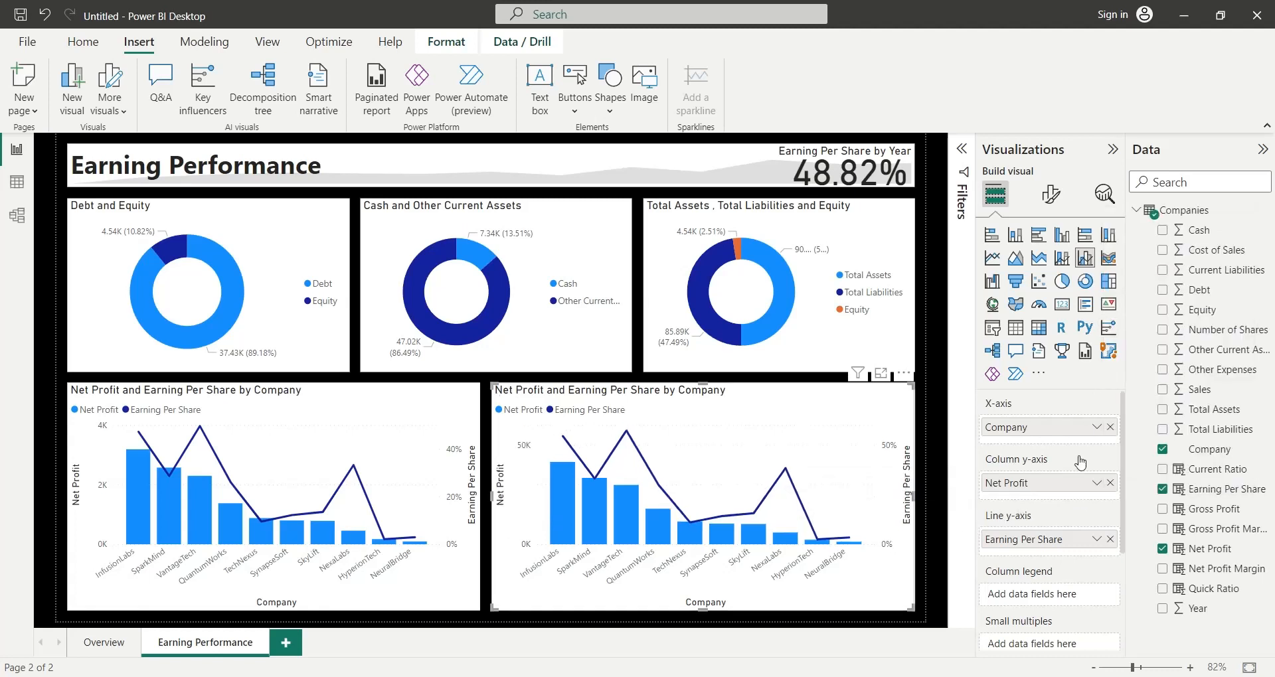
pyautogui.click(1096, 540)
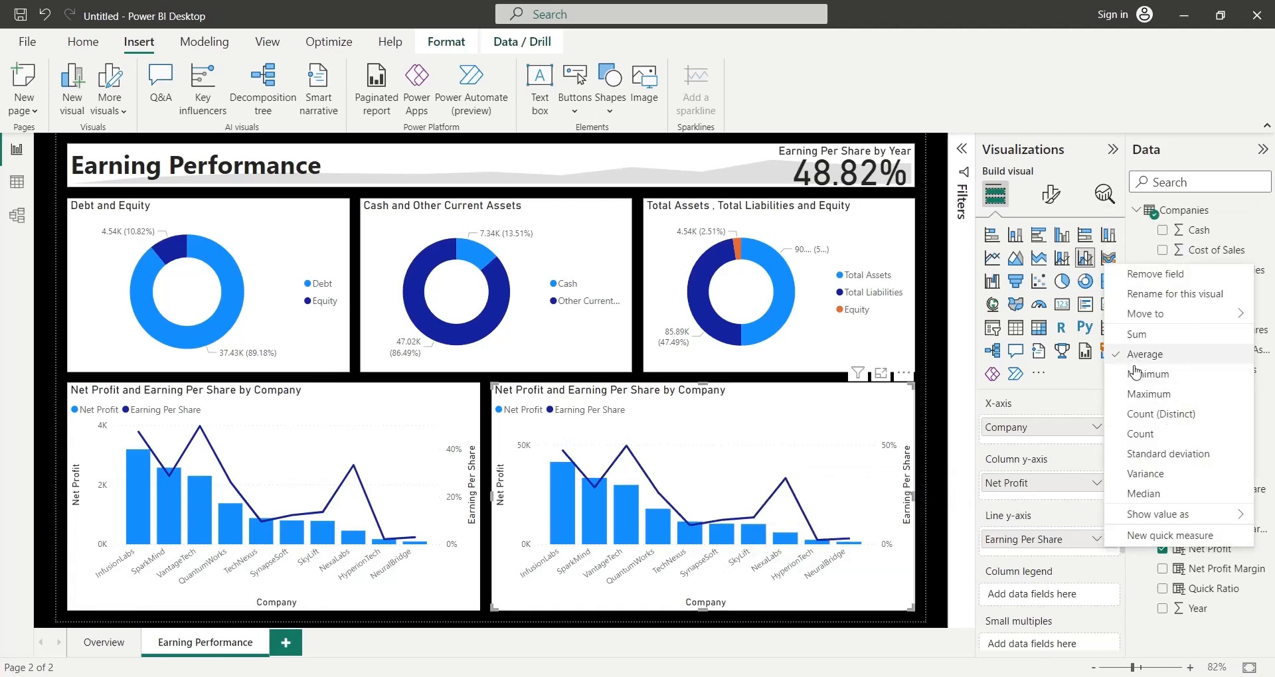
pyautogui.click(1135, 335)
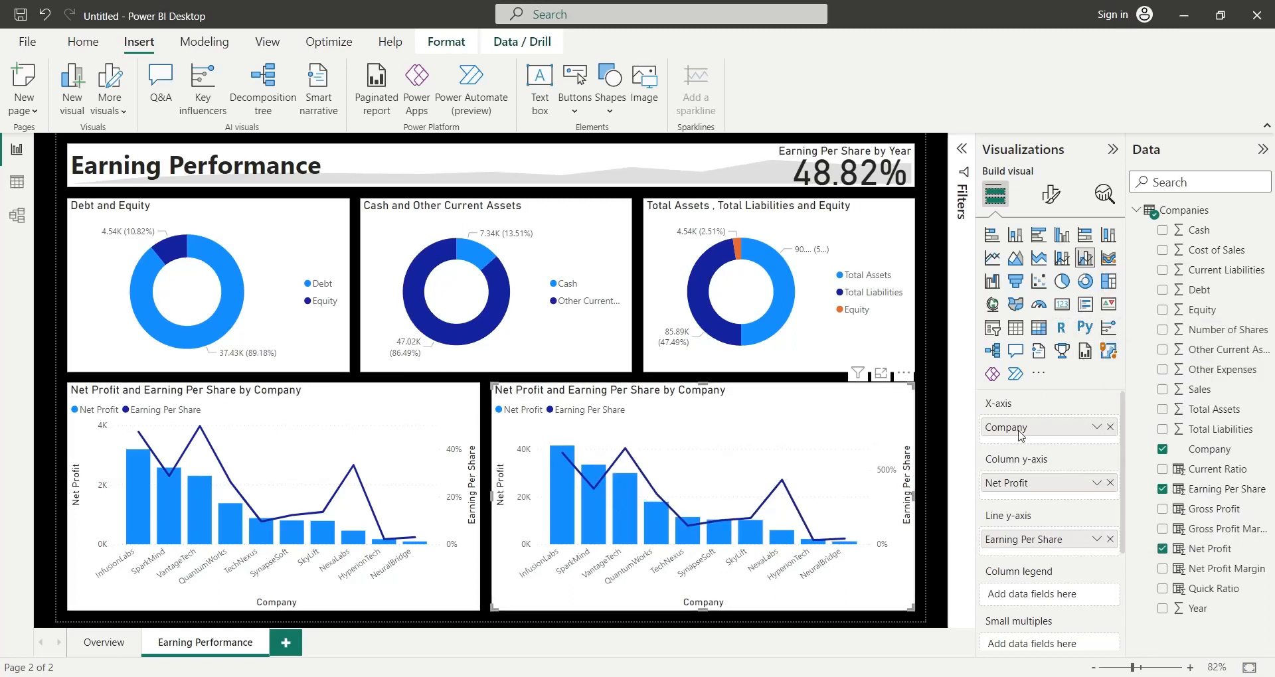
pyautogui.click(1110, 427)
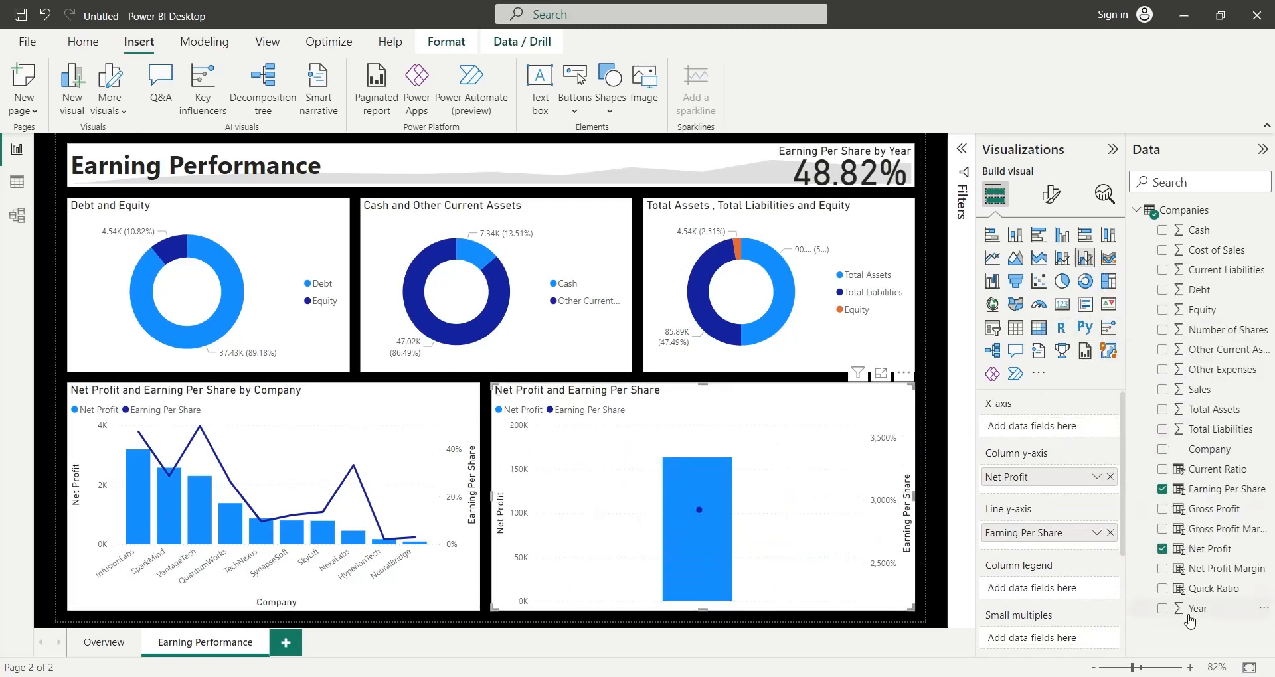
pyautogui.moveTo(1188, 617); pyautogui.dragTo(1042, 432)
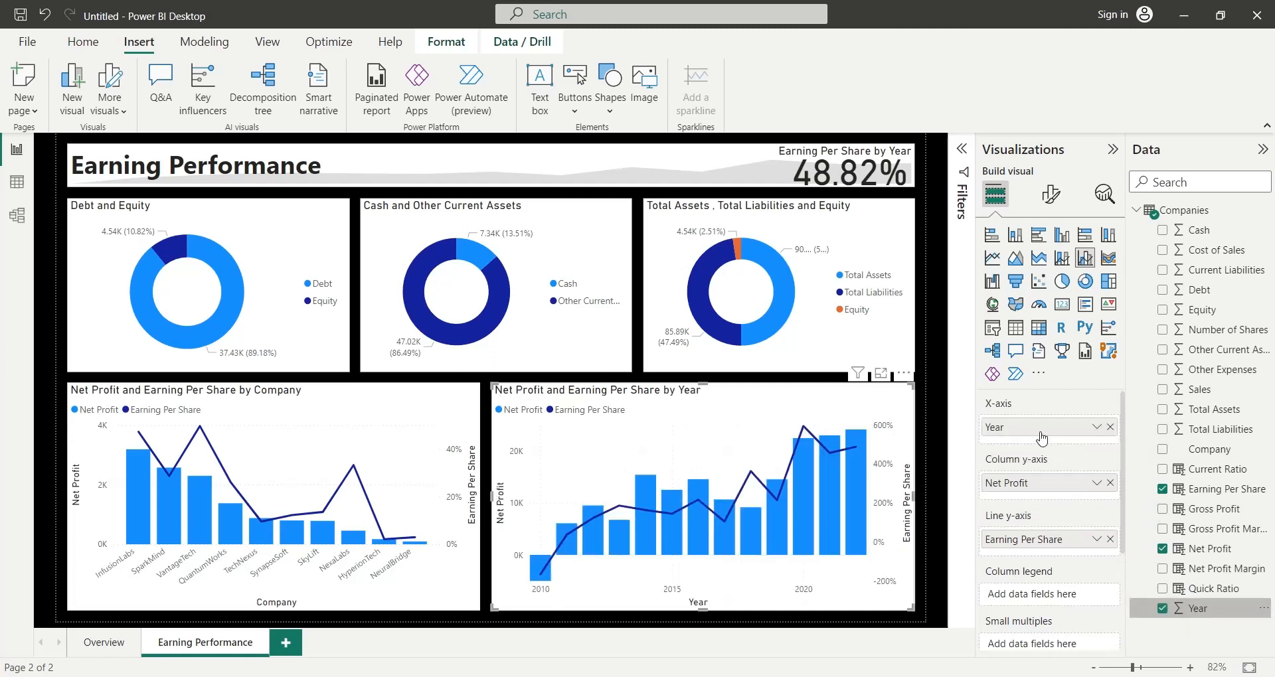
# - Cross-filter the page by individual companies in the by Company chart to check the yearly chart, and clear the selection
pyautogui.click(138, 498)
pyautogui.click(167, 510)
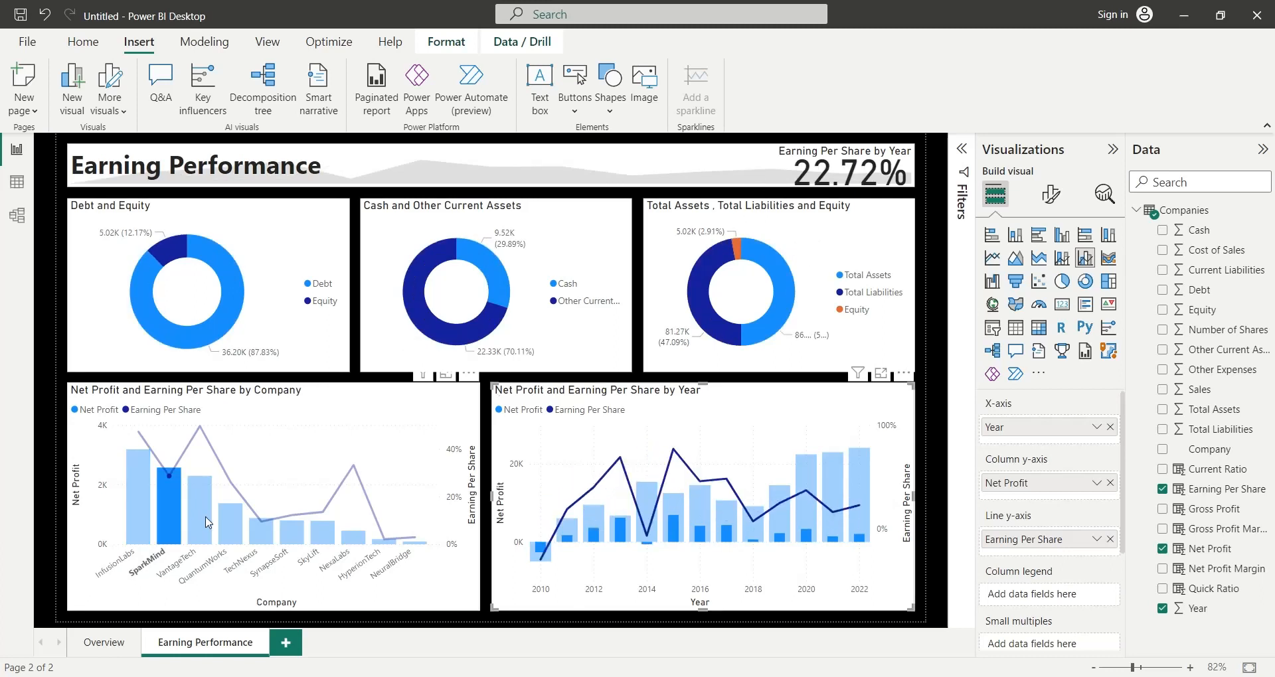
pyautogui.click(208, 522)
pyautogui.click(227, 523)
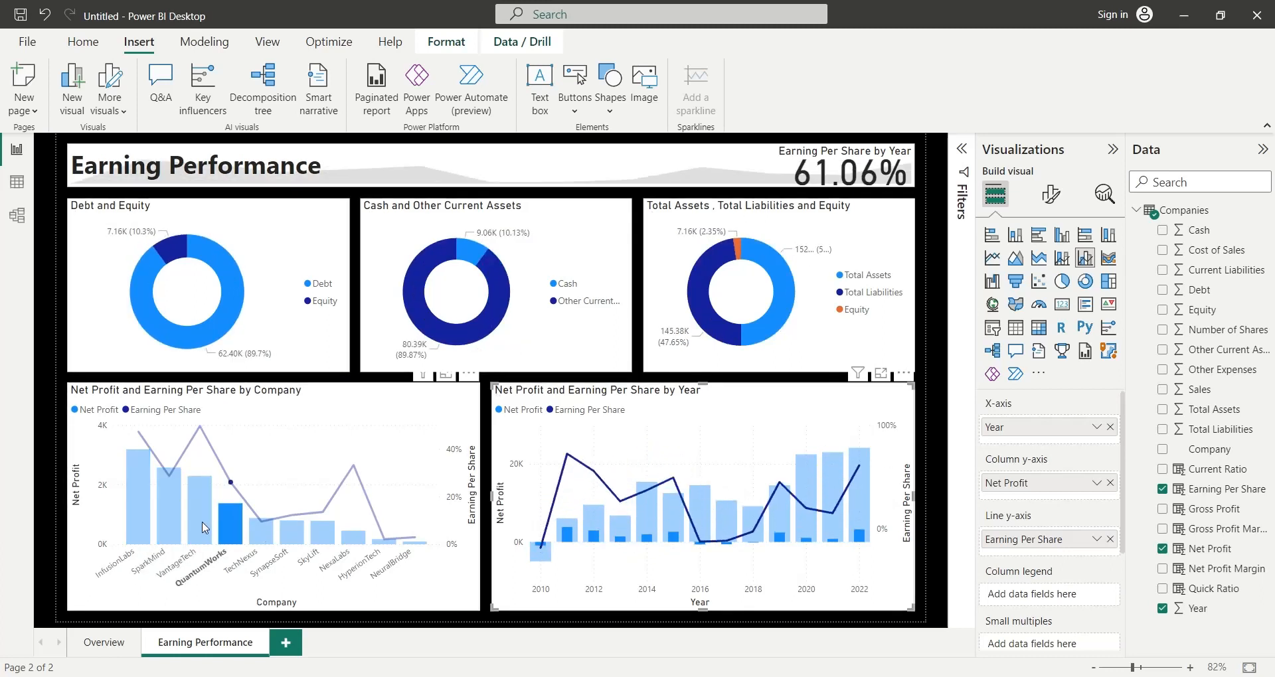
pyautogui.click(260, 532)
pyautogui.click(144, 521)
pyautogui.click(143, 520)
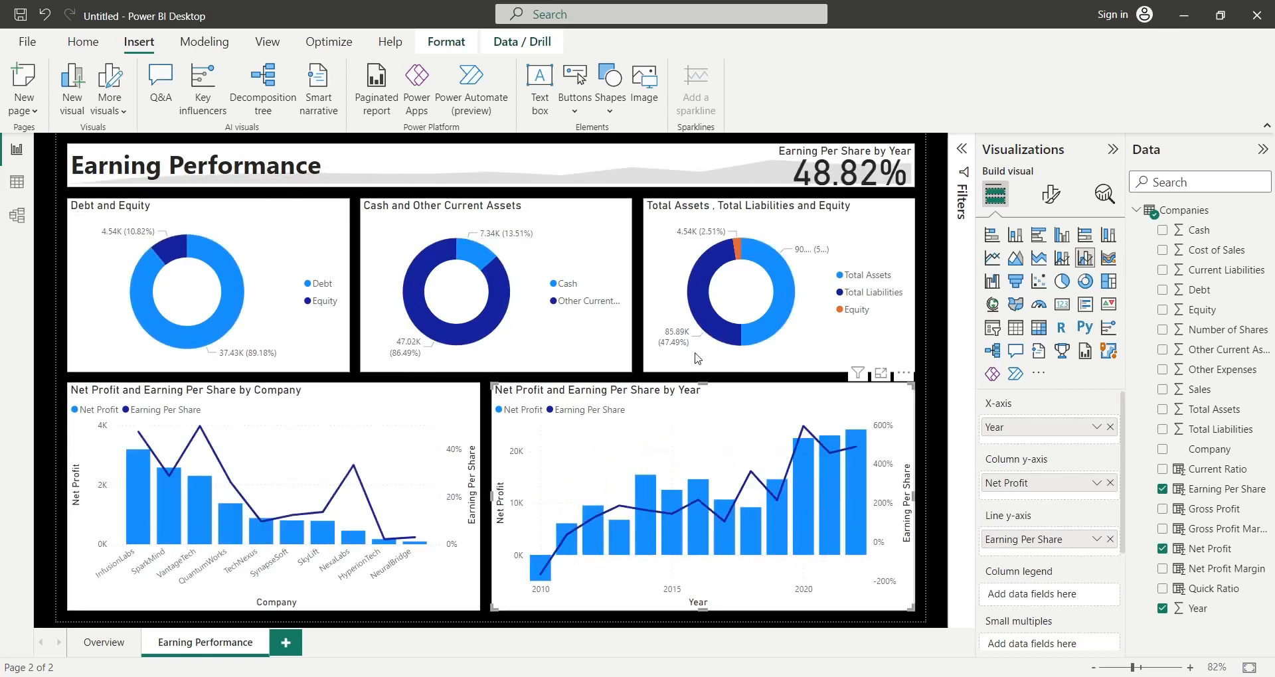
# - Delete the three donut charts for Debt and Equity, Cash and Other Current Assets, and Total Assets, Total Liabilities and Equity
pyautogui.click(290, 332)
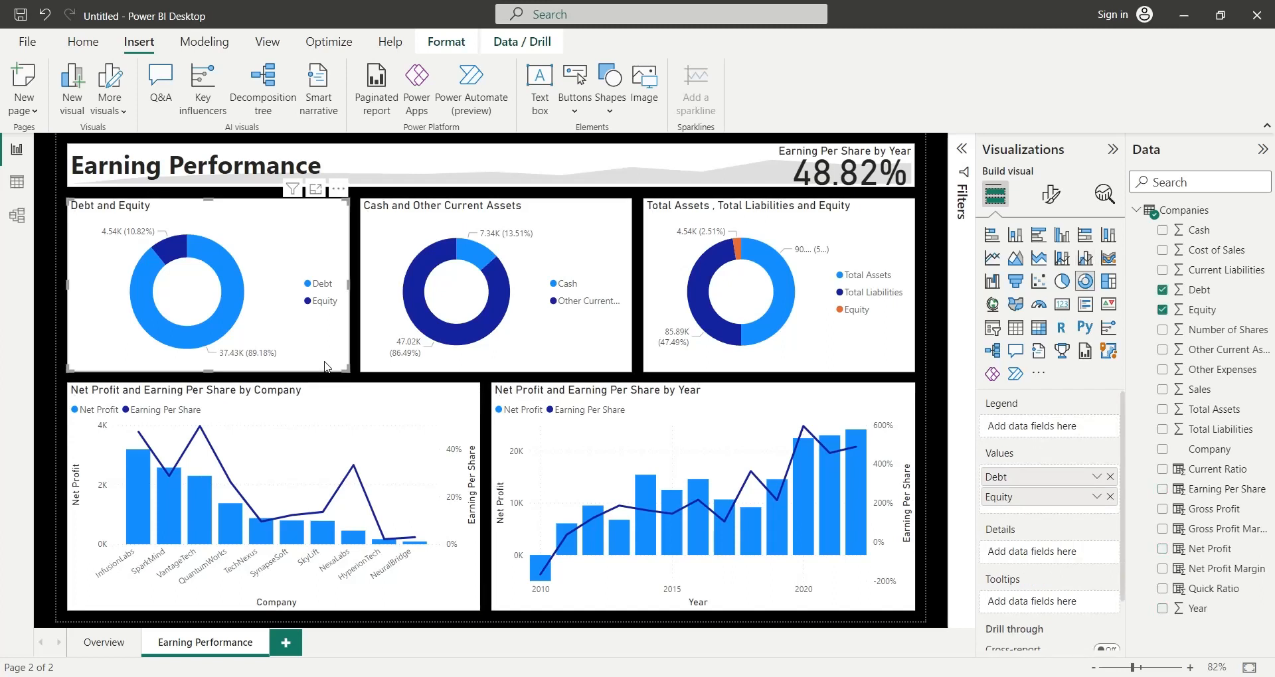
pyautogui.press('Delete')
pyautogui.click(381, 369)
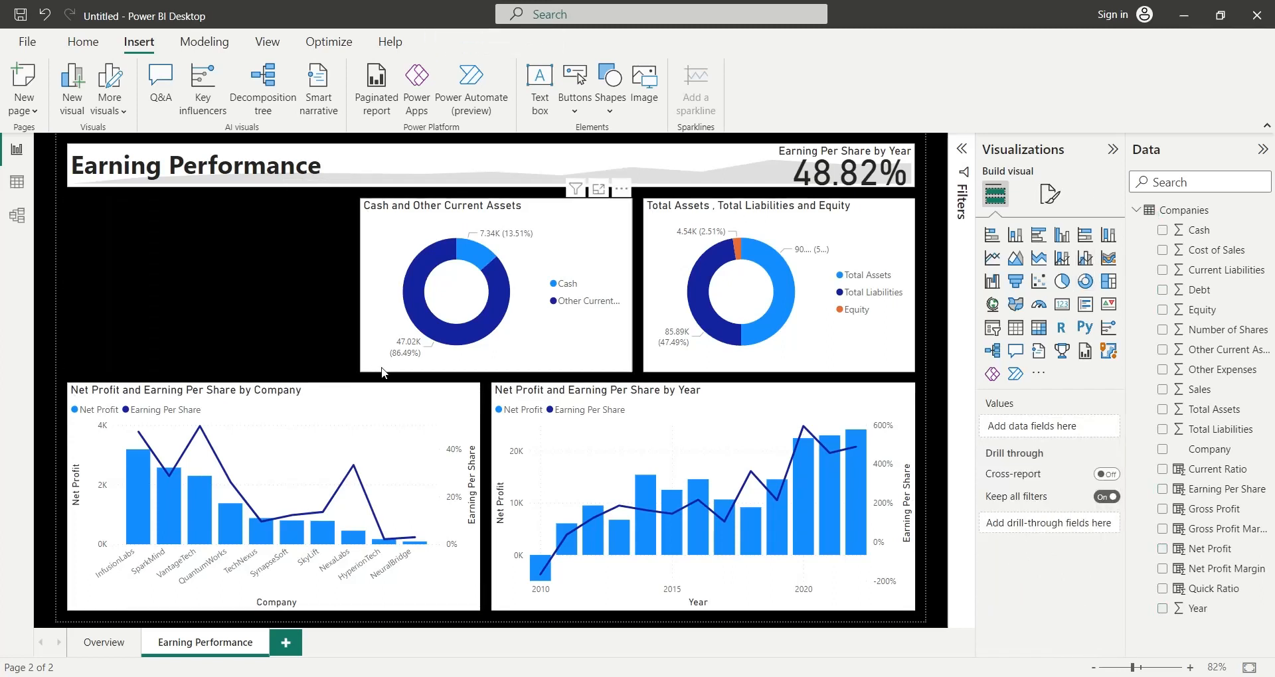
pyautogui.press('Delete')
pyautogui.click(648, 369)
pyautogui.press('Delete')
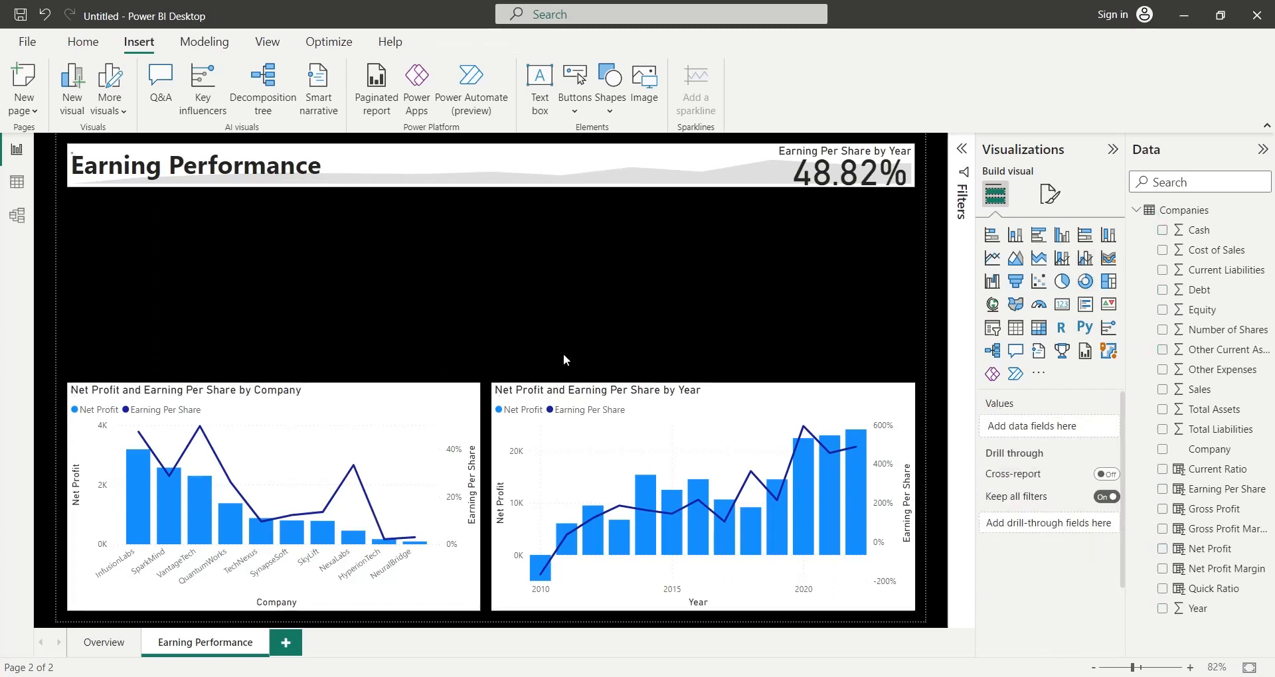
# - Insert a scatter chart above the by Company chart, sized to about a third of the page width and the emptied row's height
pyautogui.click(1038, 281)
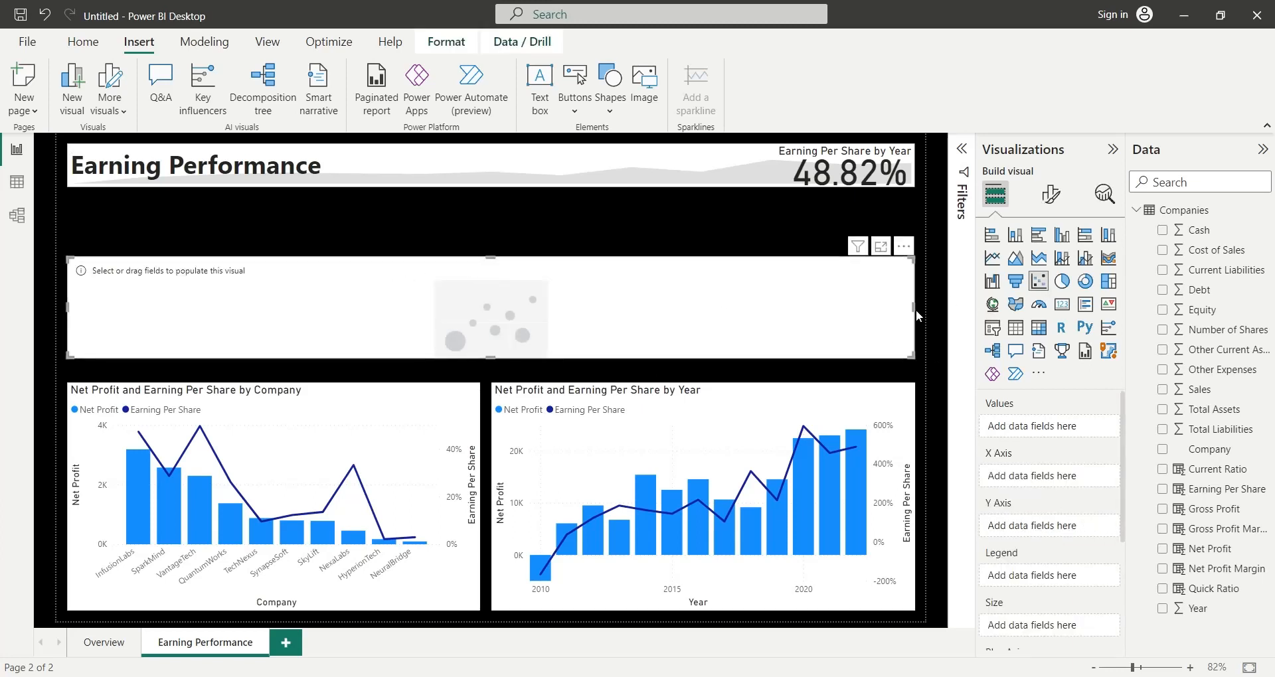
pyautogui.moveTo(914, 309); pyautogui.dragTo(316, 315)
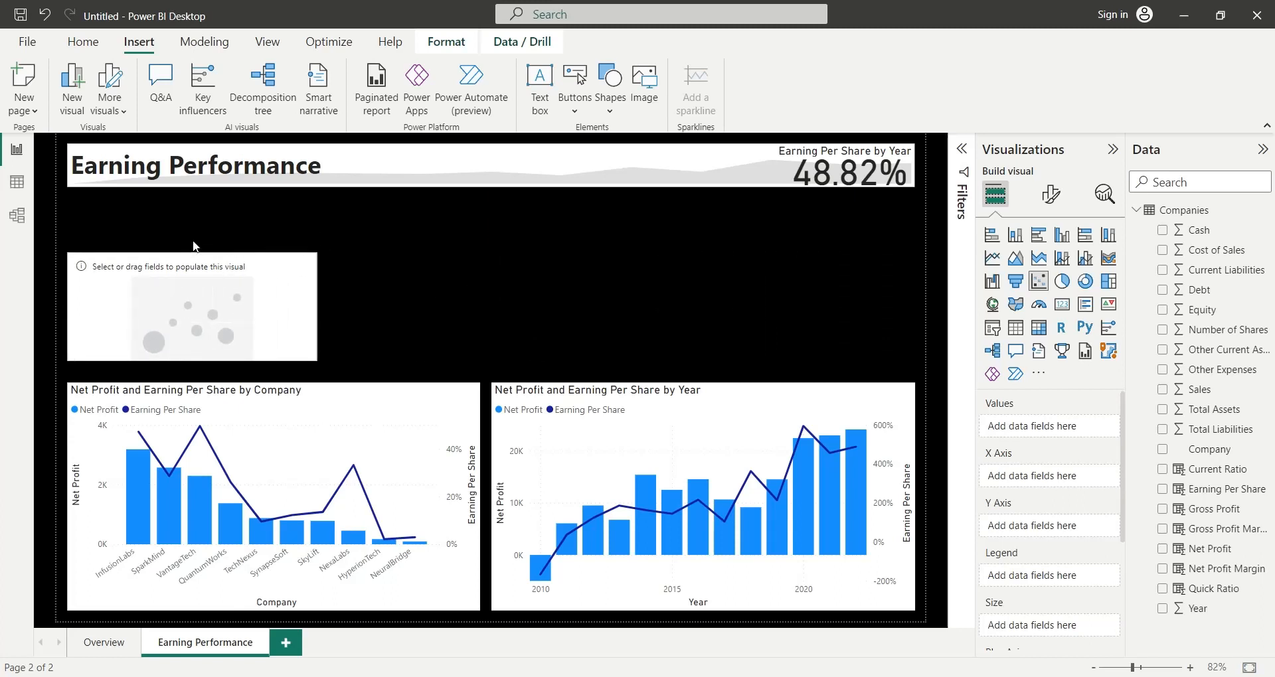
pyautogui.moveTo(192, 253); pyautogui.dragTo(192, 209)
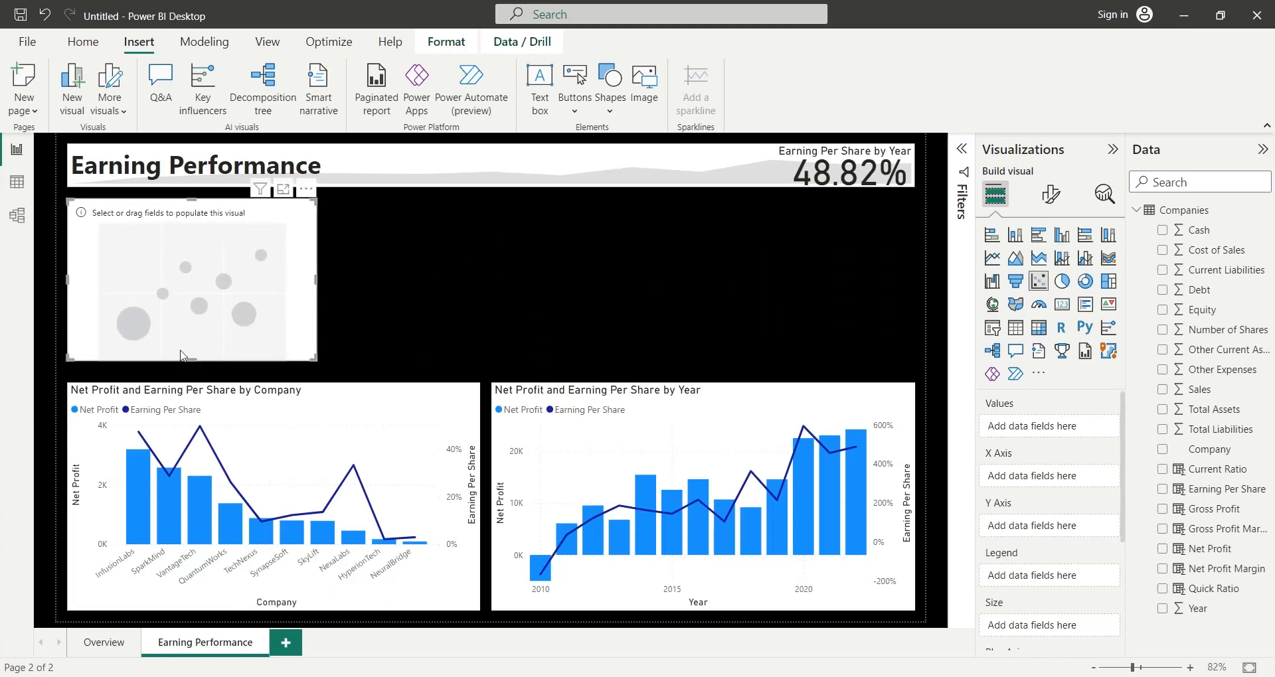
pyautogui.moveTo(191, 361); pyautogui.dragTo(191, 374)
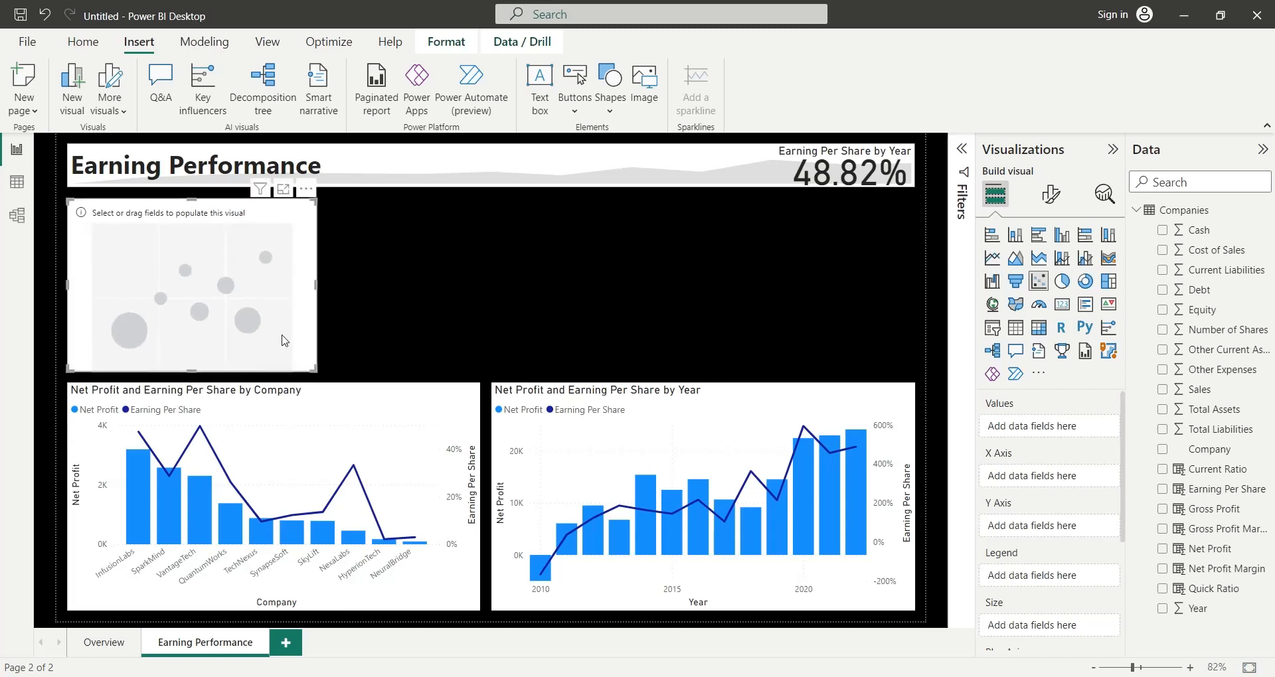
pyautogui.moveTo(316, 286); pyautogui.dragTo(325, 289)
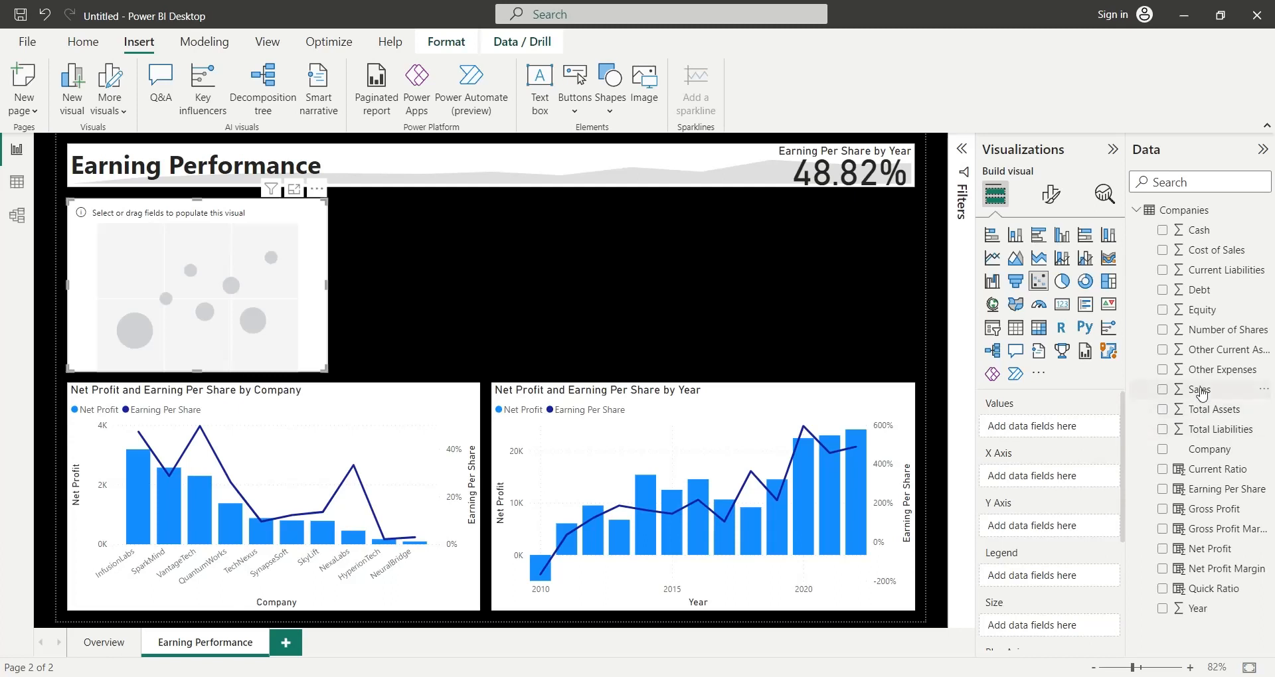
# - Add Sales to the scatter chart's X Axis and rename the field to Sales
pyautogui.moveTo(1199, 390); pyautogui.dragTo(1070, 475)
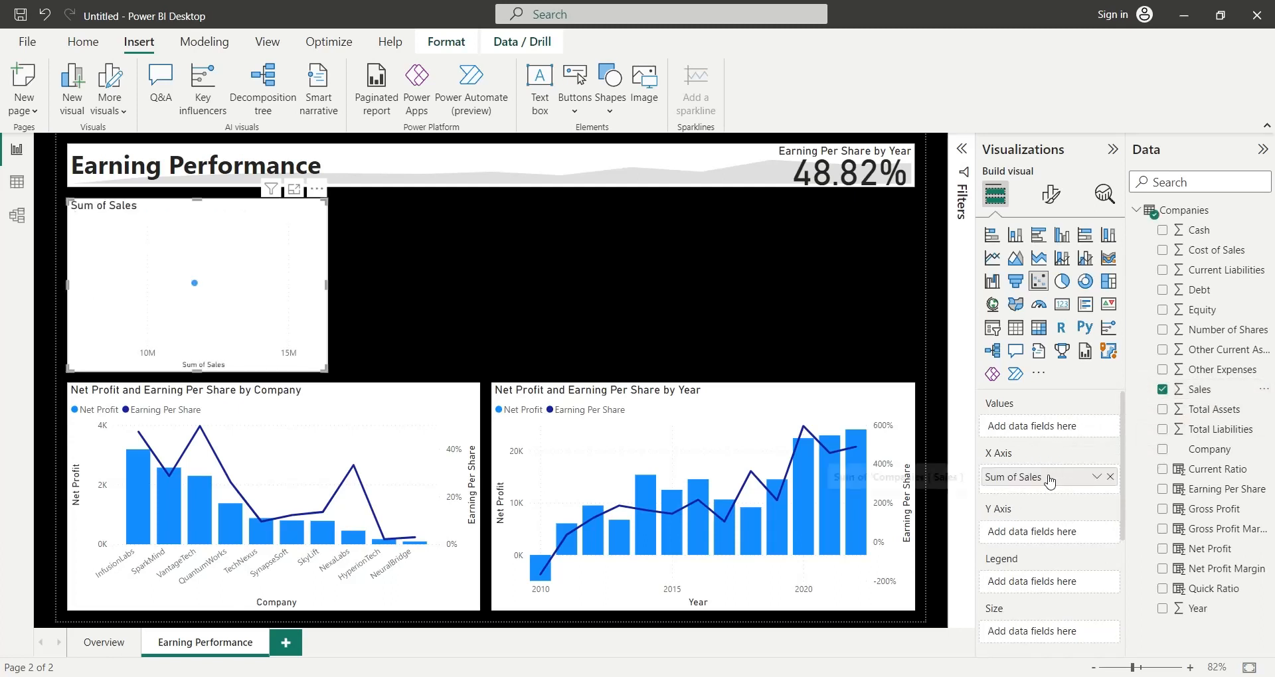
pyautogui.doubleClick(1026, 477)
pyautogui.write('Sales')
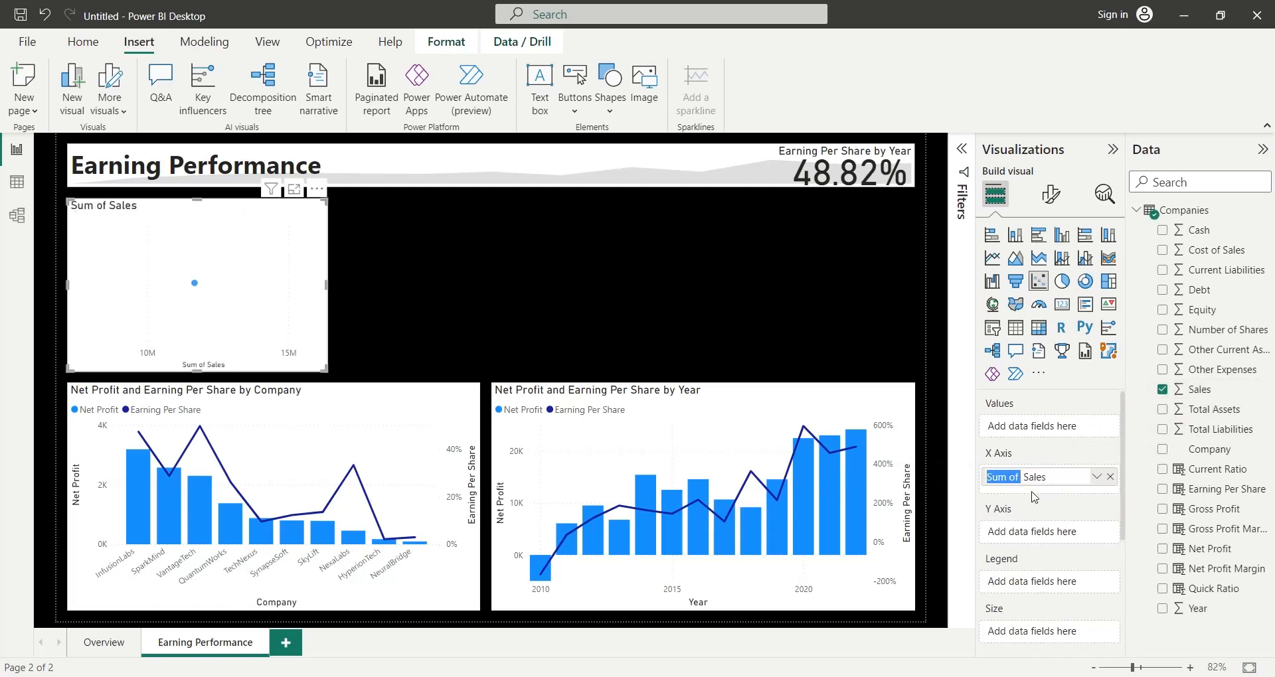
pyautogui.press('Return')
# - Add Gross Profit to the scatter chart's Y Axis and rename the field to Gross Profit
pyautogui.moveTo(1201, 513); pyautogui.dragTo(1057, 535)
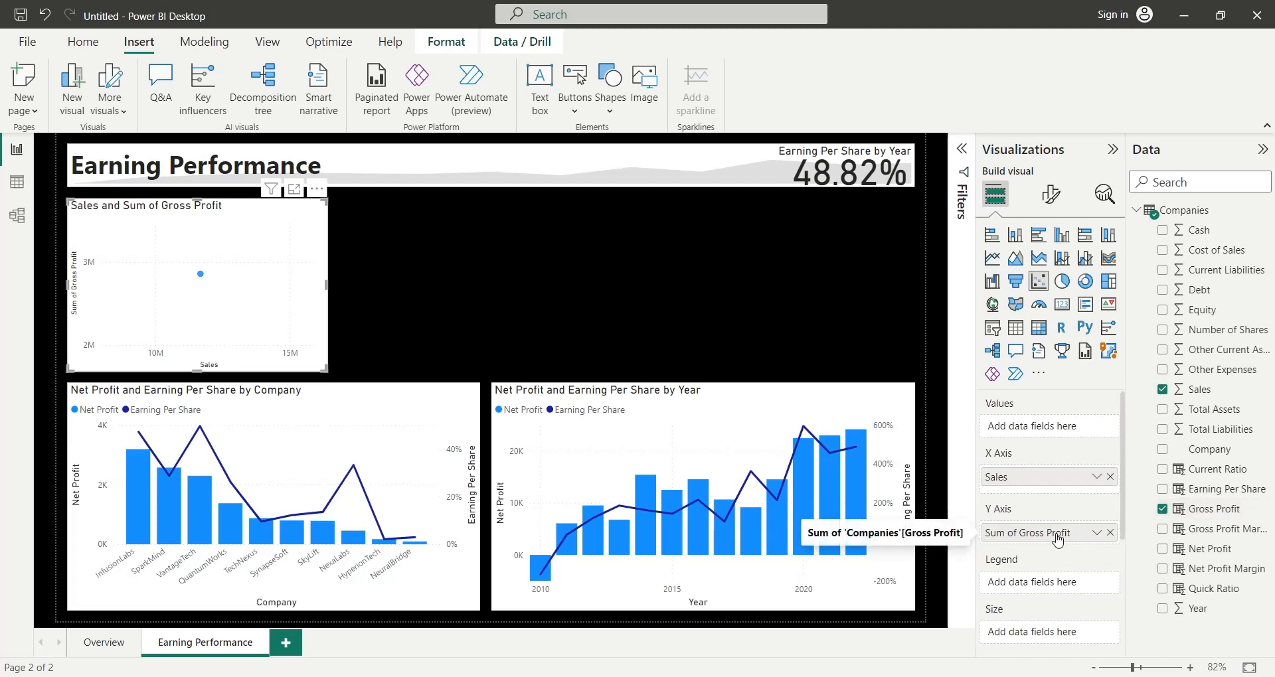
pyautogui.doubleClick(1016, 531)
pyautogui.keyDown('shift'); pyautogui.click(1019, 532); pyautogui.keyUp('shift')
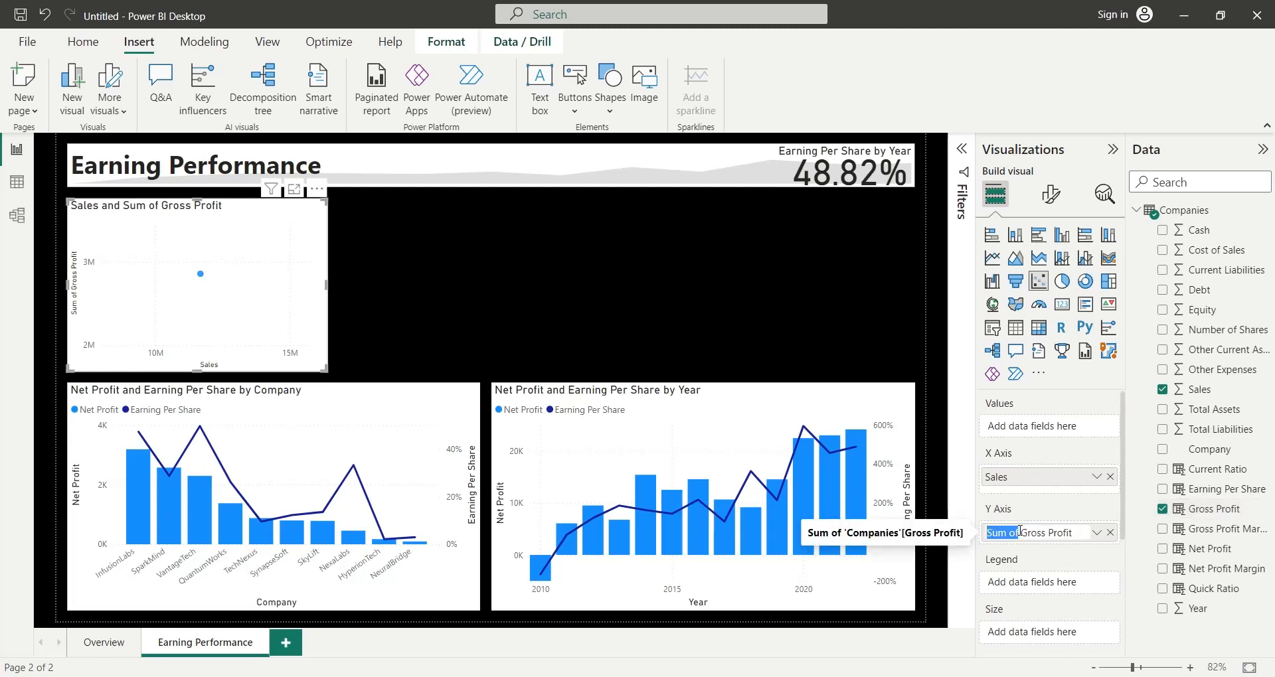
pyautogui.press('Delete')
pyautogui.press('Delete')
pyautogui.press('Return')
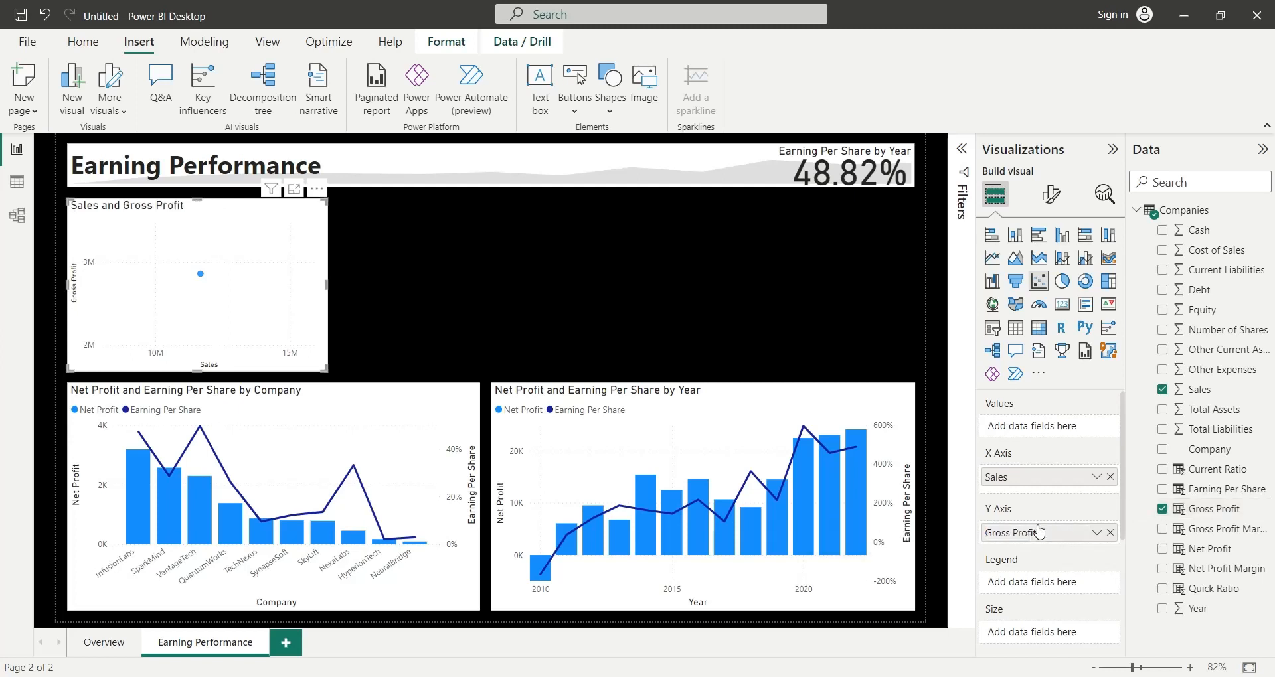
# - Add Year to the scatter chart's Values and turn on its trend line
pyautogui.moveTo(1198, 609); pyautogui.dragTo(1051, 432)
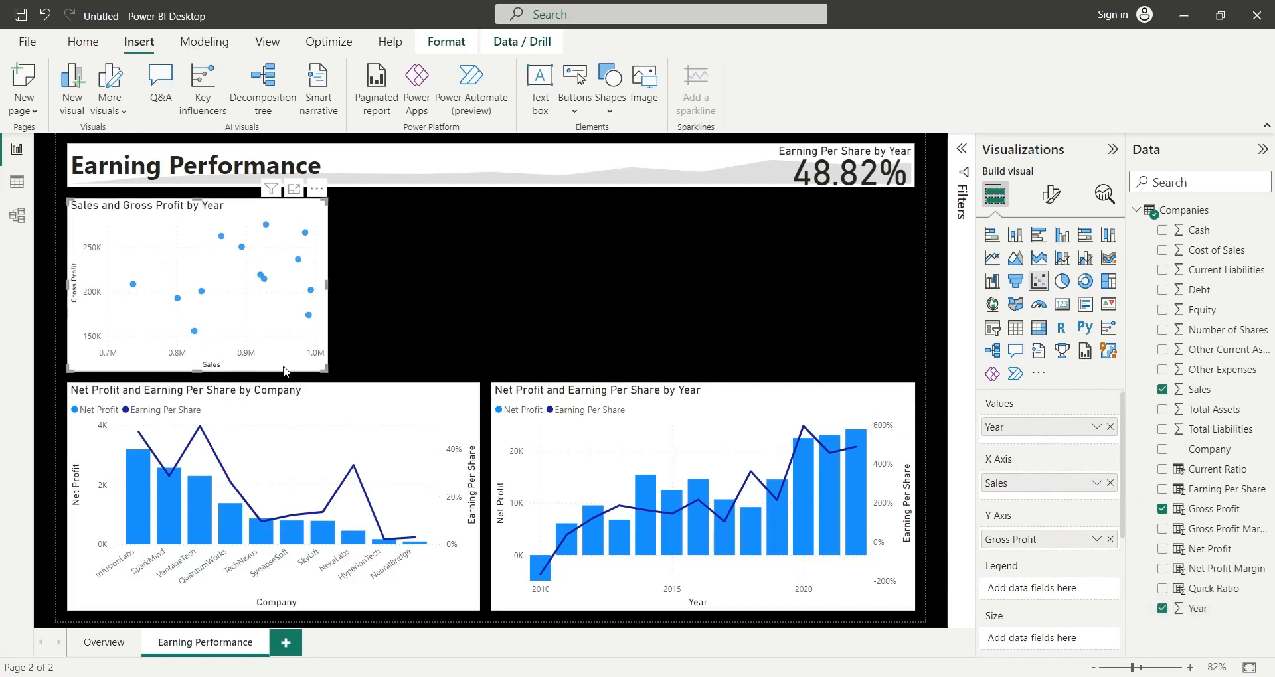
pyautogui.click(1050, 194)
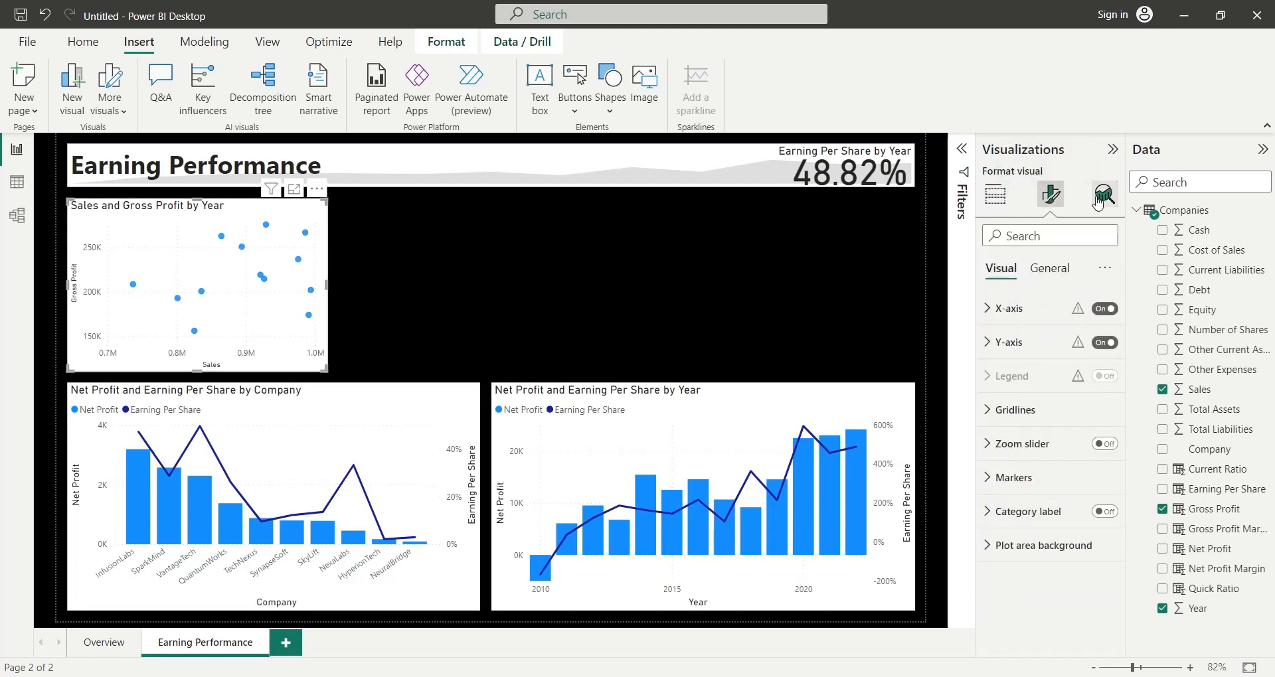
pyautogui.click(1097, 199)
pyautogui.click(1106, 274)
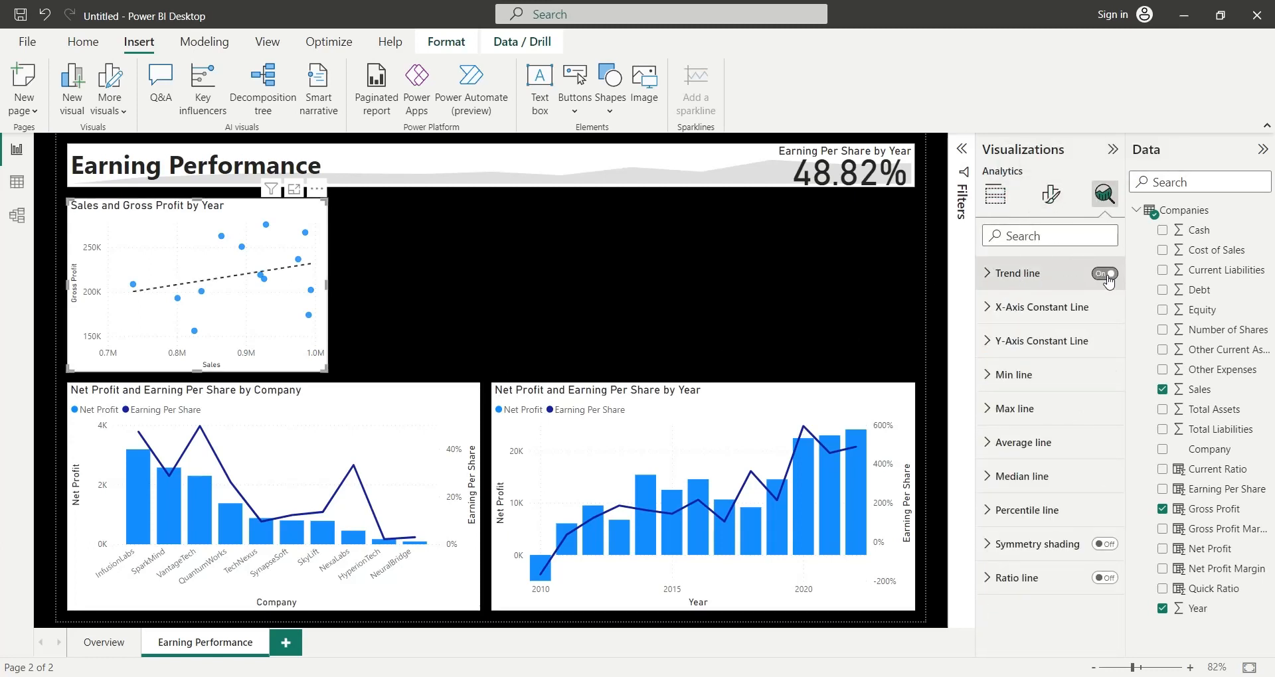
# - Cross-filter the page by one company after another in the by Company chart to examine the scatter trend line, ending unfiltered
pyautogui.click(141, 512)
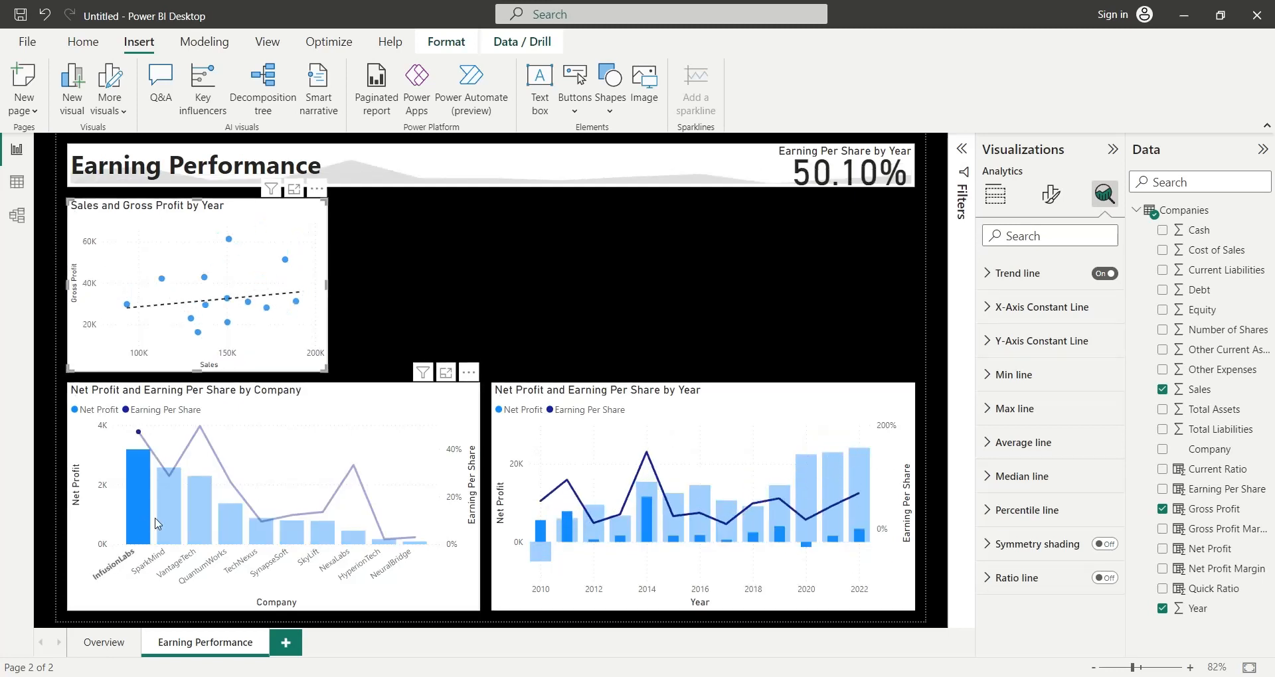
pyautogui.click(144, 515)
pyautogui.click(192, 524)
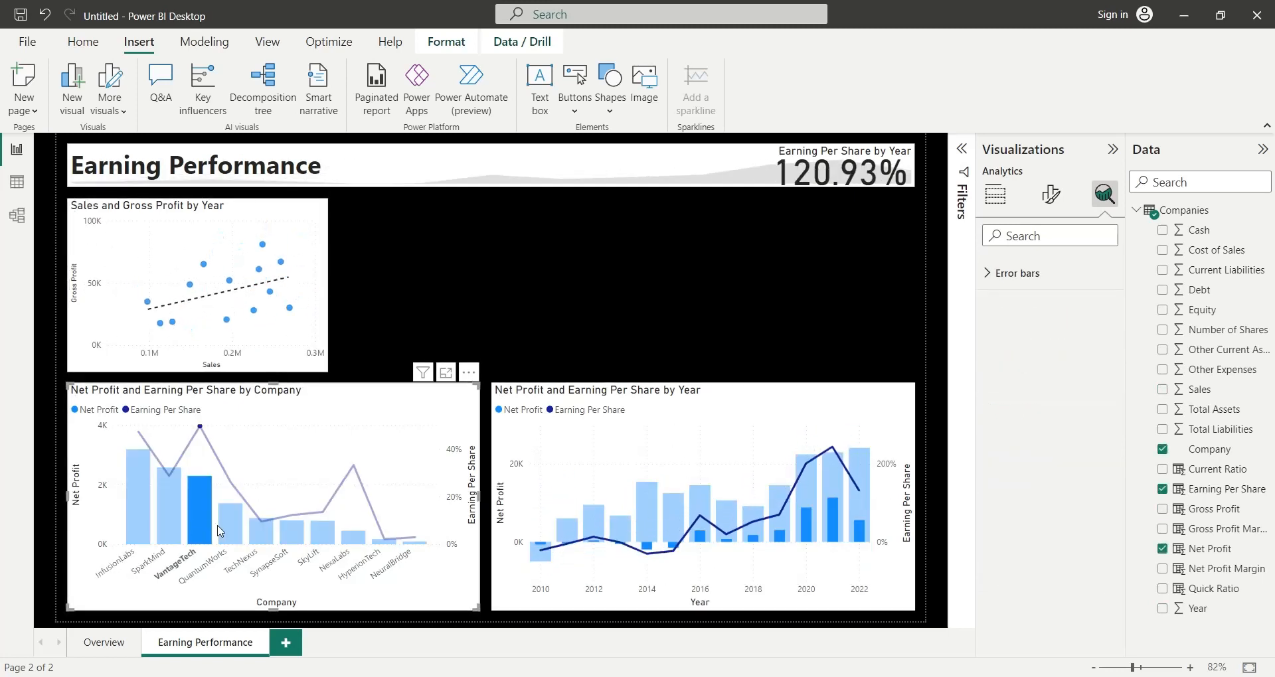
pyautogui.click(236, 529)
pyautogui.click(261, 537)
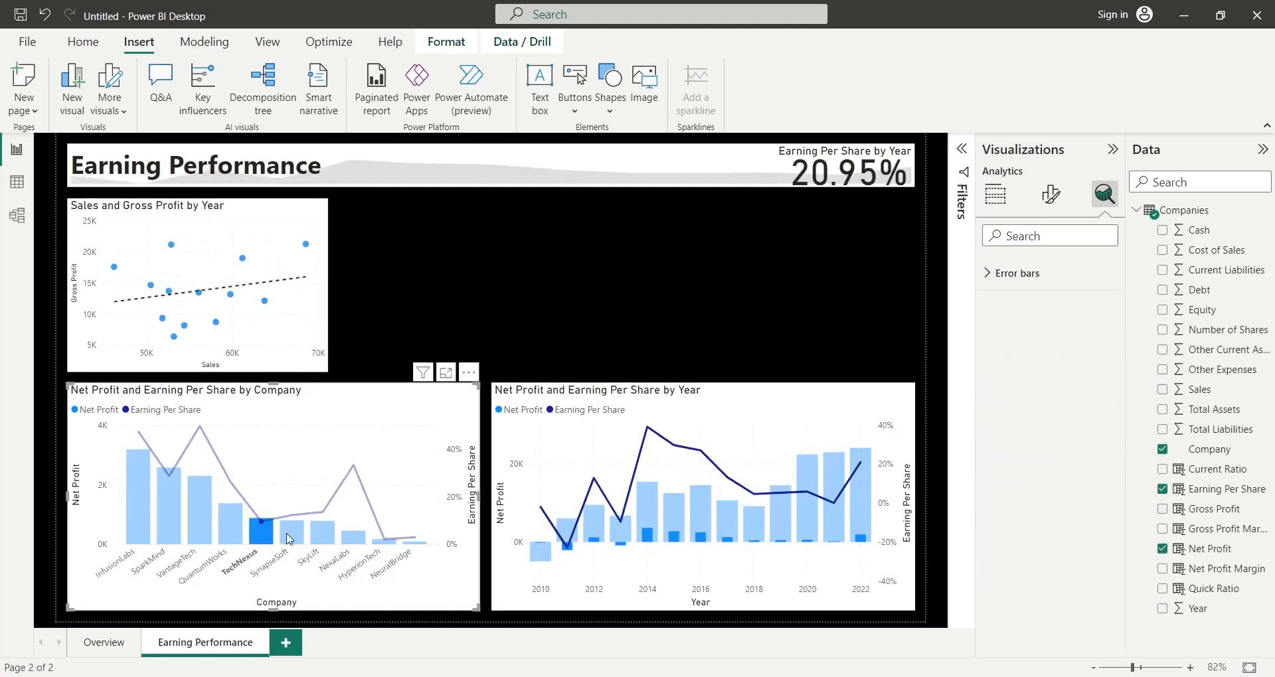
pyautogui.click(292, 536)
pyautogui.click(323, 537)
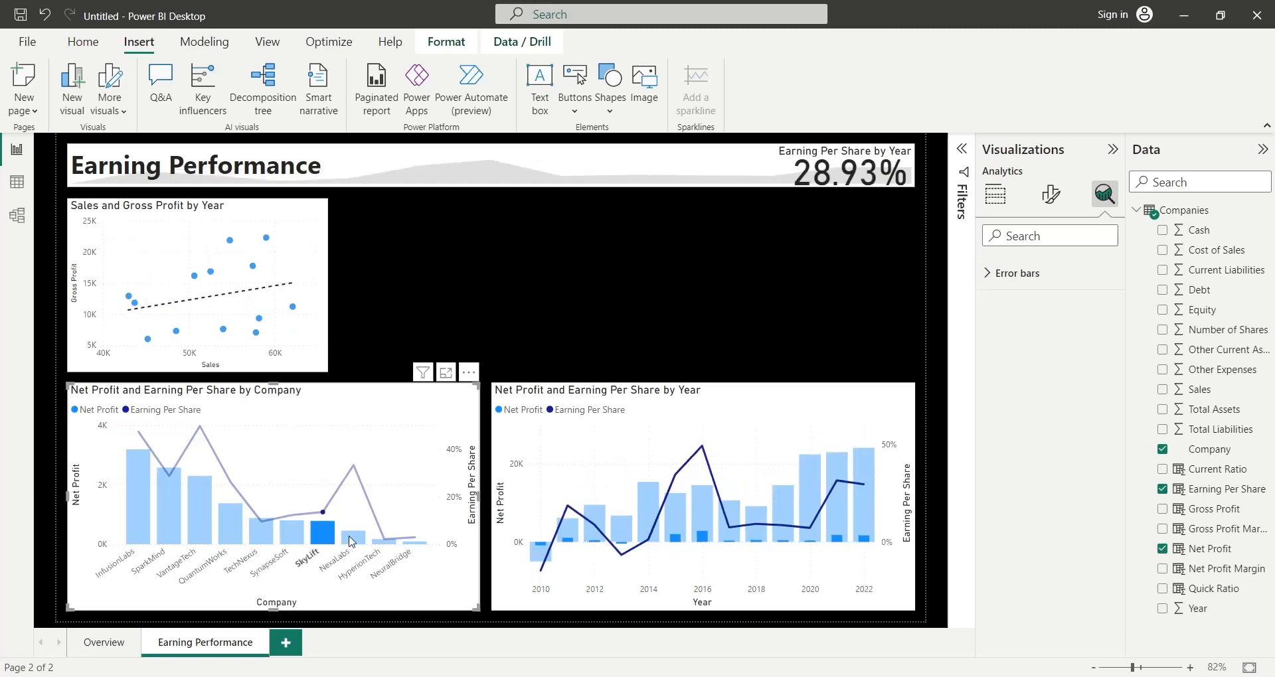
pyautogui.click(352, 538)
pyautogui.click(384, 542)
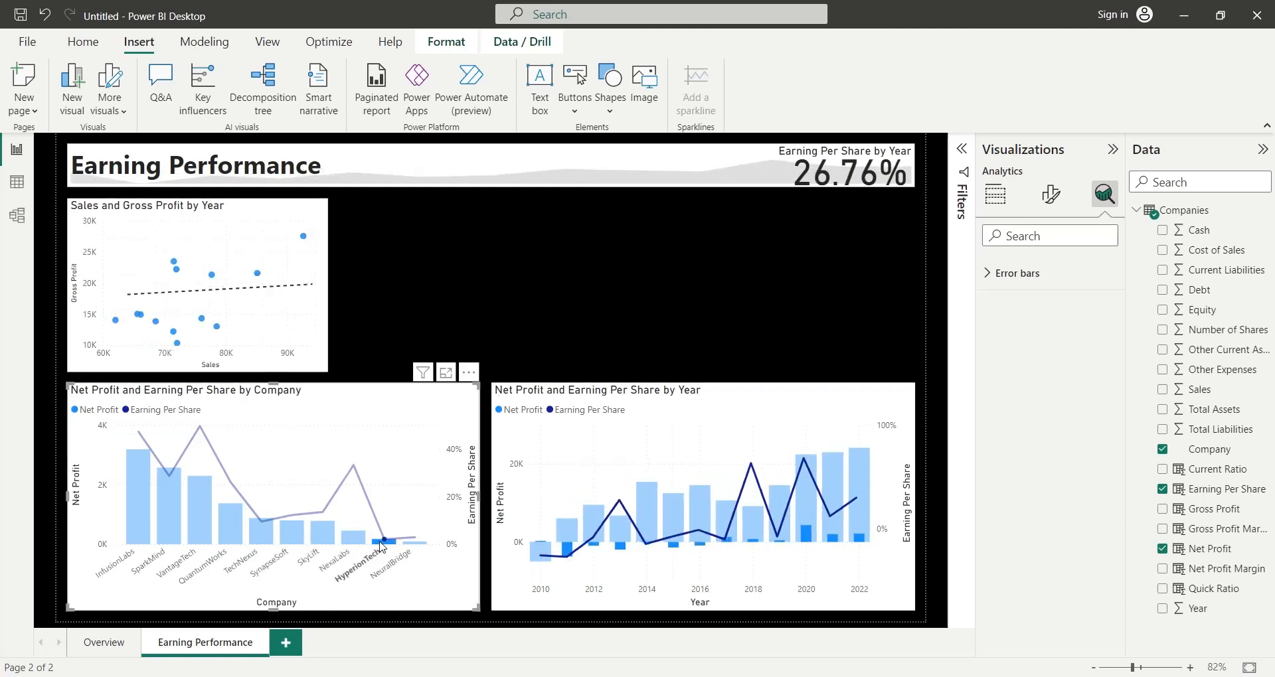
pyautogui.click(412, 548)
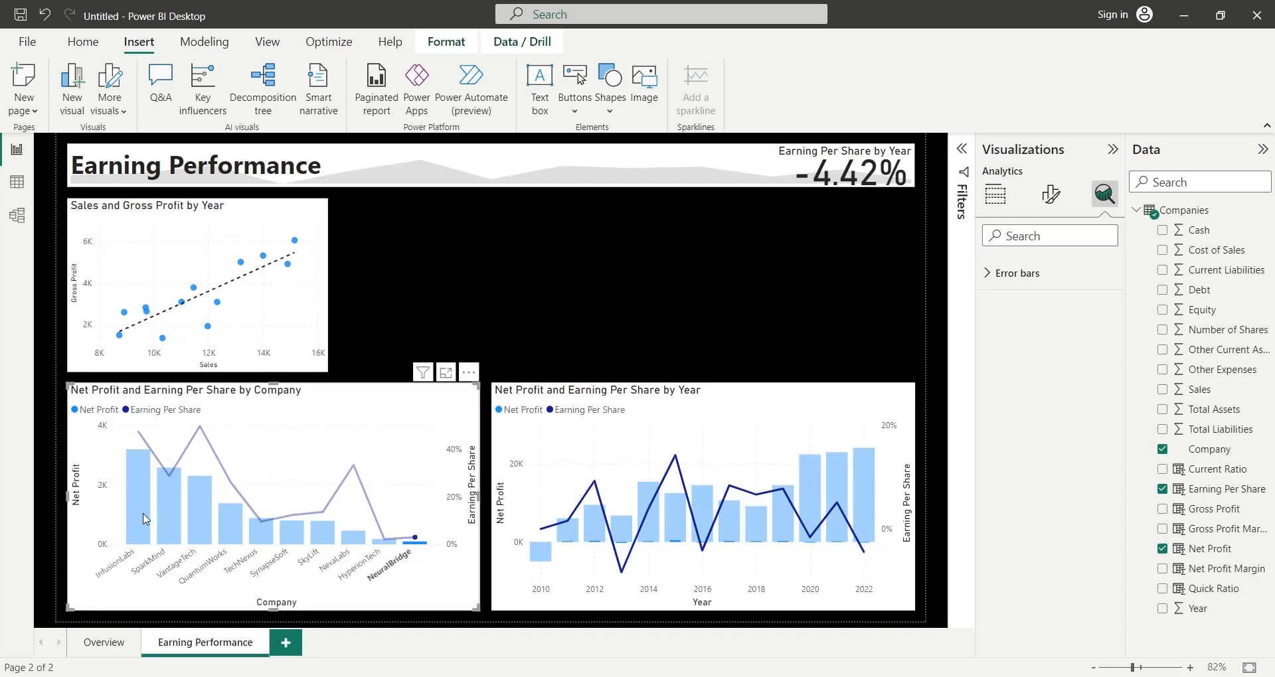
pyautogui.click(418, 545)
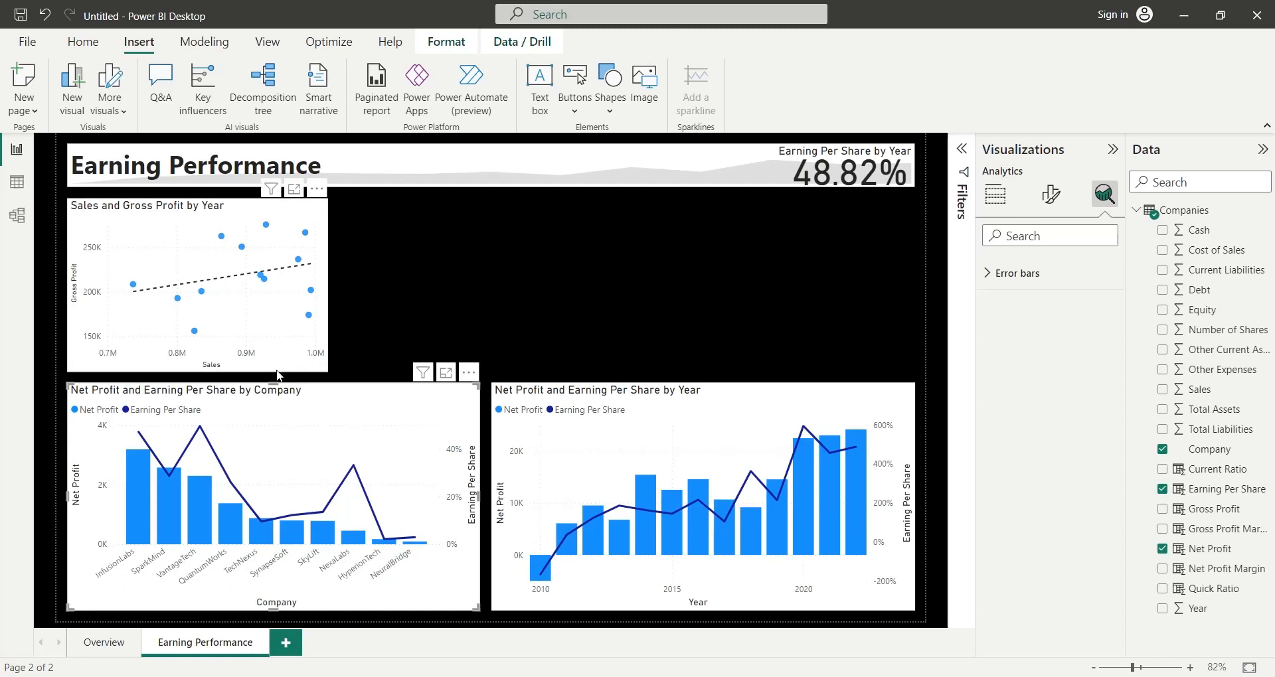
# - Insert a stacked area chart beside the scatter chart, leaving a small gap and matching its width to about a third of the page
pyautogui.click(438, 298)
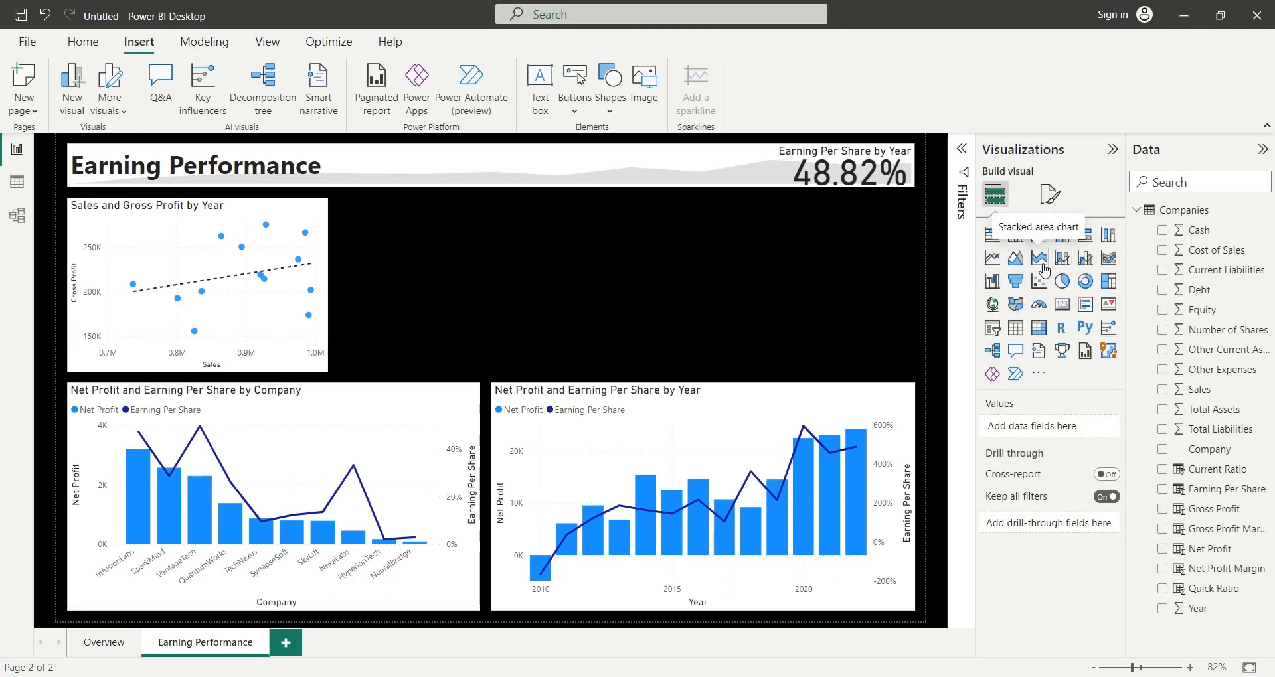
pyautogui.click(1039, 259)
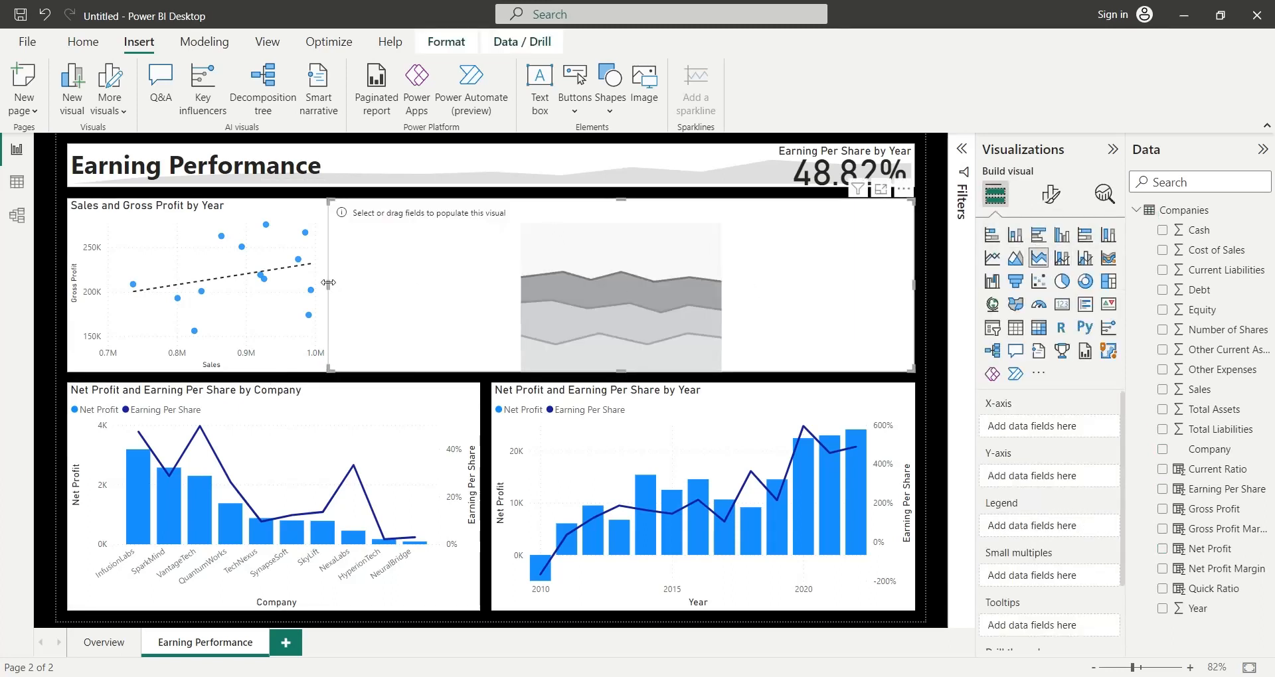
pyautogui.moveTo(328, 285); pyautogui.dragTo(340, 287)
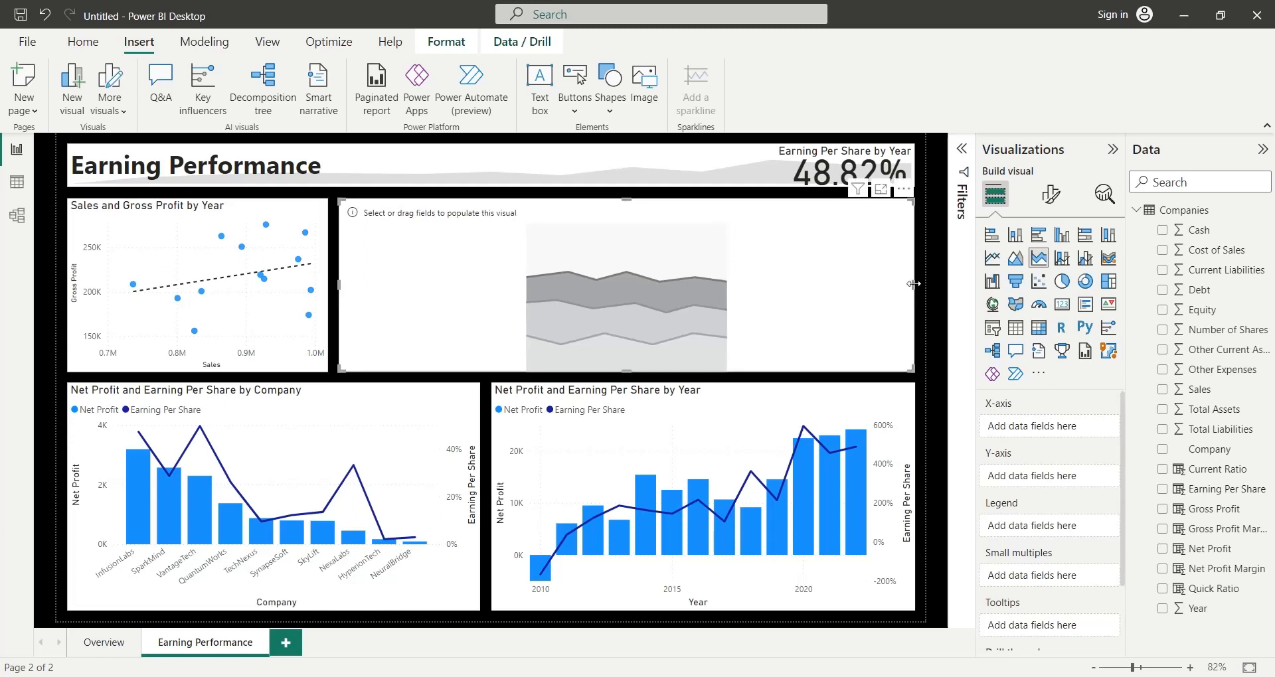
pyautogui.moveTo(913, 283); pyautogui.dragTo(600, 301)
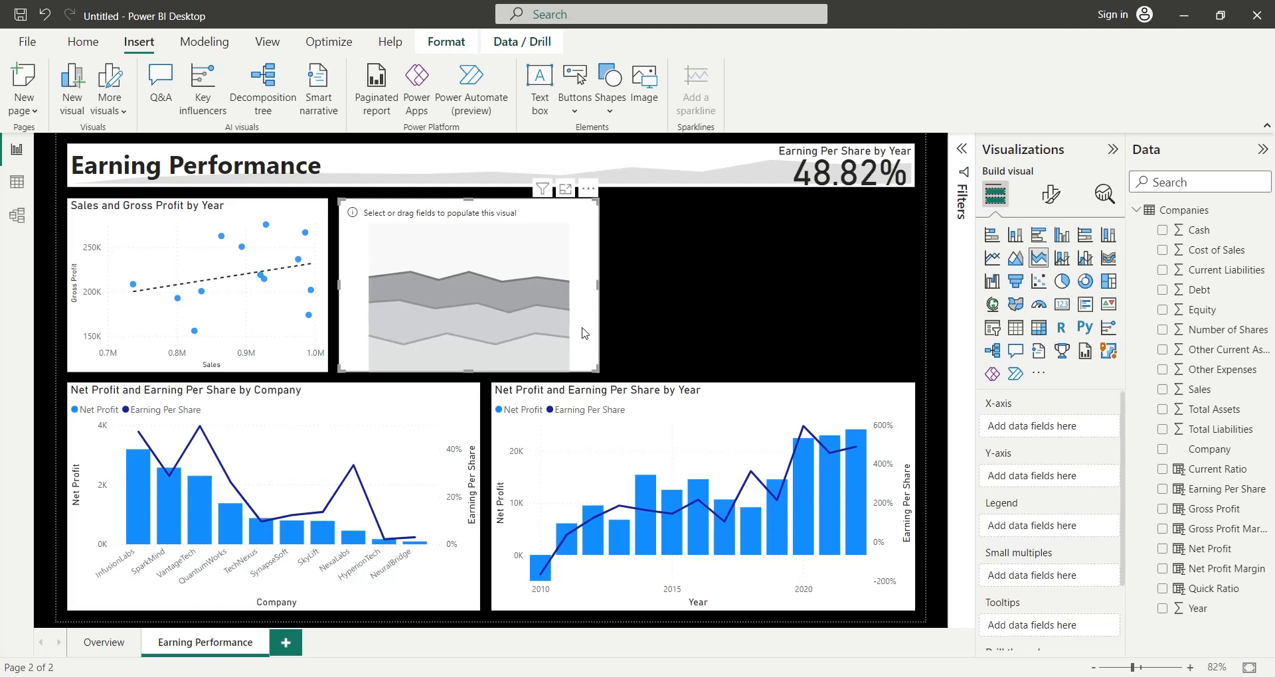
# - Add Sales to the stacked area chart's Y-axis and rename the field to Sales
pyautogui.moveTo(1197, 390); pyautogui.dragTo(1046, 476)
pyautogui.doubleClick(1026, 477)
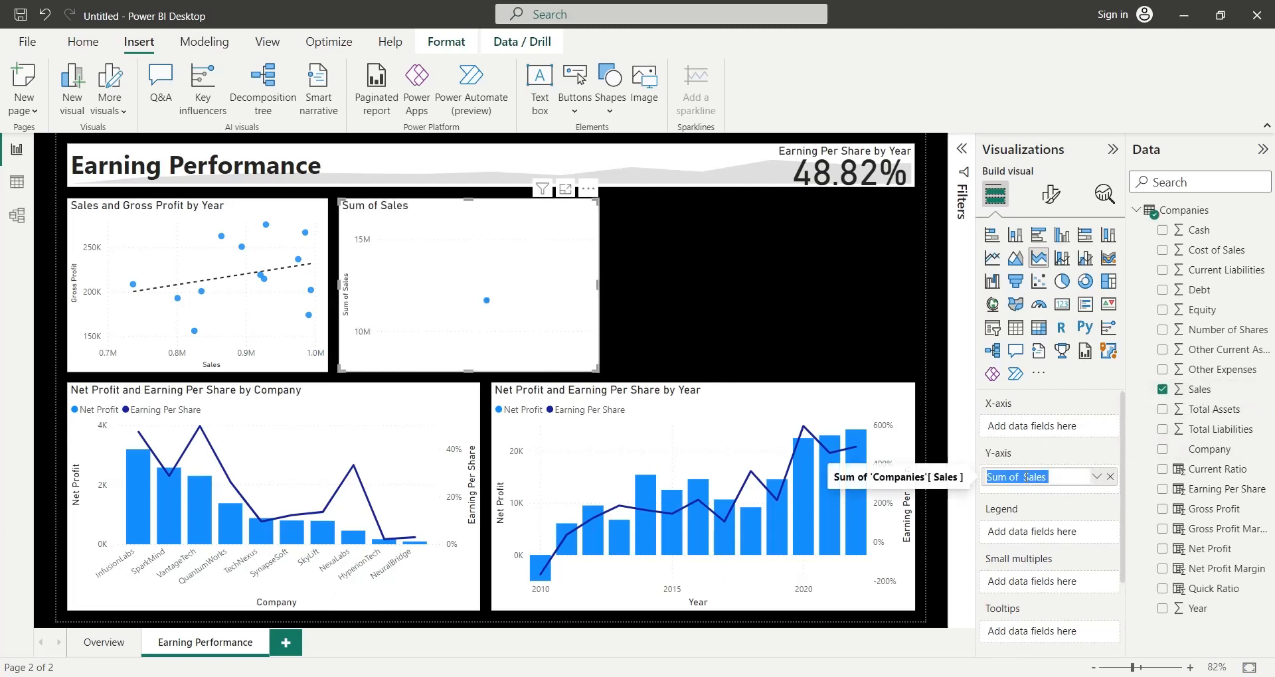
pyautogui.write('Sales')
pyautogui.press('Return')
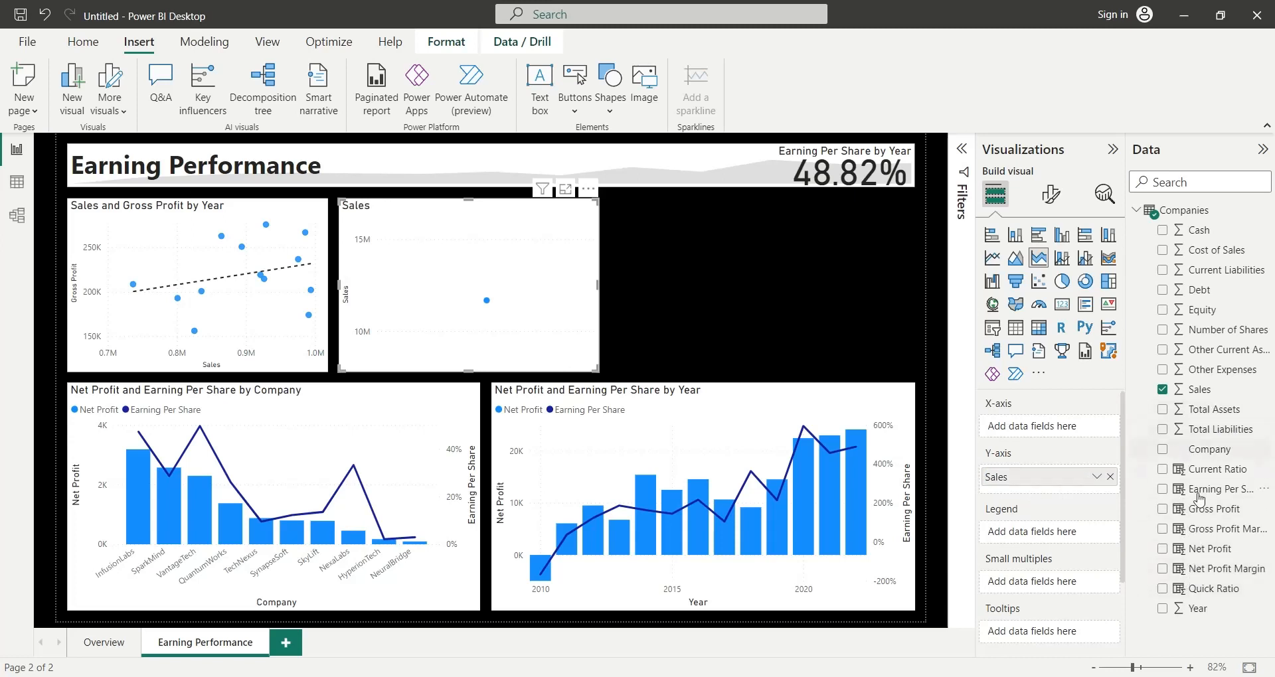
# - Add Gross Profit to the area chart's Y-axis, renamed to Gross Profit, and put Year on its X-axis
pyautogui.moveTo(1214, 510); pyautogui.dragTo(1069, 488)
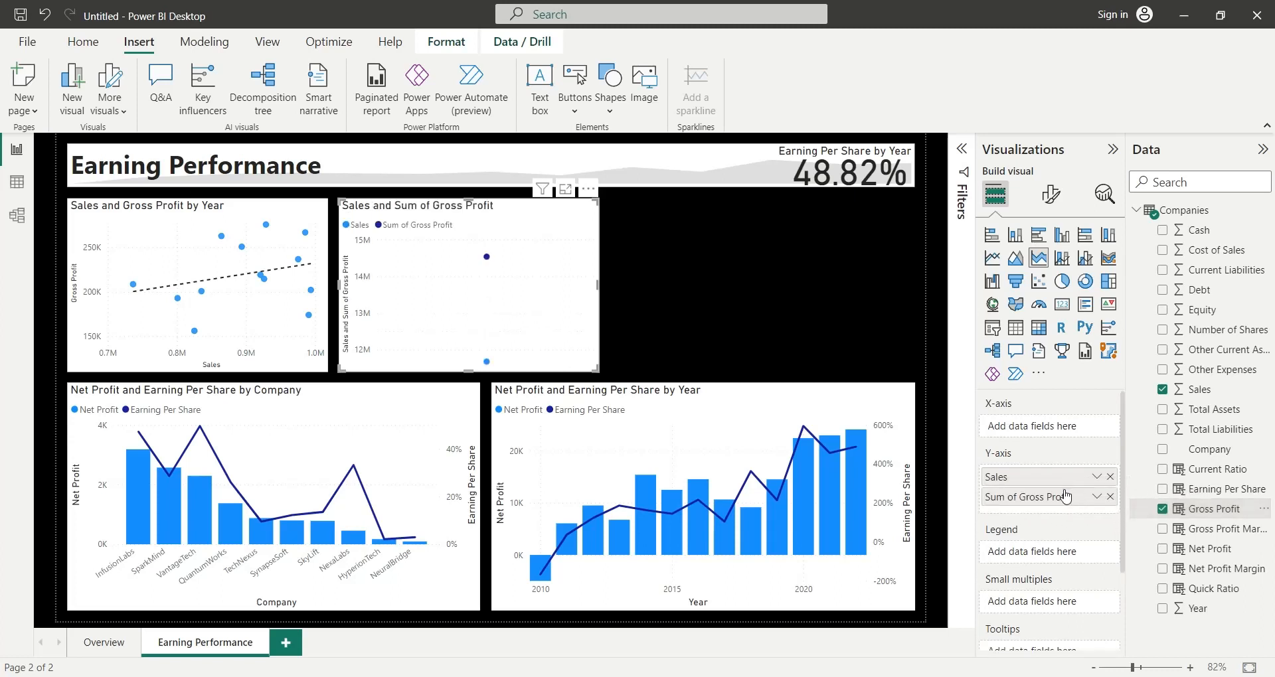
pyautogui.doubleClick(1024, 500)
pyautogui.click(1021, 497)
pyautogui.hotkey('shift', 'Home')
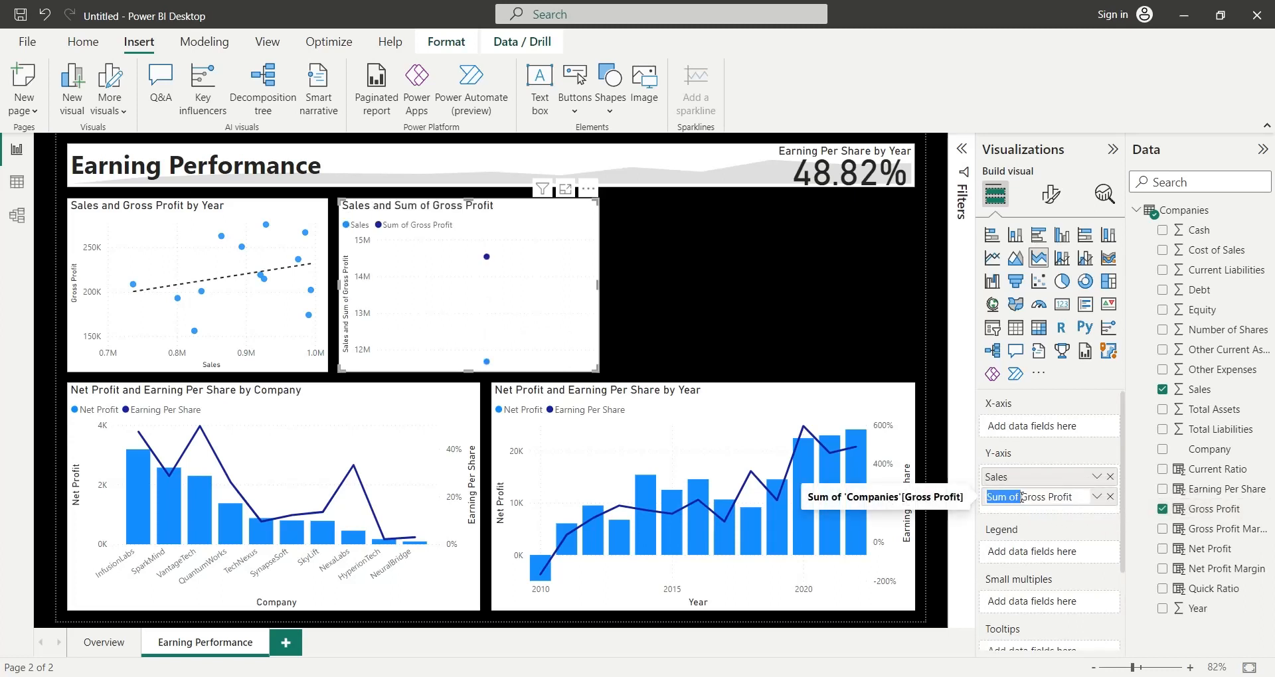
pyautogui.press('BackSpace')
pyautogui.press('Return')
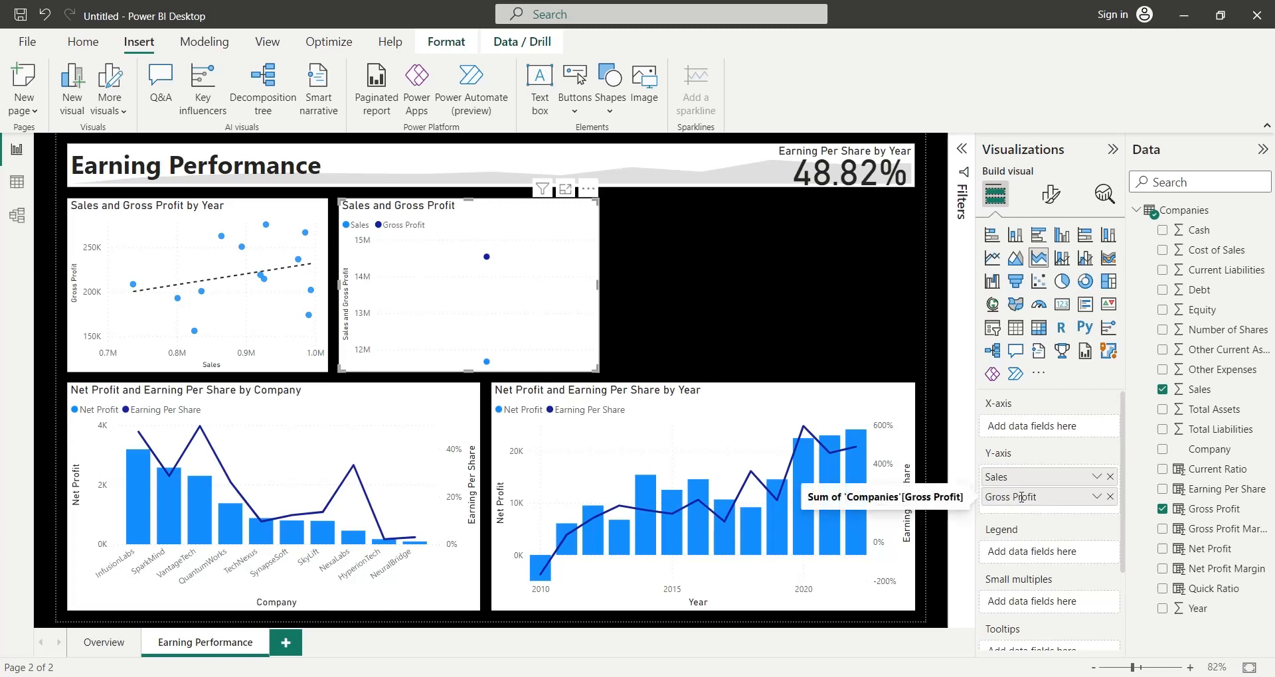
pyautogui.moveTo(1205, 616); pyautogui.dragTo(1056, 433)
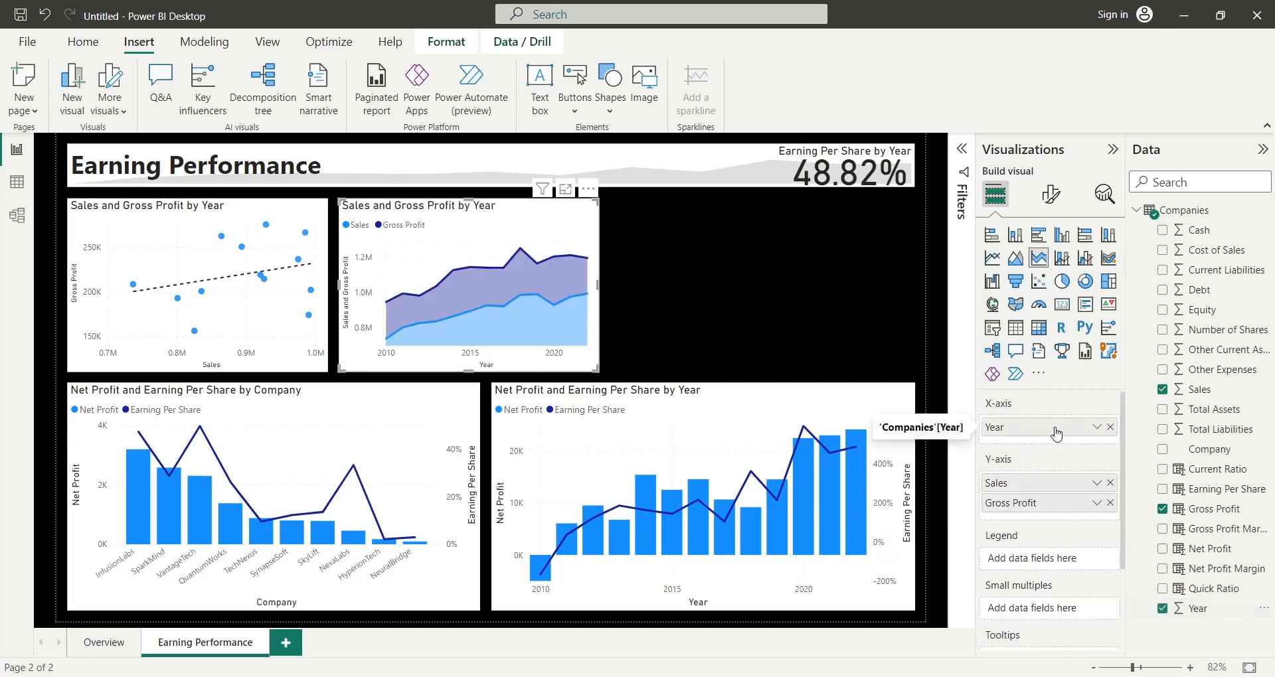
# - Examine how the Sales and Gross Profit area chart responds to each company selected in the by Company chart, ending unfiltered
pyautogui.click(145, 481)
pyautogui.click(183, 509)
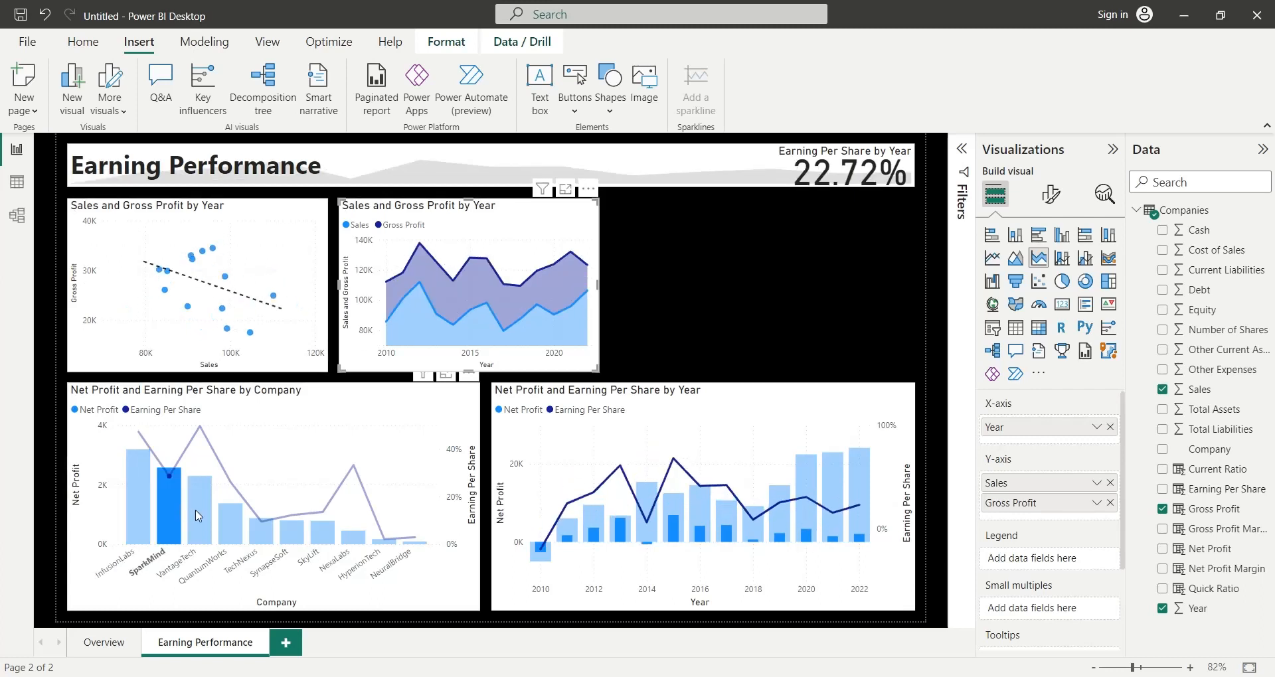
pyautogui.click(201, 509)
pyautogui.click(228, 527)
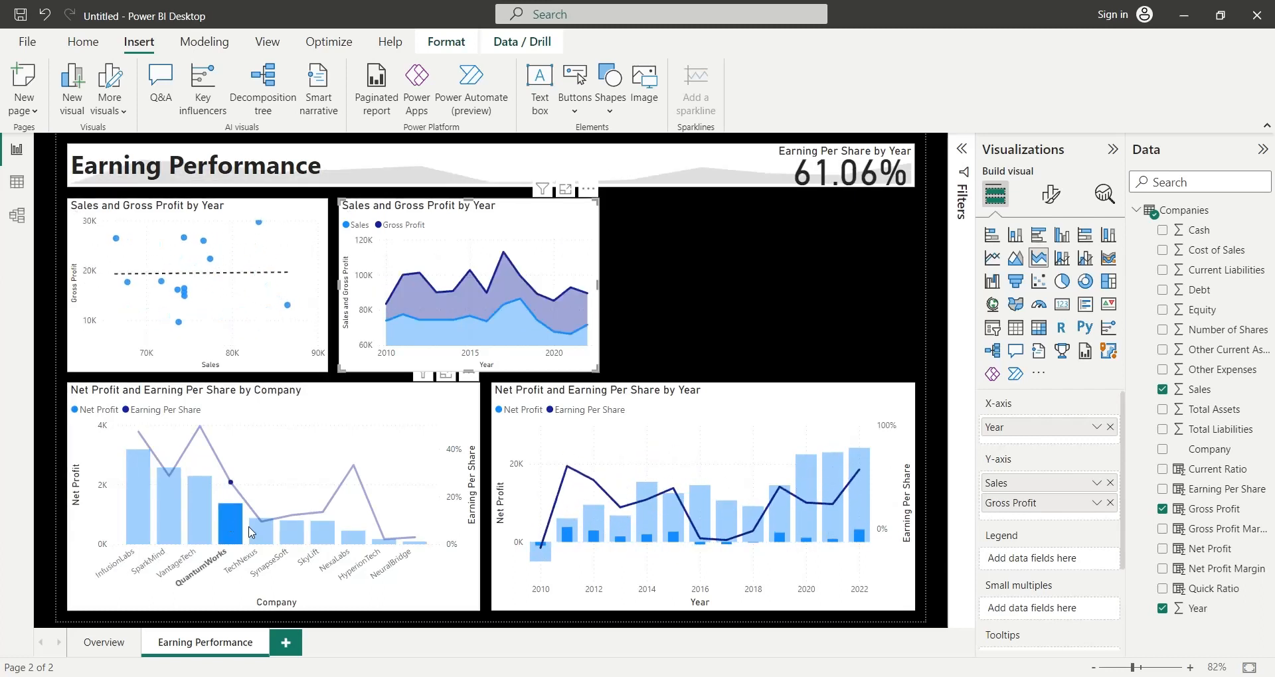
pyautogui.click(259, 533)
pyautogui.click(292, 535)
pyautogui.click(321, 537)
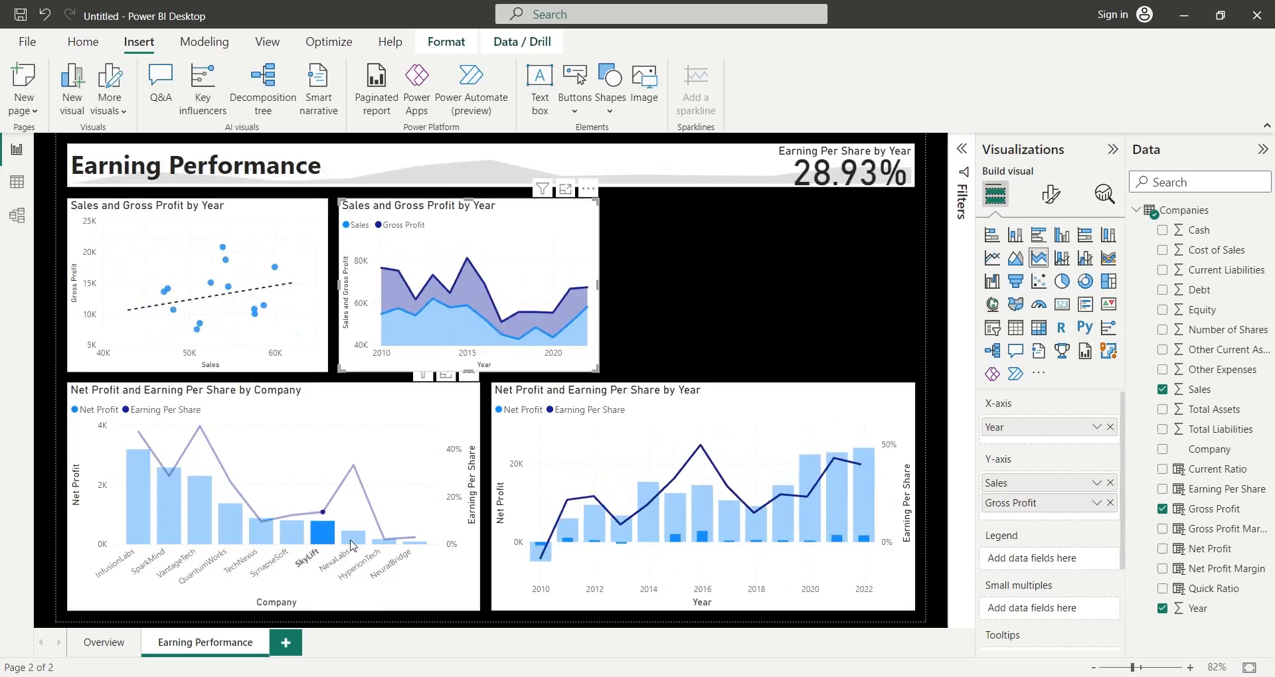
pyautogui.click(353, 538)
pyautogui.click(383, 542)
pyautogui.click(414, 543)
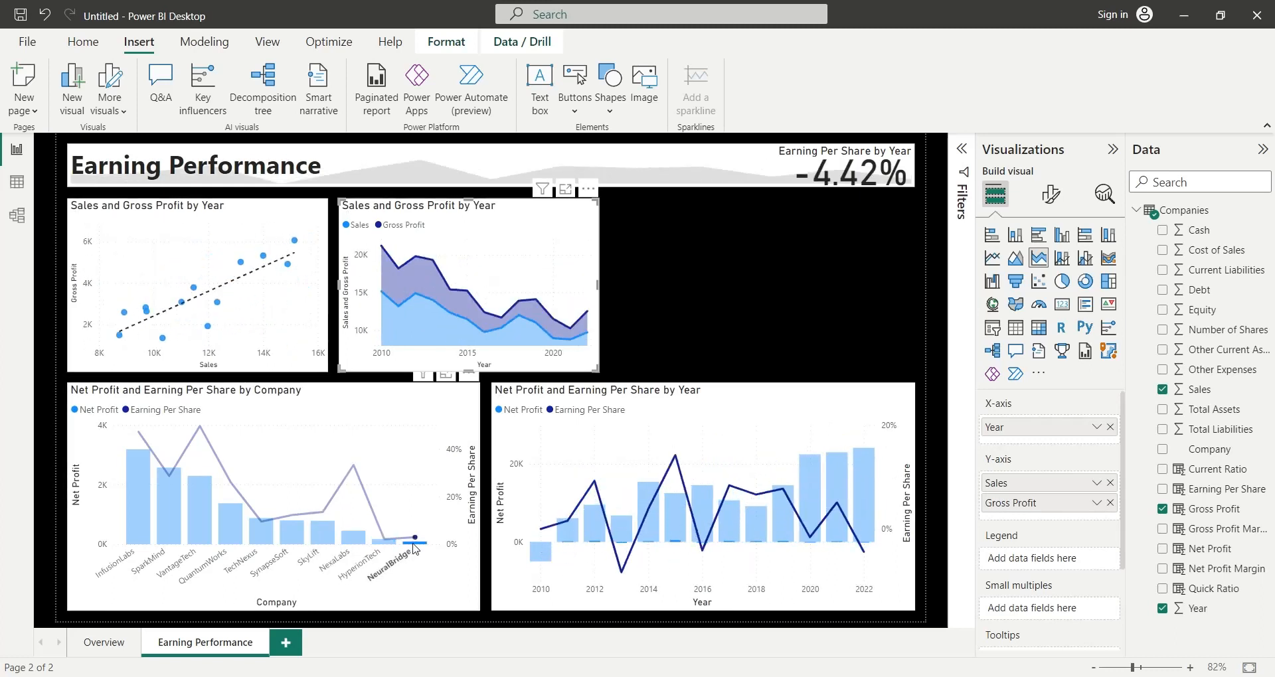
pyautogui.click(412, 544)
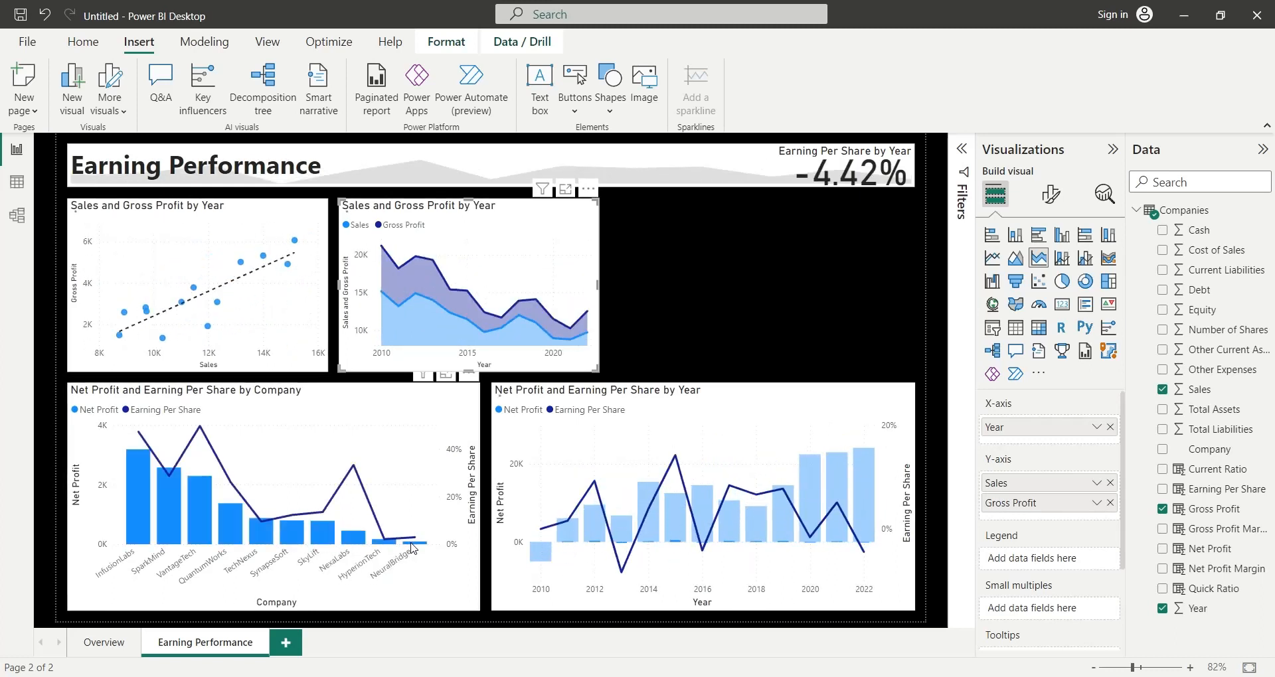
pyautogui.click(762, 320)
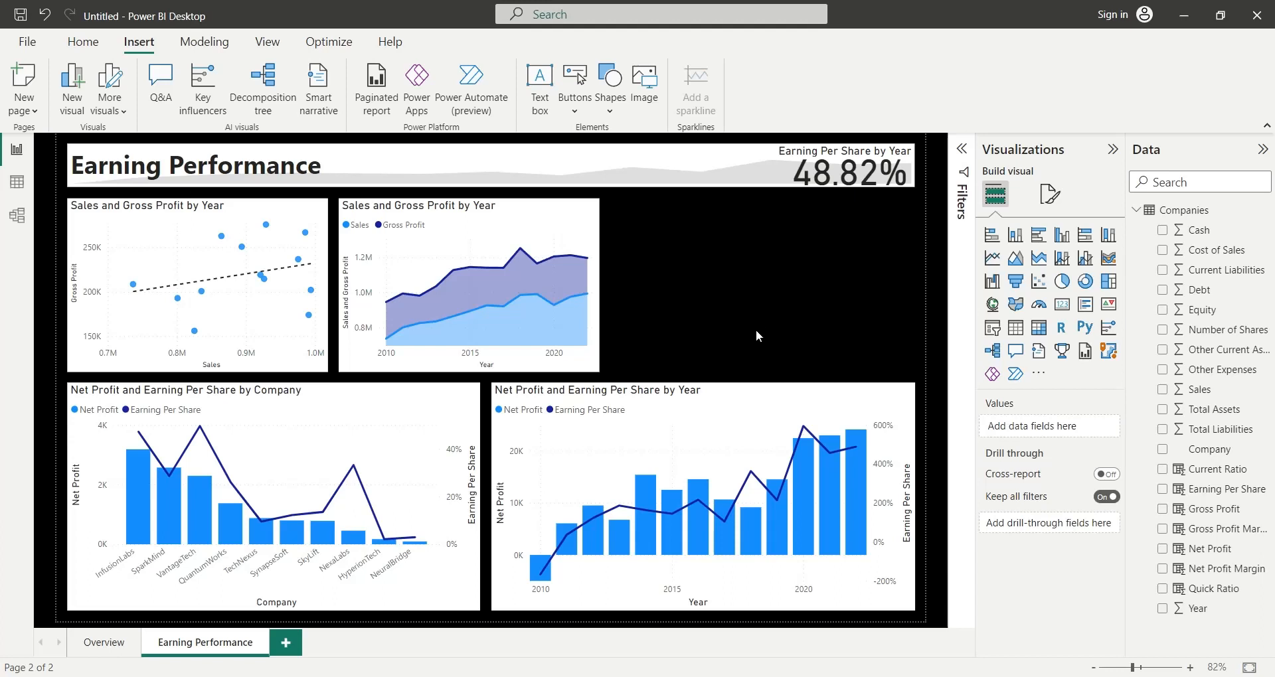
# - Duplicate the Sales and Gross Profit area chart into the empty space beside it and widen both charts to fill the row
pyautogui.click(593, 225)
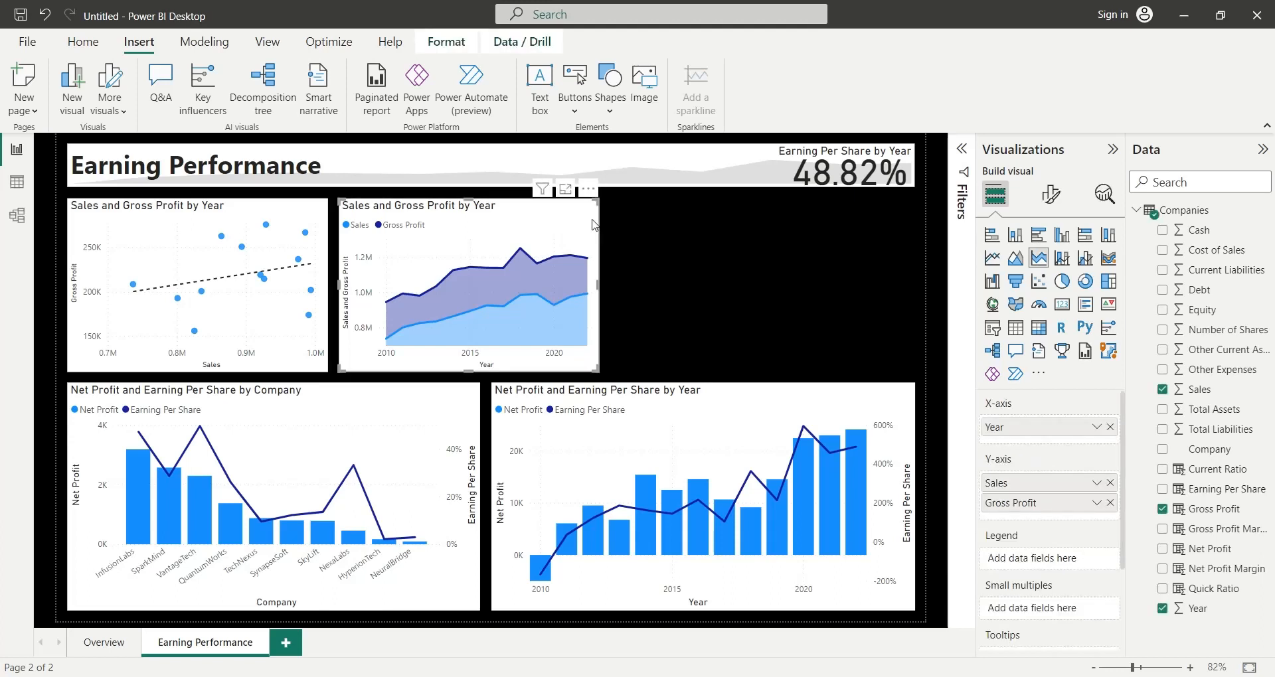
pyautogui.hotkey('ctrl', 'c')
pyautogui.hotkey('ctrl', 'v')
pyautogui.moveTo(593, 225); pyautogui.dragTo(899, 221)
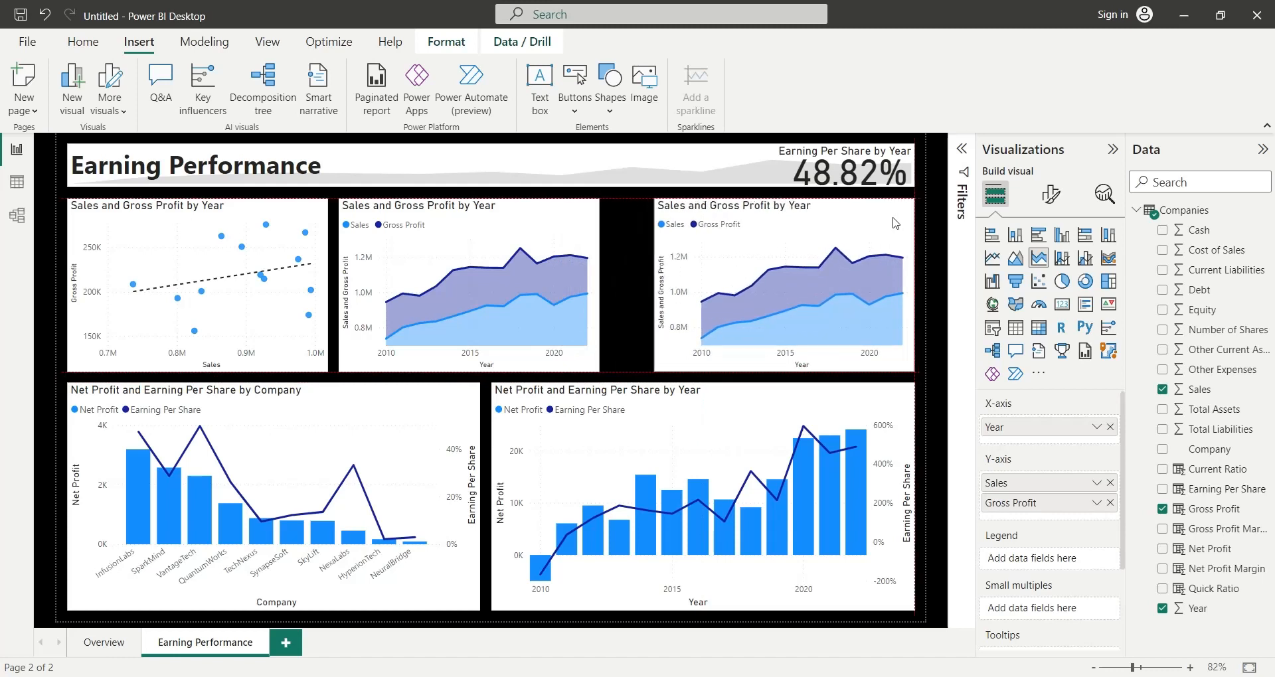
pyautogui.moveTo(653, 285); pyautogui.dragTo(610, 287)
pyautogui.click(599, 287)
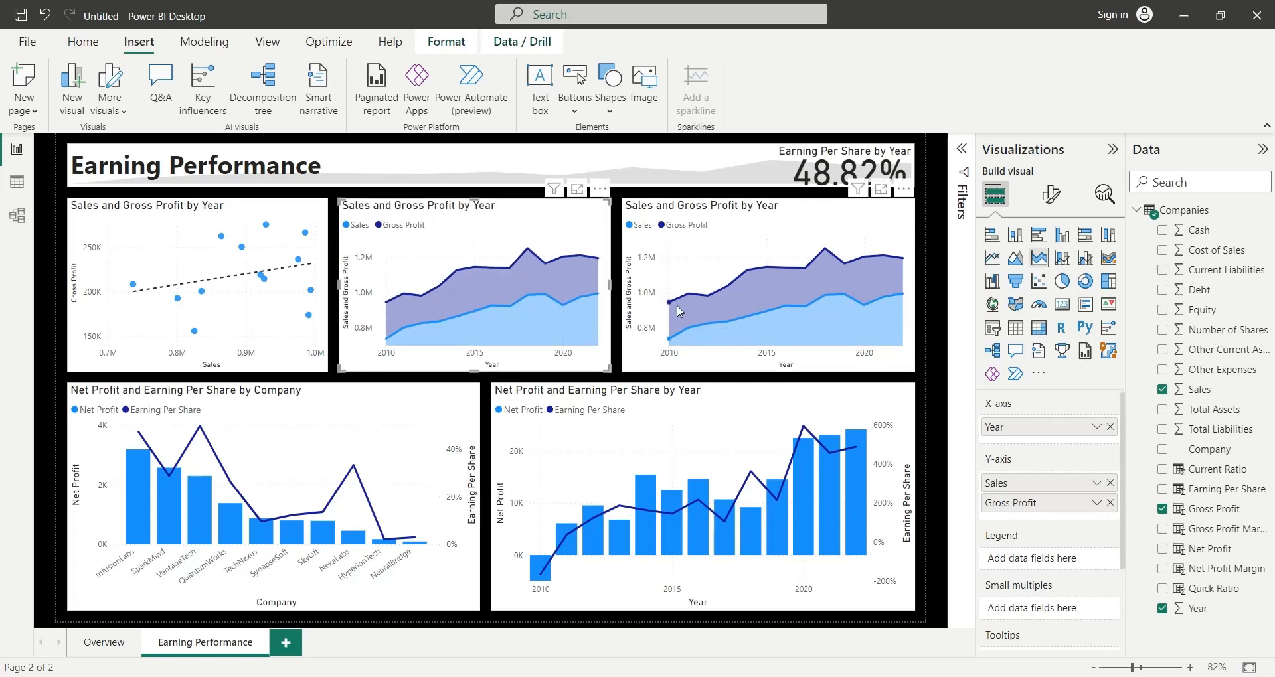
# - Remove Sales and Gross Profit from the duplicated area chart's Y-axis
pyautogui.moveTo(676, 305)
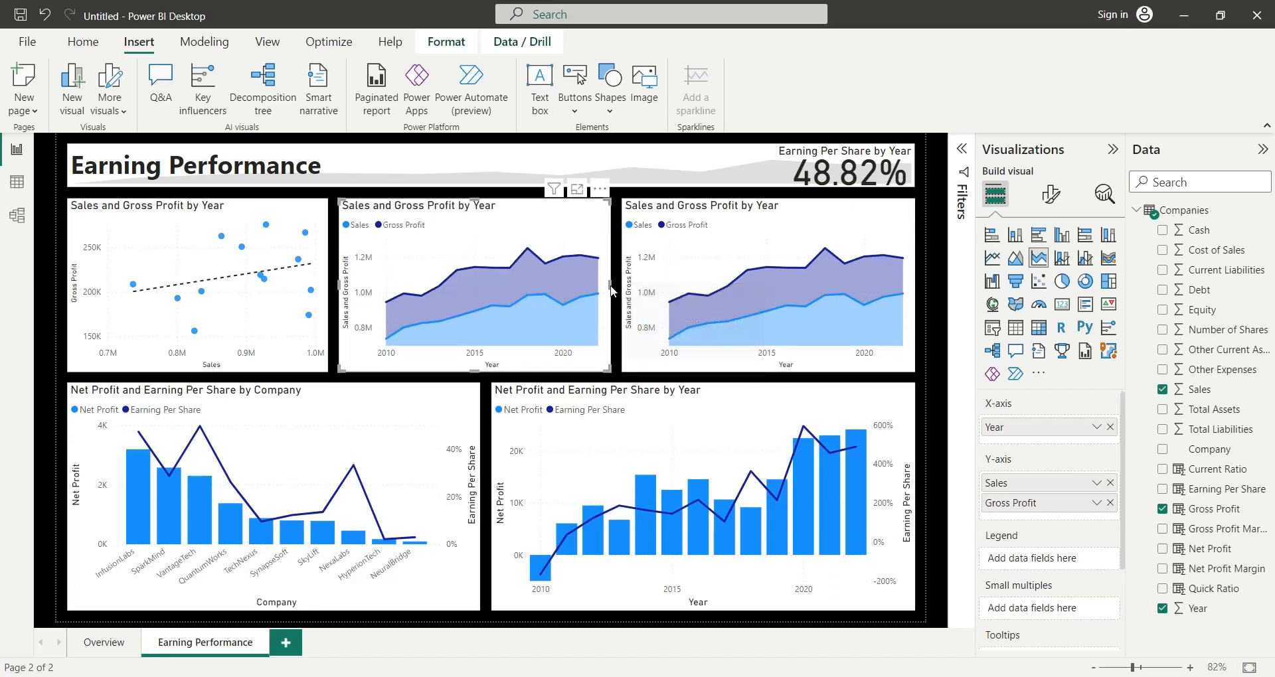
pyautogui.click(648, 288)
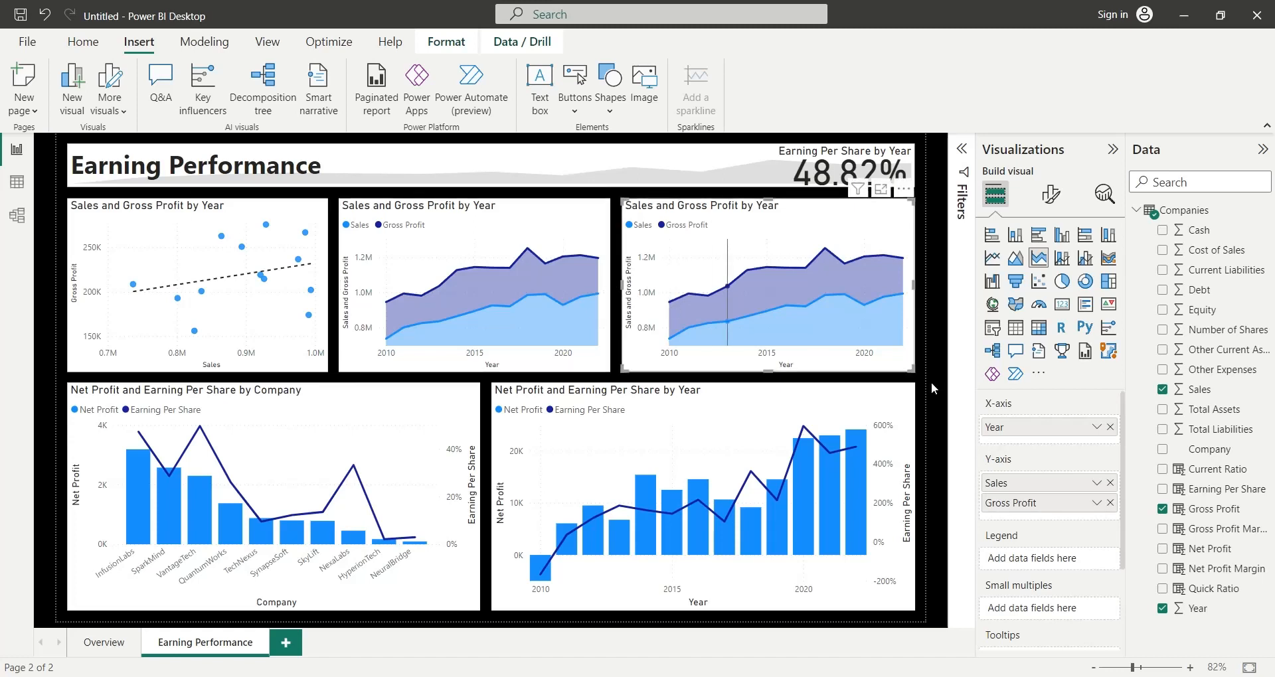
pyautogui.click(1109, 482)
pyautogui.click(1109, 483)
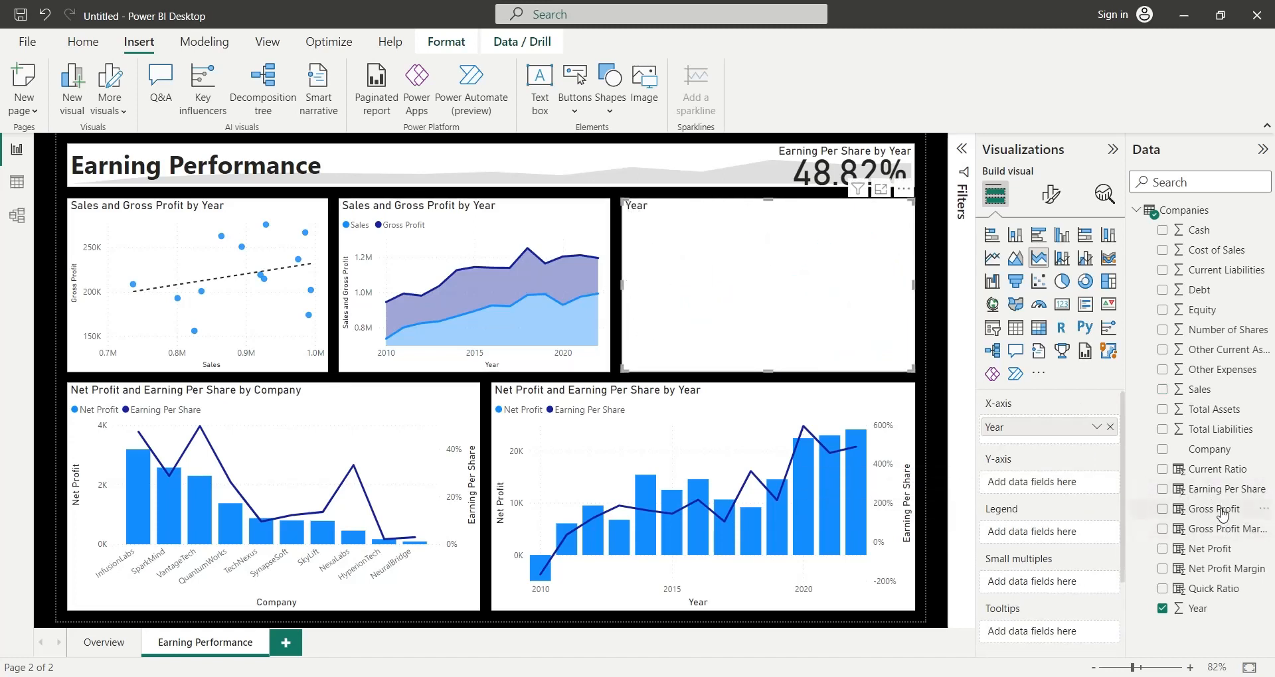
# - Add Gross Profit Margin to the duplicated area chart's Y-axis and rename the field to Gross Profit Margin
pyautogui.moveTo(1219, 529); pyautogui.dragTo(986, 484)
pyautogui.doubleClick(1063, 483)
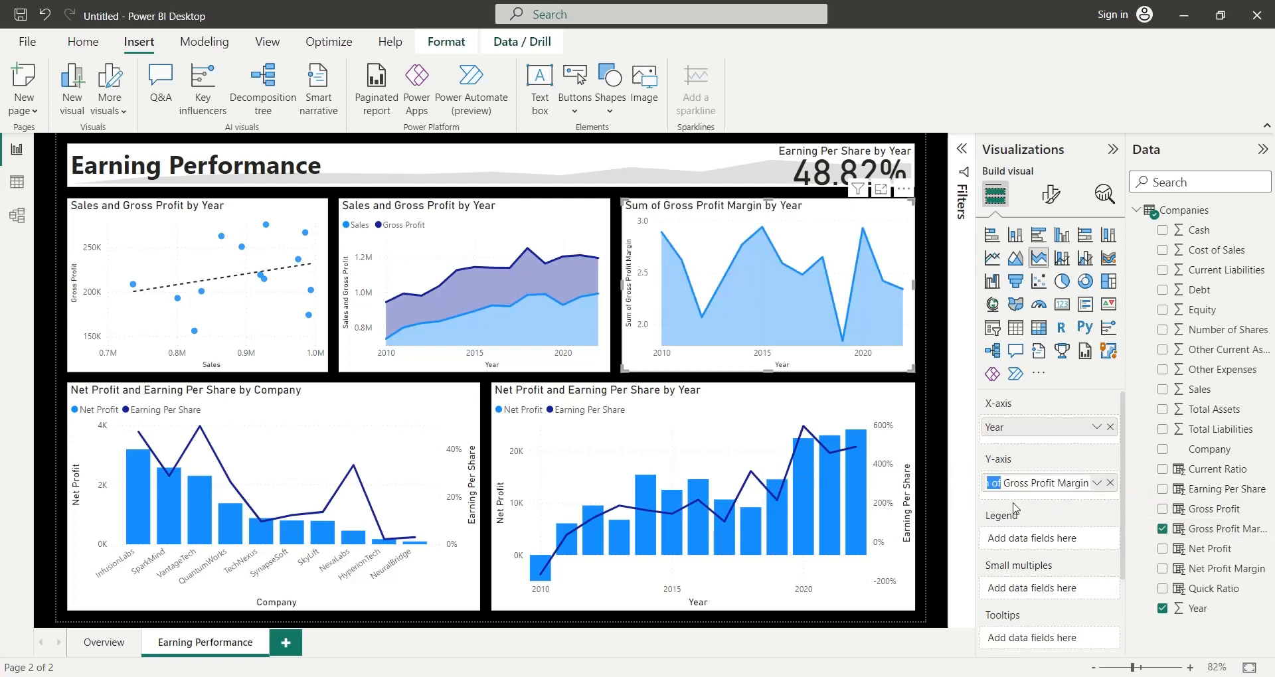
pyautogui.press('BackSpace')
pyautogui.press('Return')
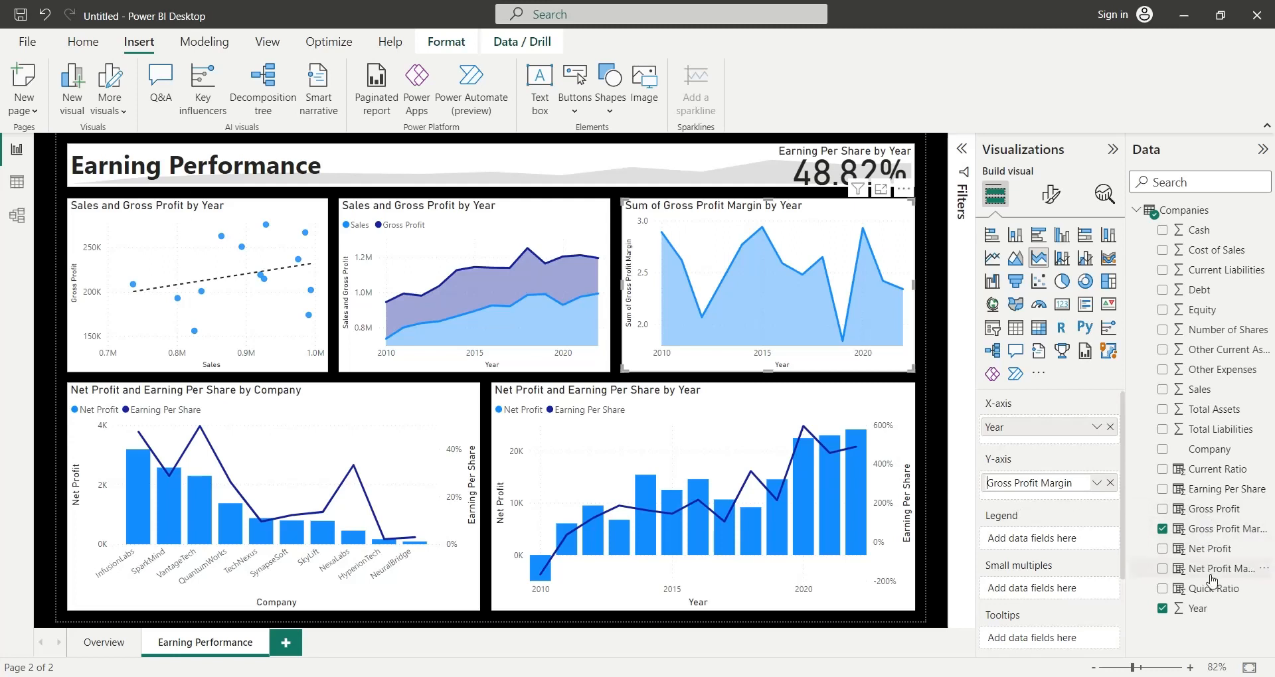
# - Add Net Profit Margin to the same chart's Y-axis and rename the field to Net Profit Margin
pyautogui.moveTo(1212, 571); pyautogui.dragTo(1059, 501)
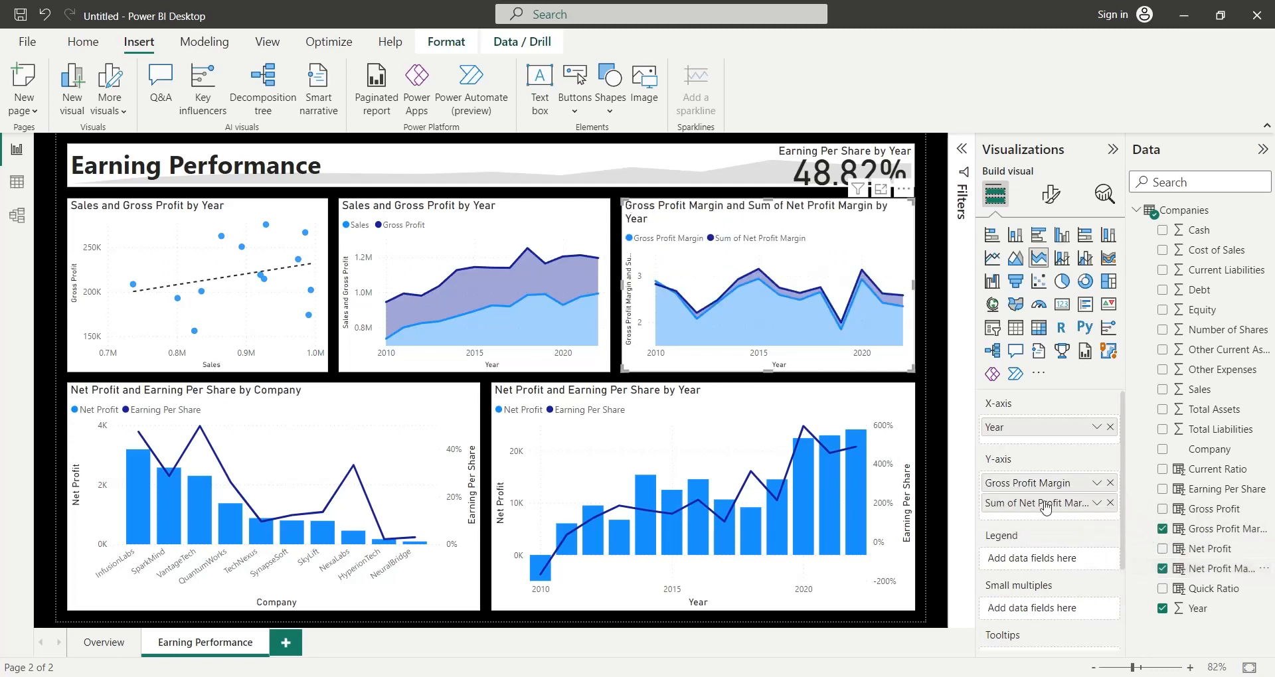
pyautogui.doubleClick(1036, 506)
pyautogui.hotkey('ctrl', 'shift', 'Left')
pyautogui.hotkey('ctrl', 'shift', 'Left')
pyautogui.hotkey('ctrl', 'shift', 'Left')
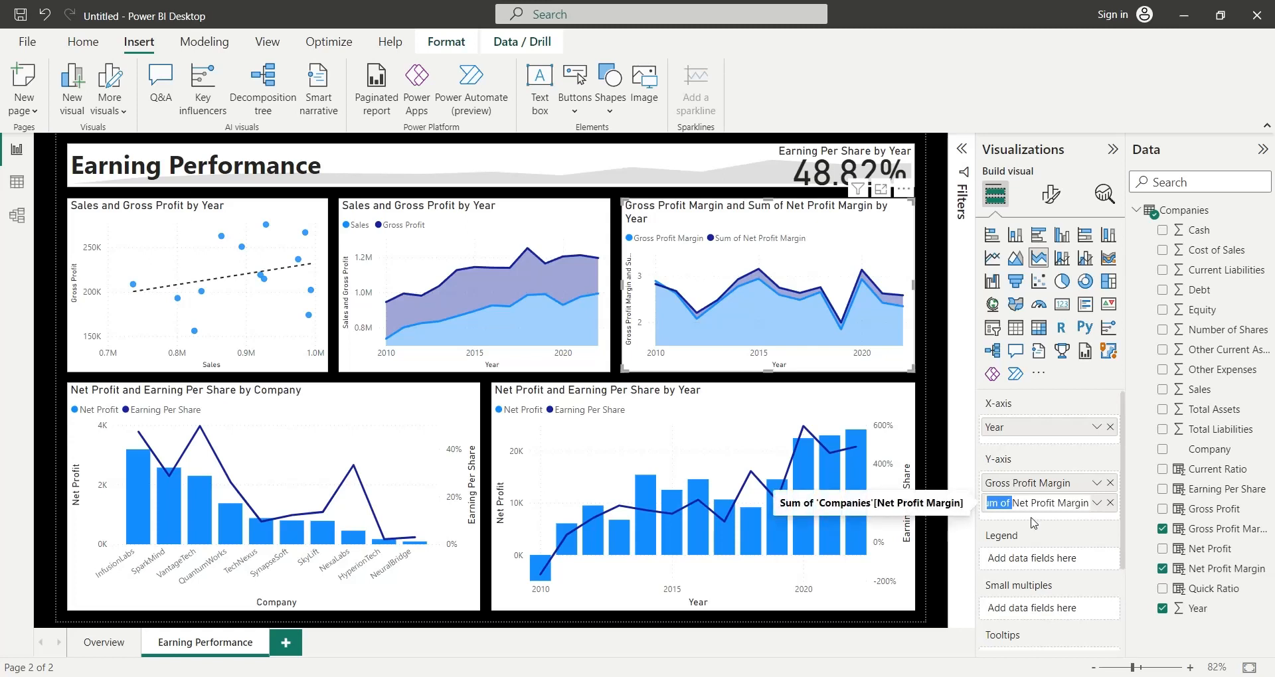
pyautogui.press('BackSpace')
pyautogui.press('Return')
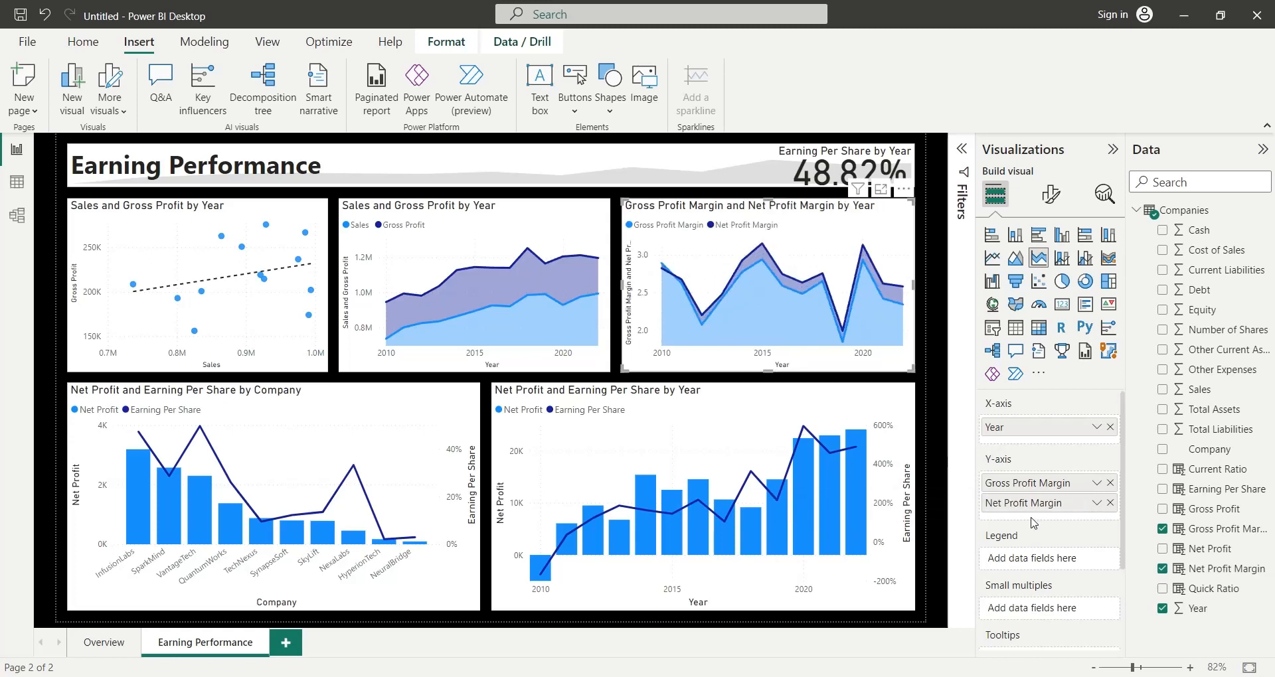
# - Check how the page's visuals respond when filtered by individual companies in the Net Profit and Earning Per Share by Company chart, clearing the filter at the end
pyautogui.click(131, 485)
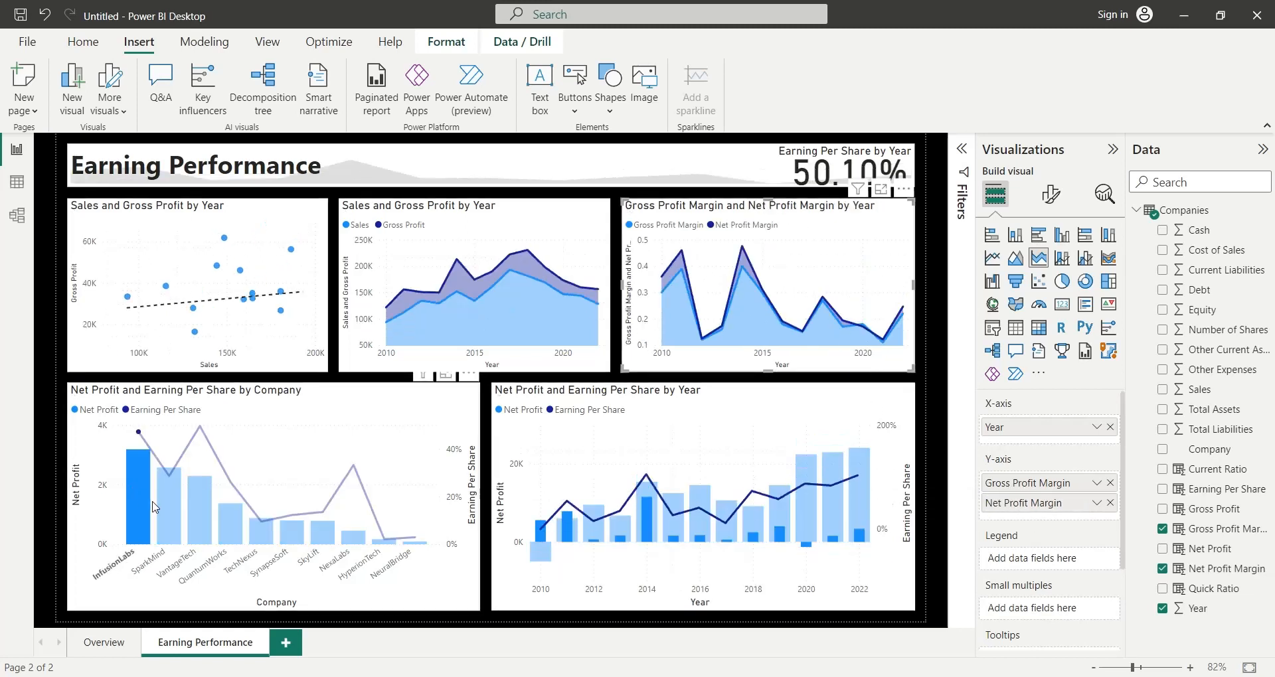
pyautogui.click(169, 505)
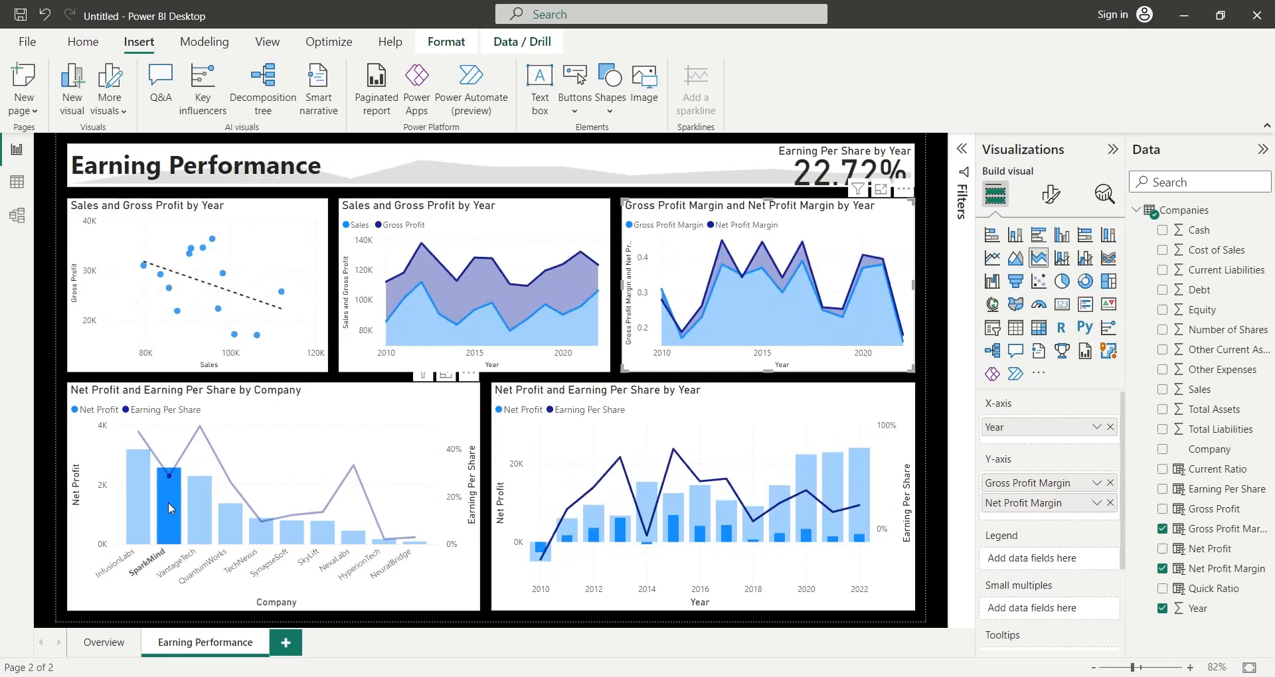
pyautogui.click(199, 516)
pyautogui.click(226, 523)
pyautogui.click(263, 531)
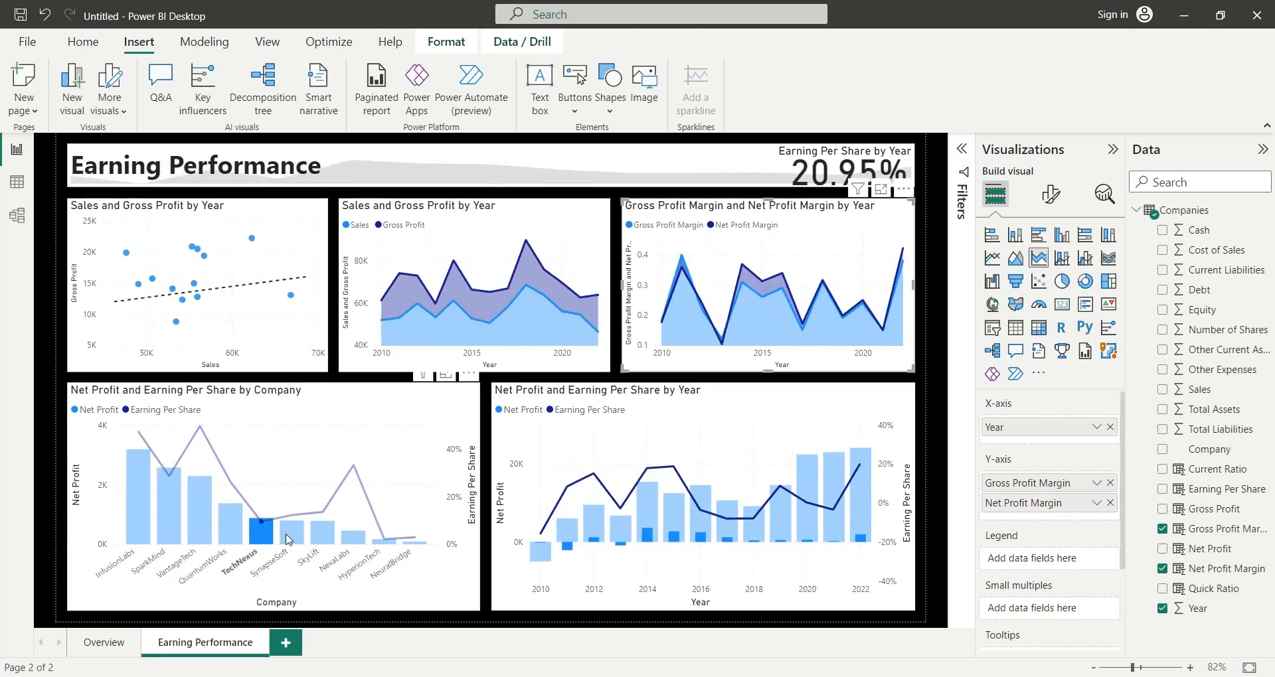
pyautogui.click(324, 537)
pyautogui.click(362, 542)
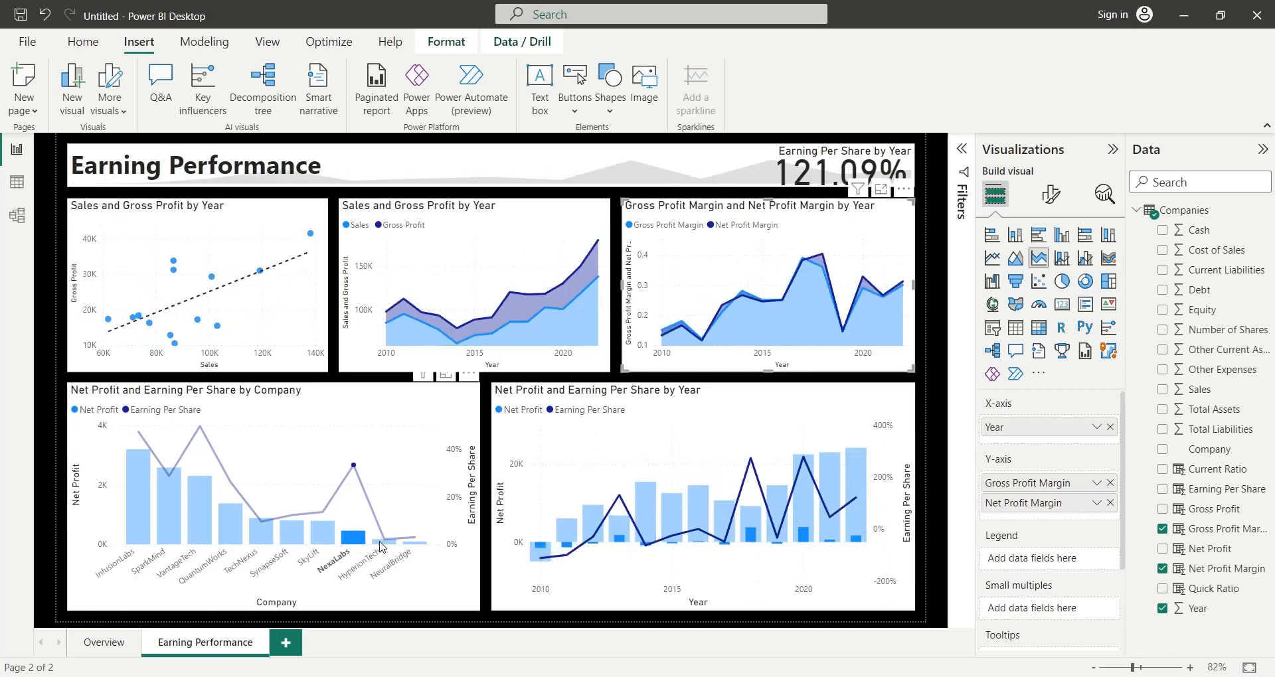
pyautogui.click(379, 543)
pyautogui.click(410, 543)
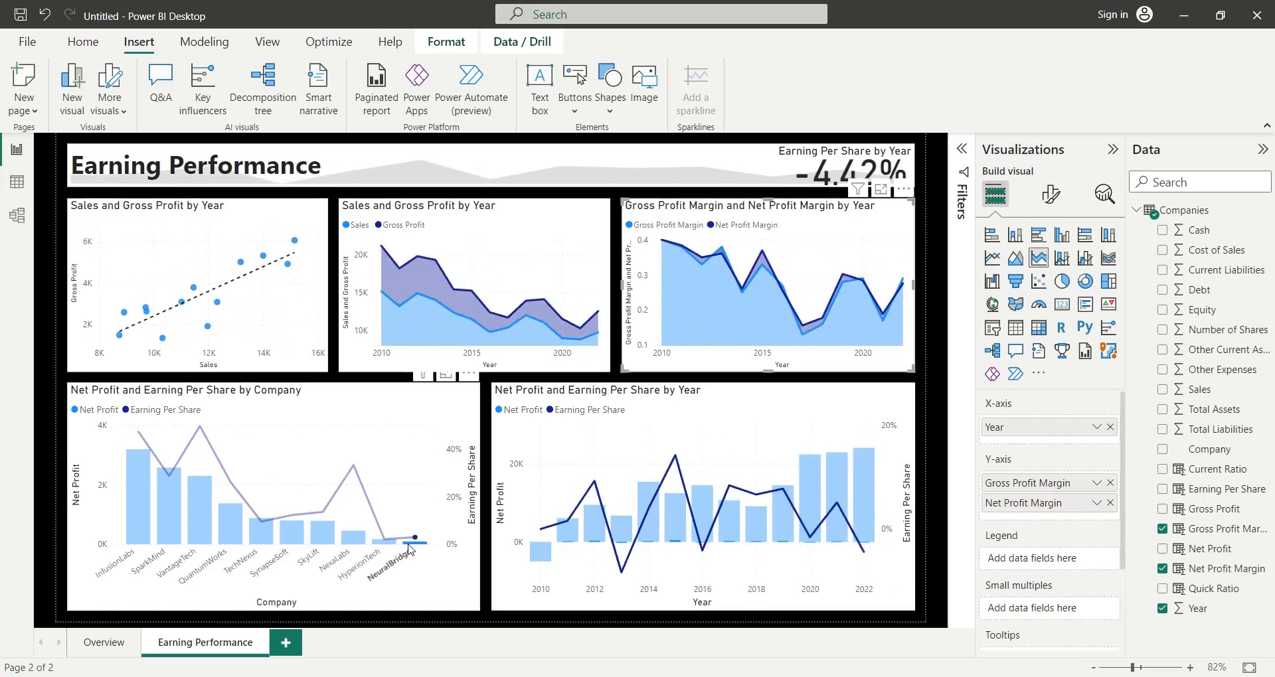
pyautogui.click(410, 543)
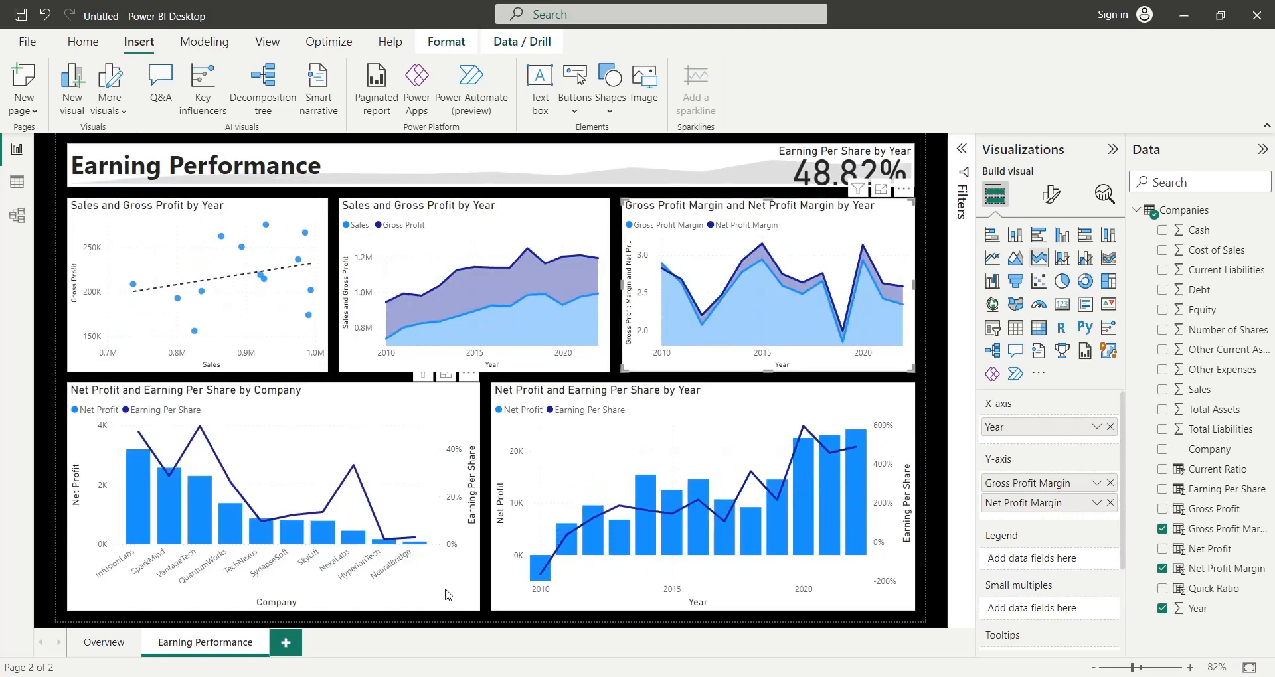
pyautogui.click(492, 622)
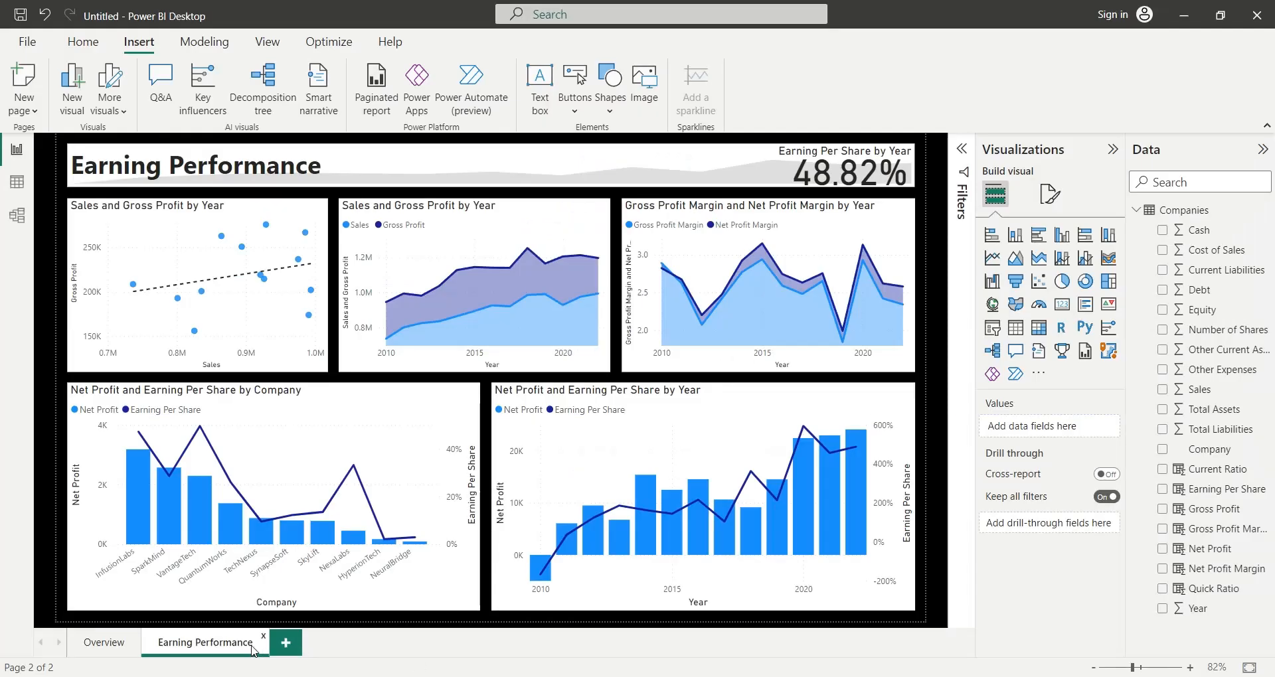
# - Duplicate the Earning Performance page and rename the copy Assets
pyautogui.rightClick(253, 650)
pyautogui.click(290, 563)
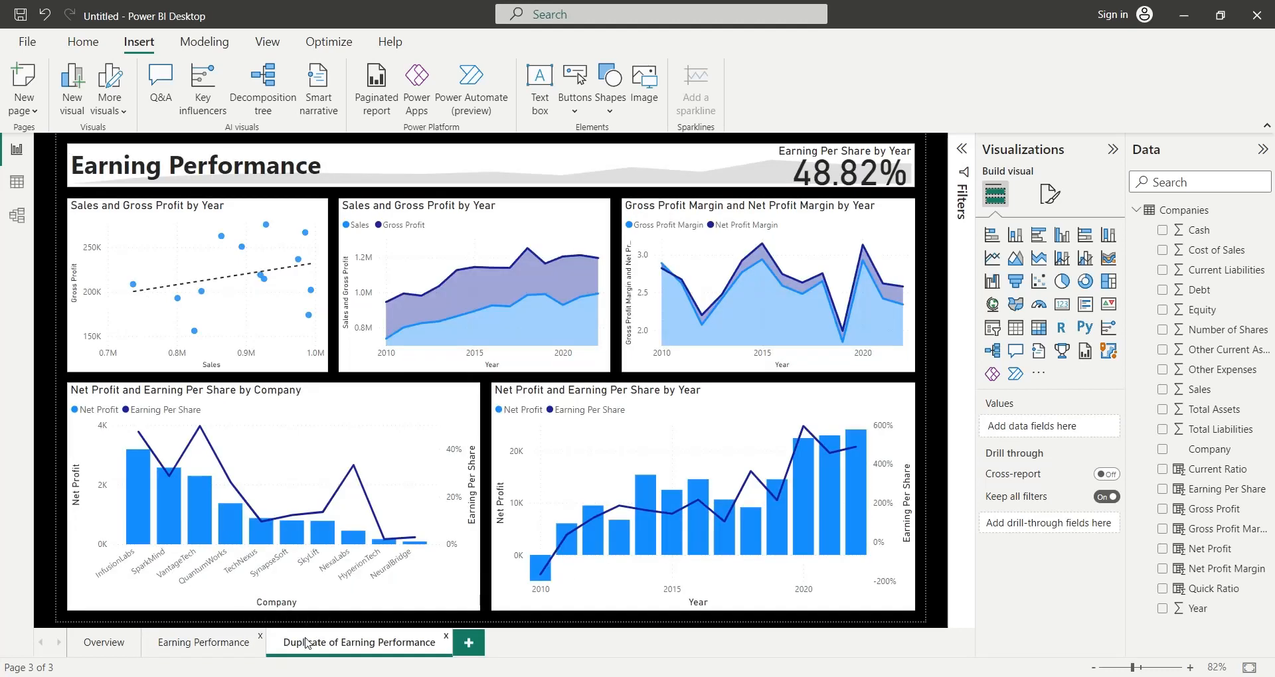
pyautogui.doubleClick(308, 643)
pyautogui.write('Assets')
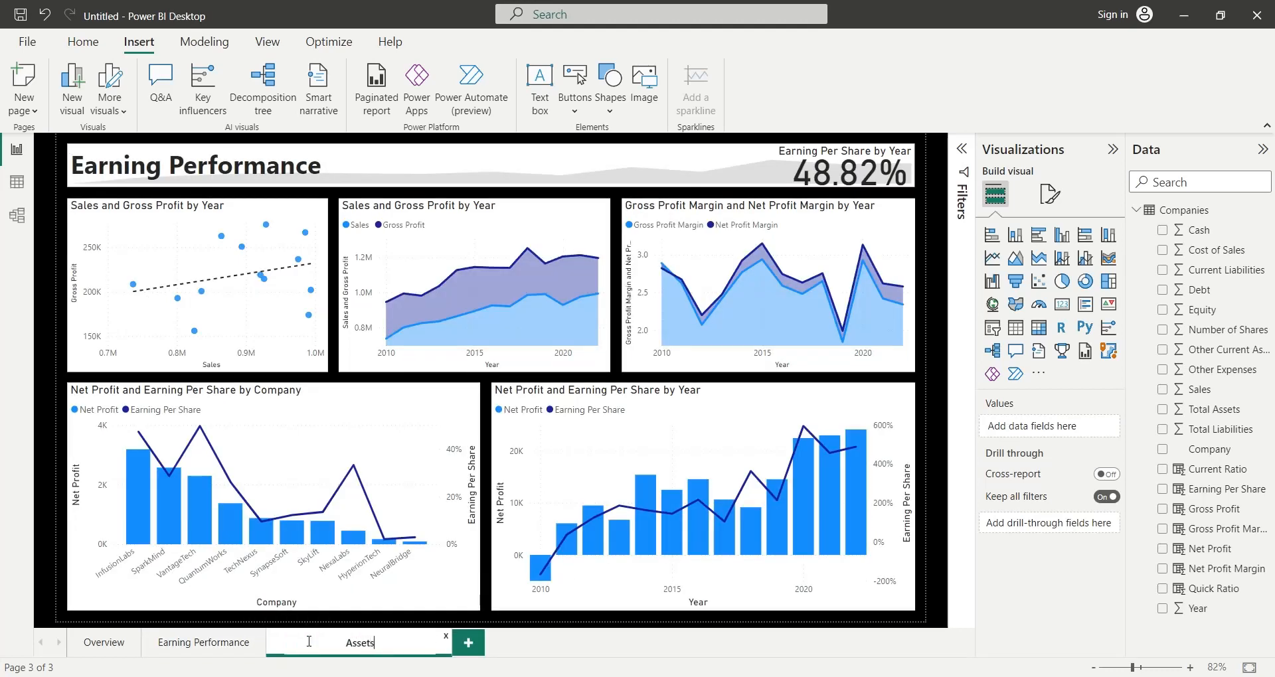
pyautogui.press('Return')
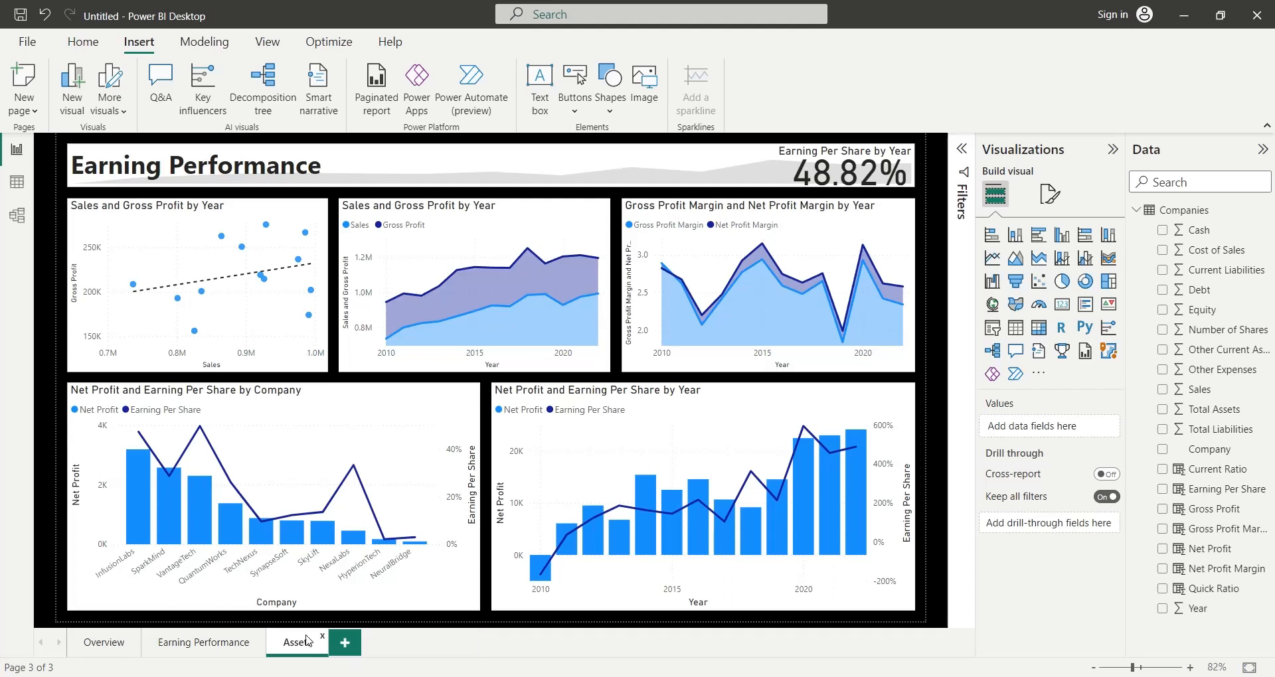
# - Replace the title text on the Assets page with "Assets"
pyautogui.click(252, 163)
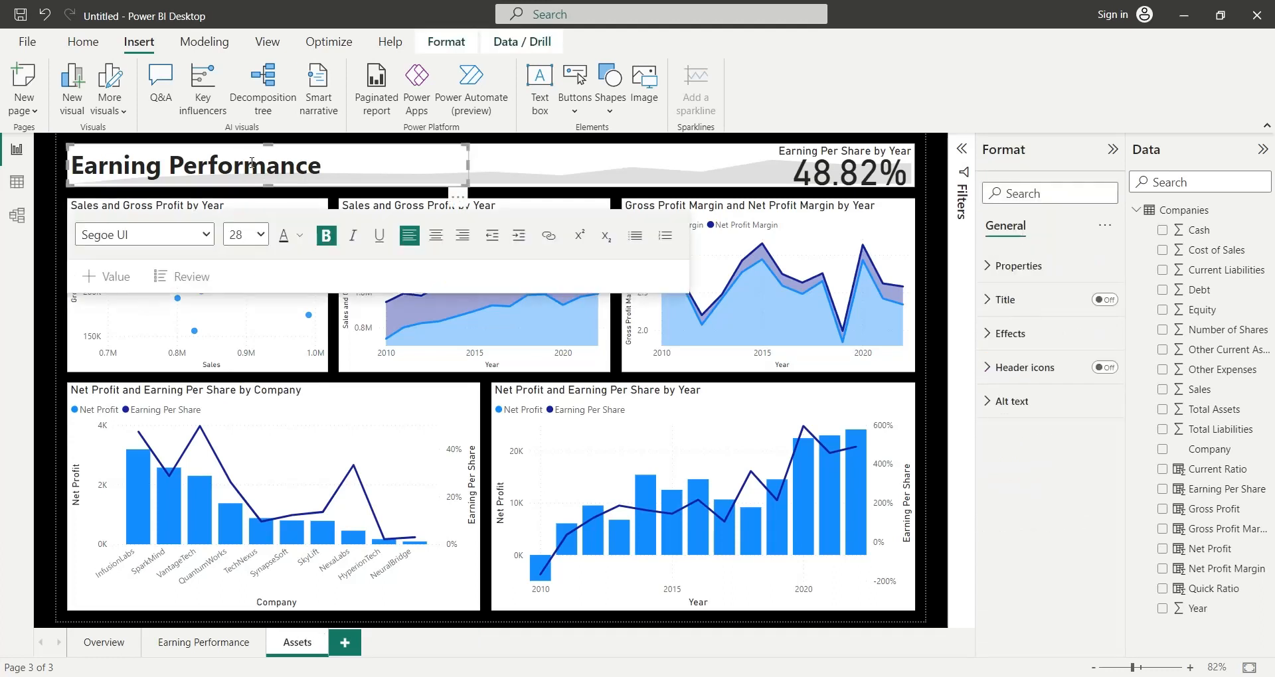
pyautogui.hotkey('ctrl', 'a')
pyautogui.write('Assets')
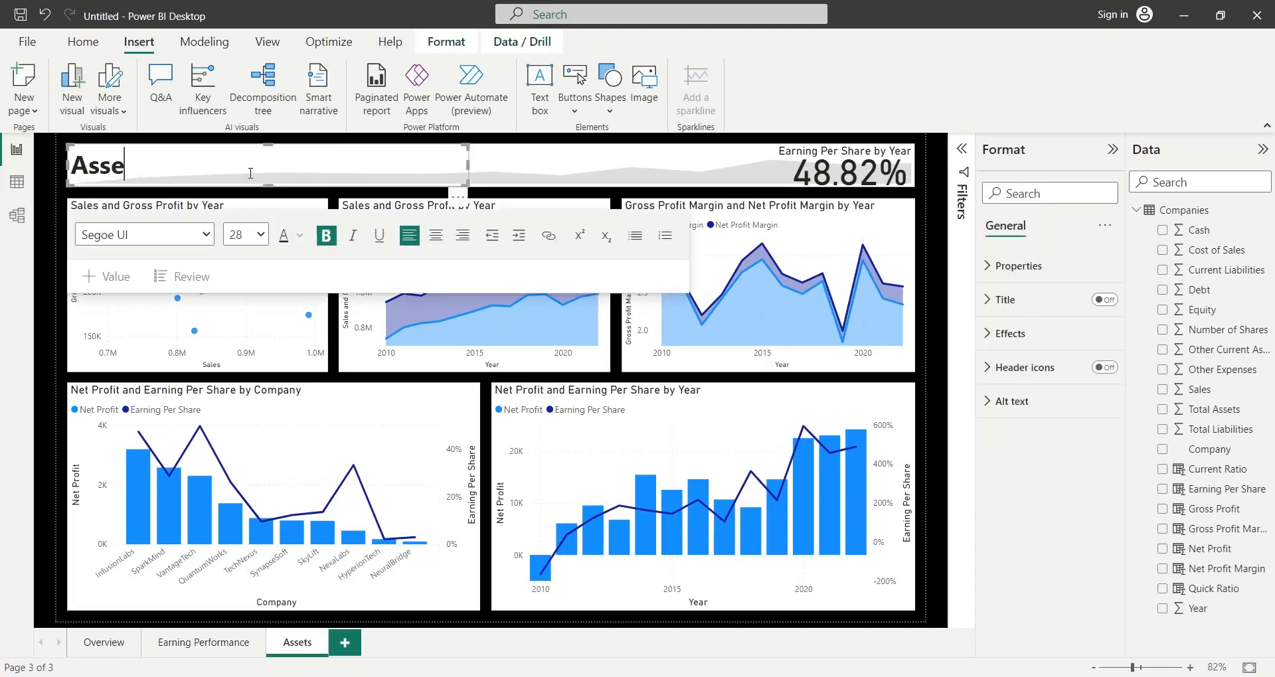
# - Replace Earning Per Share with Total Assets as the header KPI's value and rename the field to Total Assets
pyautogui.click(784, 178)
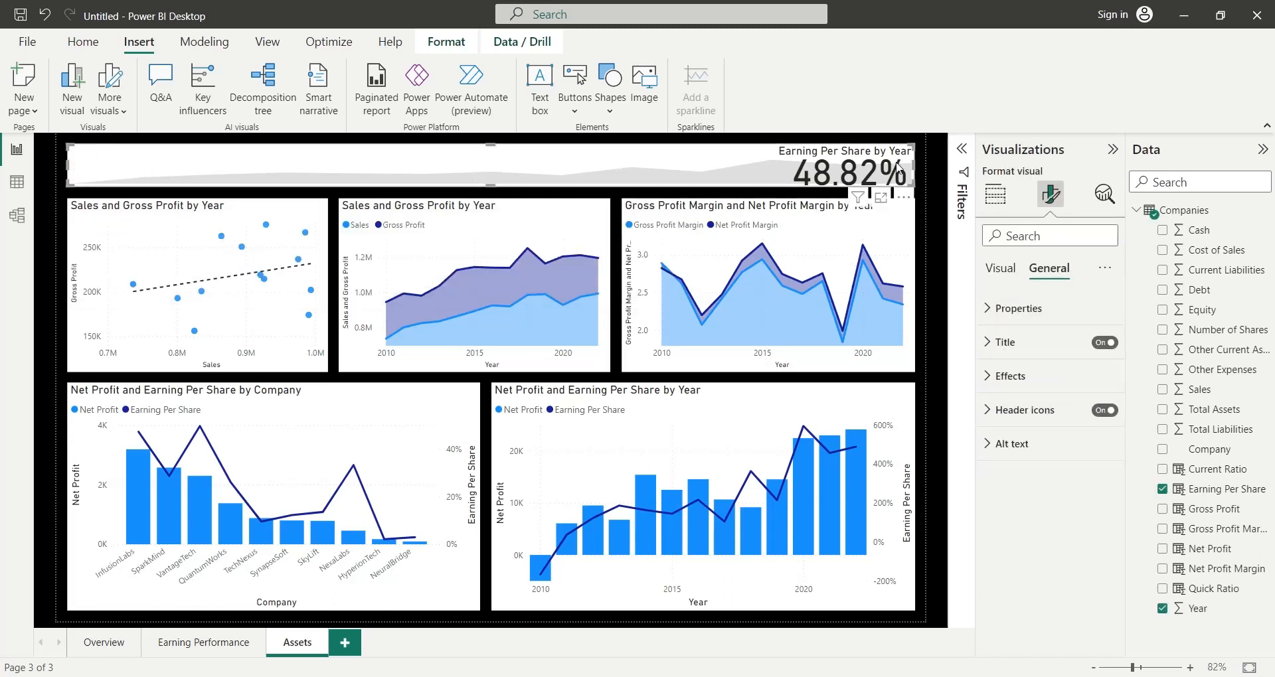
pyautogui.click(1001, 269)
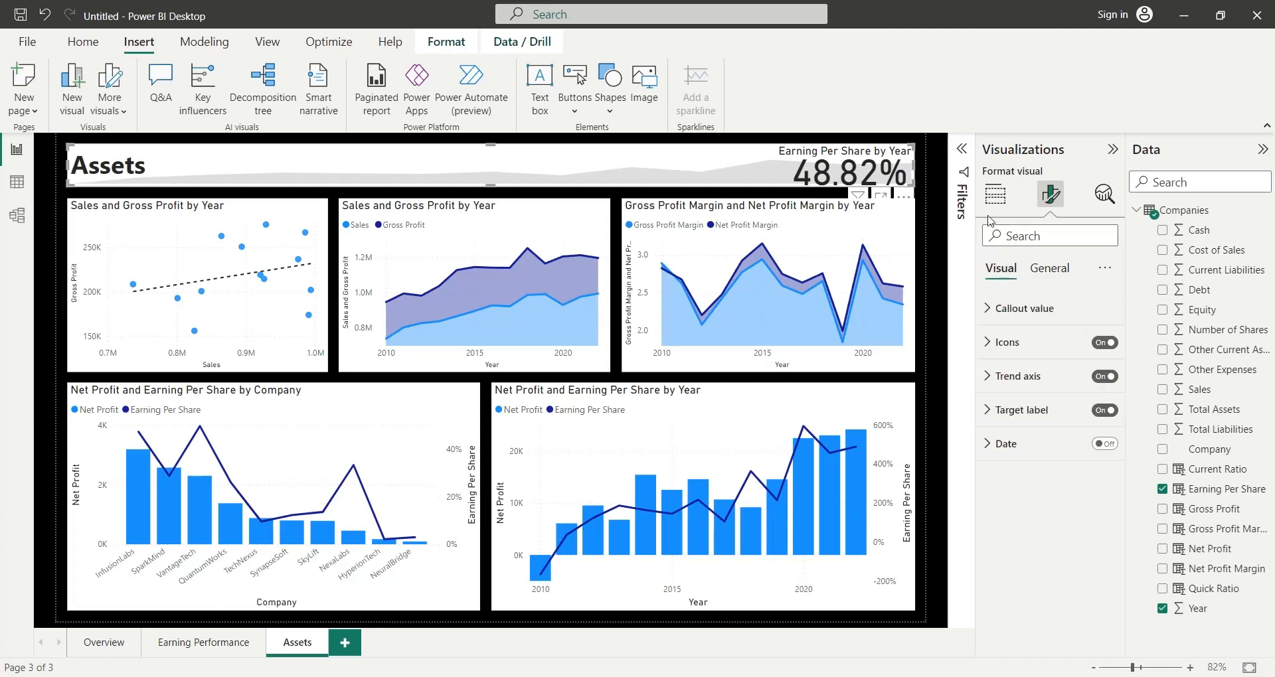
pyautogui.click(995, 195)
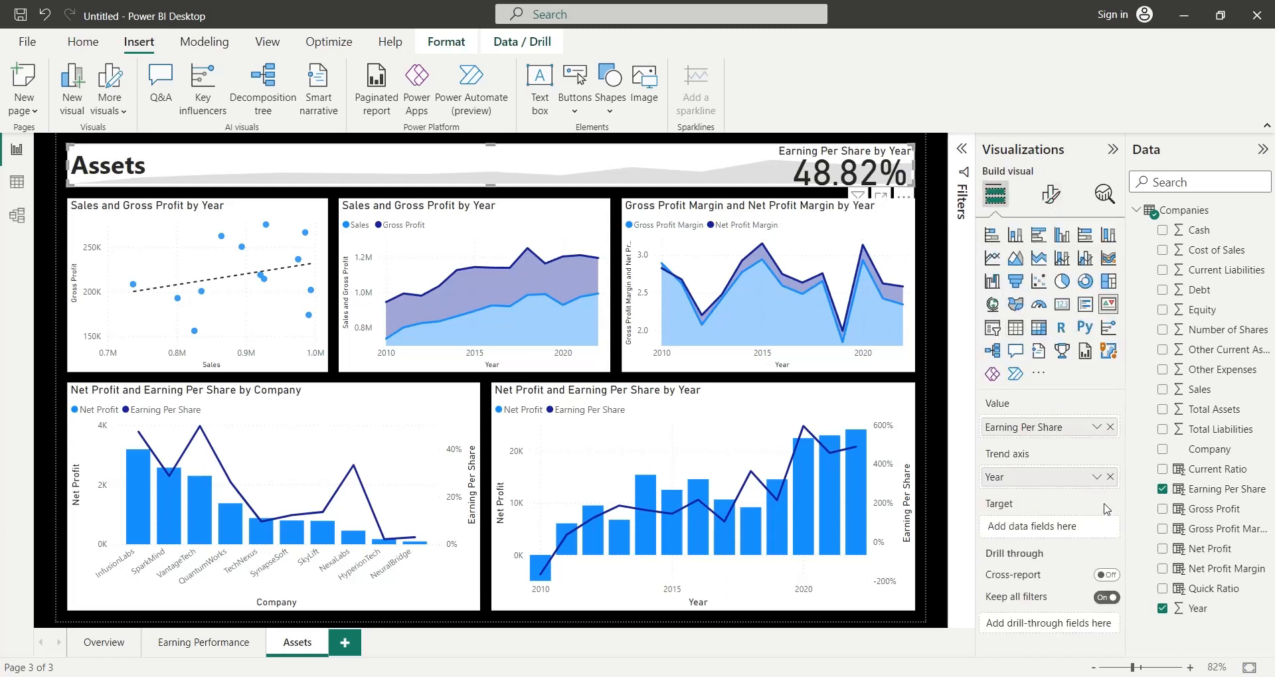
pyautogui.click(1111, 427)
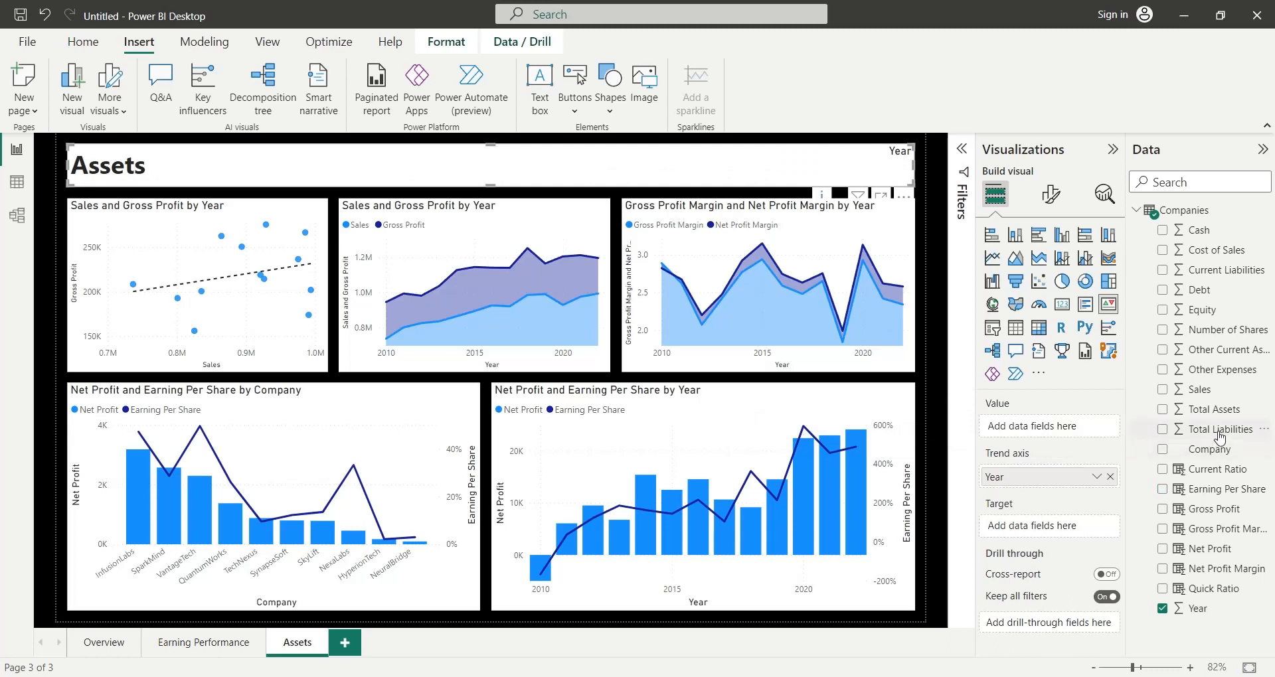
pyautogui.moveTo(1218, 417); pyautogui.dragTo(986, 428)
pyautogui.doubleClick(1029, 428)
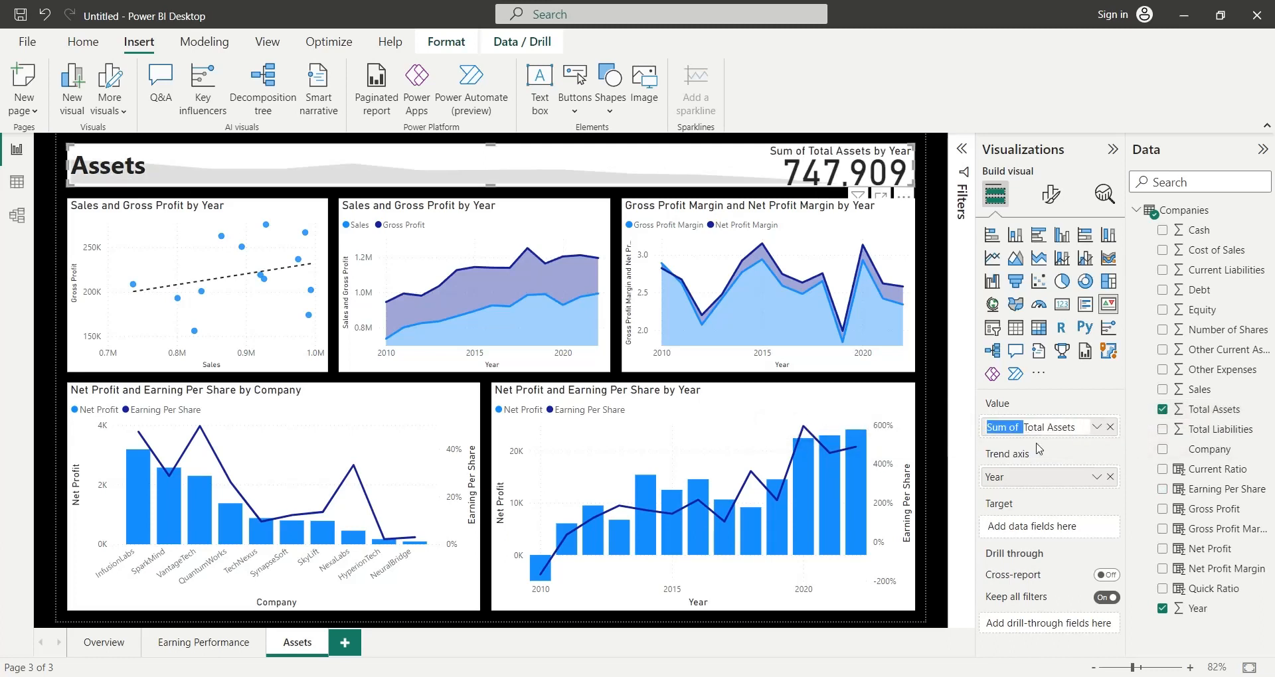
pyautogui.press('BackSpace')
pyautogui.press('Return')
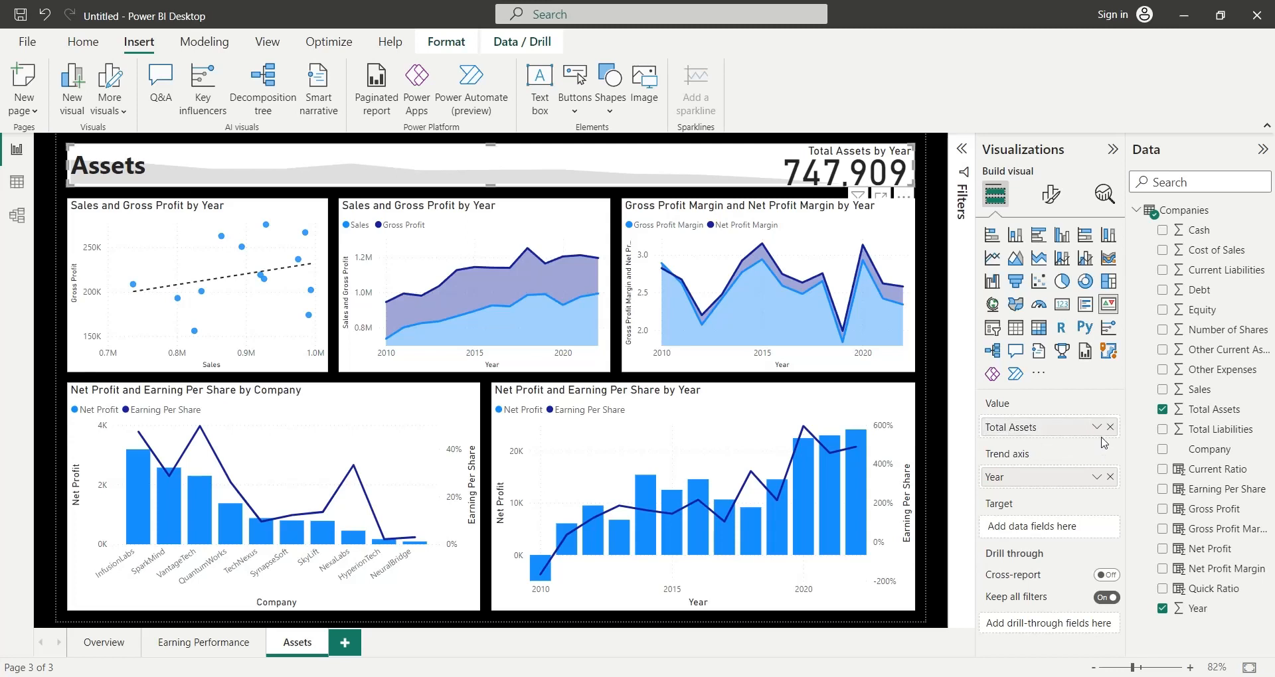
# - Change the aggregation of the header KPI's Total Assets value to average
pyautogui.click(1096, 427)
pyautogui.click(1130, 242)
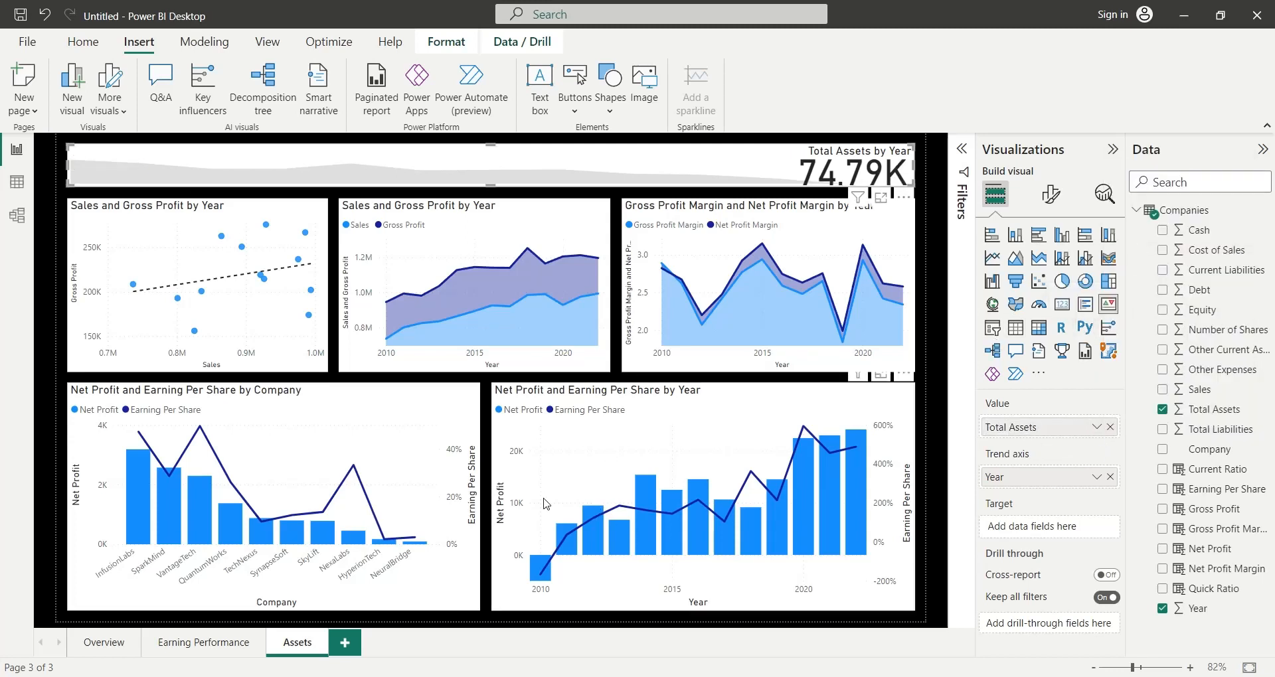
pyautogui.click(55, 328)
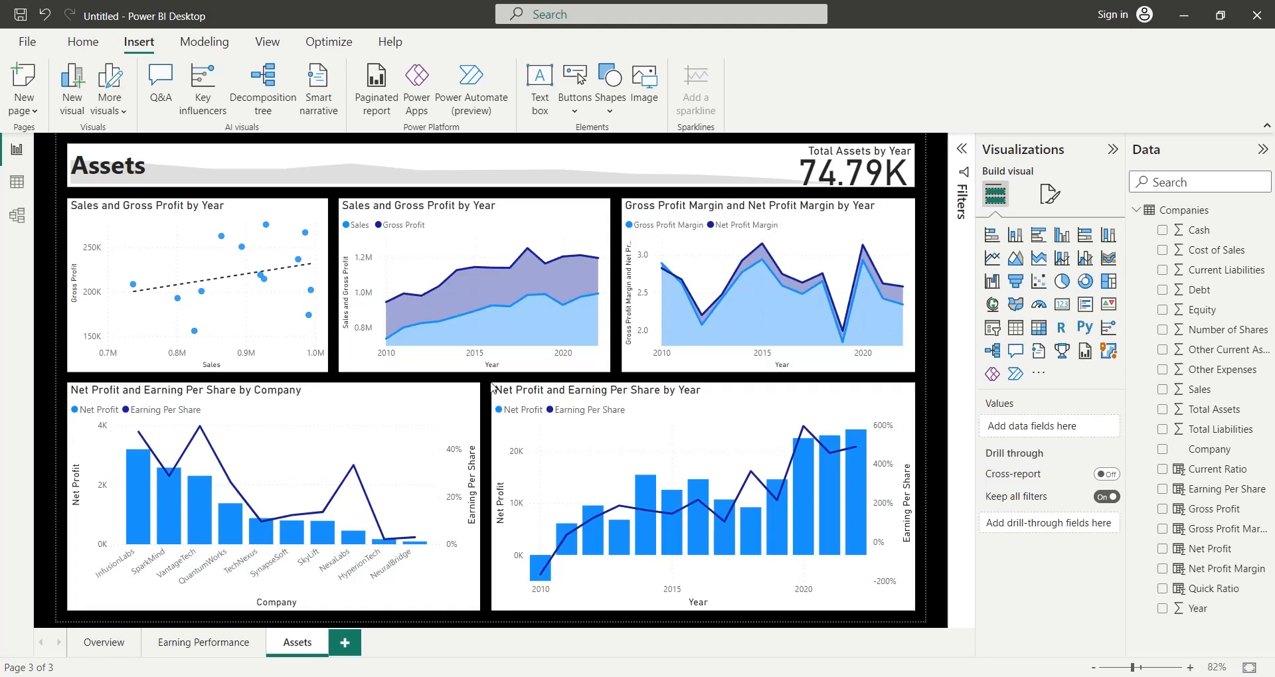
# - Delete the scatter chart, both area charts and the Net Profit and Earning Per Share by Year chart from the Assets page
pyautogui.click(312, 332)
pyautogui.press('Delete')
pyautogui.click(372, 357)
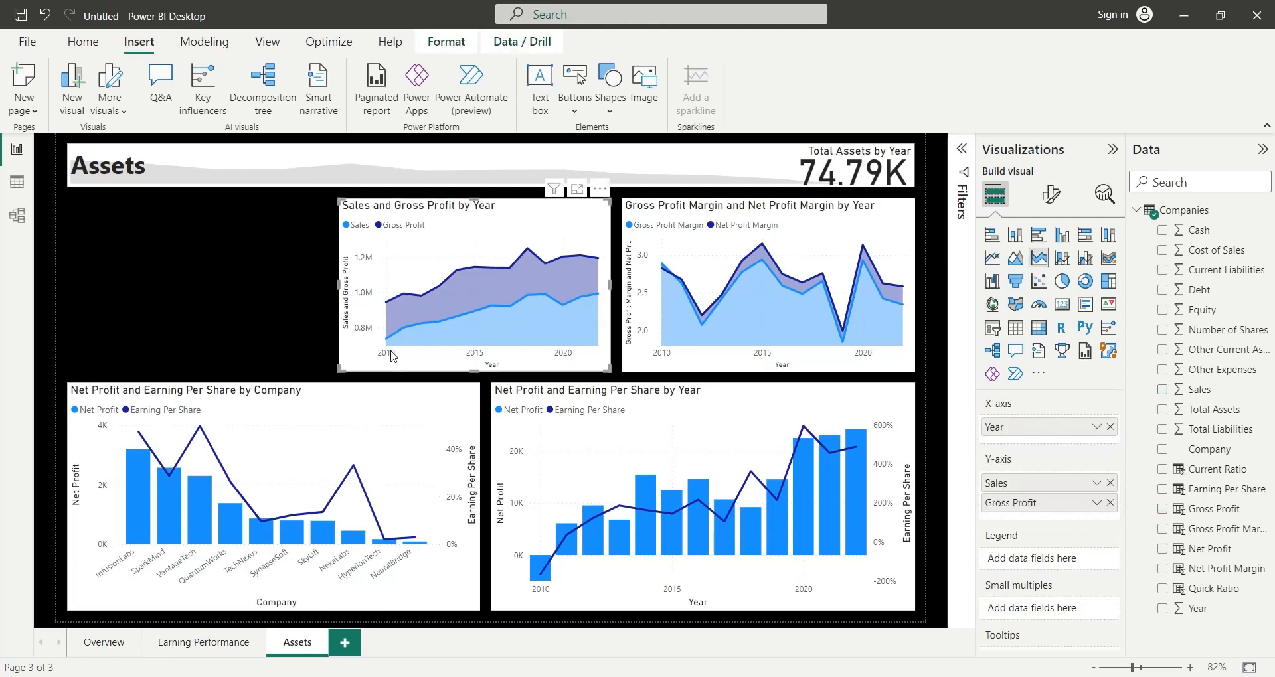
pyautogui.press('Delete')
pyautogui.click(624, 347)
pyautogui.press('Delete')
pyautogui.click(618, 403)
pyautogui.press('Delete')
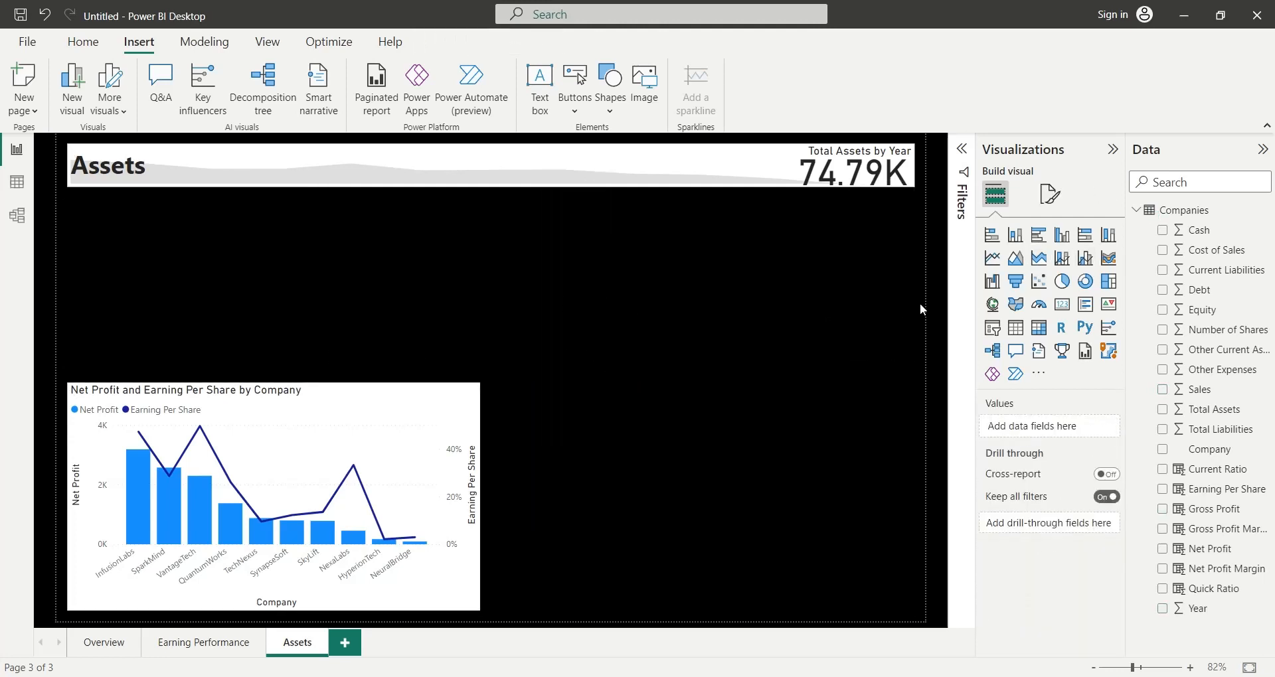
# - Insert a line chart between the header and the company chart, sized to the company chart's width and the full height of the gap
pyautogui.click(992, 257)
pyautogui.moveTo(495, 359); pyautogui.dragTo(493, 372)
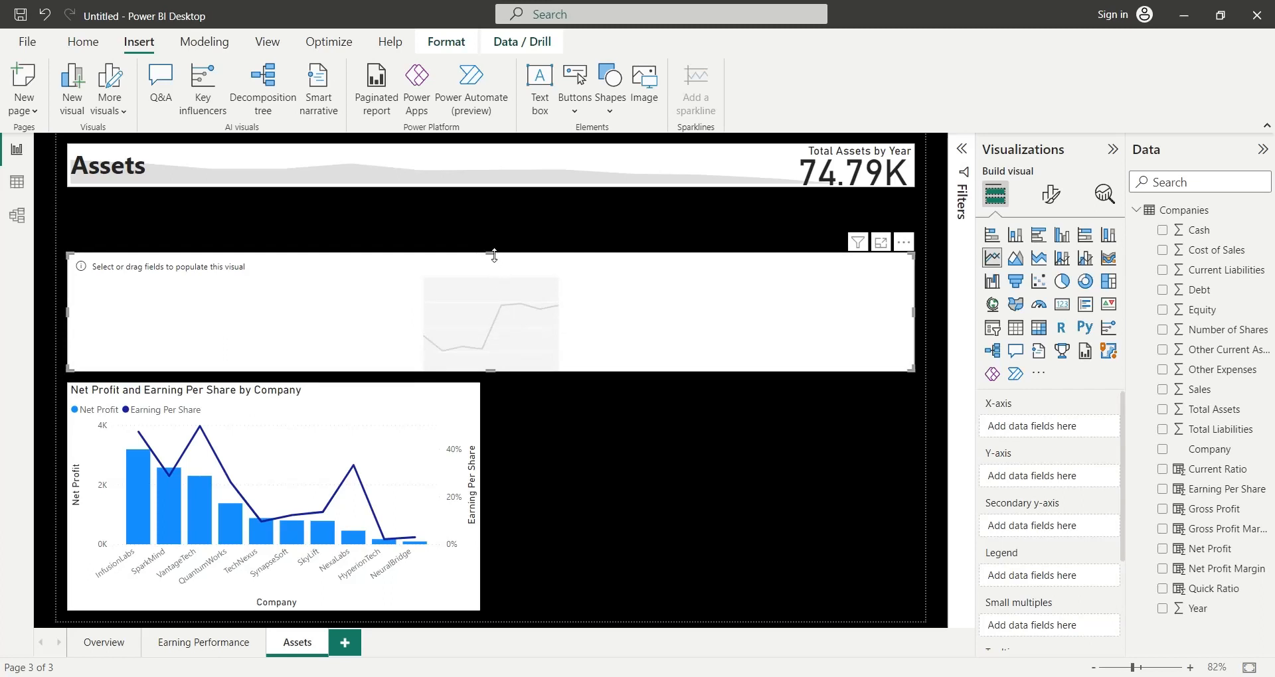
pyautogui.moveTo(494, 255); pyautogui.dragTo(492, 199)
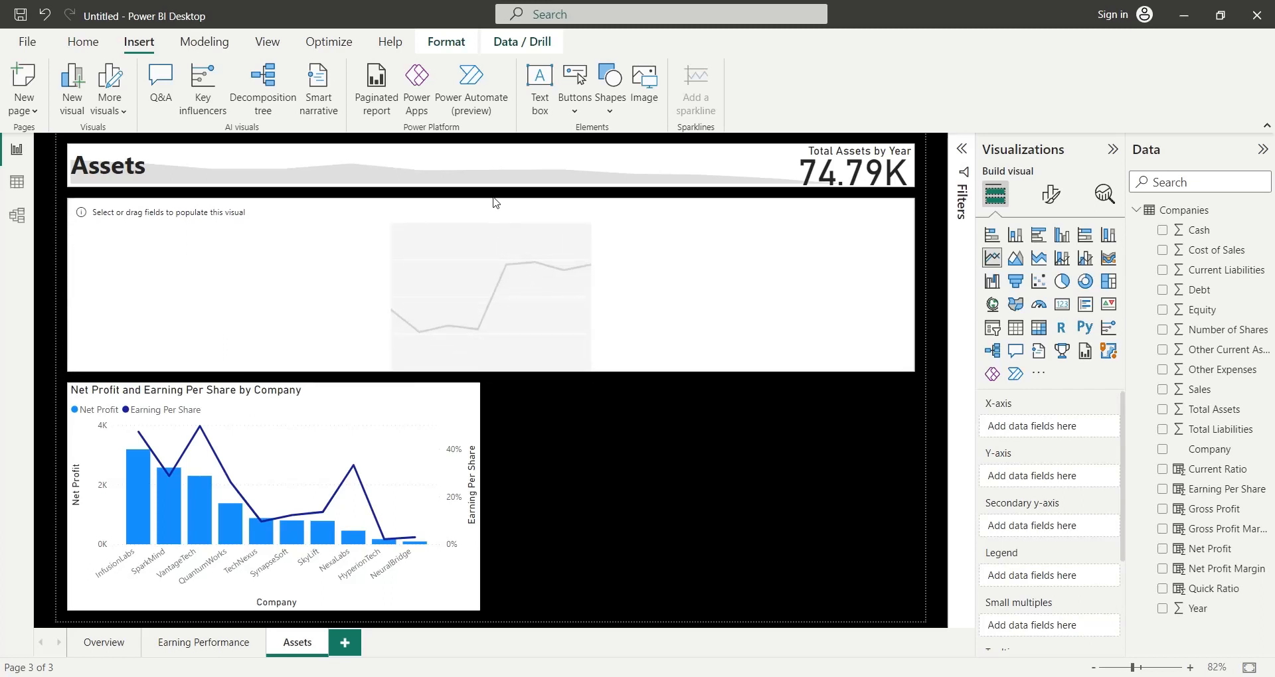
pyautogui.moveTo(914, 285); pyautogui.dragTo(481, 302)
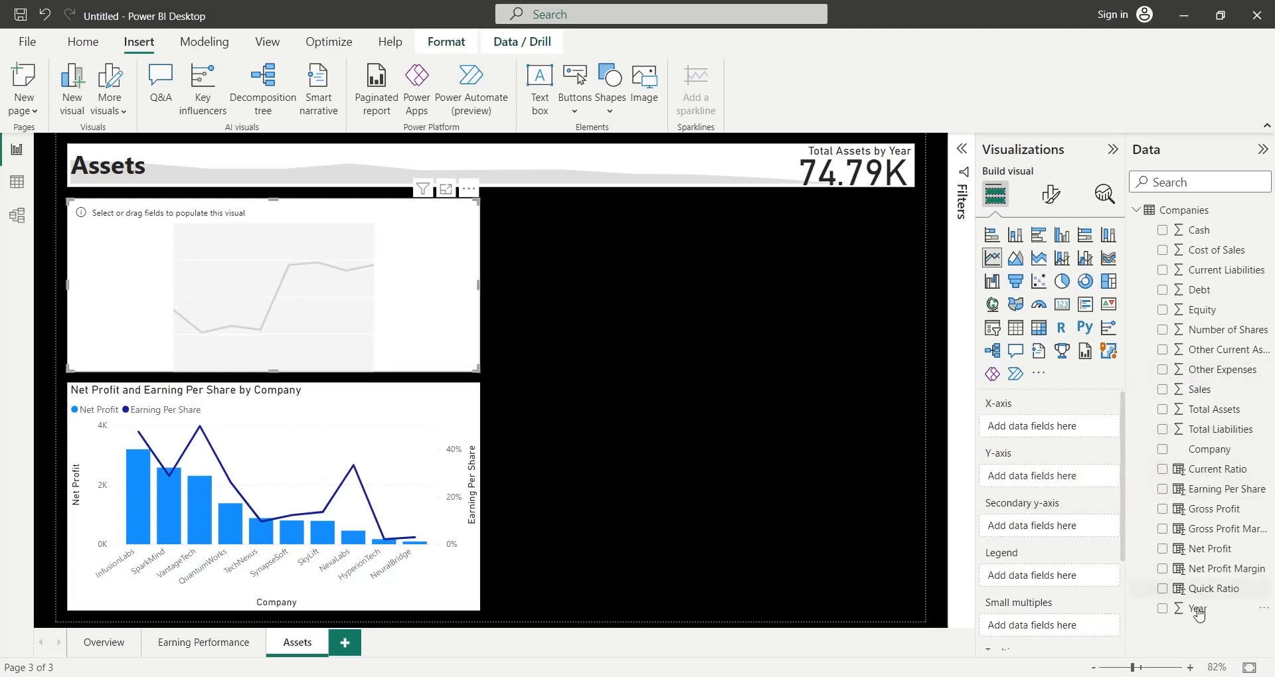
# - Set Year as the line chart's X-axis and Quick Ratio as its Y-axis, renaming the Y-axis field to Quick Ratio
pyautogui.moveTo(1198, 609); pyautogui.dragTo(1047, 436)
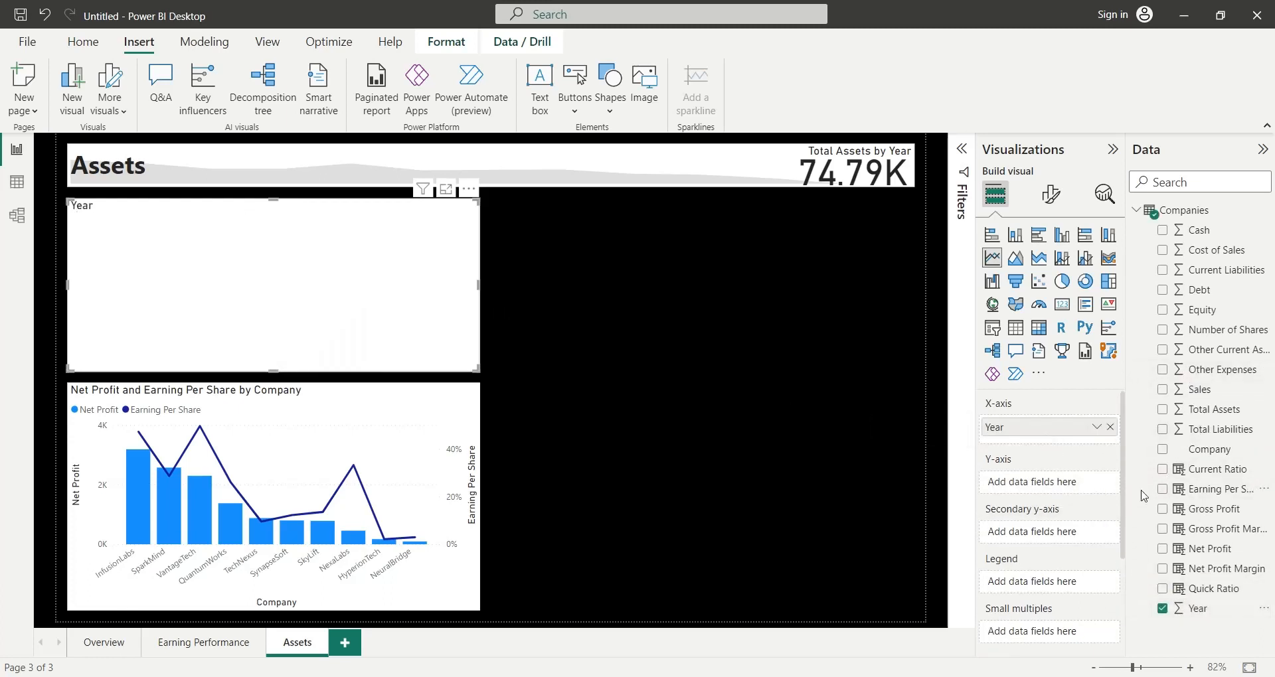
pyautogui.moveTo(1207, 589); pyautogui.dragTo(1021, 484)
pyautogui.doubleClick(1023, 486)
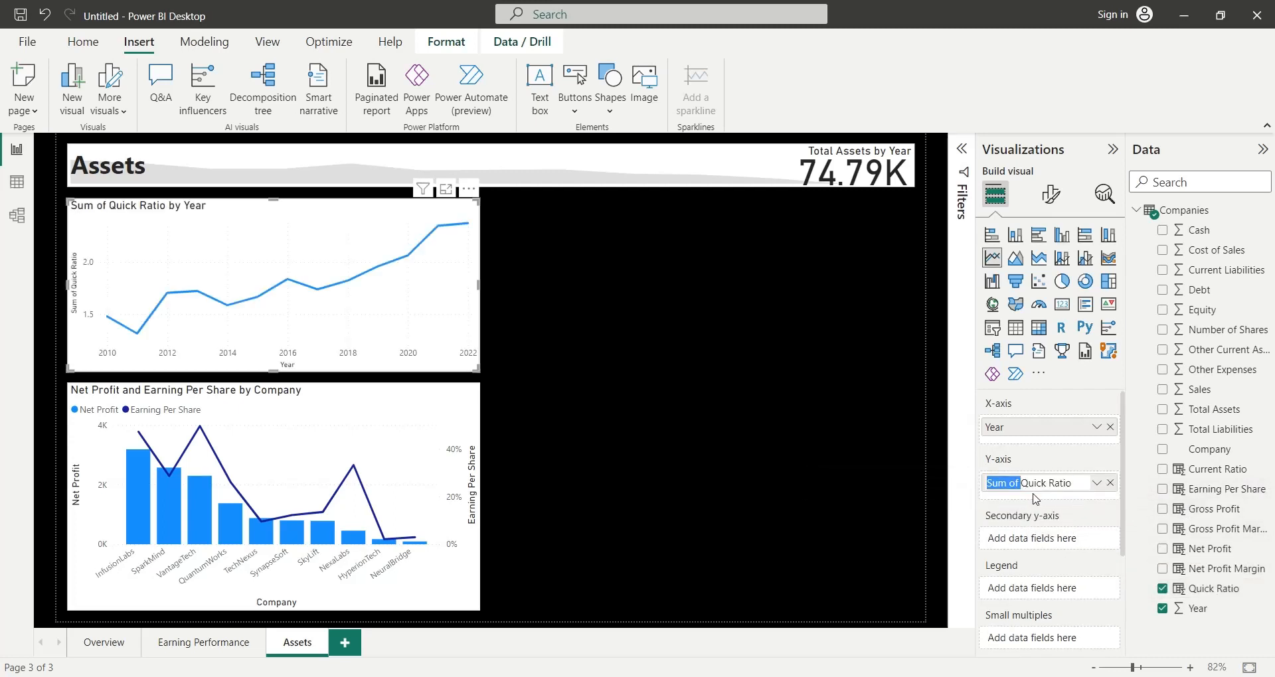
pyautogui.press('BackSpace')
pyautogui.press('Return')
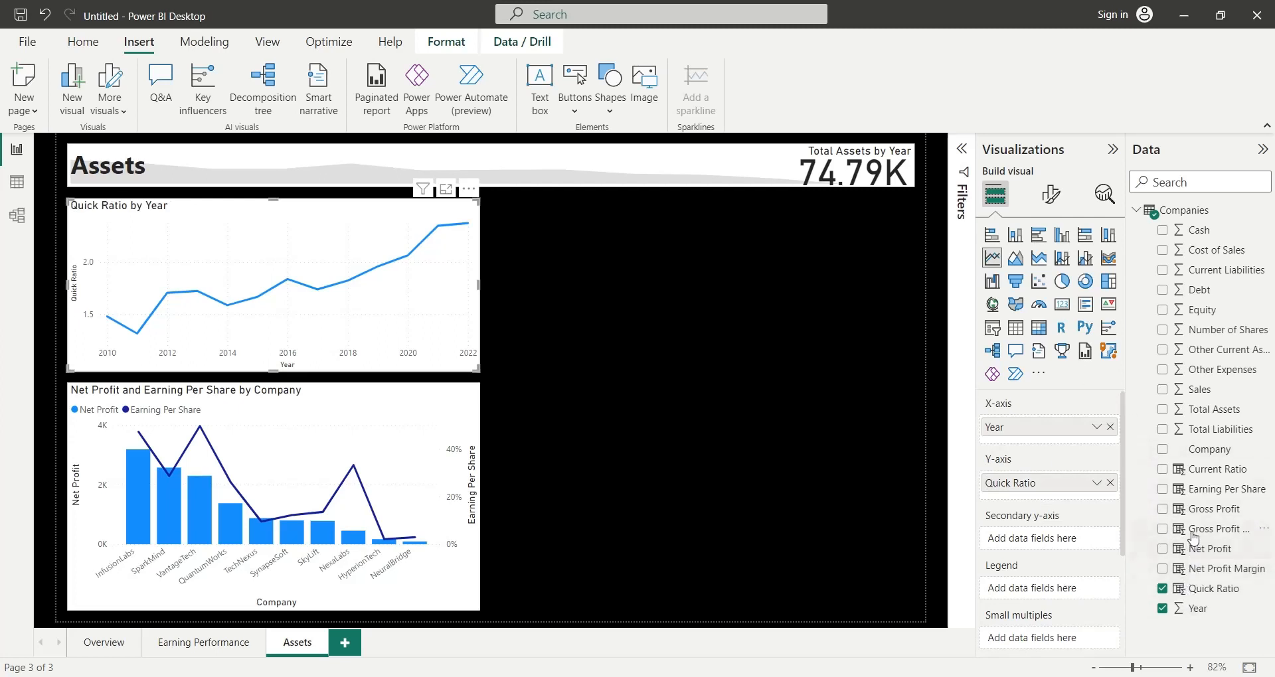
# - Add Current Ratio to the line chart's Y-axis and rename the field to Current Ratio
pyautogui.moveTo(1195, 470); pyautogui.dragTo(974, 507)
pyautogui.doubleClick(1022, 506)
pyautogui.press('BackSpace')
pyautogui.press('Return')
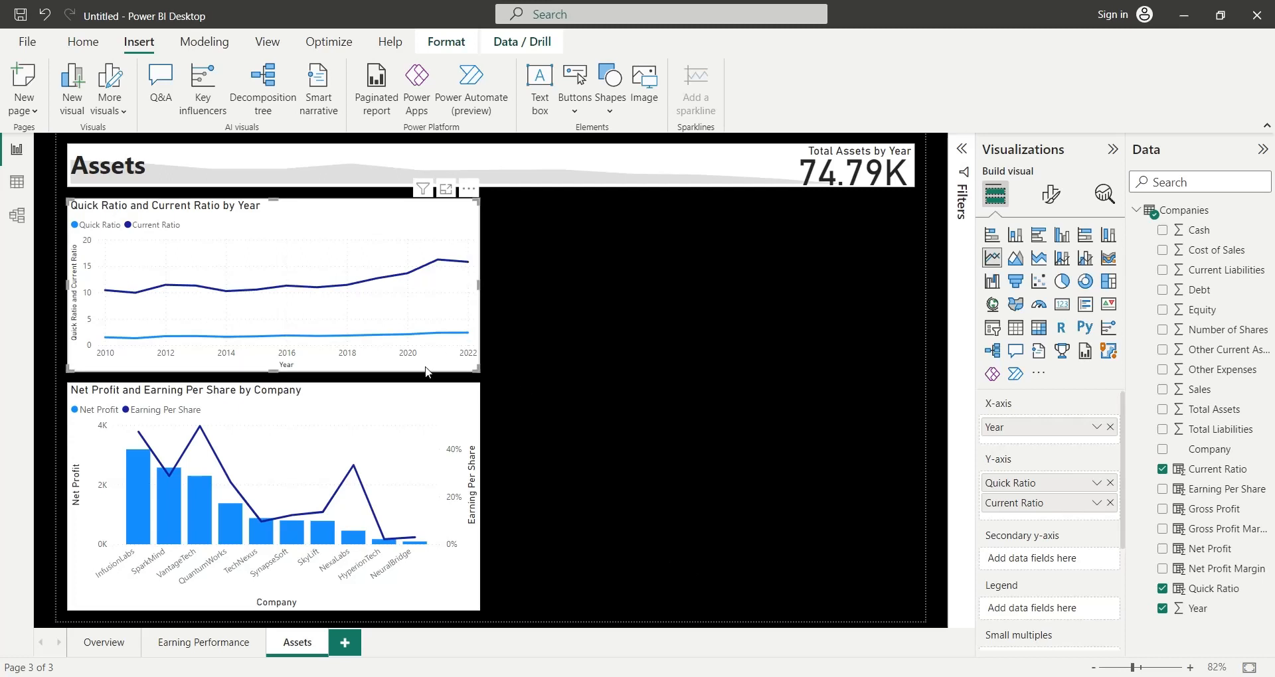
# - Duplicate the ratio line chart into the empty space beside the company chart and enlarge it to fill that area
pyautogui.hotkey('ctrl', 'v')
pyautogui.moveTo(426, 369); pyautogui.dragTo(841, 600)
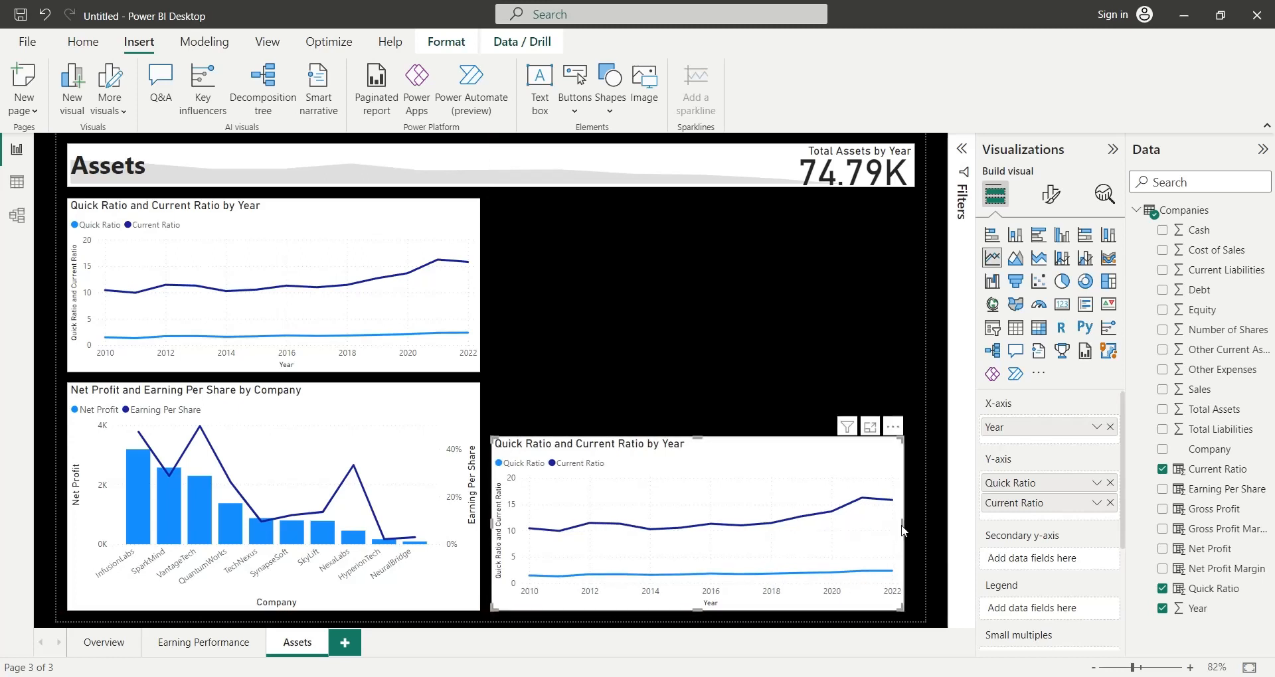
pyautogui.moveTo(902, 525); pyautogui.dragTo(914, 528)
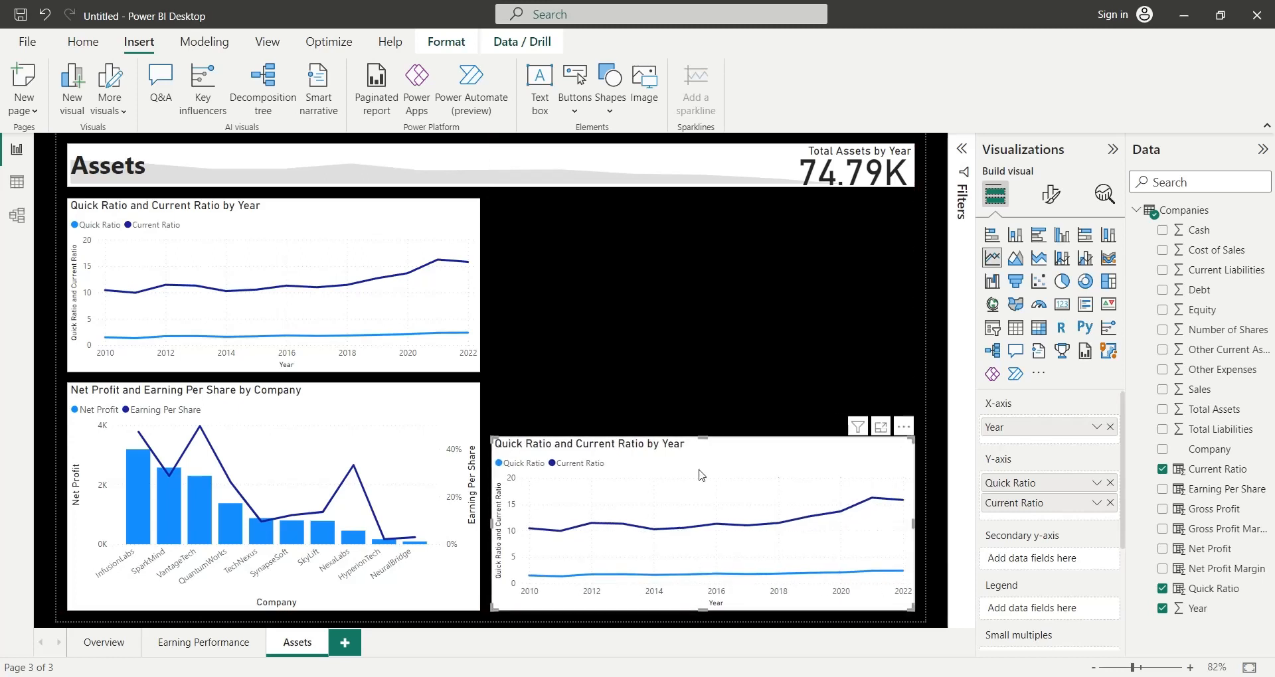
pyautogui.moveTo(706, 438); pyautogui.dragTo(695, 392)
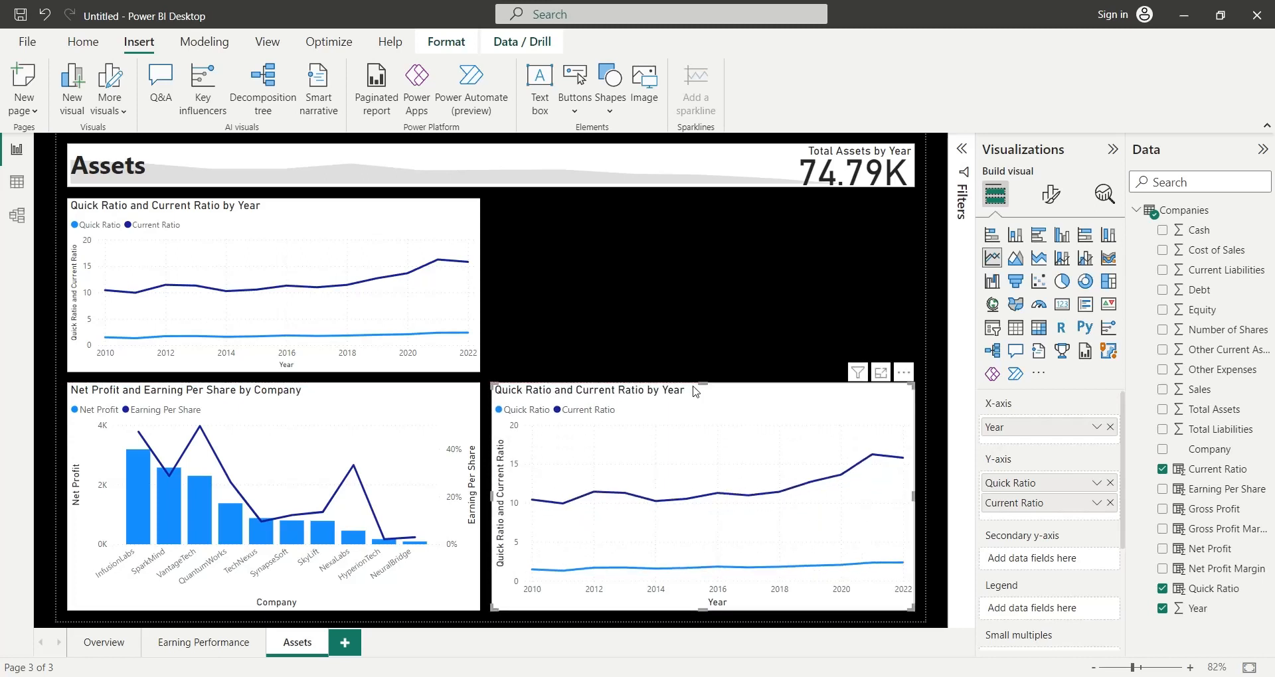
# - Replace Quick Ratio and Current Ratio with Total Assets on the duplicated line chart's Y-axis
pyautogui.click(1109, 482)
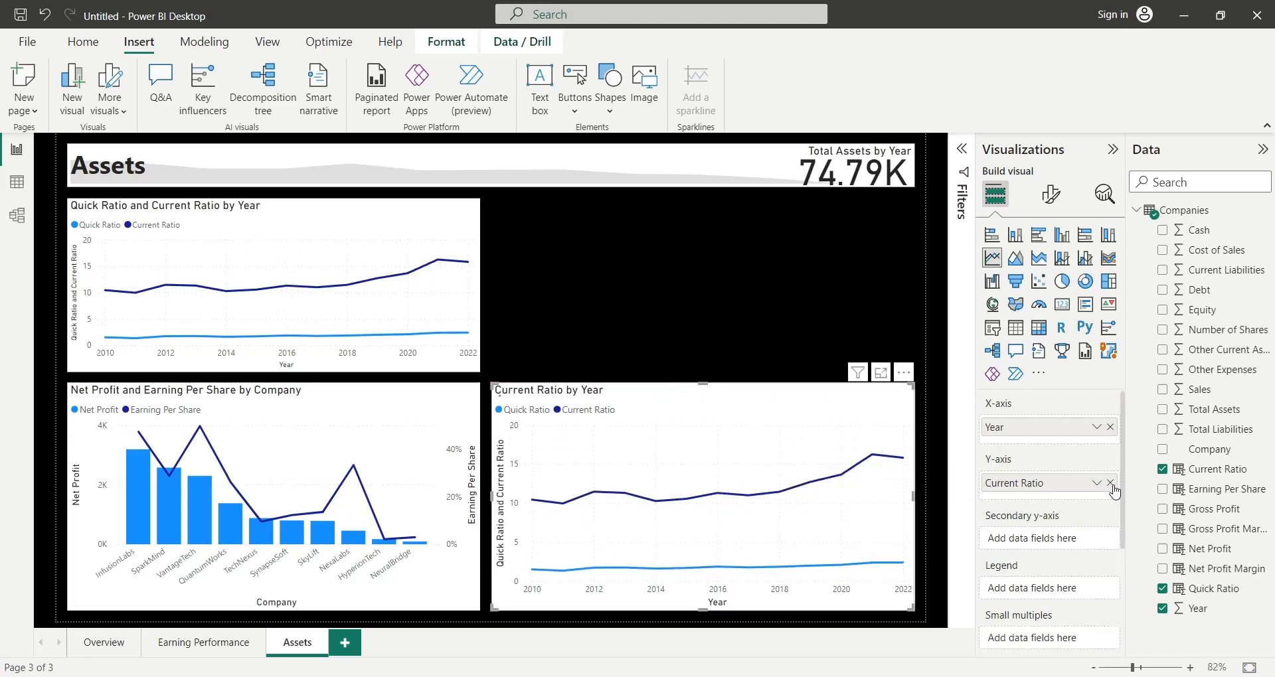
pyautogui.click(1110, 482)
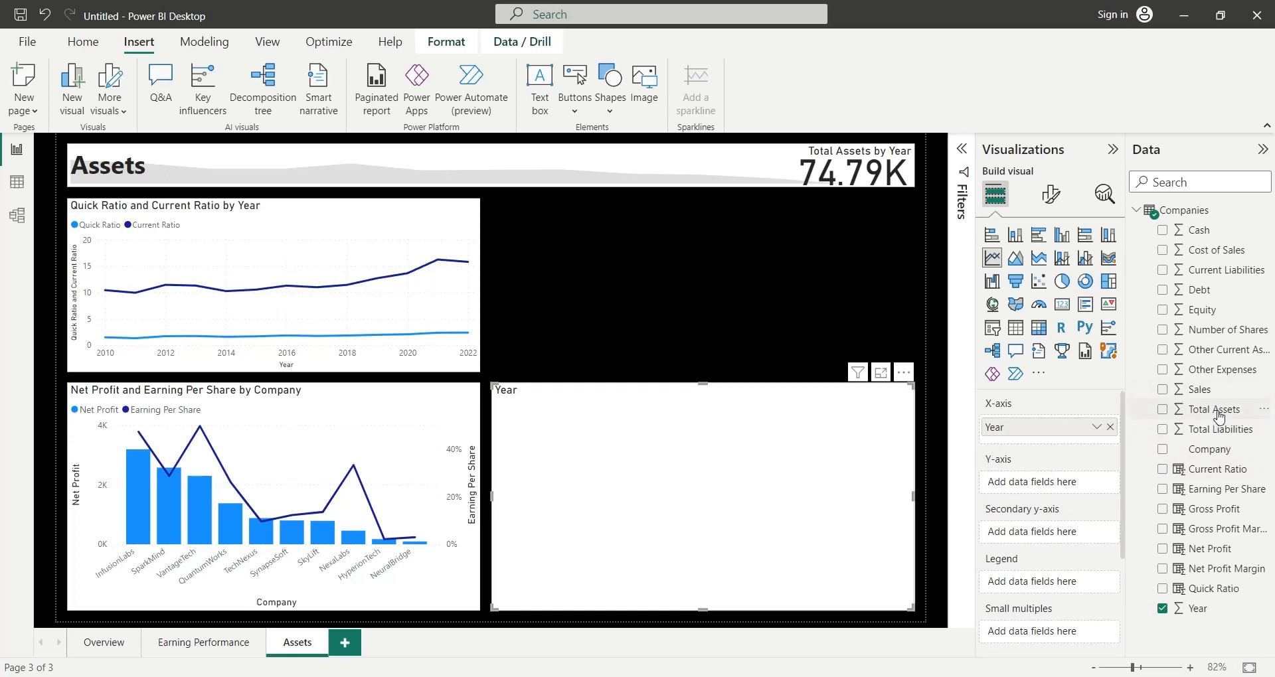
pyautogui.moveTo(1213, 409); pyautogui.dragTo(1061, 489)
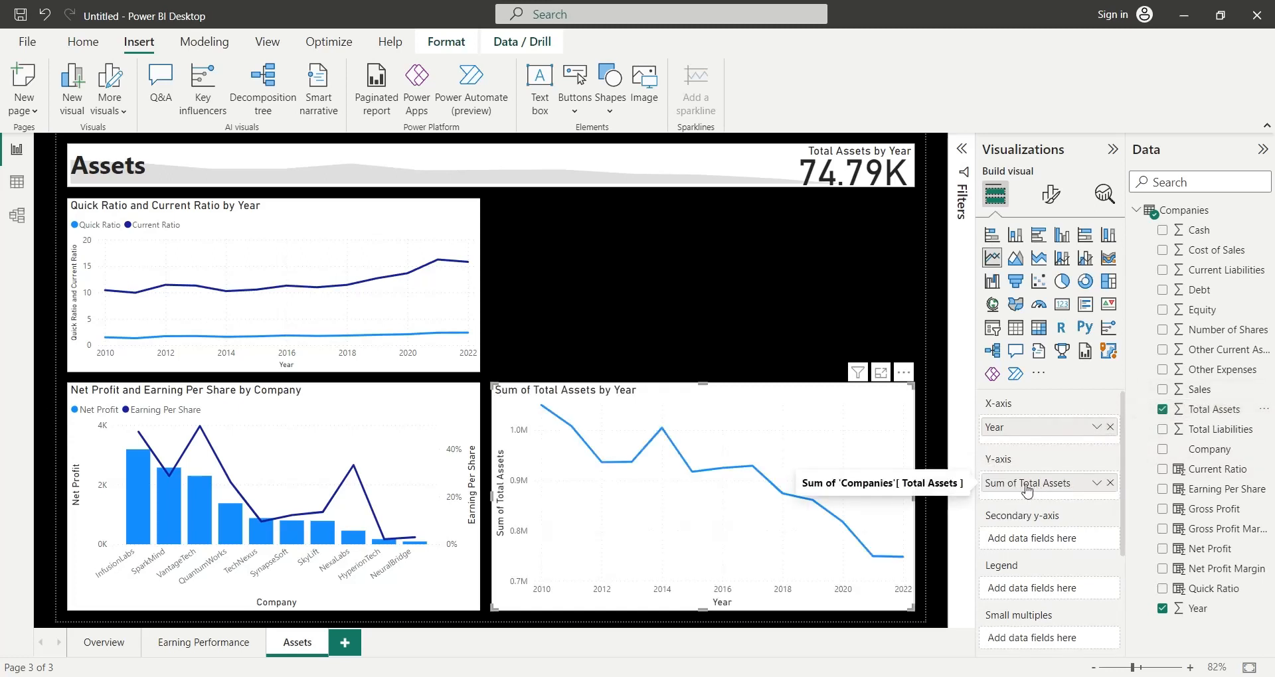
# - Rename the Y-axis field of the Total Assets line chart to Total Assets, dropping the Sum of prefix
pyautogui.doubleClick(1024, 485)
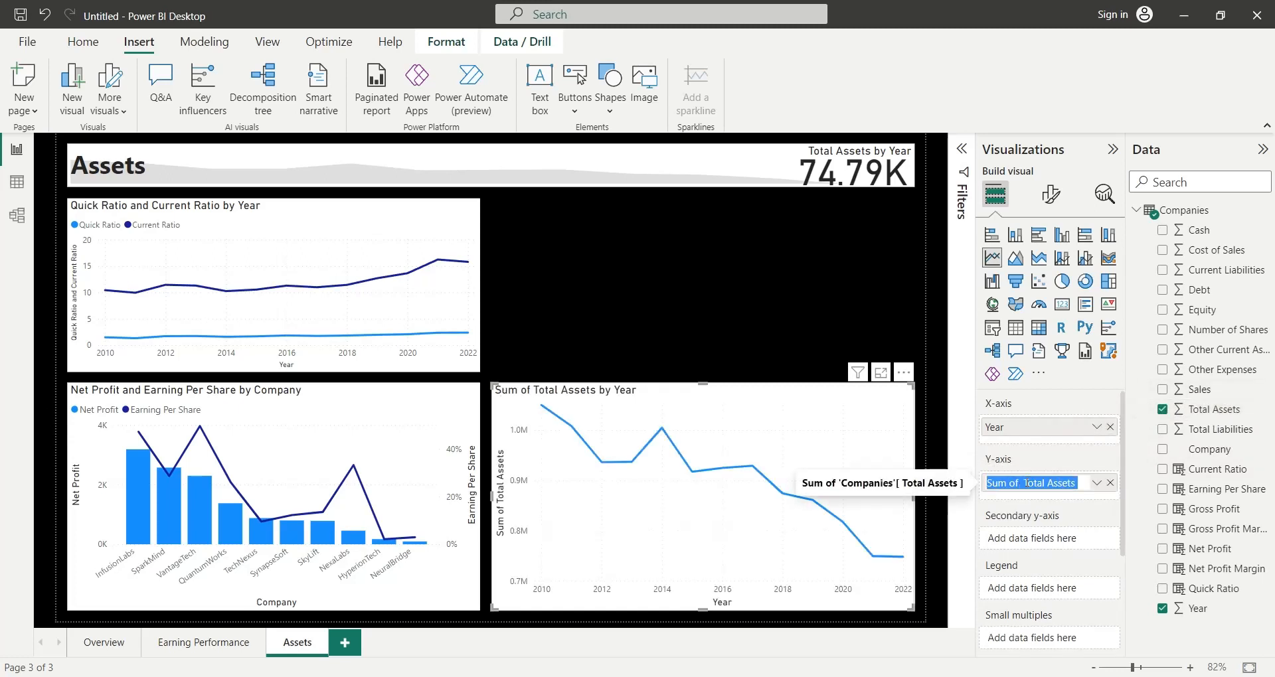
pyautogui.hotkey('ctrl', 'shift', 'Left')
pyautogui.hotkey('ctrl', 'shift', 'Left')
pyautogui.press('BackSpace')
pyautogui.press('Return')
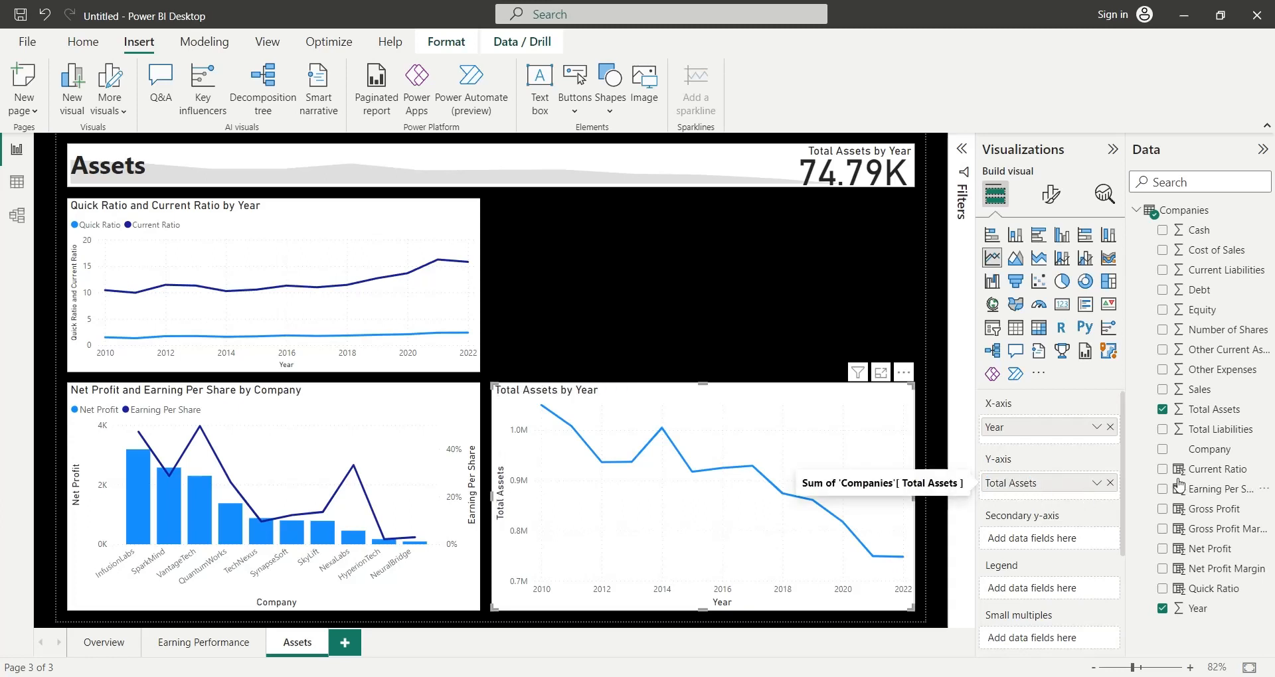
# - Add Total Liabilities to the same line chart's Y-axis and rename the field to Total Liabilities
pyautogui.moveTo(1215, 435); pyautogui.dragTo(1070, 495)
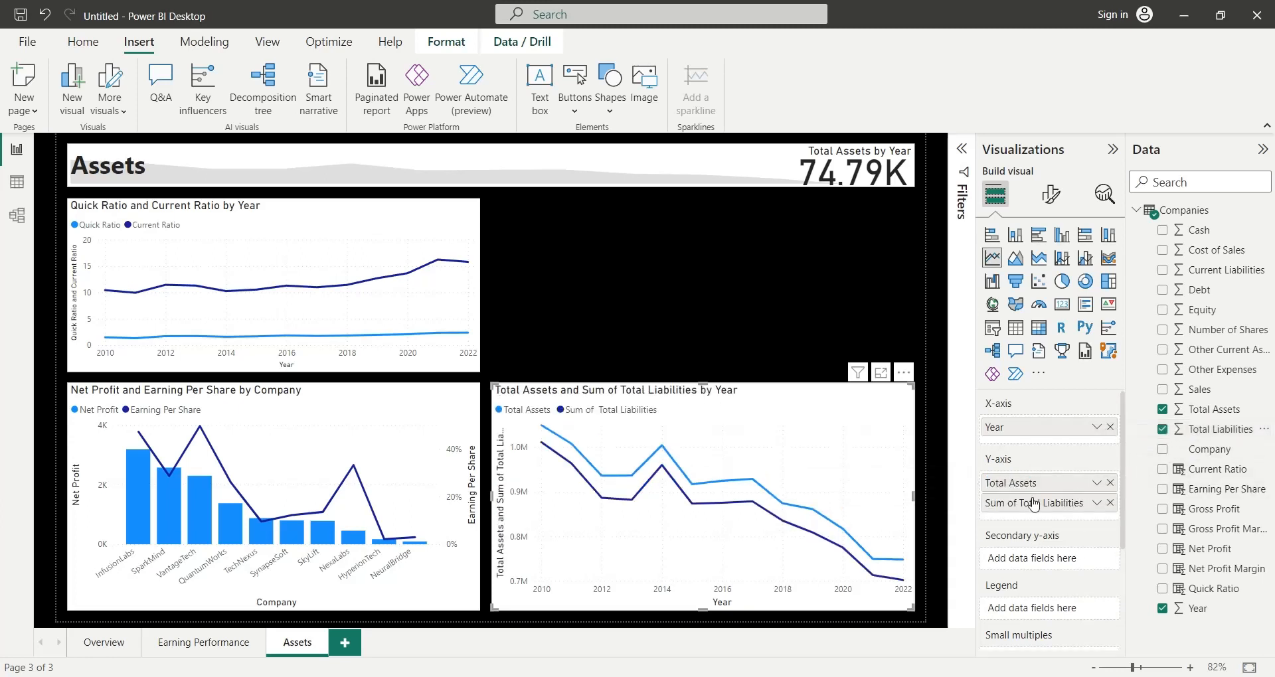
pyautogui.doubleClick(1031, 508)
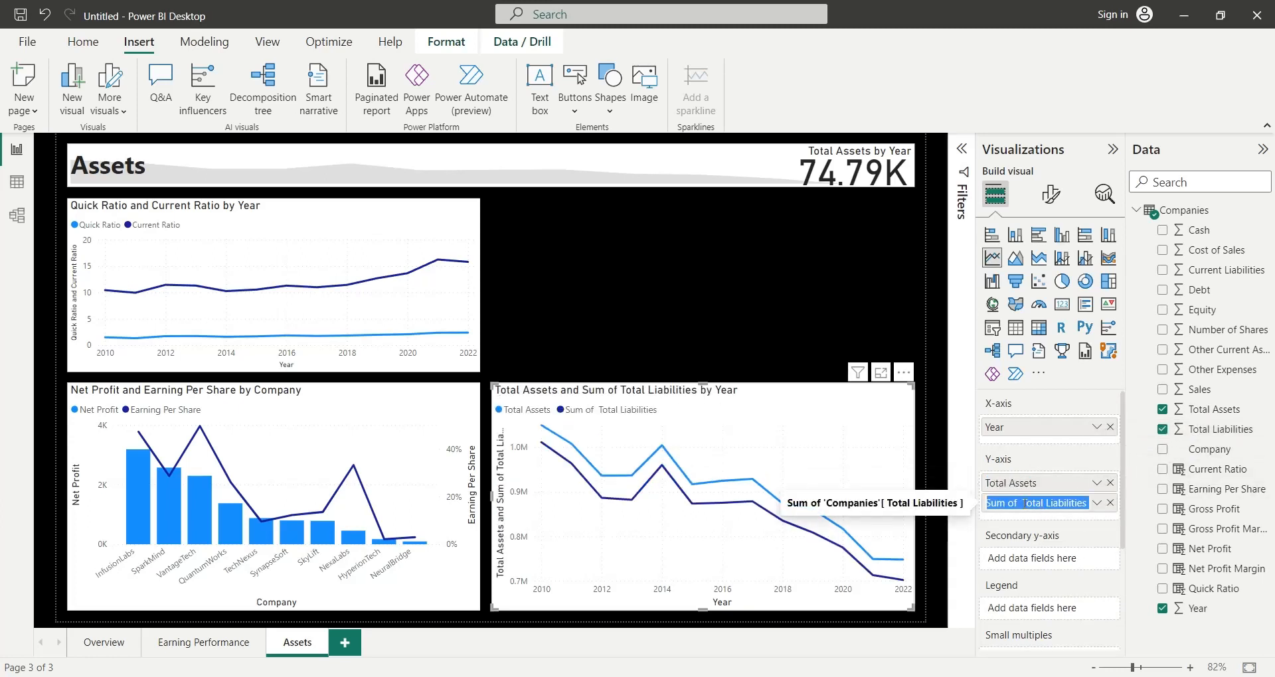
pyautogui.keyDown('shift'); pyautogui.click(1025, 503); pyautogui.keyUp('shift')
pyautogui.press('BackSpace')
pyautogui.press('Return')
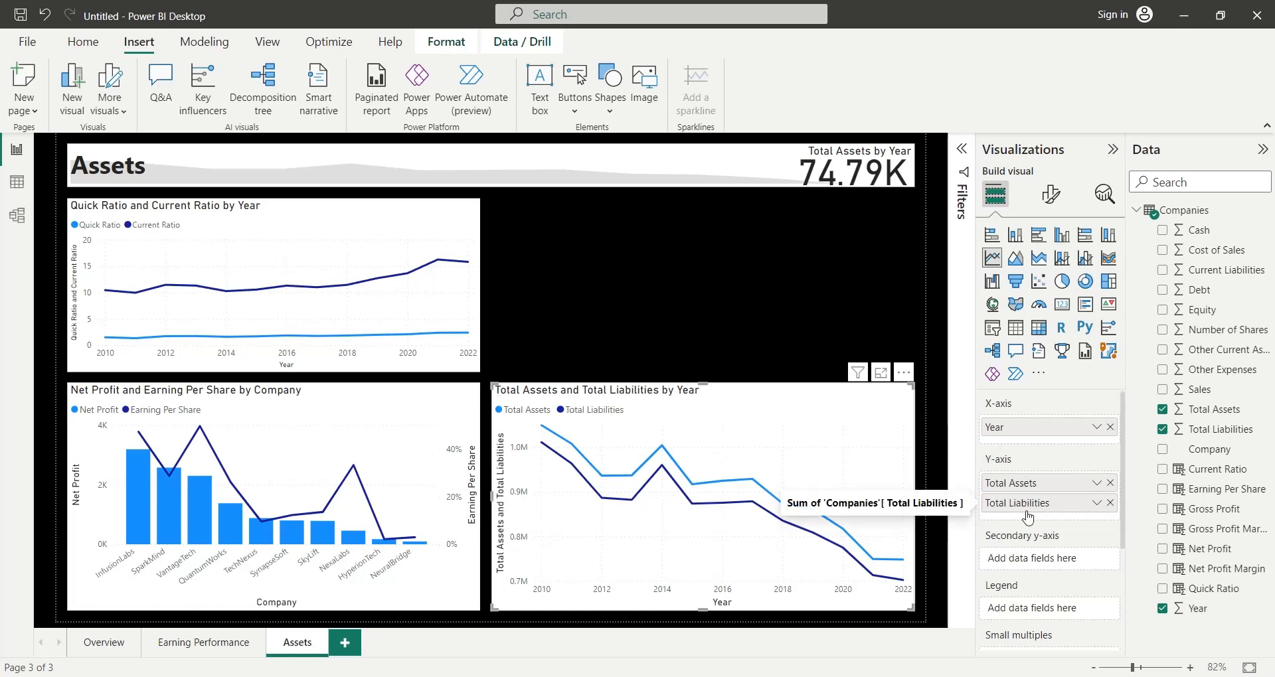
# - Insert a donut chart in the empty space above the Total Assets chart and align its left edge with that chart
pyautogui.click(723, 330)
pyautogui.click(1078, 284)
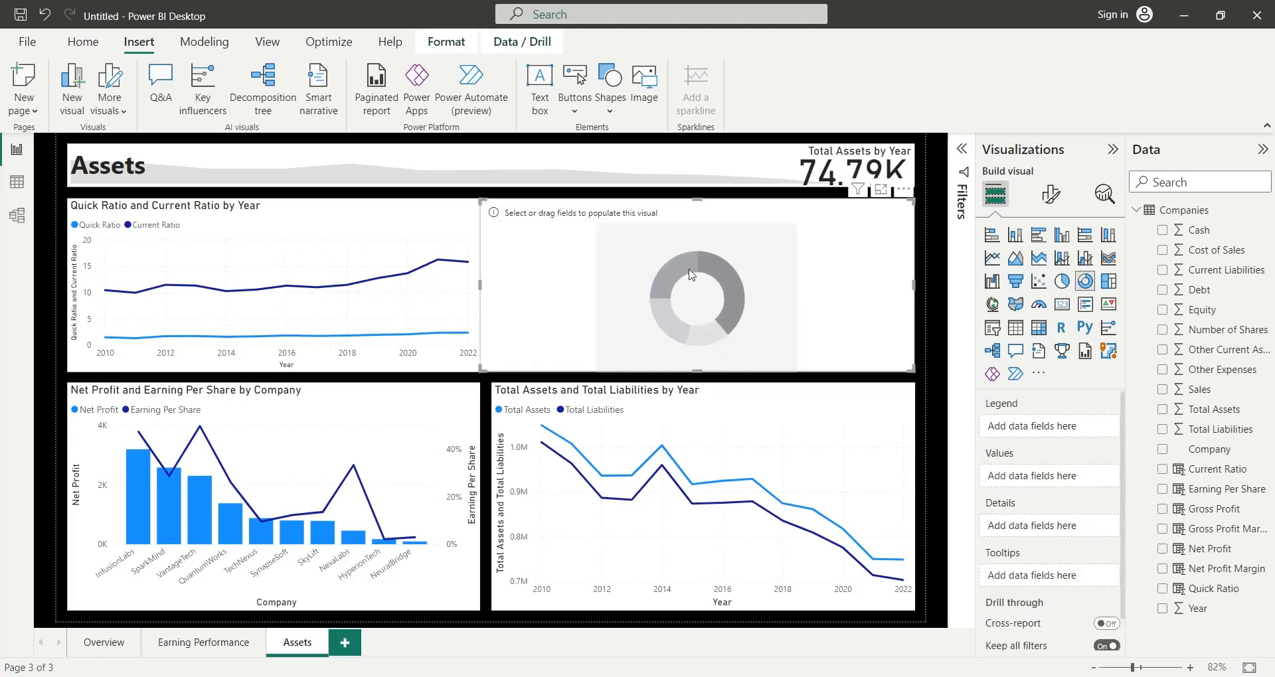
pyautogui.moveTo(482, 283); pyautogui.dragTo(494, 291)
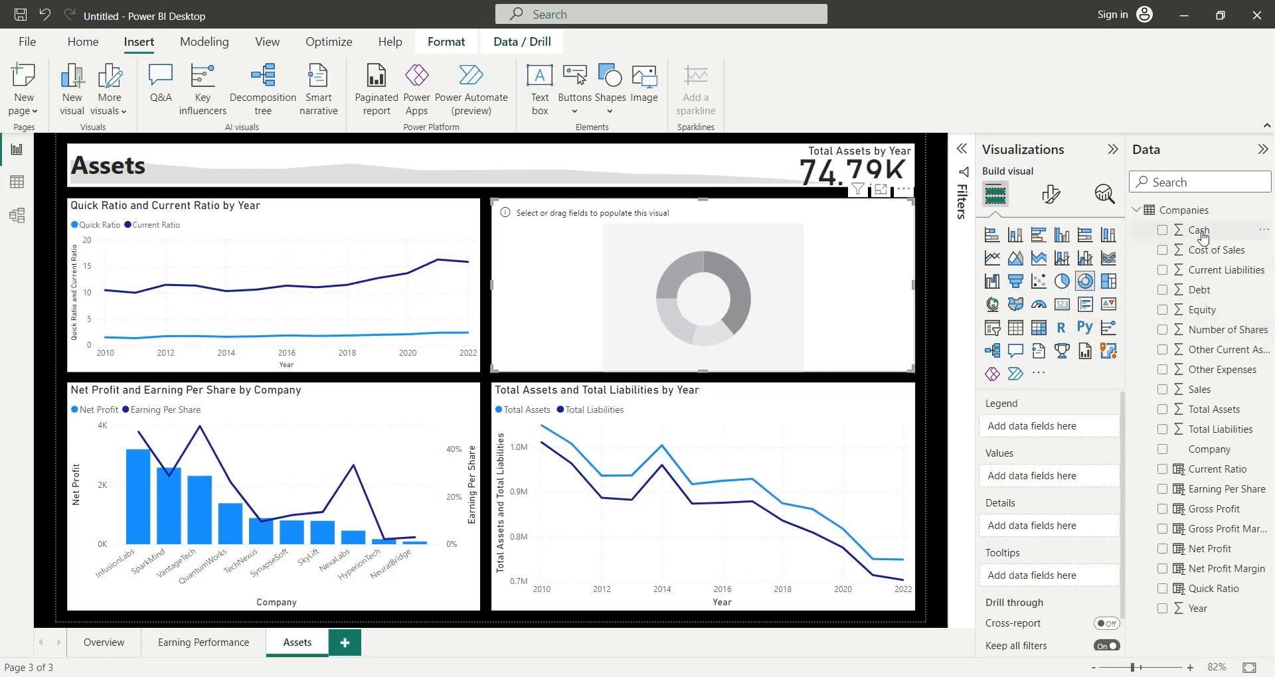
# - Add Cash to the donut chart's values and rename the field to Cash
pyautogui.moveTo(1199, 234); pyautogui.dragTo(1024, 478)
pyautogui.doubleClick(1025, 477)
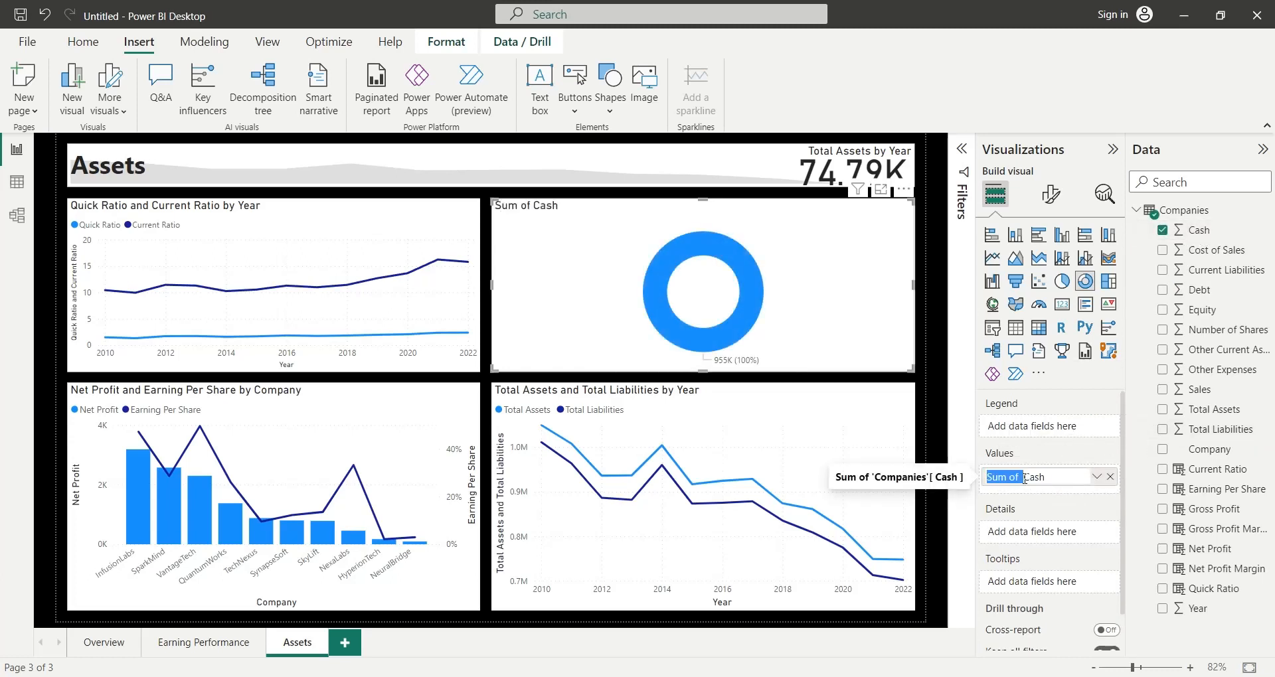
pyautogui.press('BackSpace')
pyautogui.press('Return')
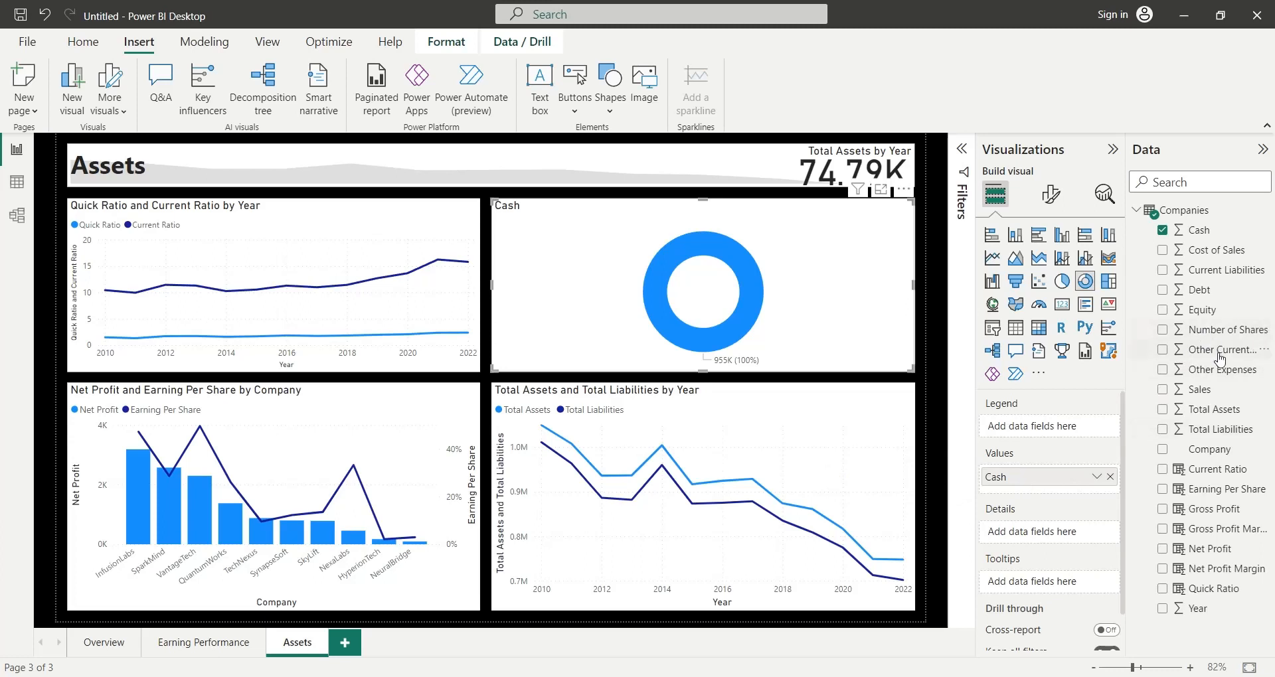
# - Add Other Current Assets to the donut chart's values, rename the field to Other Current Assets, and deselect the chart
pyautogui.moveTo(1222, 357); pyautogui.dragTo(997, 500)
pyautogui.doubleClick(1016, 505)
pyautogui.press('BackSpace')
pyautogui.press('Return')
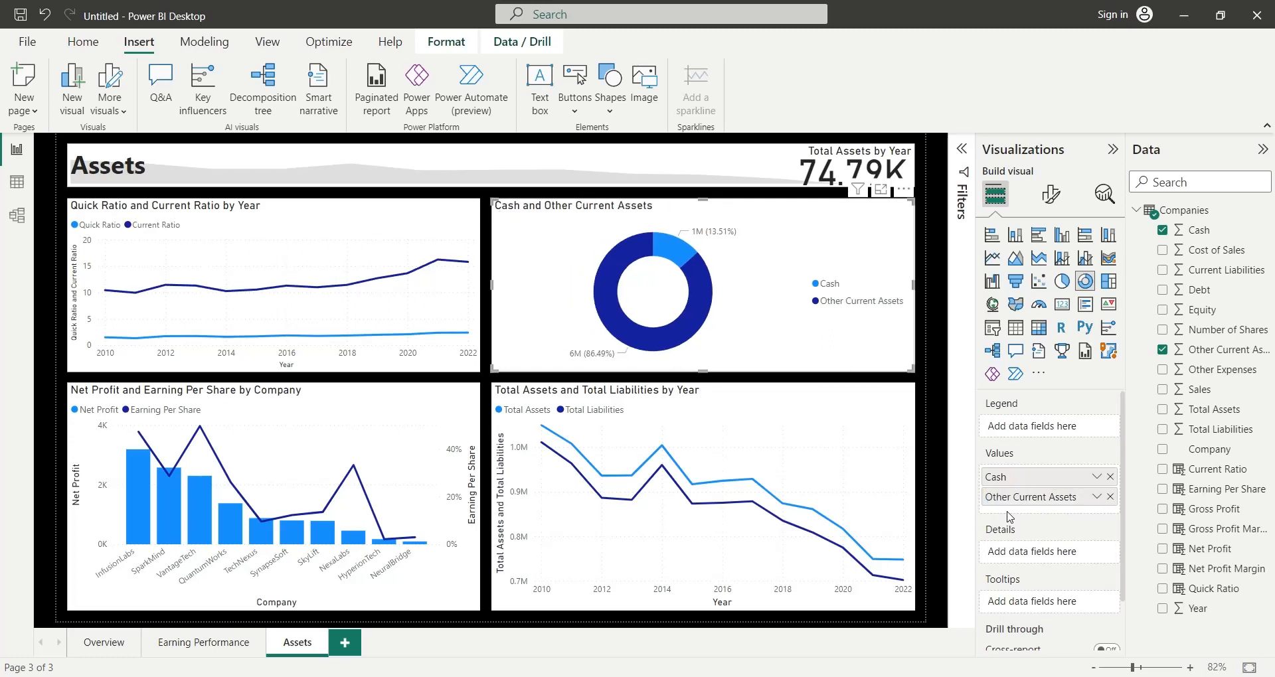
pyautogui.click(931, 425)
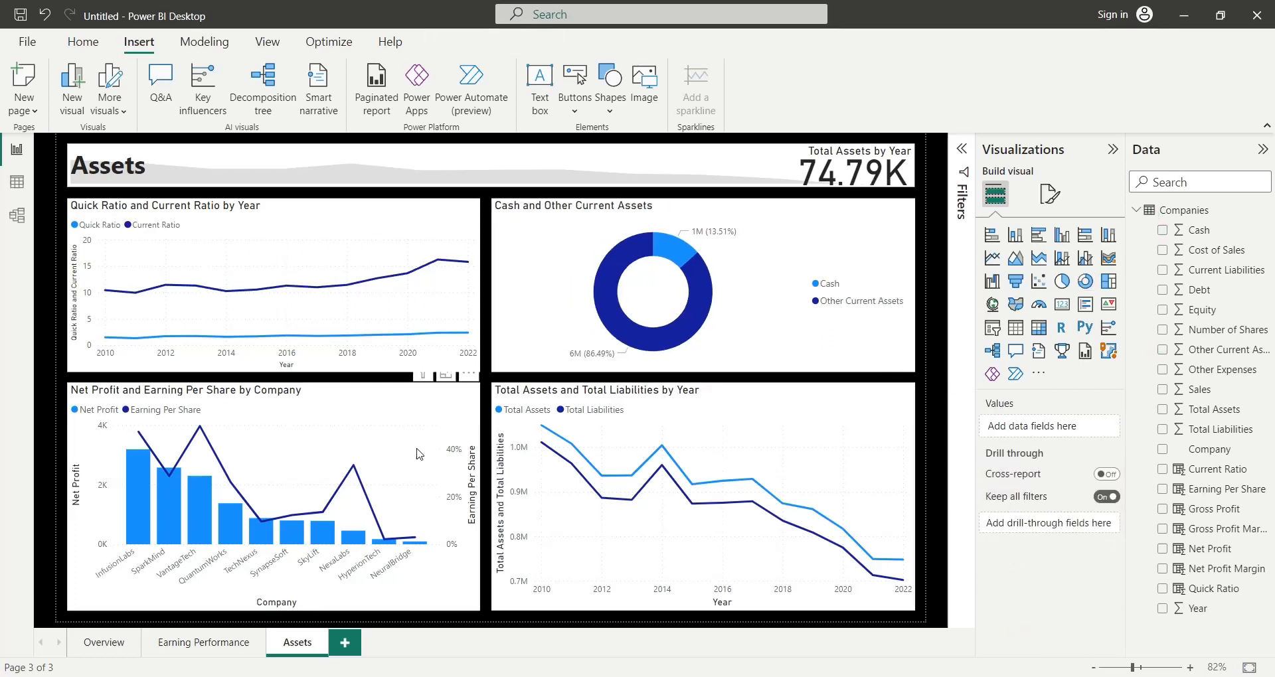
# - Cross-filter the Assets page by each company bar in turn, from InfusionLabs to NeuralBridge, and clear the selection
pyautogui.click(148, 503)
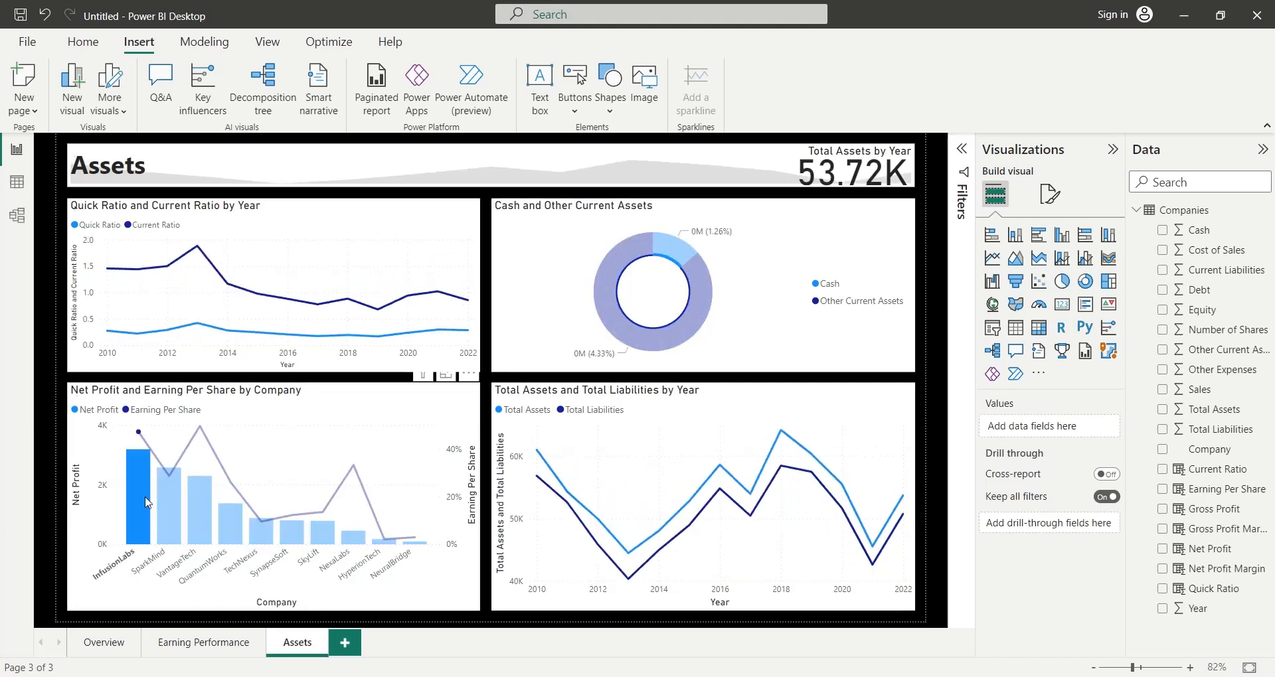
pyautogui.click(170, 503)
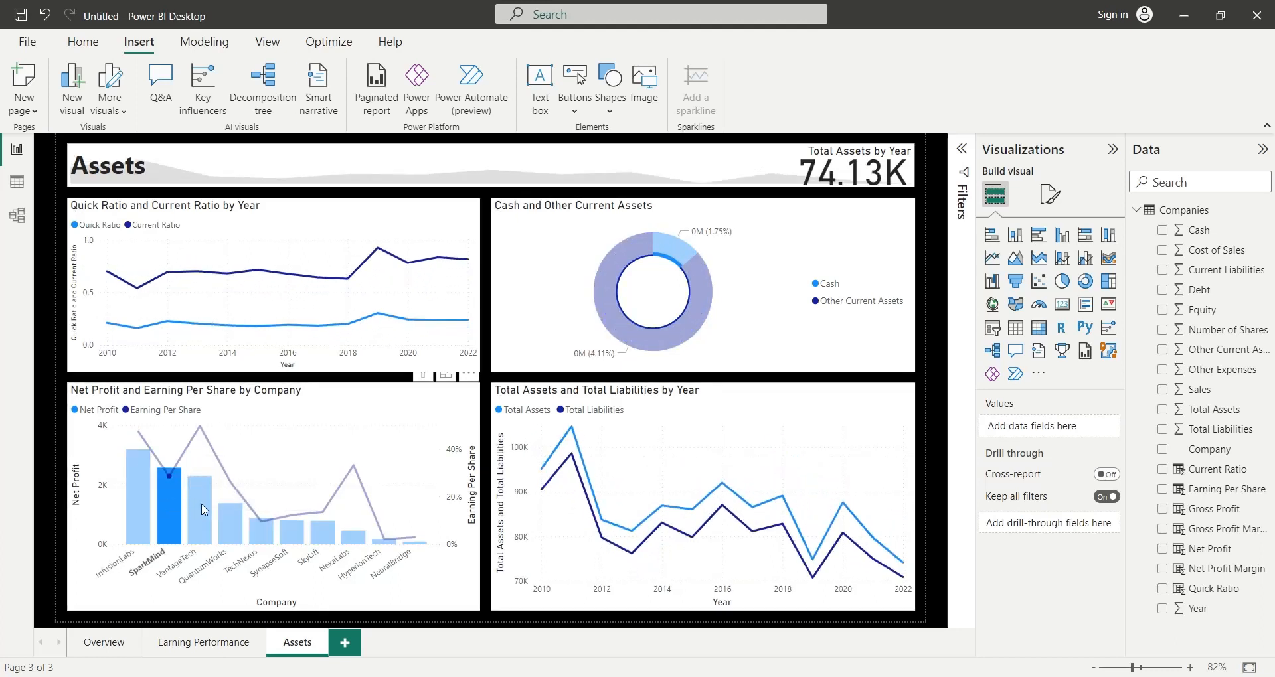
pyautogui.click(202, 509)
pyautogui.click(223, 528)
pyautogui.click(261, 532)
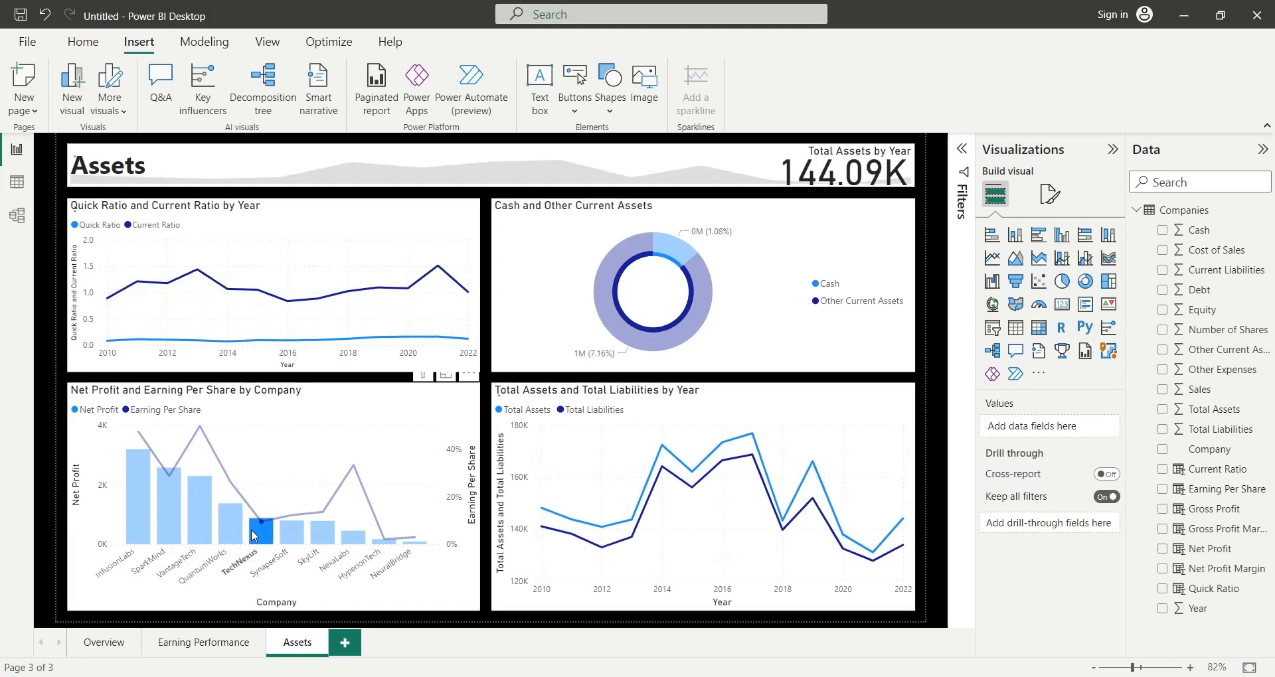
pyautogui.click(289, 538)
pyautogui.click(322, 534)
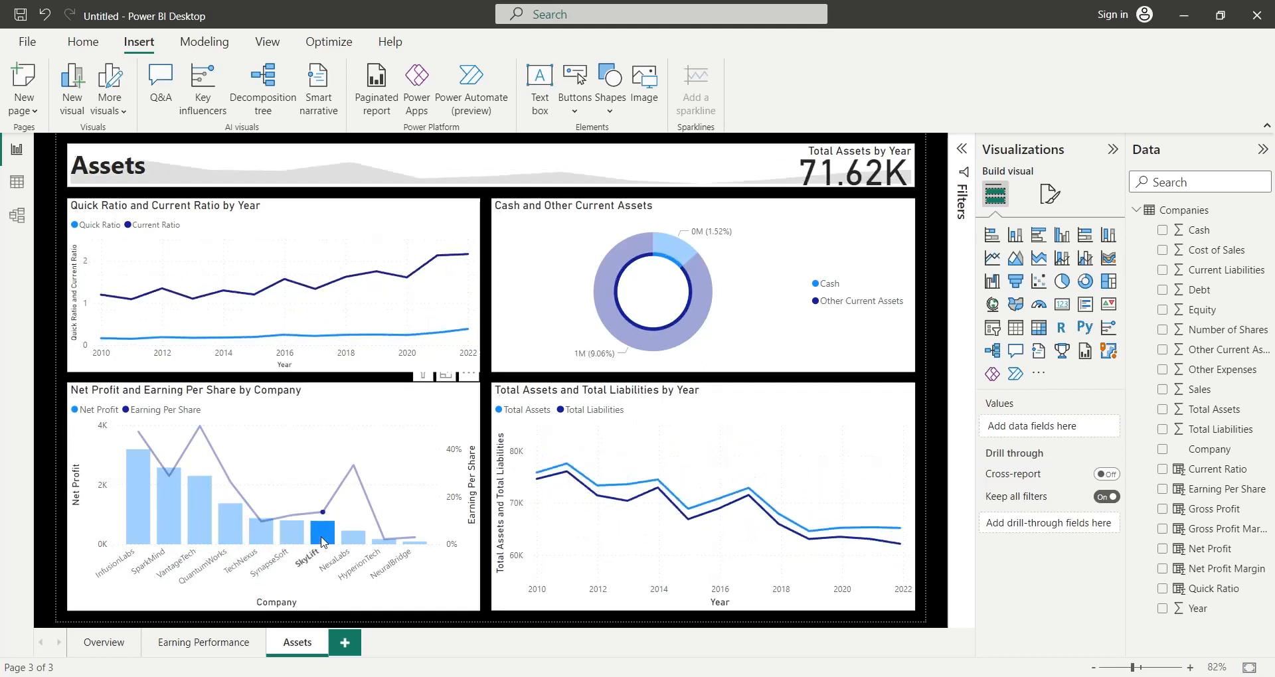
pyautogui.click(352, 538)
pyautogui.click(383, 541)
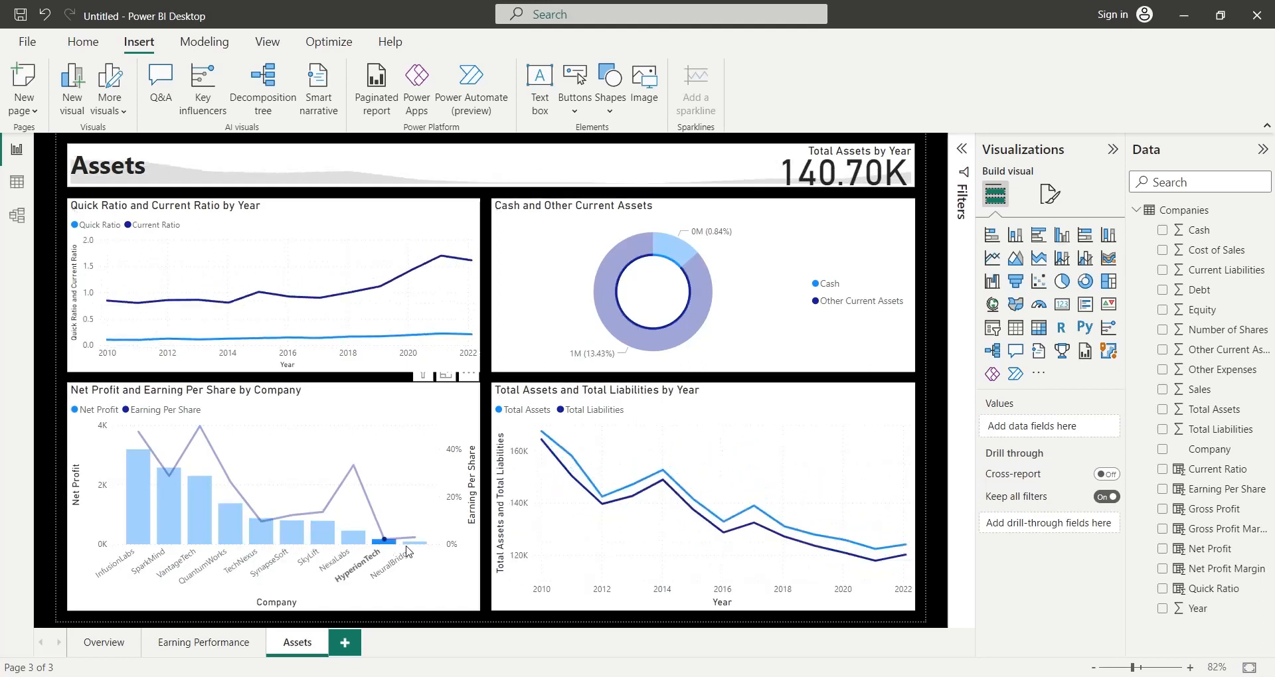
pyautogui.click(419, 545)
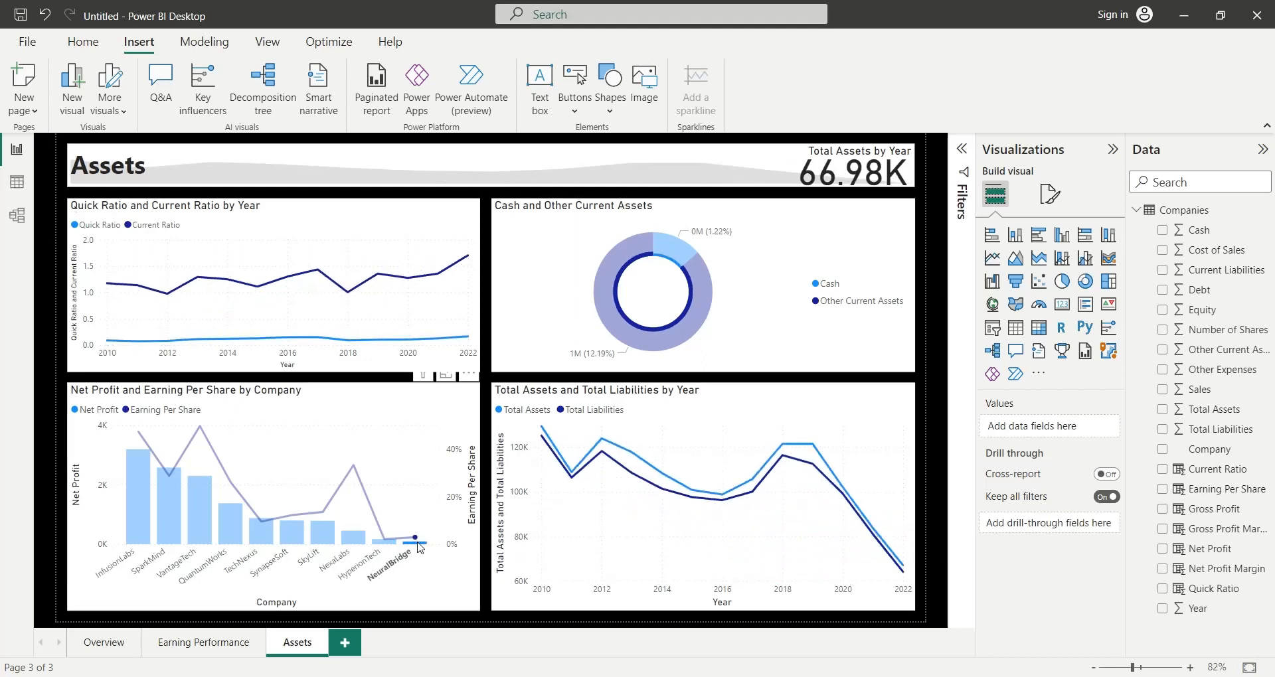
pyautogui.click(418, 545)
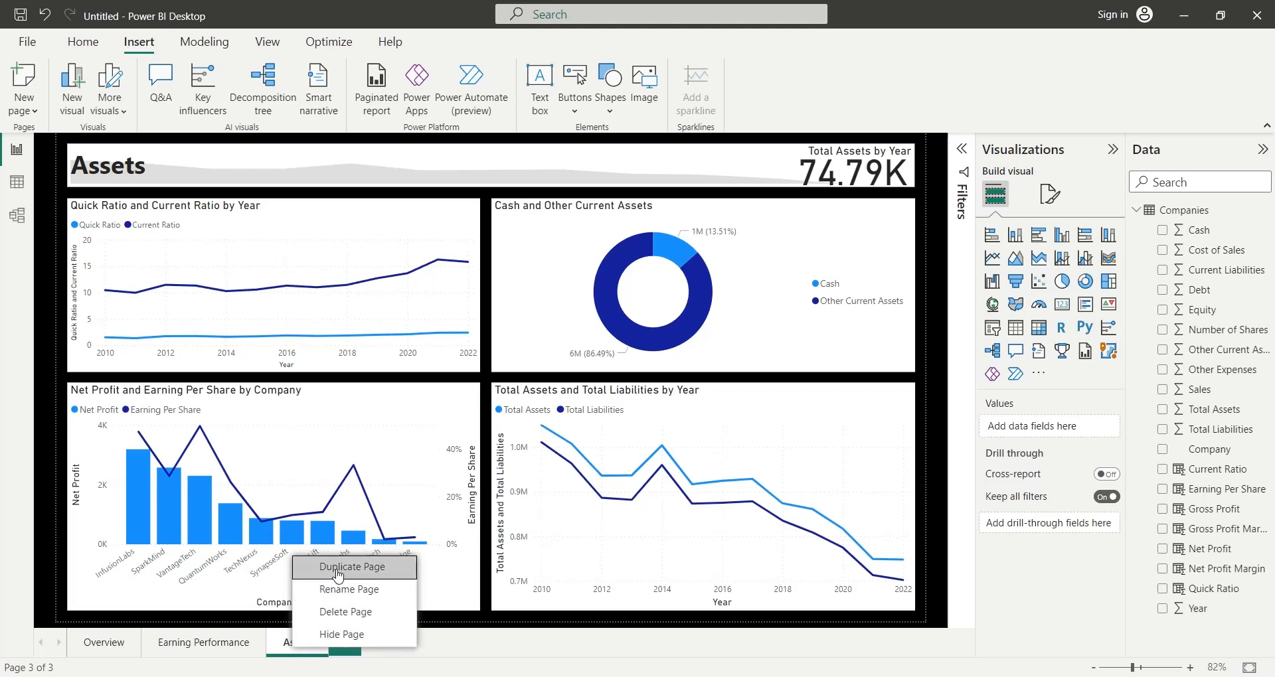
# - Duplicate the Assets page and rename the copy to Equity
pyautogui.click(337, 569)
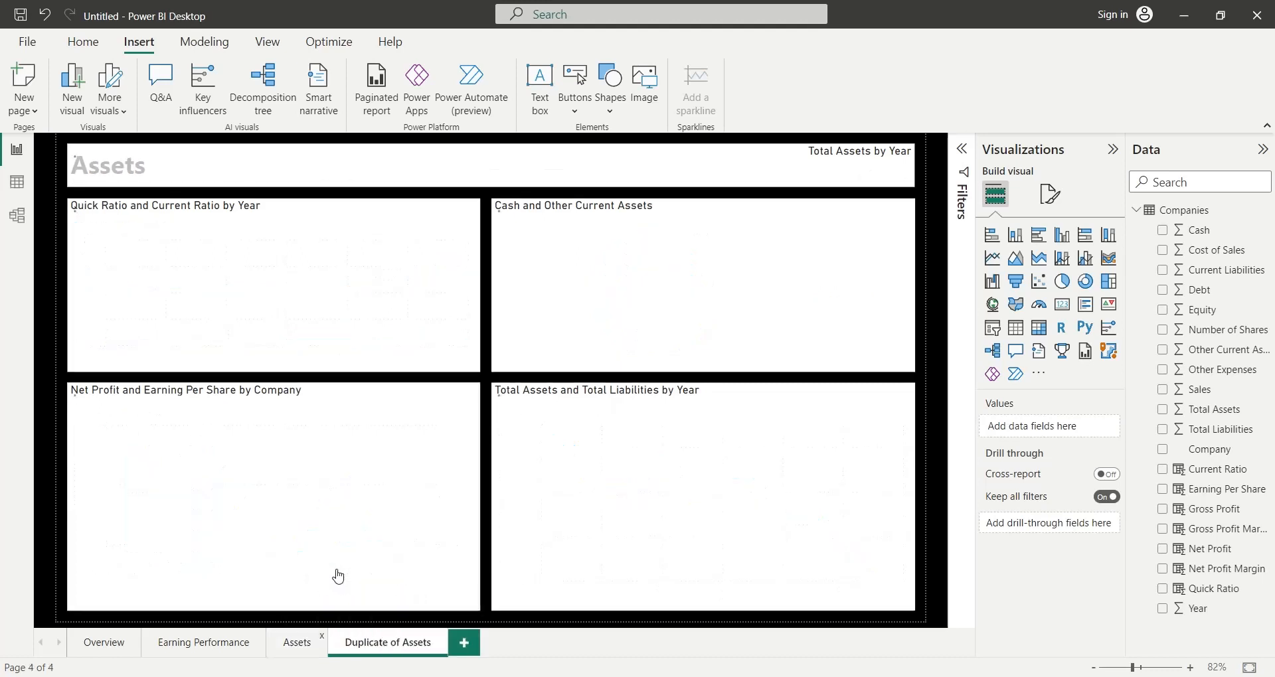
pyautogui.doubleClick(378, 643)
pyautogui.write('Equ')
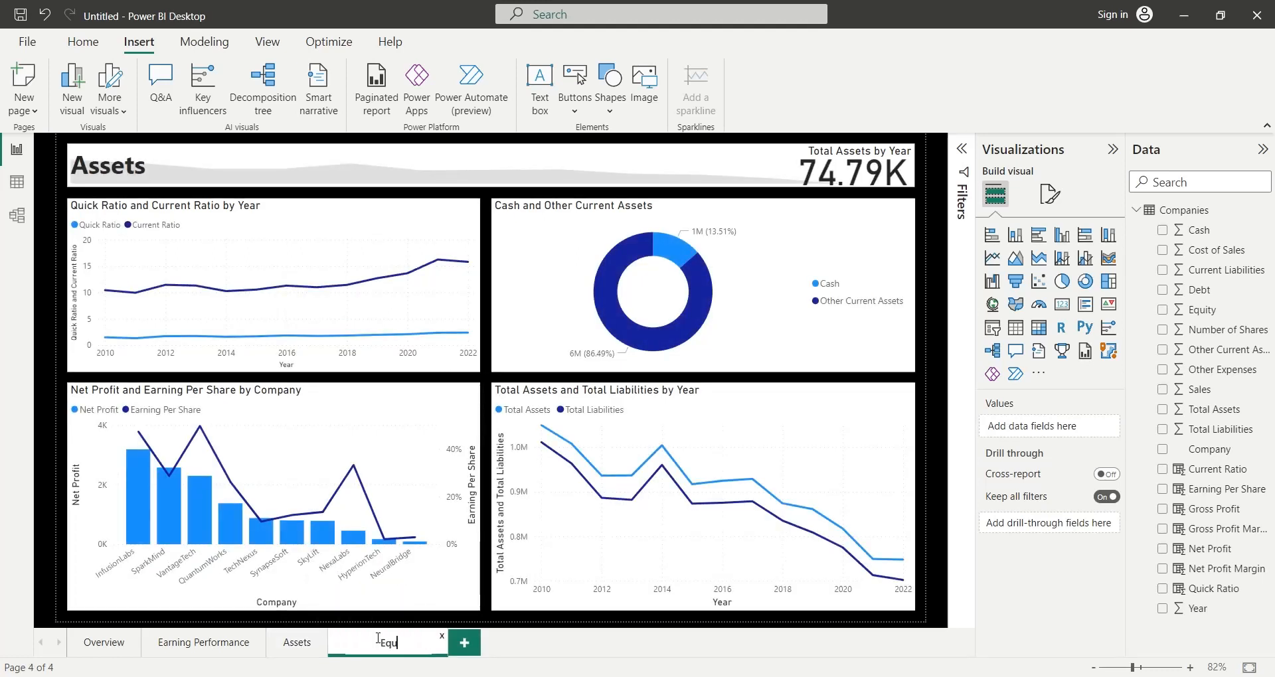
pyautogui.write('ity')
pyautogui.press('Return')
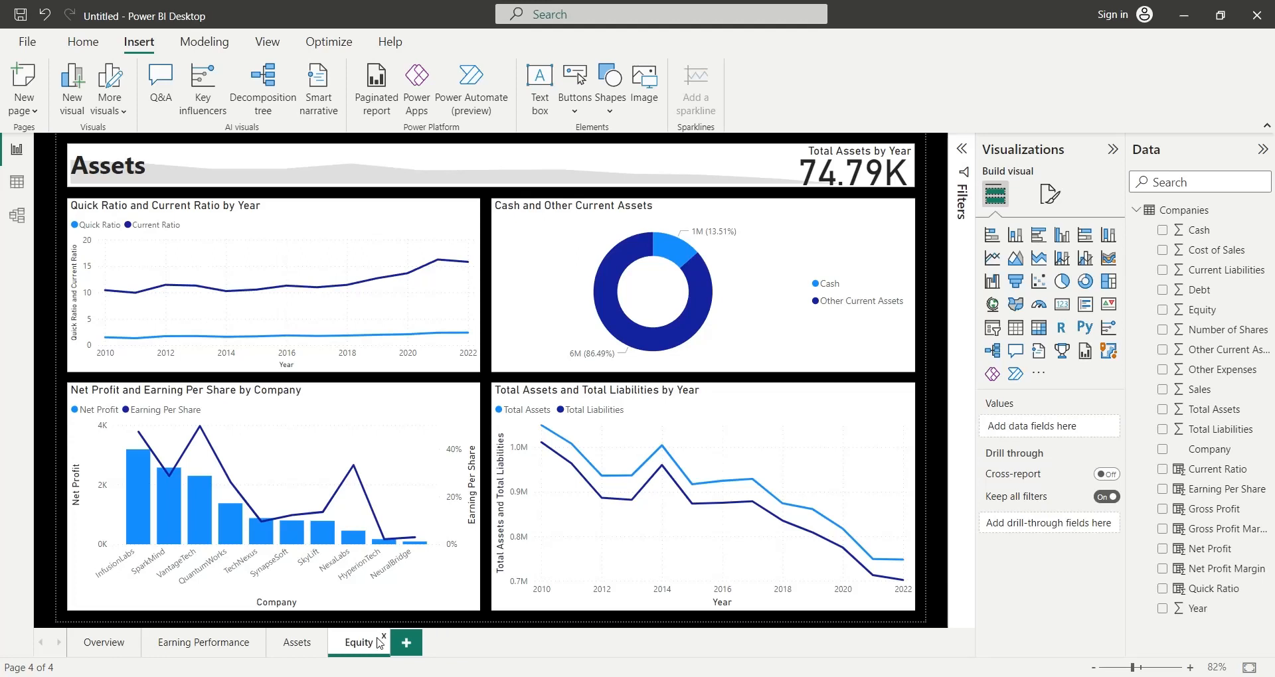
# - Replace Total Assets and Total Liabilities with Equity on the line chart's Y-axis, renaming the field to Equity
pyautogui.click(568, 609)
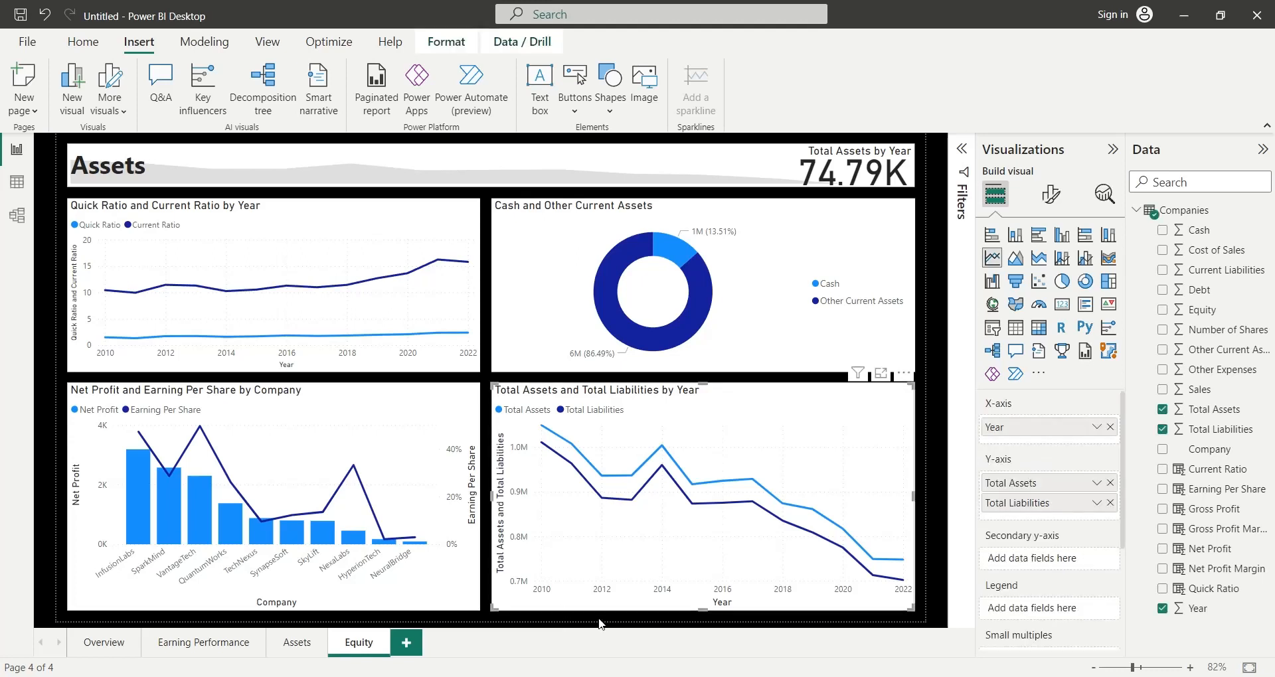
pyautogui.click(1109, 503)
pyautogui.click(1110, 483)
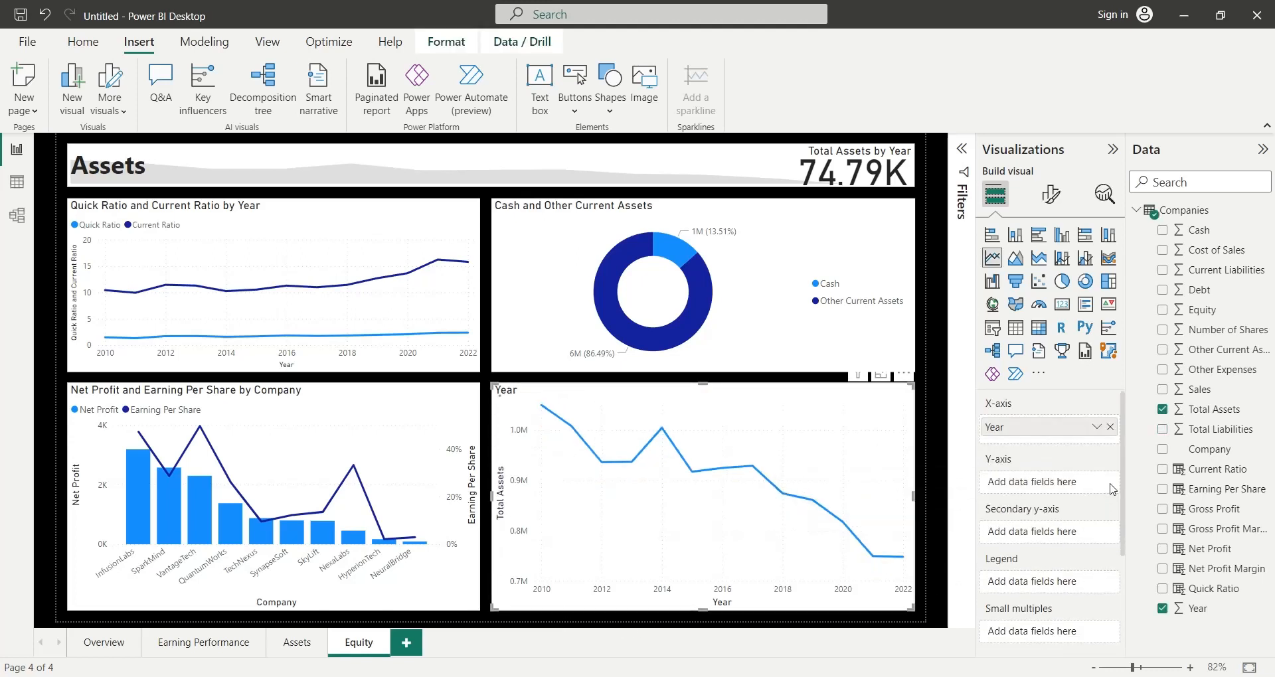
pyautogui.moveTo(1209, 393); pyautogui.dragTo(1018, 485)
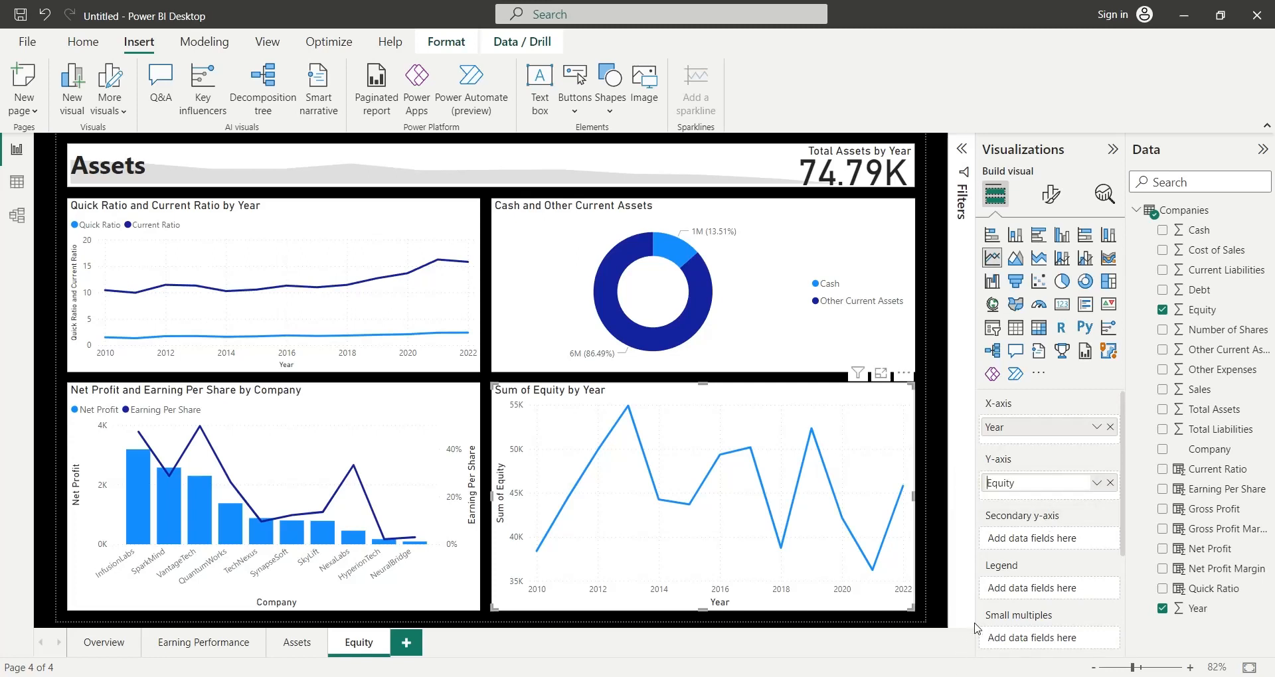
pyautogui.press('Return')
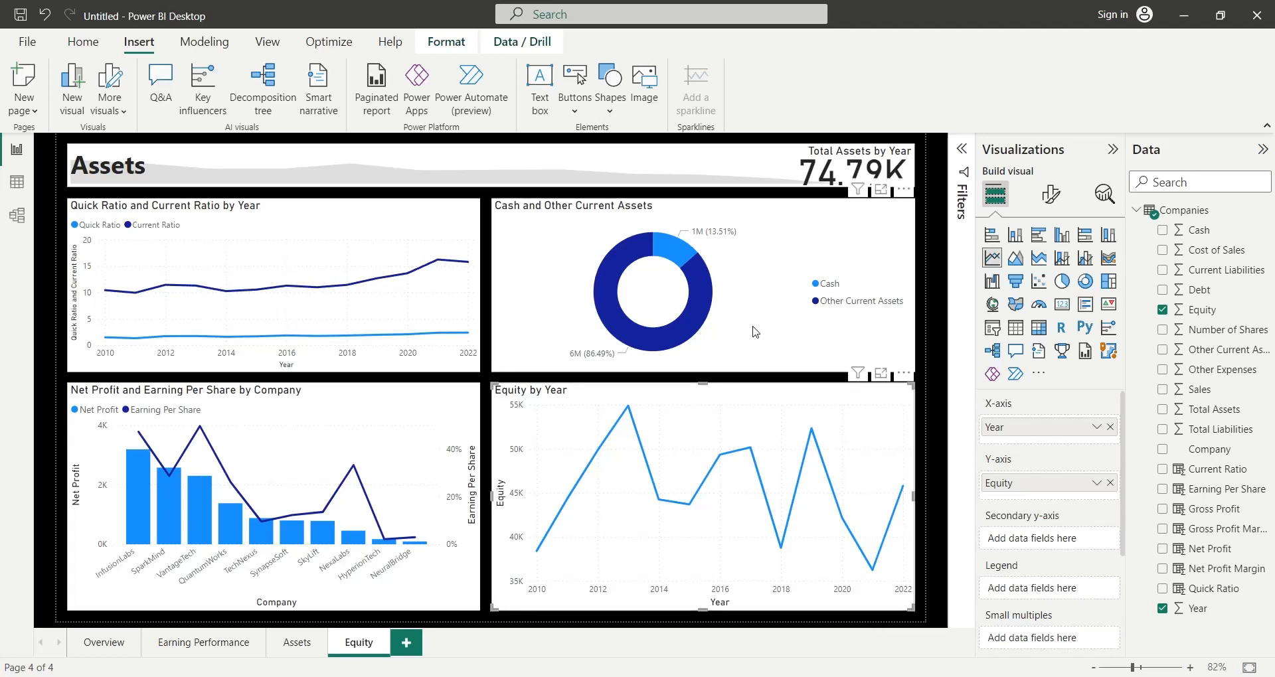
# - Replace Cash and Other Current Assets with Debt in the donut chart's values, renaming the field to Debt
pyautogui.click(763, 279)
pyautogui.click(1110, 477)
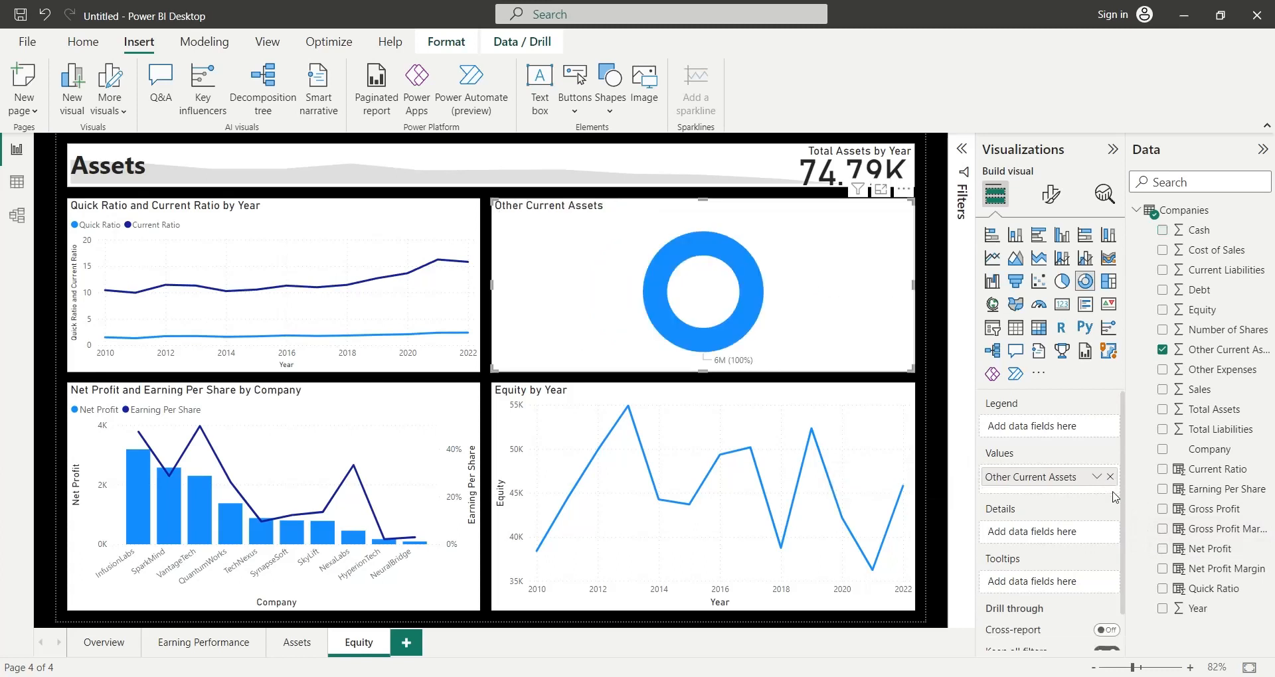
pyautogui.click(1110, 478)
pyautogui.moveTo(1192, 292); pyautogui.dragTo(1025, 476)
pyautogui.doubleClick(1026, 477)
pyautogui.press('BackSpace')
pyautogui.press('Return')
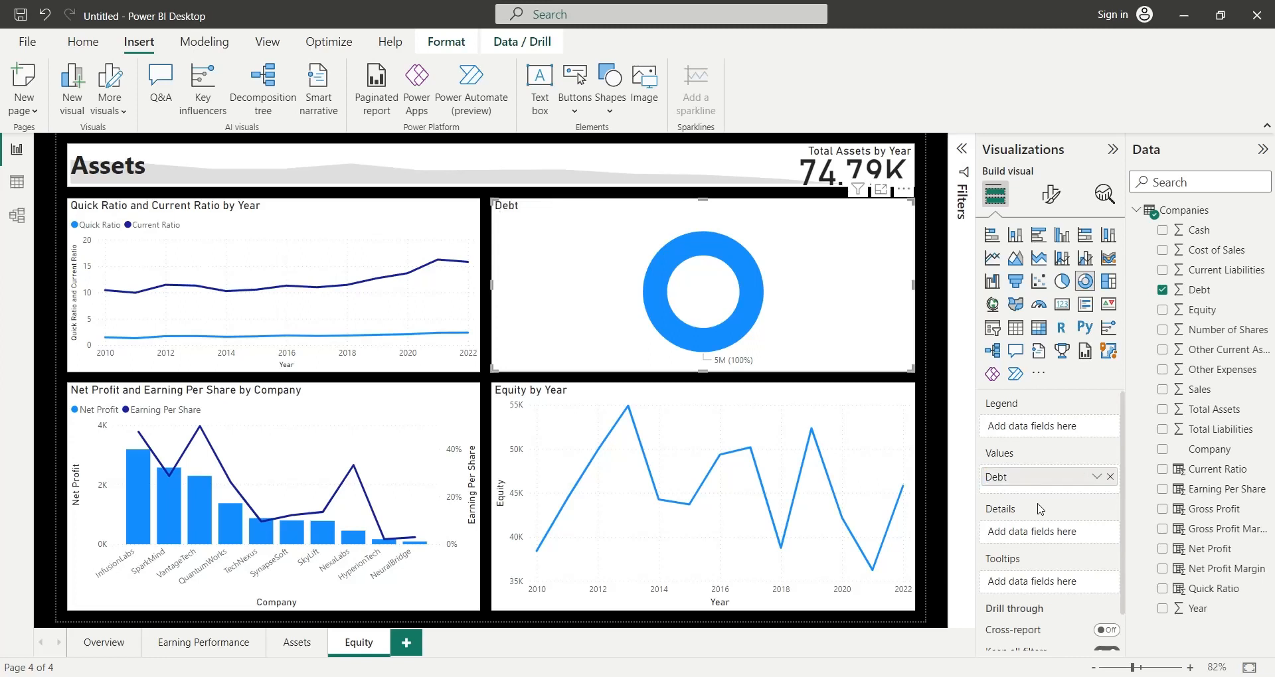
# - Add Equity to the donut chart's values and rename the field to Equity
pyautogui.moveTo(1196, 310); pyautogui.dragTo(1024, 497)
pyautogui.doubleClick(1024, 498)
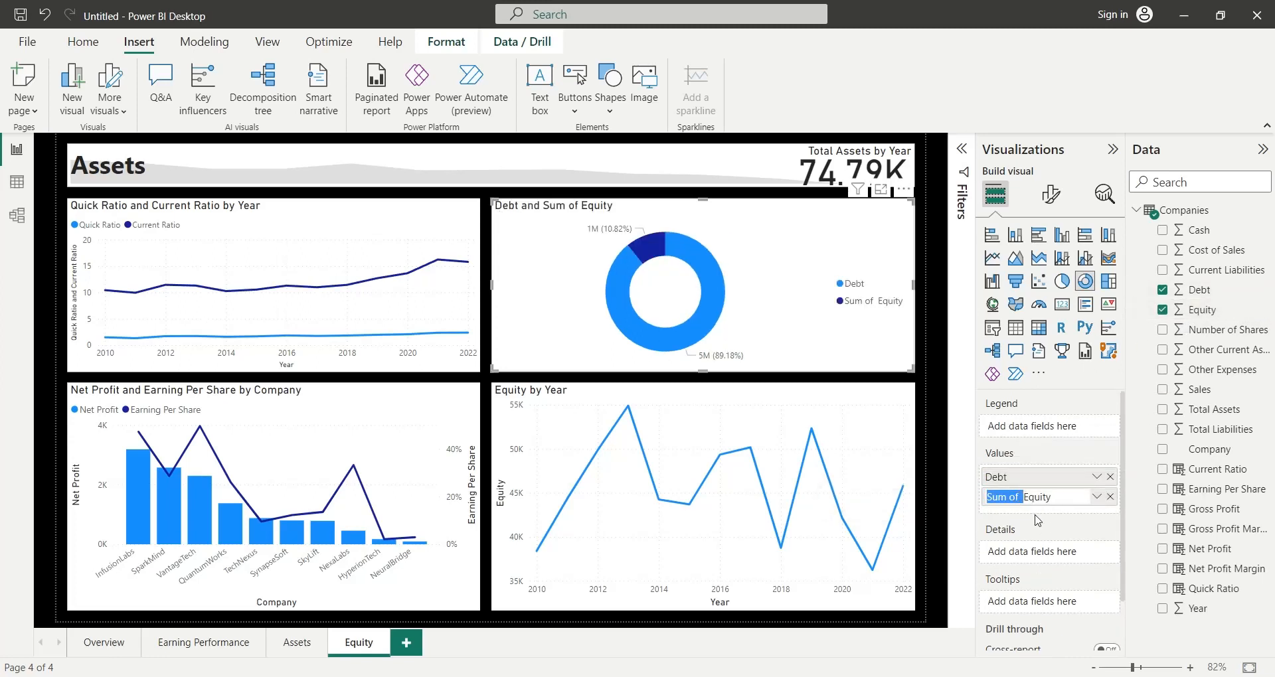
pyautogui.press('BackSpace')
pyautogui.press('Return')
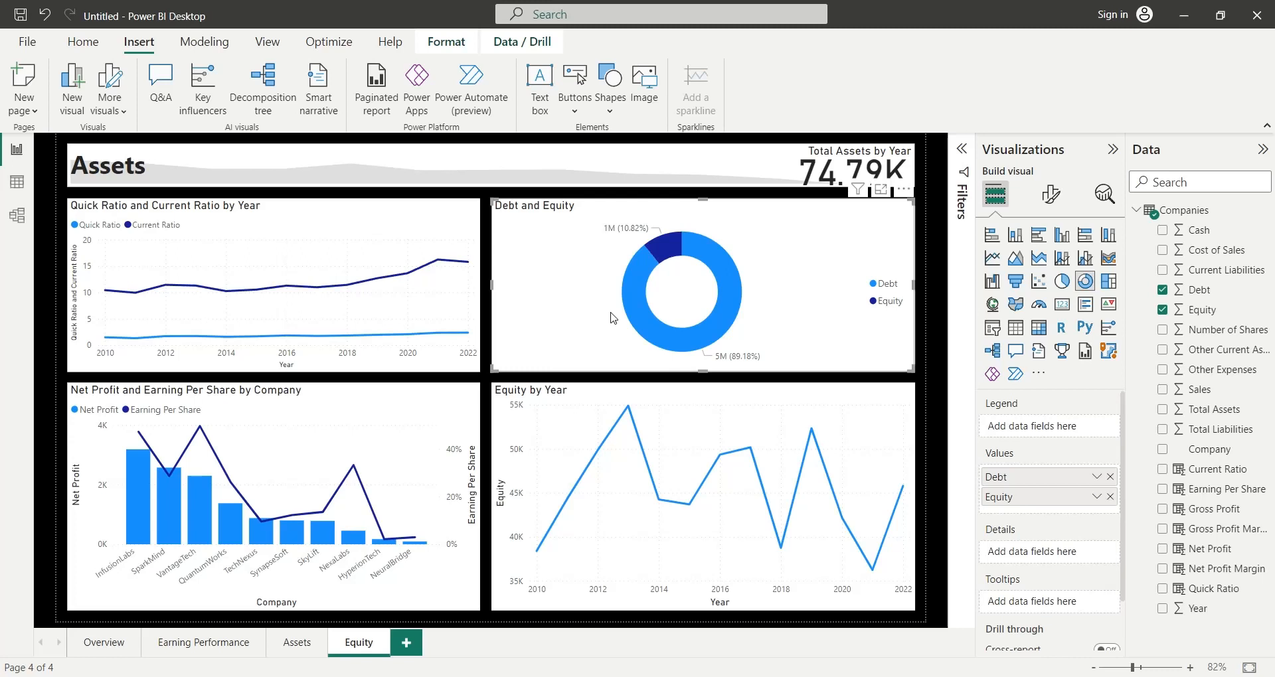
# - Convert the ratio line chart to a line and clustered column chart and remove Quick Ratio and Current Ratio from it
pyautogui.click(465, 362)
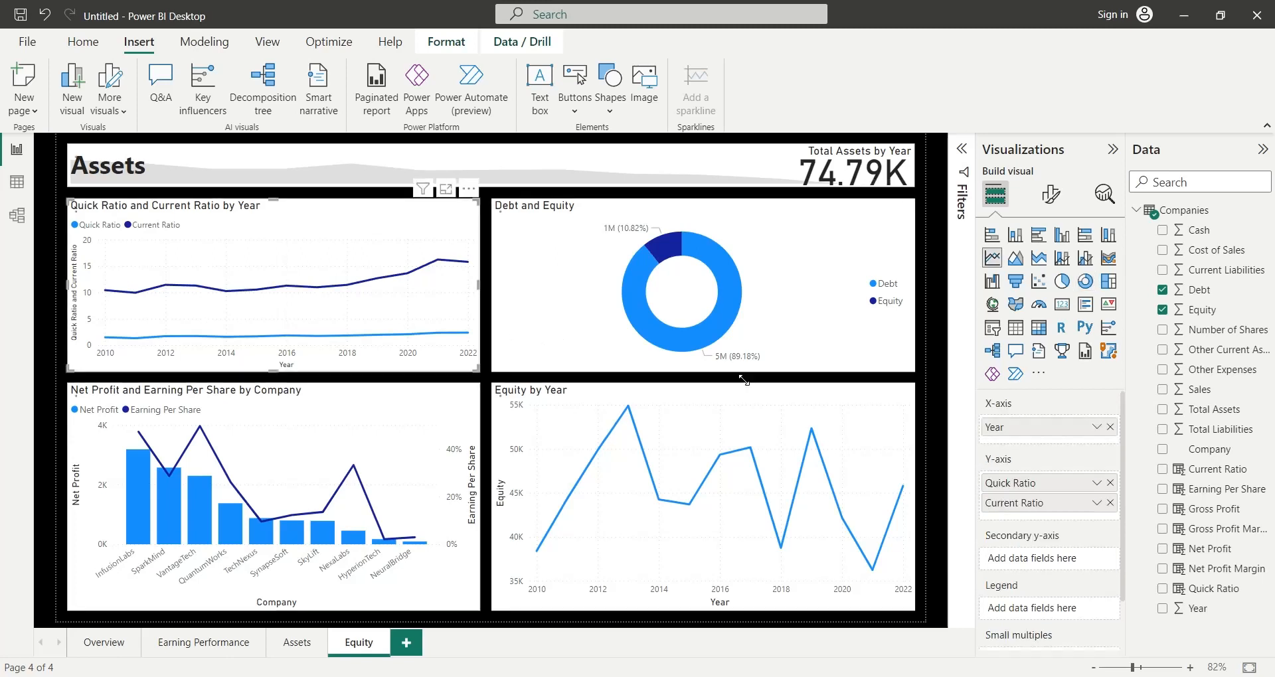
pyautogui.click(1083, 260)
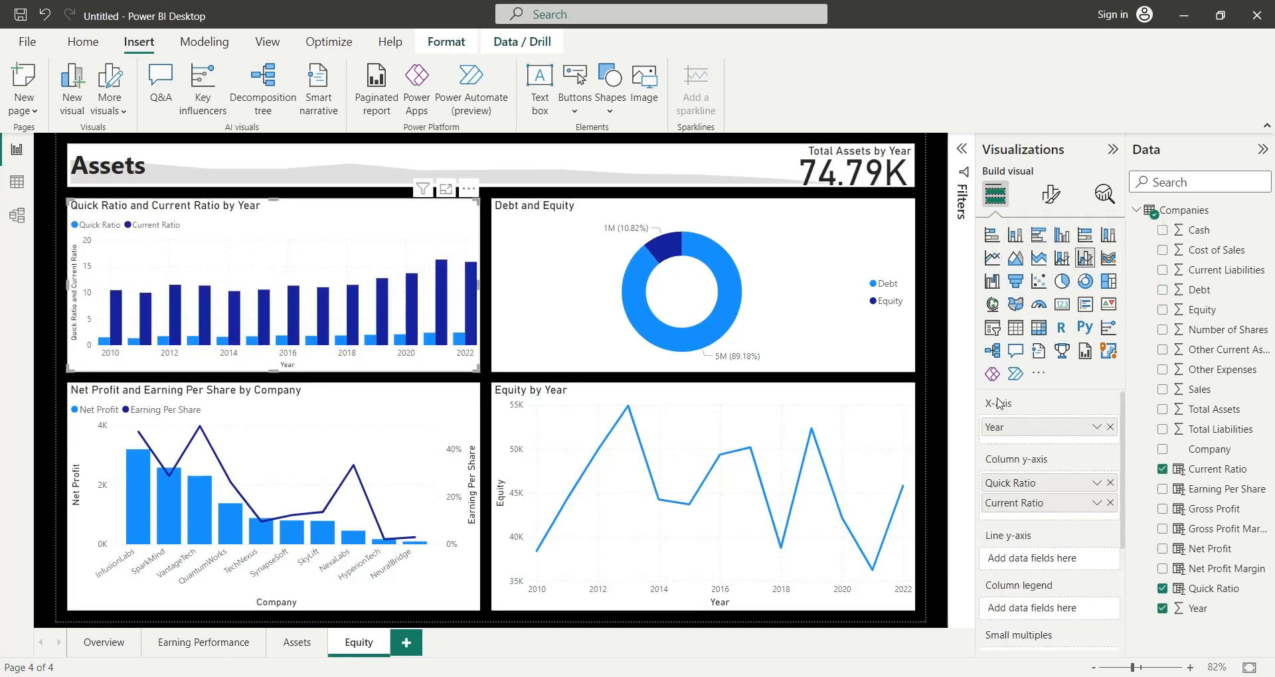
pyautogui.click(1110, 502)
pyautogui.click(1110, 482)
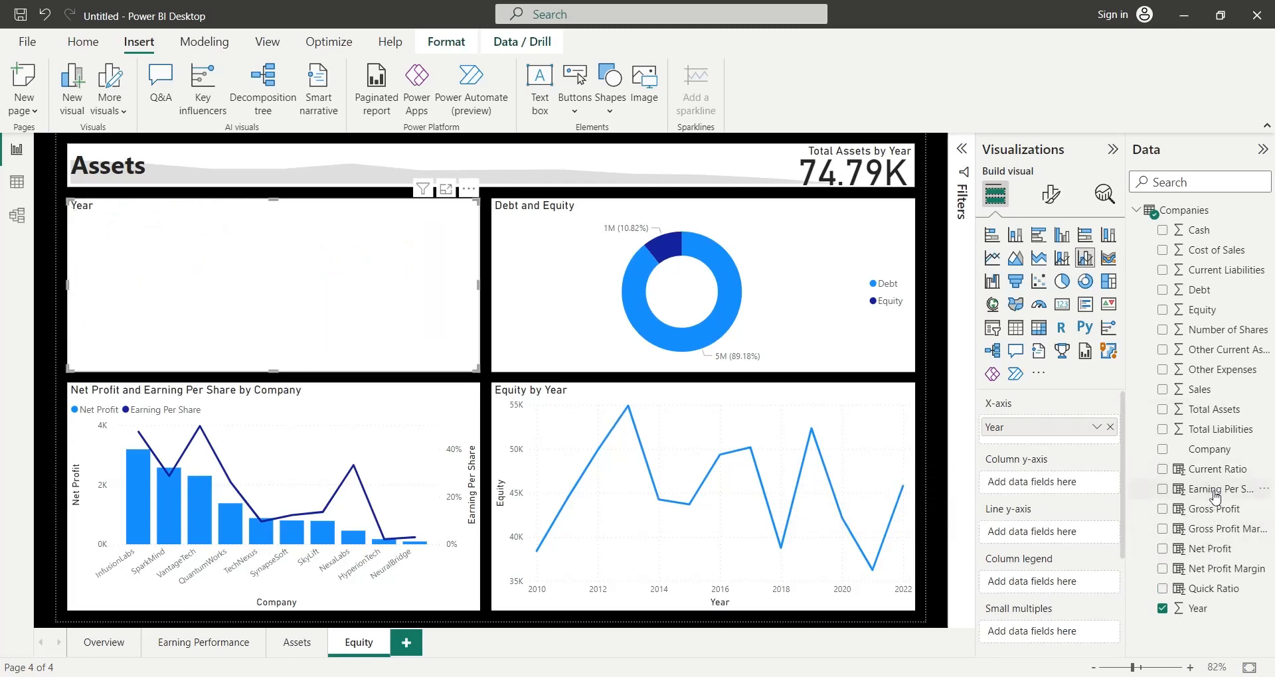
# - Add Earning Per Share to the upper combo chart's line Y-axis and rename the field to Earning Per Share
pyautogui.moveTo(1215, 495); pyautogui.dragTo(1074, 488)
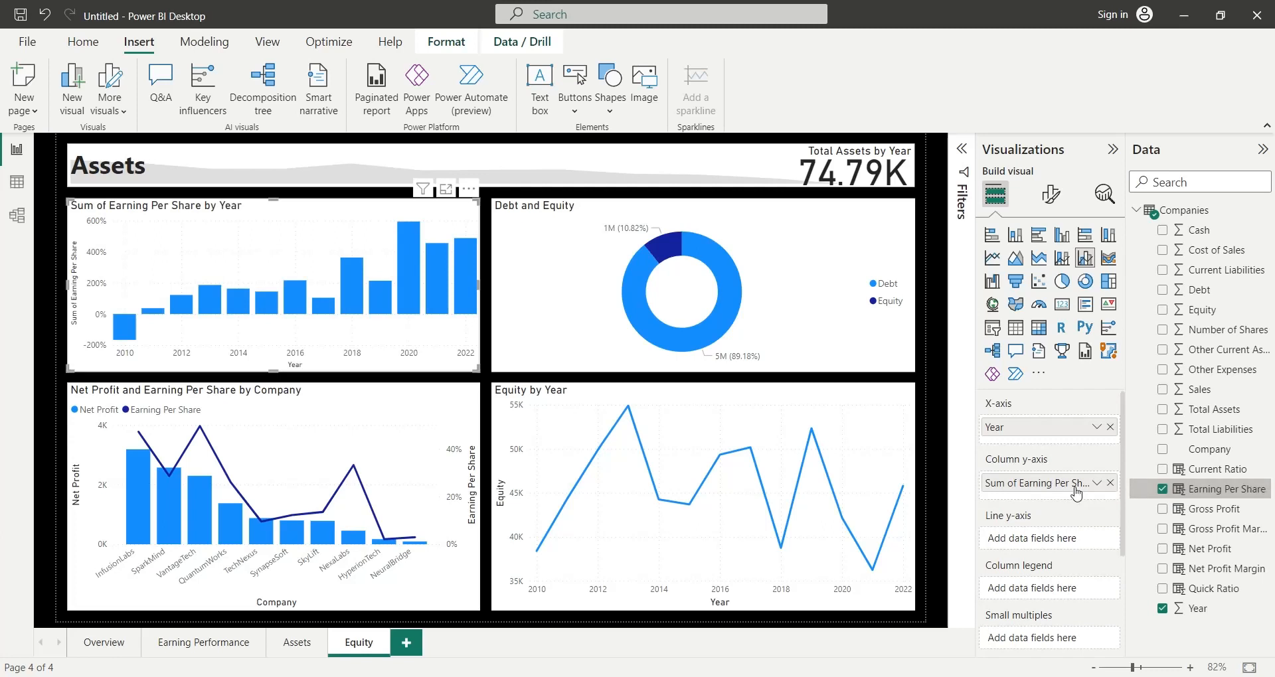
pyautogui.moveTo(1074, 488); pyautogui.dragTo(1077, 540)
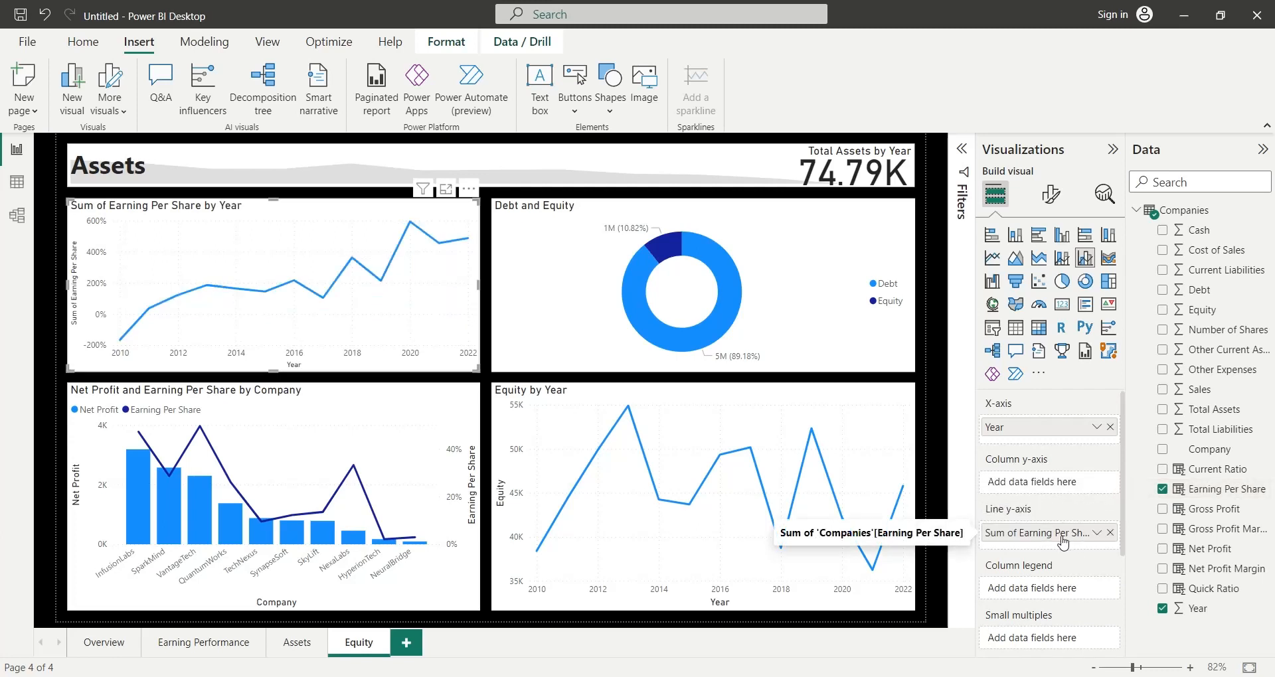
pyautogui.doubleClick(1040, 541)
pyautogui.moveTo(986, 534); pyautogui.dragTo(1013, 535)
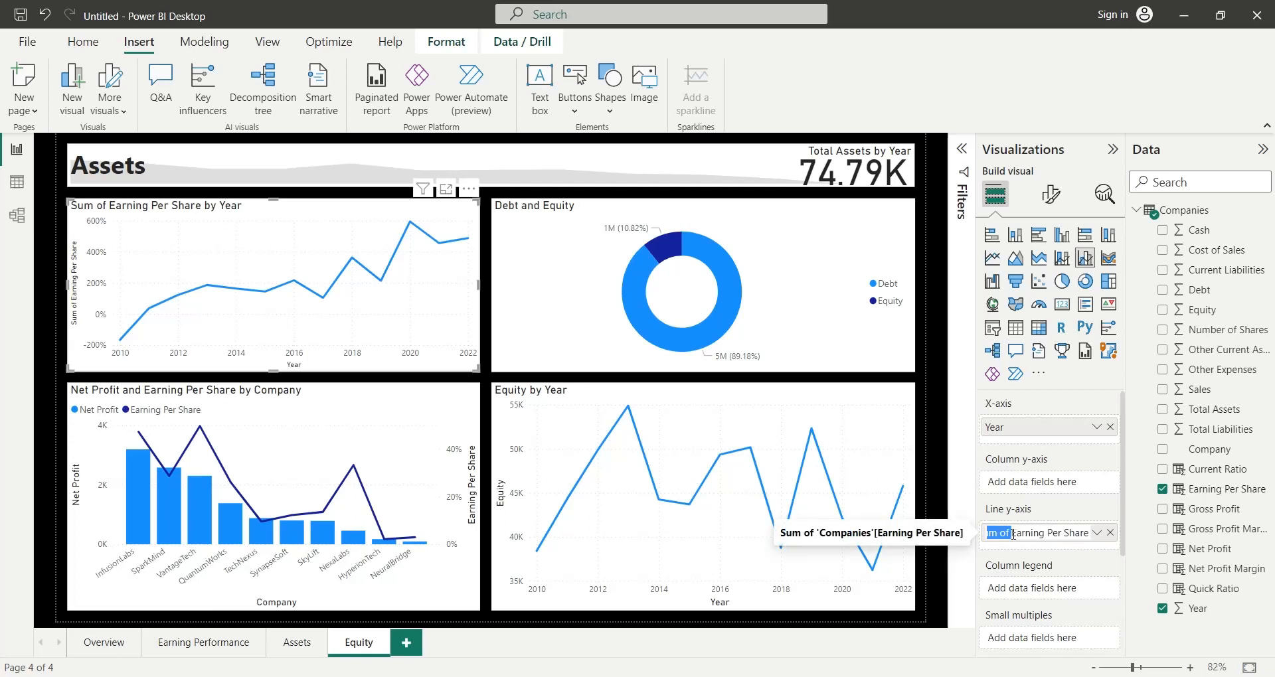
pyautogui.press('BackSpace')
pyautogui.press('Return')
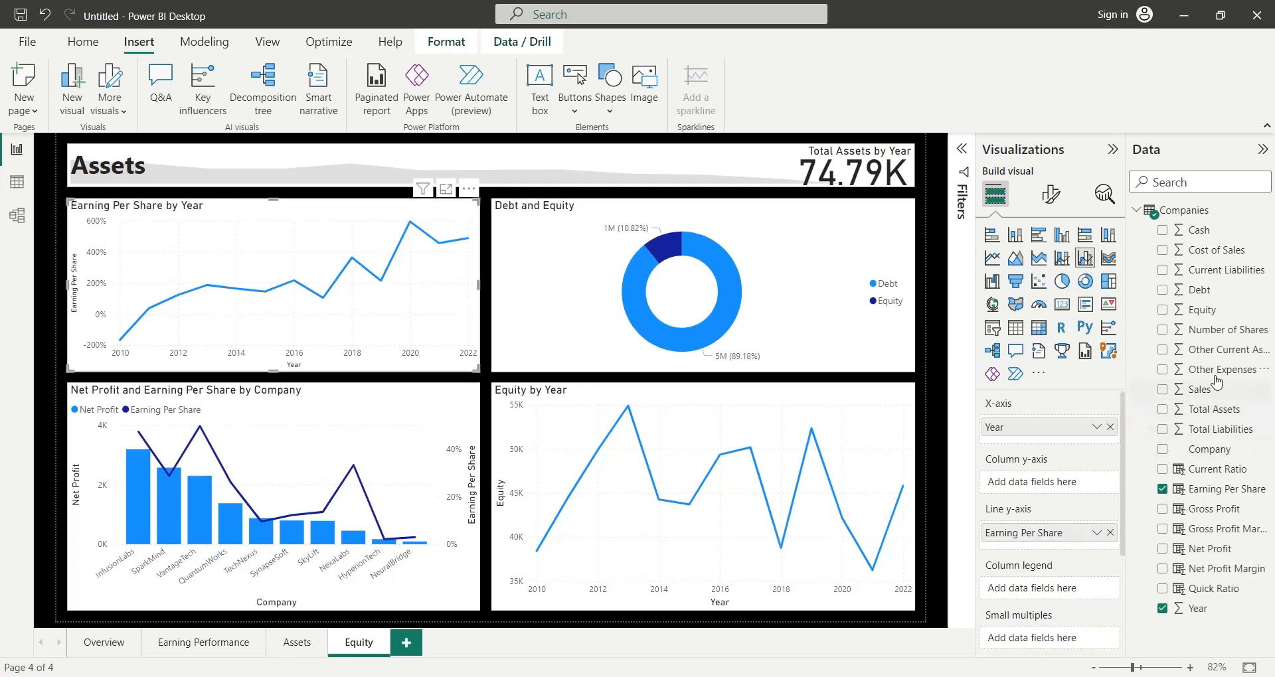
# - Add Net Profit to the by-year combo chart's column Y-axis and rename the field to Net Profit
pyautogui.moveTo(1205, 551); pyautogui.dragTo(1023, 483)
pyautogui.doubleClick(1053, 488)
pyautogui.press('BackSpace')
pyautogui.press('Return')
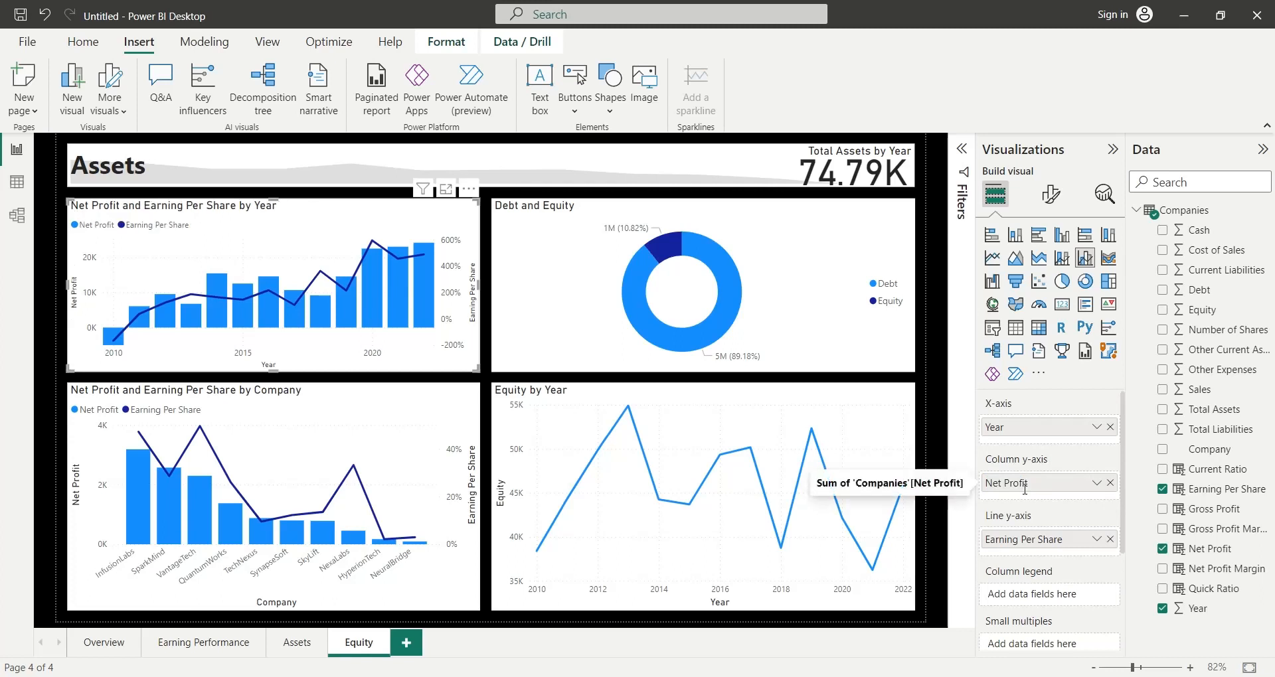
# - Narrow the Debt and Equity donut chart and move the by-year combo chart beside it, freeing space for a card
pyautogui.click(565, 342)
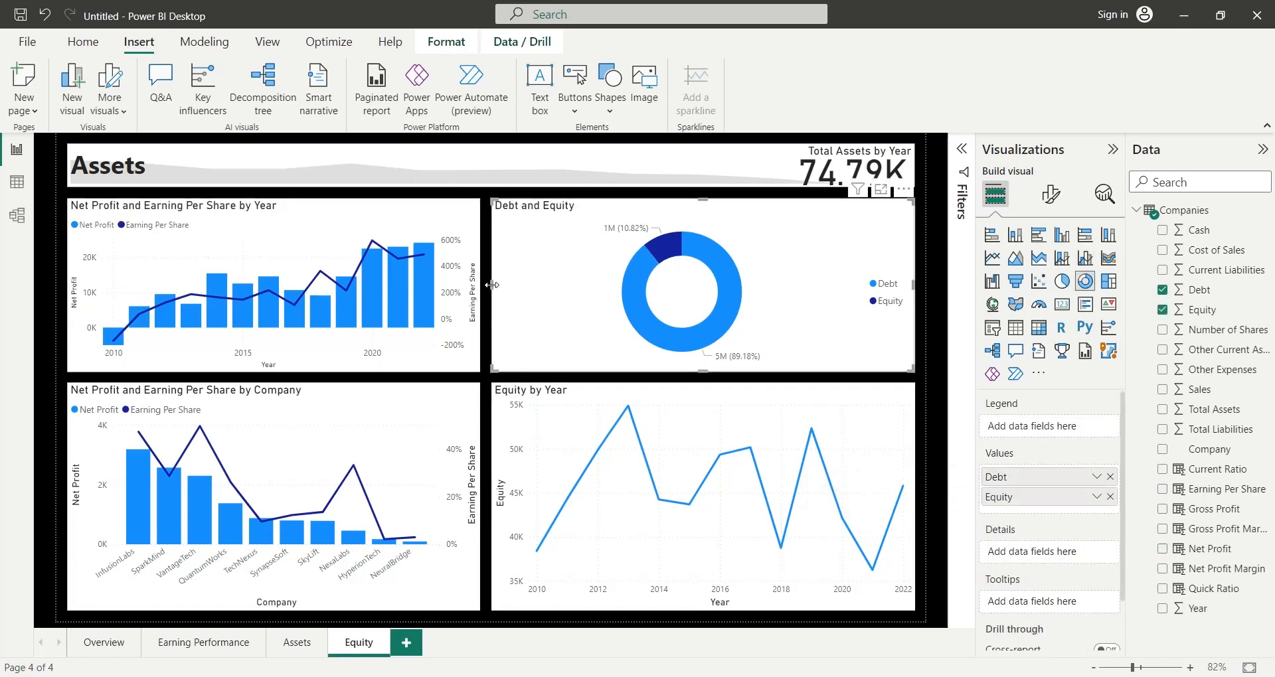
pyautogui.moveTo(492, 297); pyautogui.dragTo(654, 297)
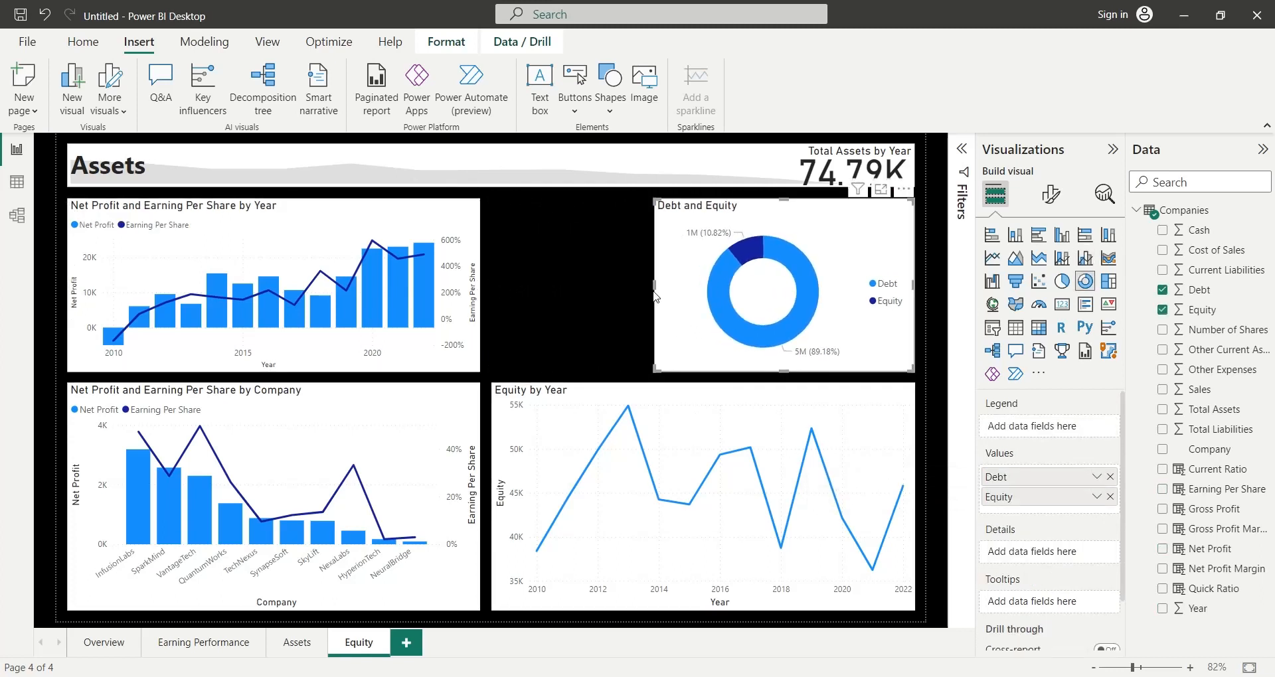
pyautogui.moveTo(479, 321); pyautogui.dragTo(501, 320)
pyautogui.moveTo(212, 306); pyautogui.dragTo(352, 306)
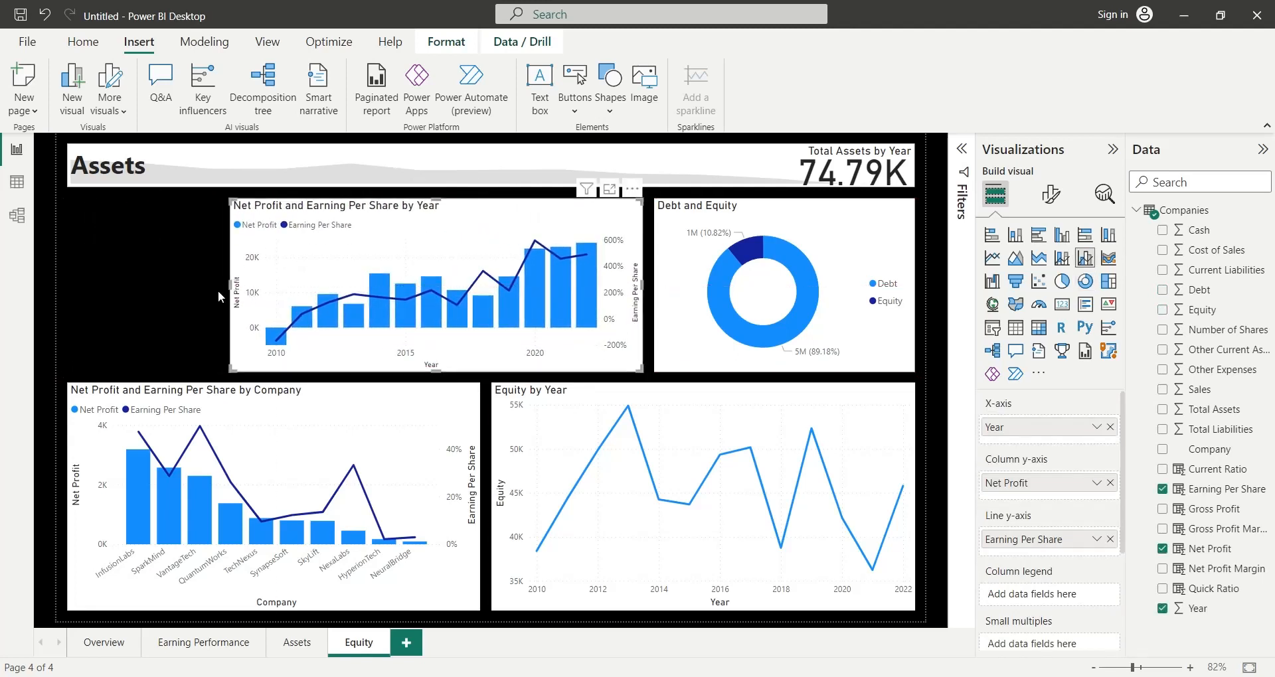
# - Insert a card visual in the free space beside the by-year combo chart and narrow it to leave a gap
pyautogui.click(187, 292)
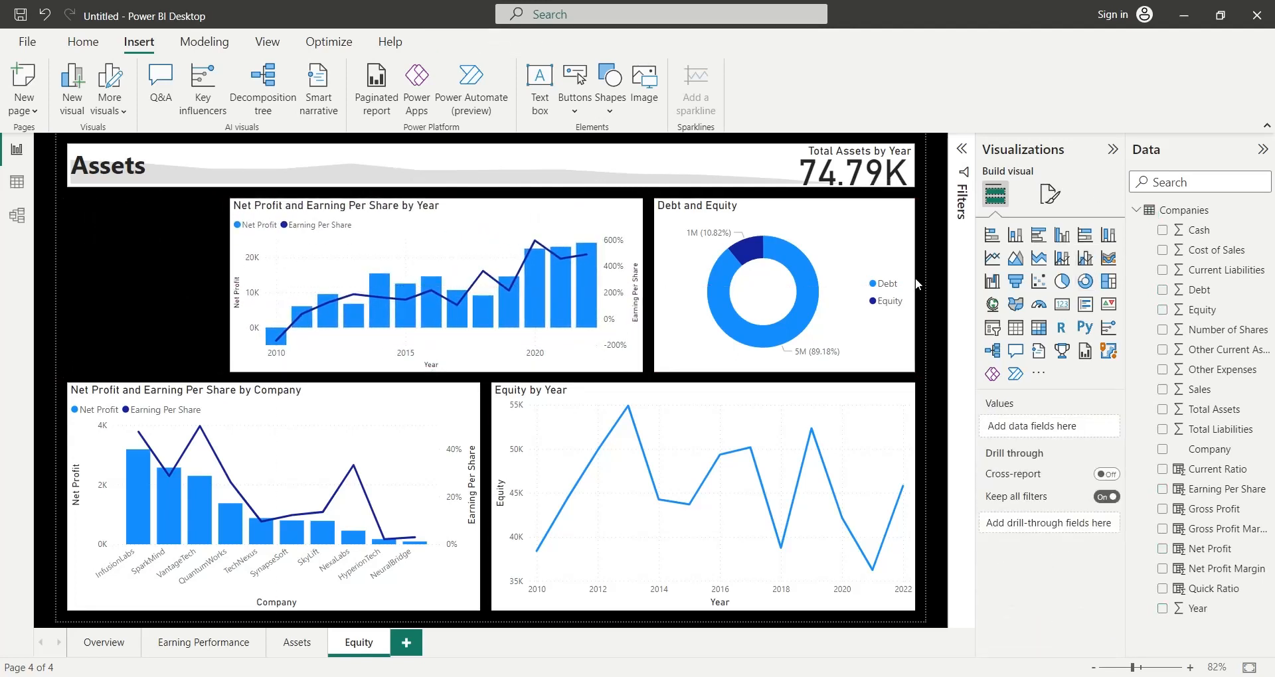
pyautogui.click(1061, 307)
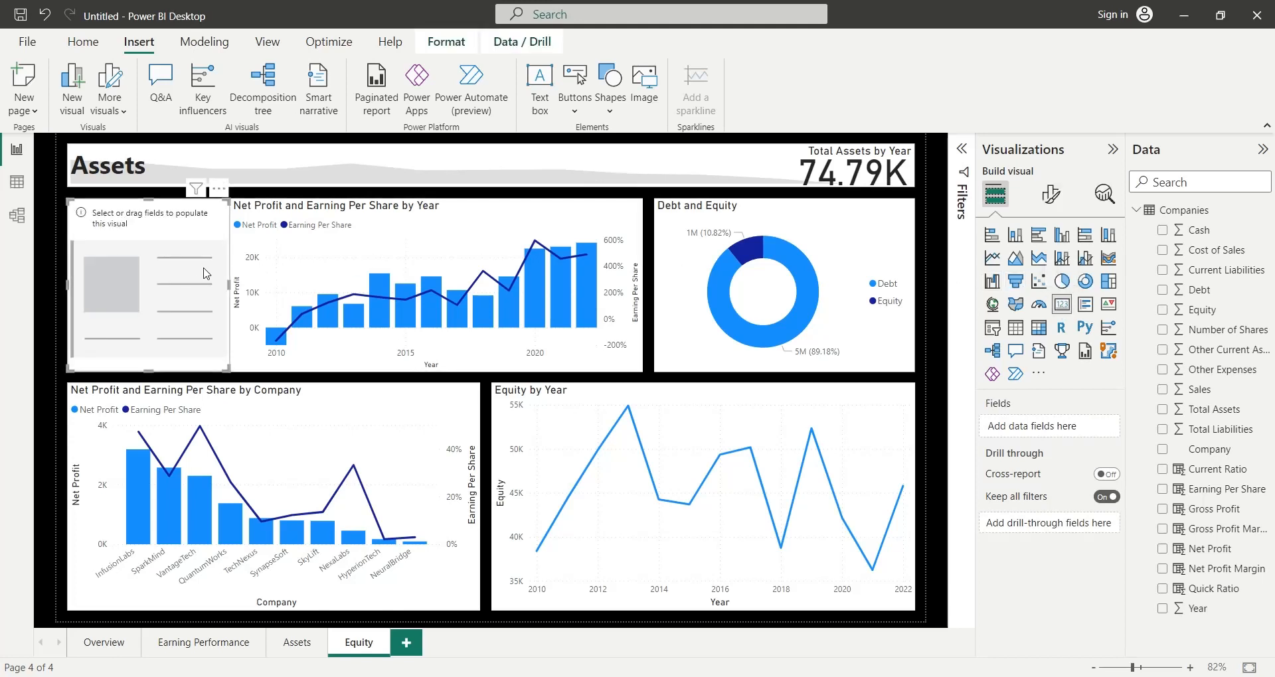
pyautogui.moveTo(226, 290); pyautogui.dragTo(221, 292)
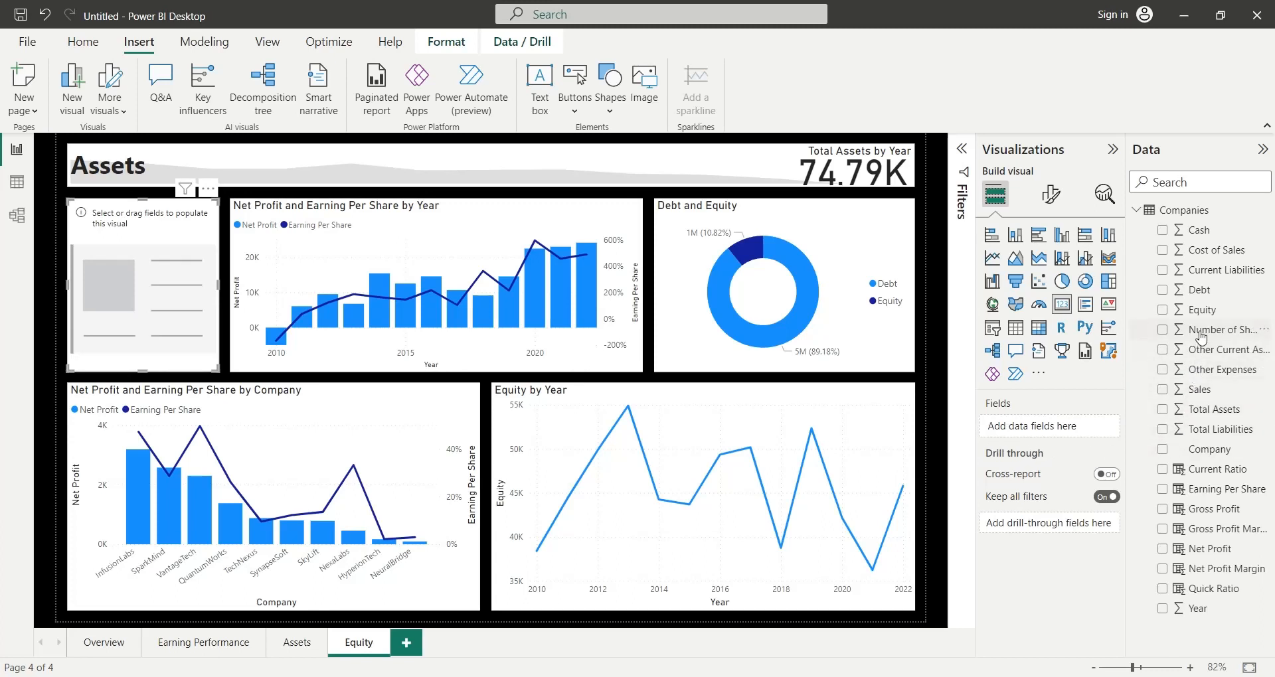
# - Add Number of Shares to the new card and rename the field to Number of Shares
pyautogui.moveTo(1197, 330); pyautogui.dragTo(1012, 432)
pyautogui.doubleClick(1030, 428)
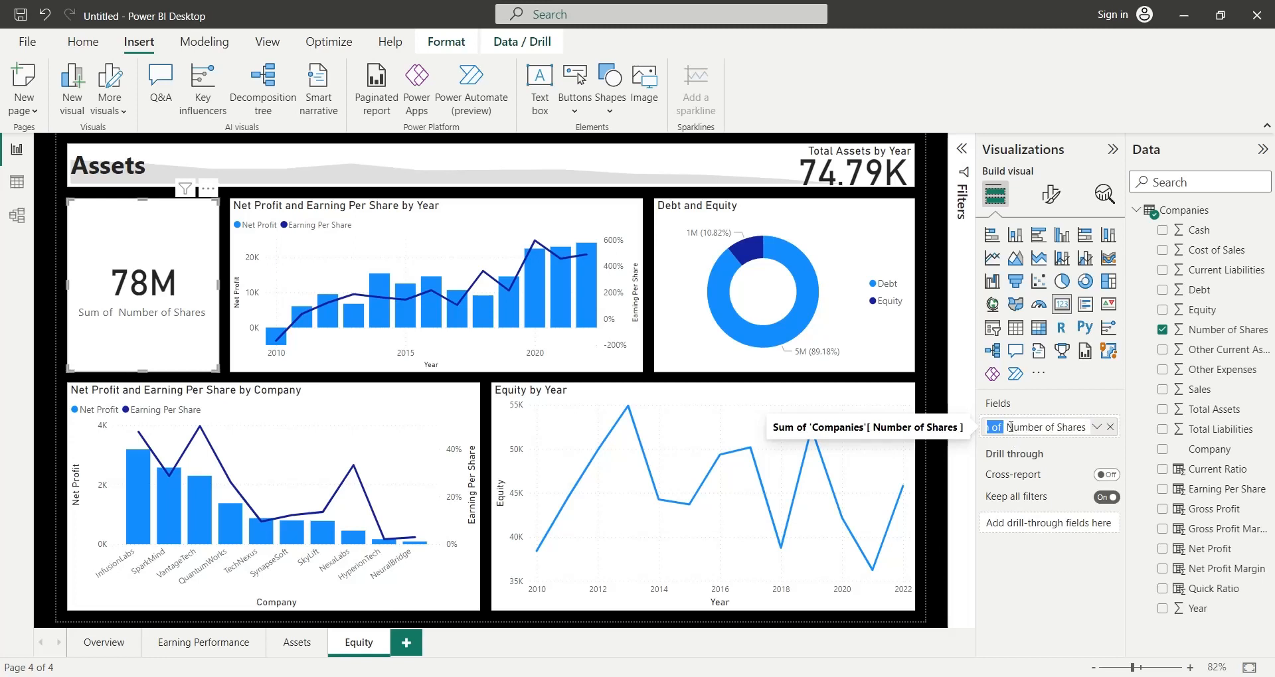
pyautogui.press('BackSpace')
pyautogui.press('Return')
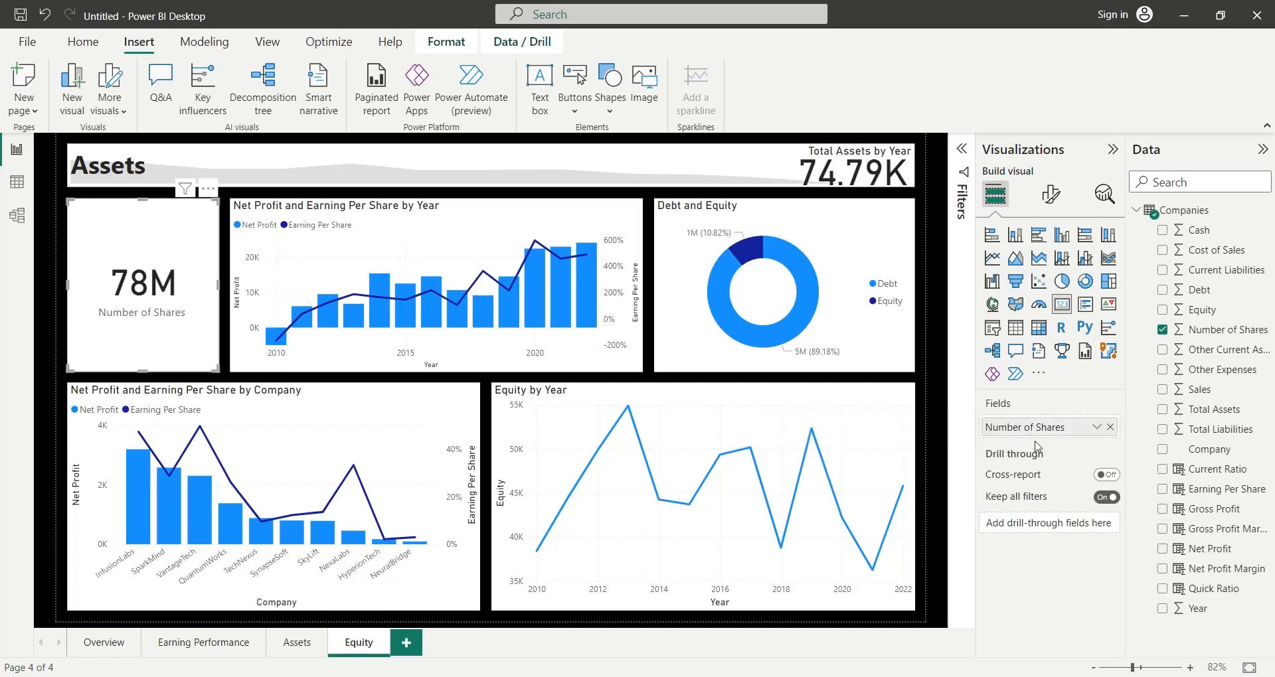
# - Set the card's Number of Shares field to aggregate as Average
pyautogui.click(1096, 427)
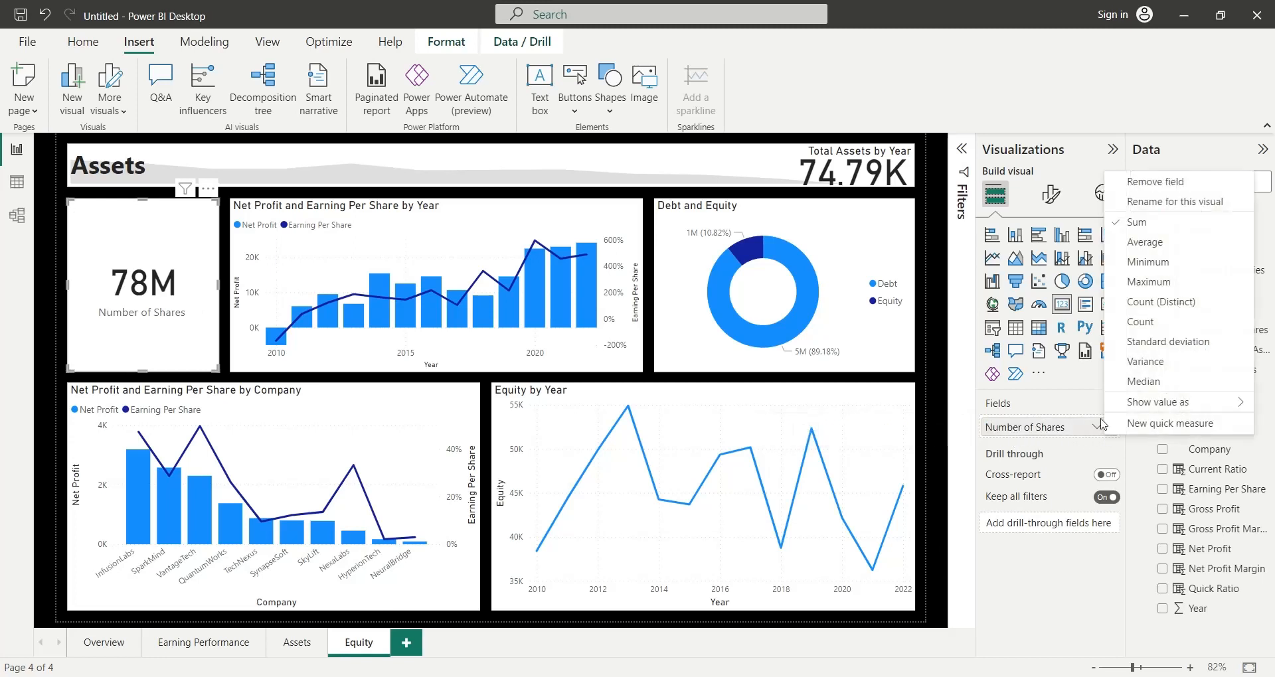
pyautogui.click(1137, 247)
pyautogui.click(650, 377)
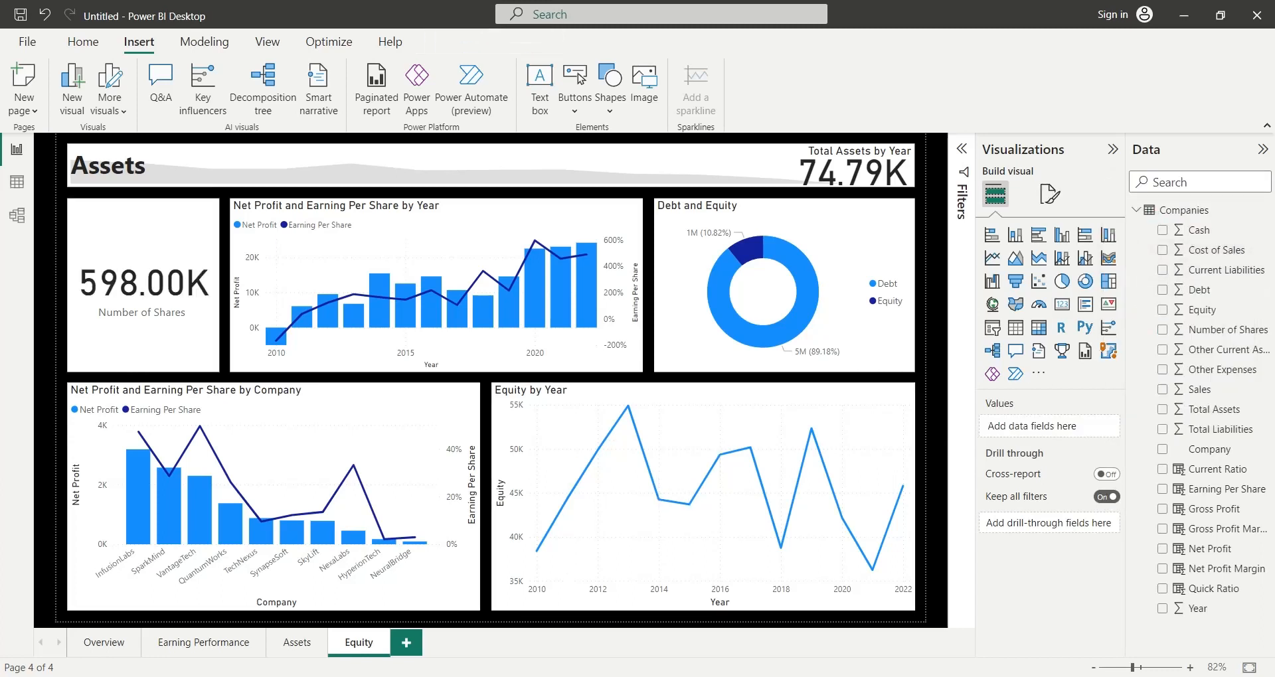
# - Replace Total Assets with Equity as the header KPI's value and rename the field to Equity
pyautogui.click(850, 178)
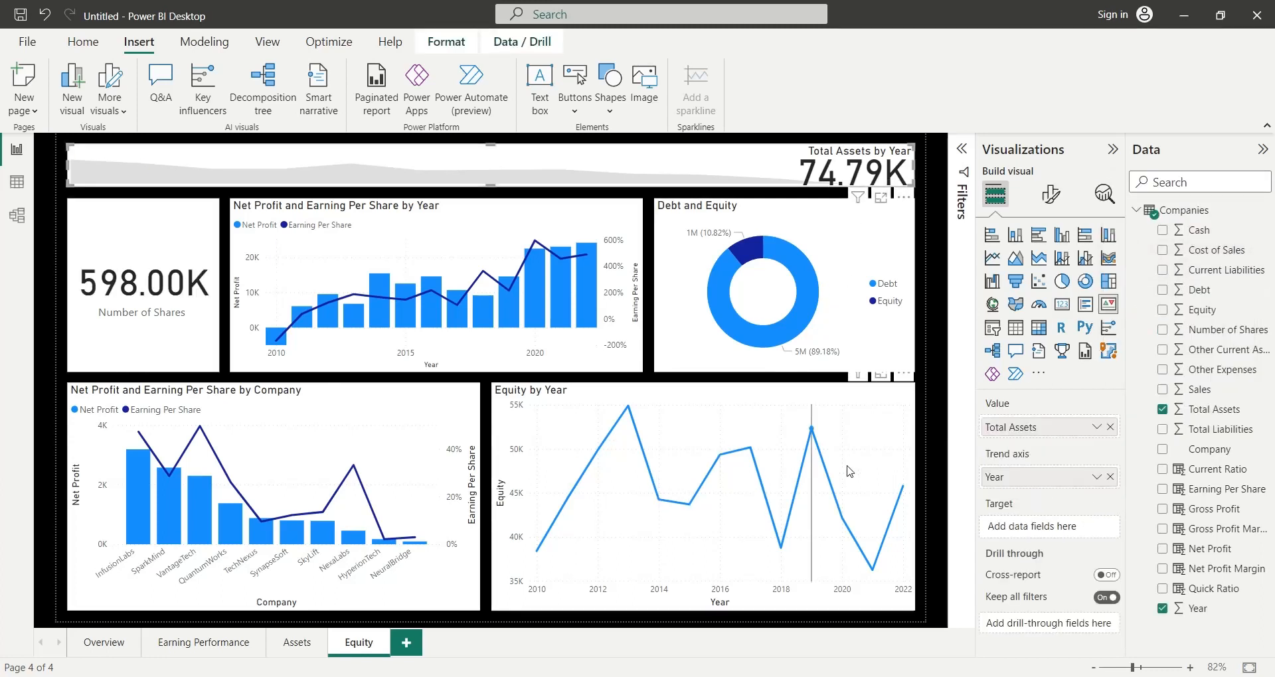
pyautogui.click(1110, 426)
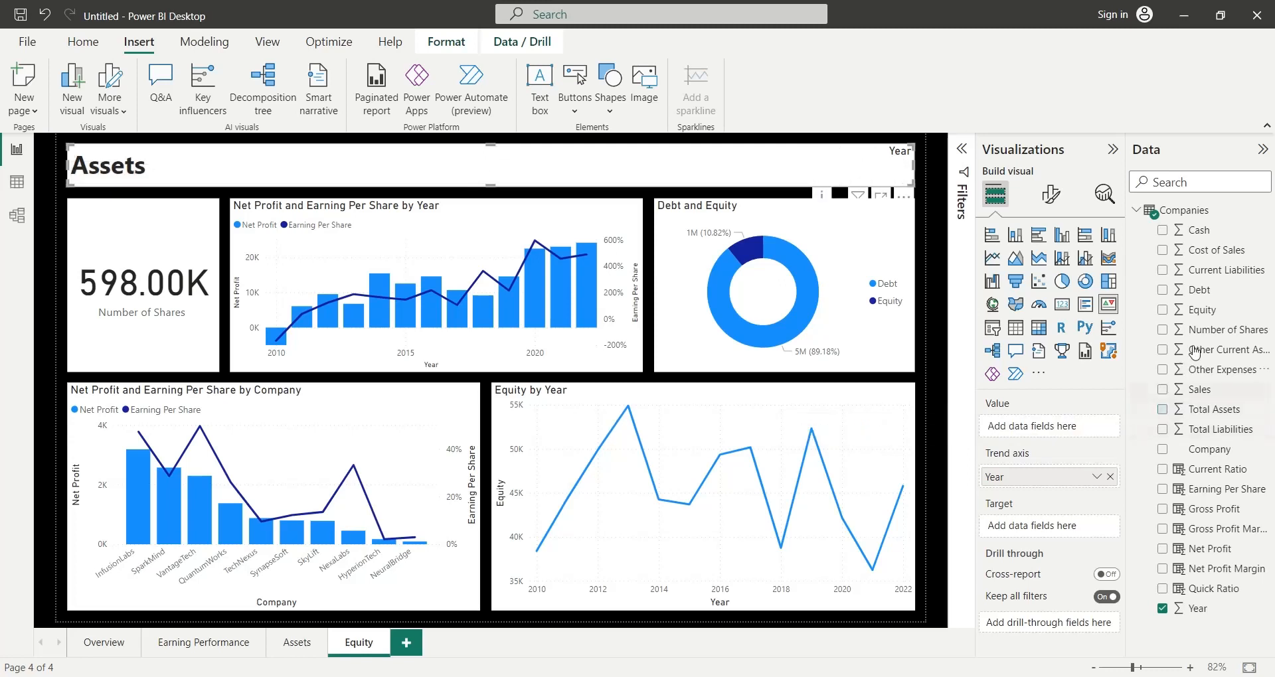
pyautogui.moveTo(1203, 312); pyautogui.dragTo(1023, 429)
pyautogui.doubleClick(1022, 427)
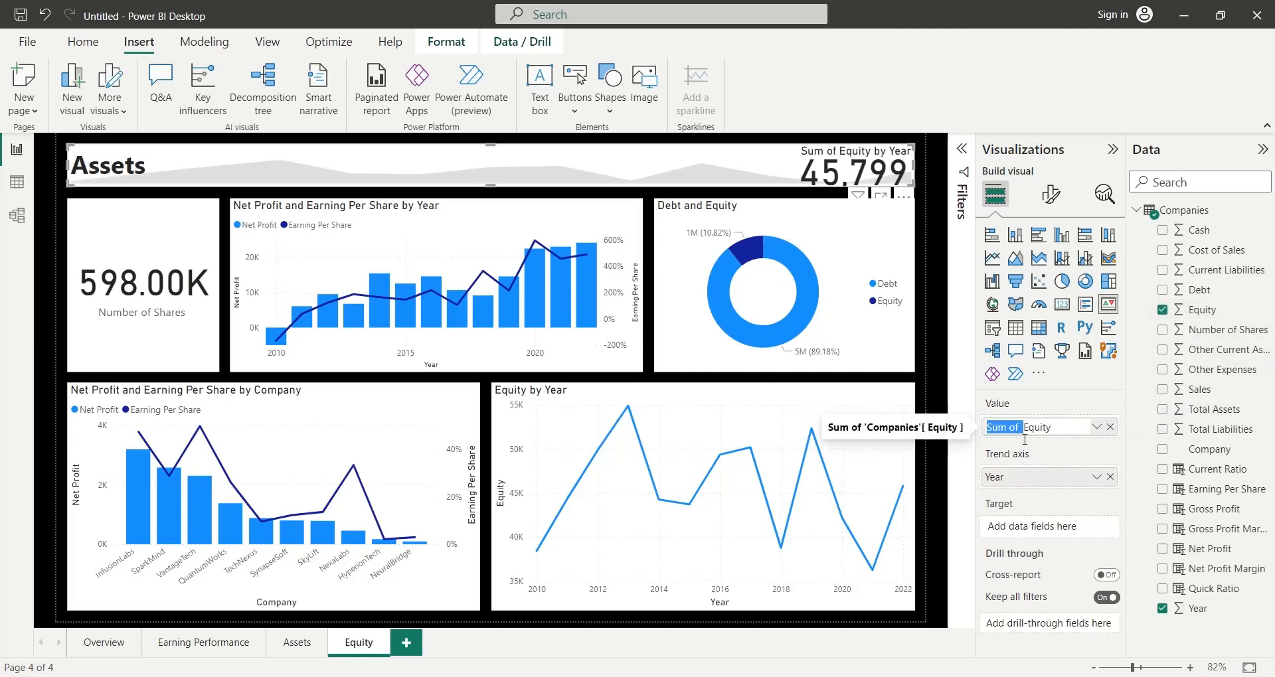
pyautogui.press('BackSpace')
pyautogui.press('Return')
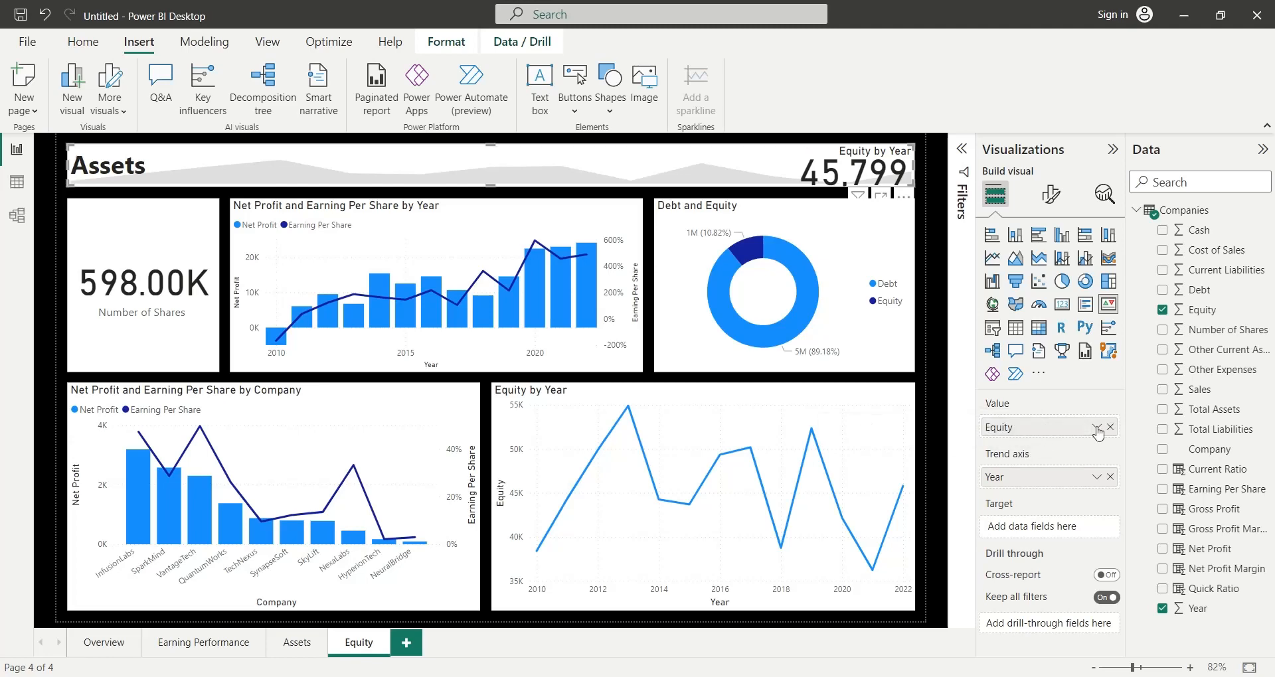
# - Set the header KPI's Equity value to aggregate as Average
pyautogui.click(1098, 429)
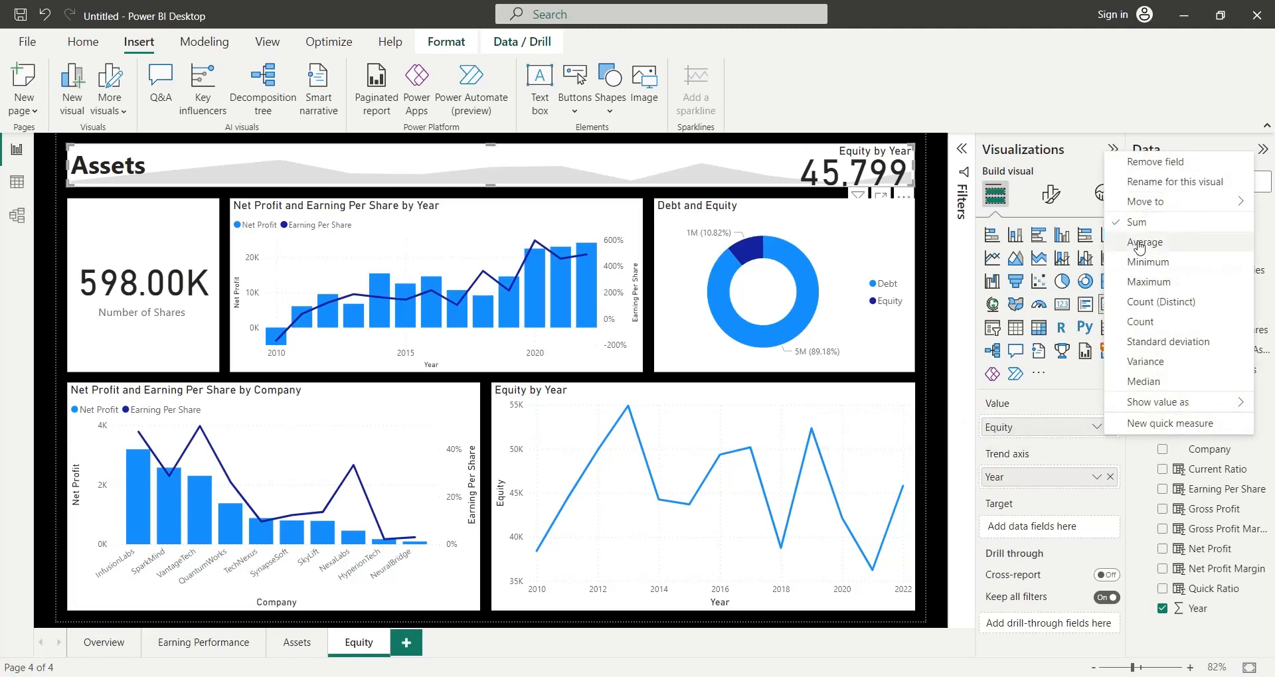
pyautogui.click(1140, 282)
pyautogui.press('Escape')
# - Change the page's header text from Assets to Equity
pyautogui.doubleClick(192, 169)
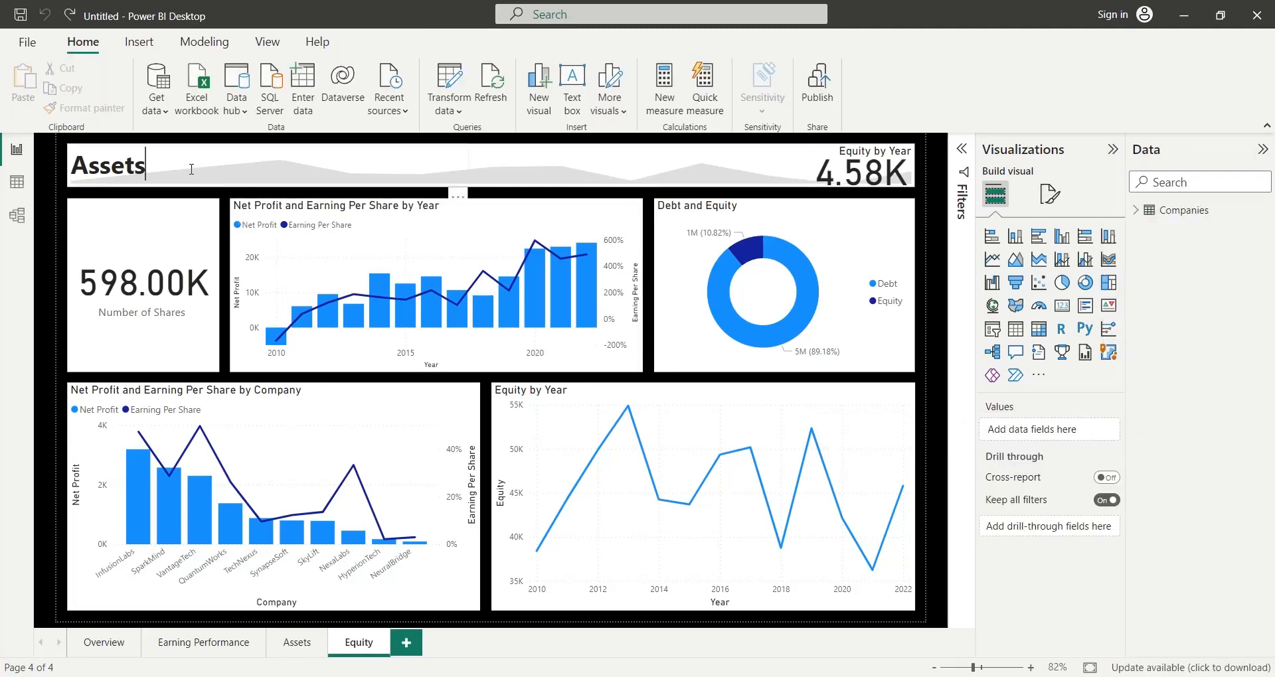
pyautogui.write('Equity')
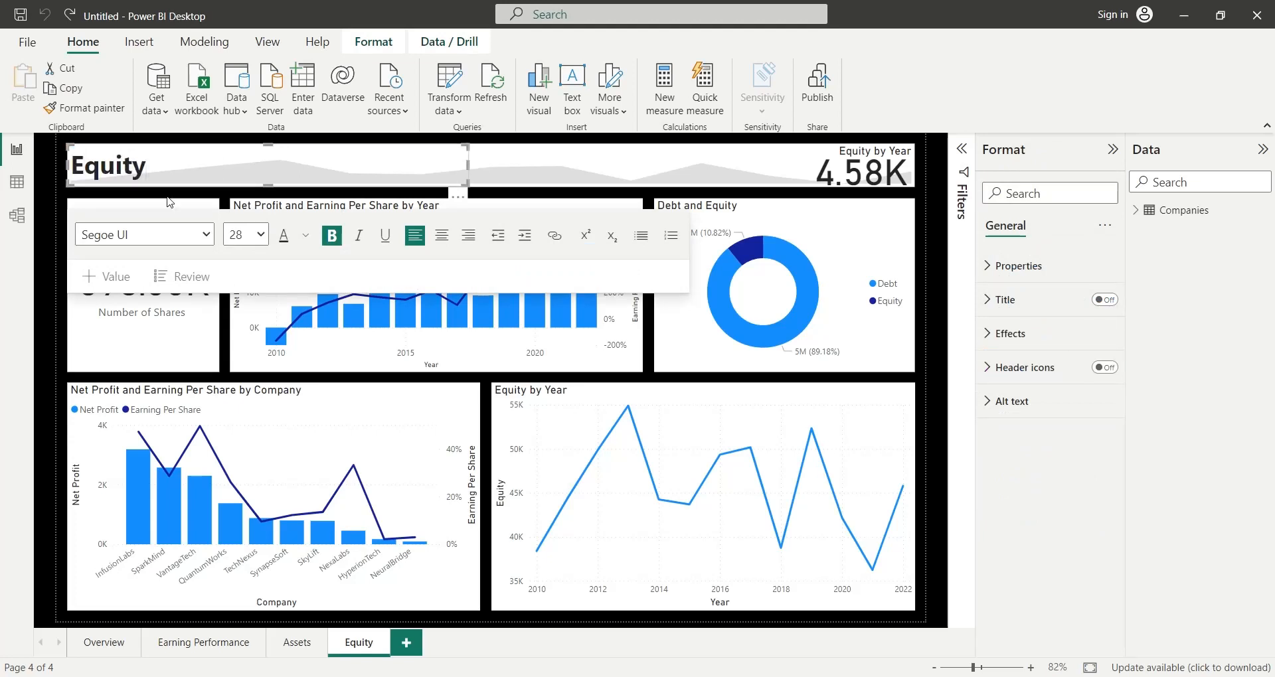
pyautogui.click(178, 191)
# - Examine how selecting individual companies in the by-company chart cross-filters the page's other visuals, and clear the selection
pyautogui.click(141, 535)
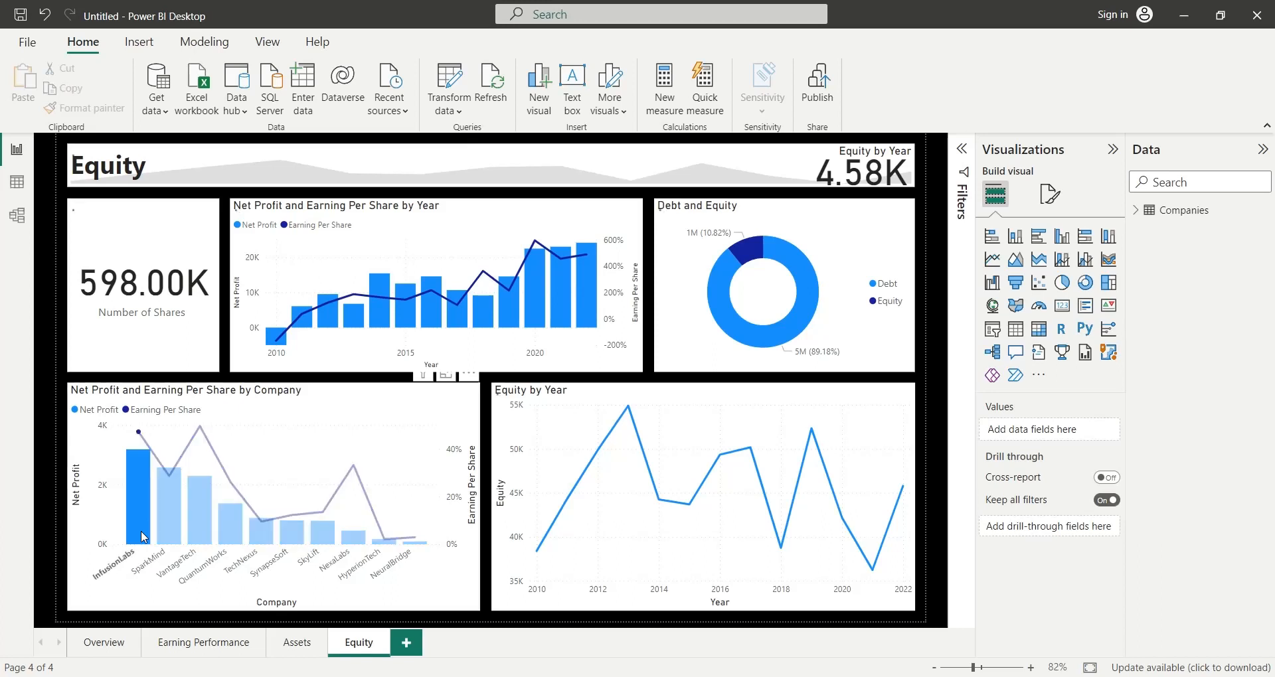
pyautogui.click(157, 535)
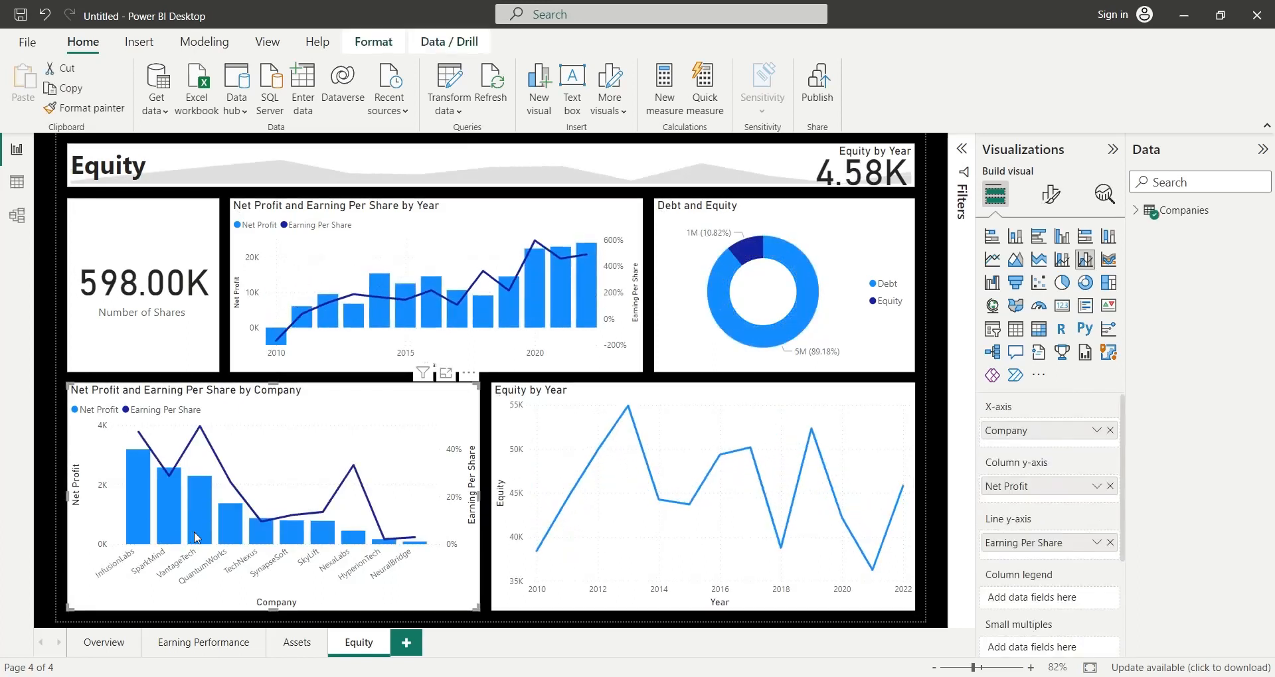
pyautogui.click(147, 535)
pyautogui.click(168, 535)
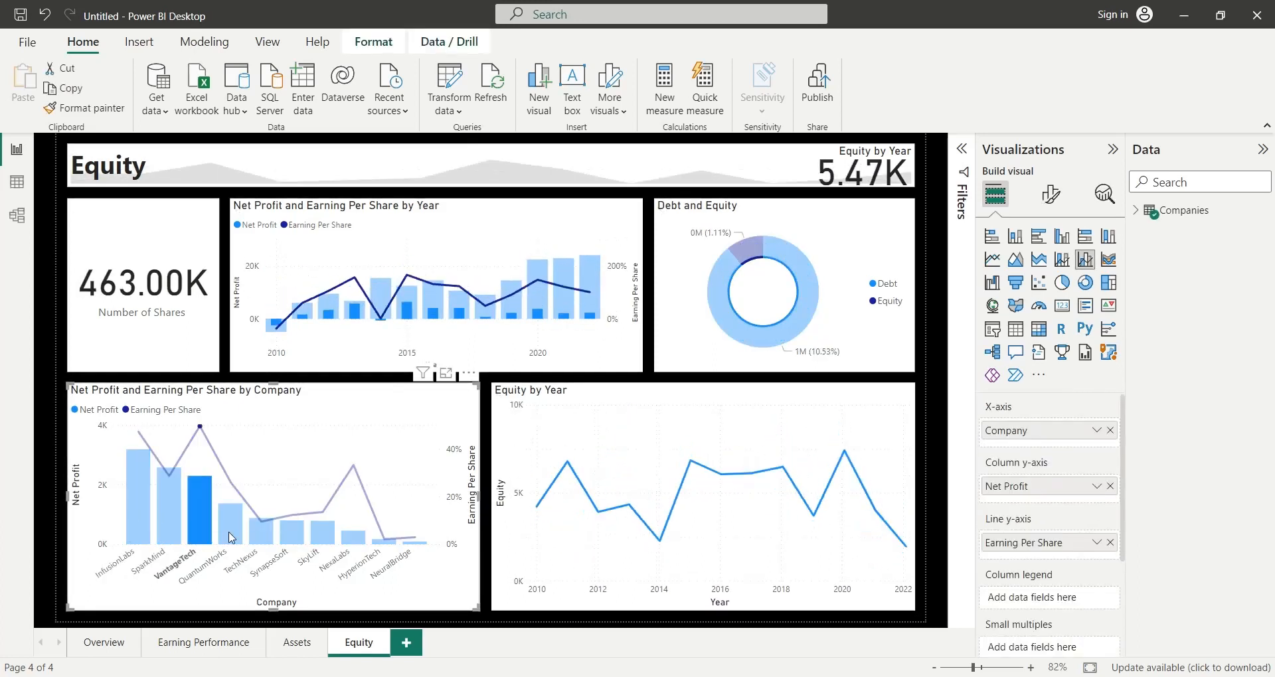
pyautogui.click(261, 534)
pyautogui.click(289, 538)
pyautogui.click(322, 538)
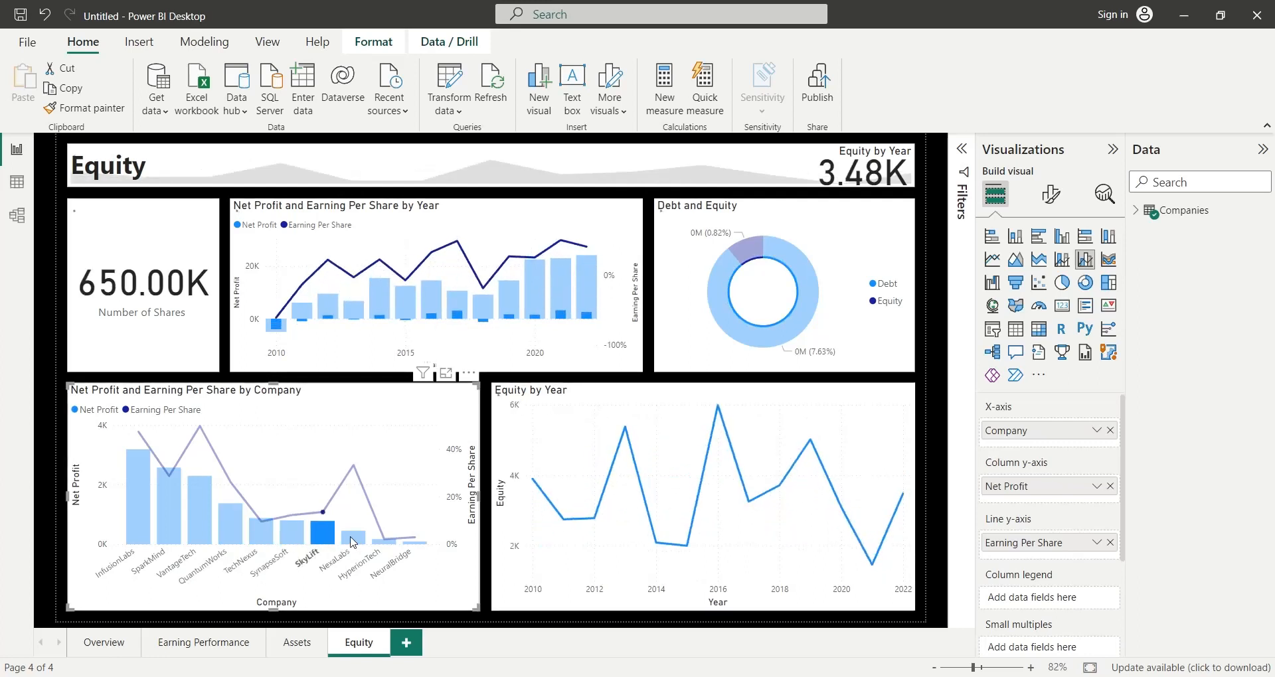
pyautogui.click(354, 539)
pyautogui.click(393, 543)
pyautogui.click(415, 542)
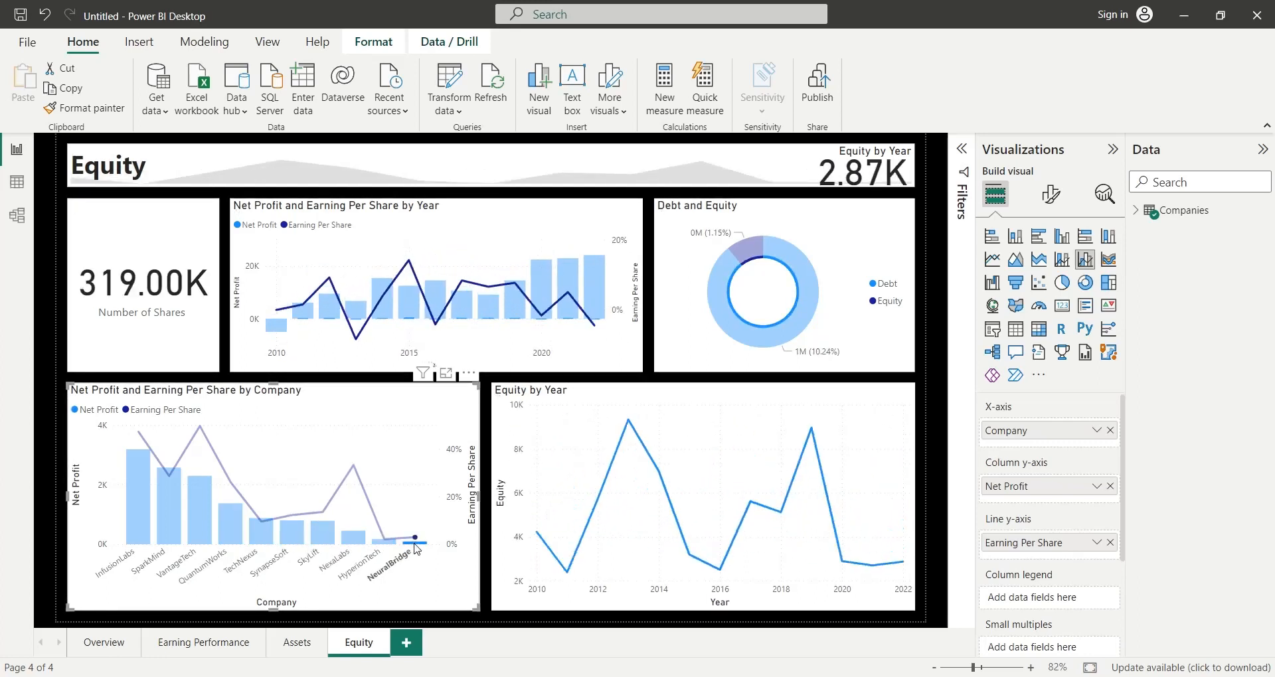
pyautogui.click(424, 434)
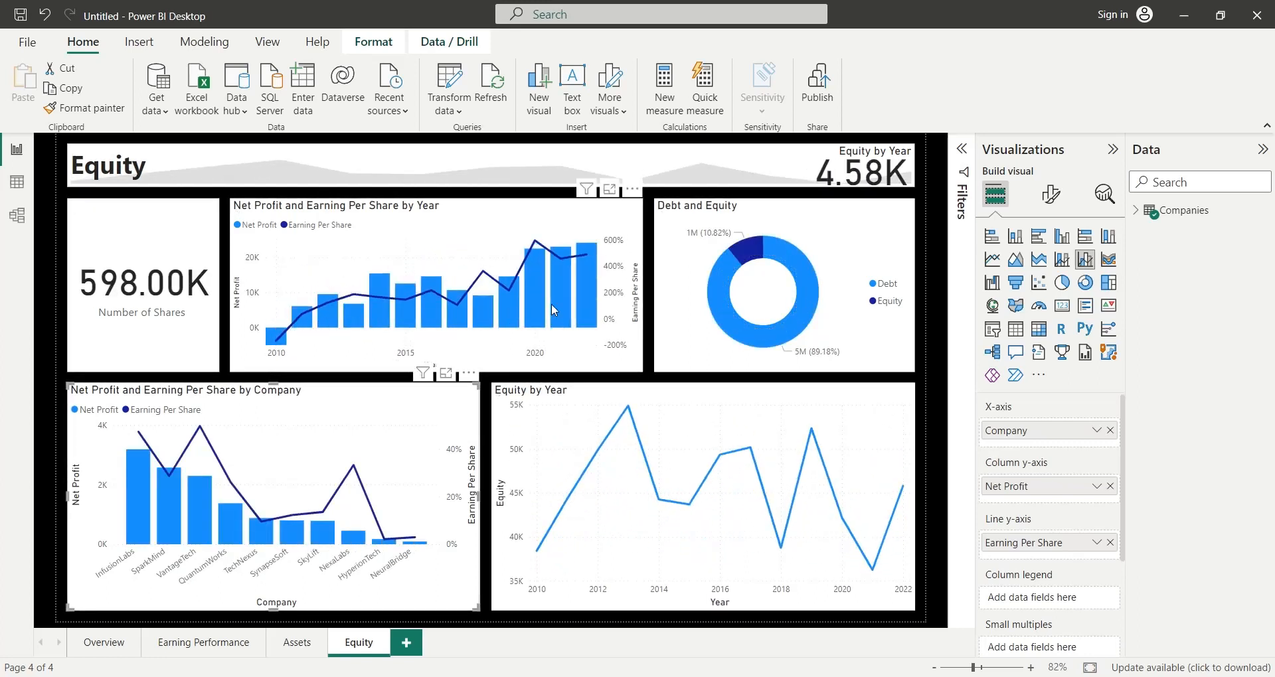
# - Examine the cross-filtering from the donut chart's Equity slice and the by-year chart's 2022 column, clearing each selection
pyautogui.click(754, 252)
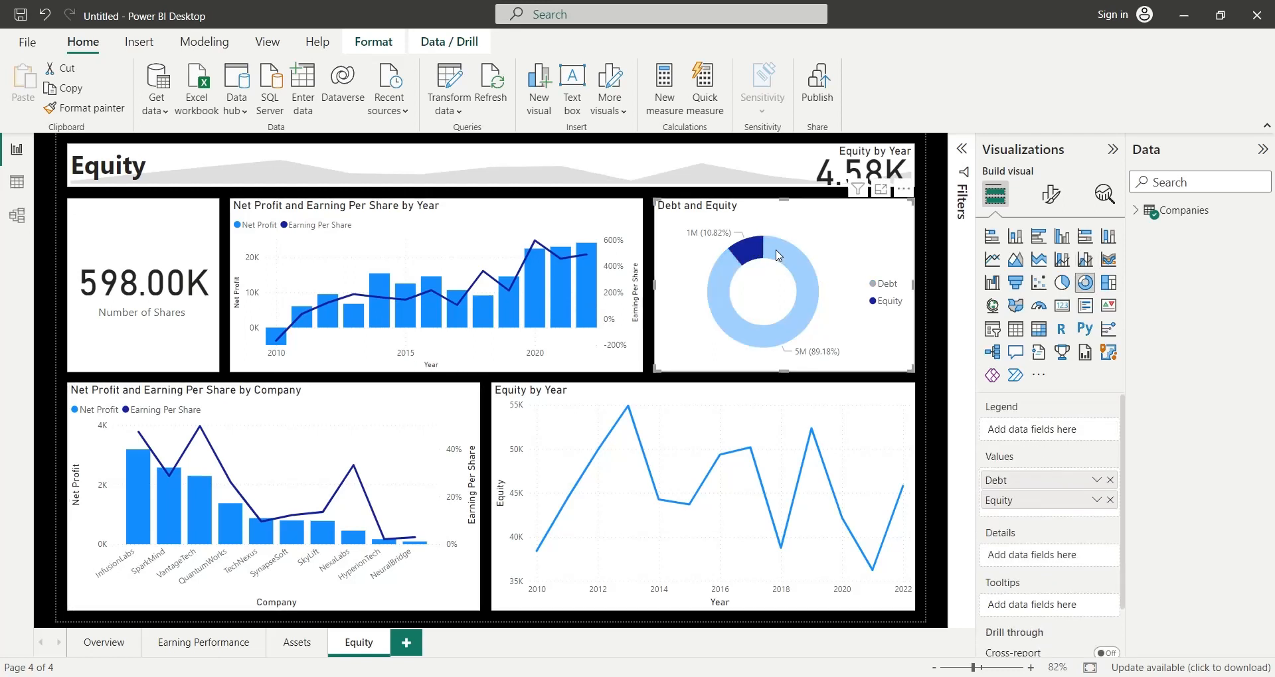
pyautogui.click(779, 256)
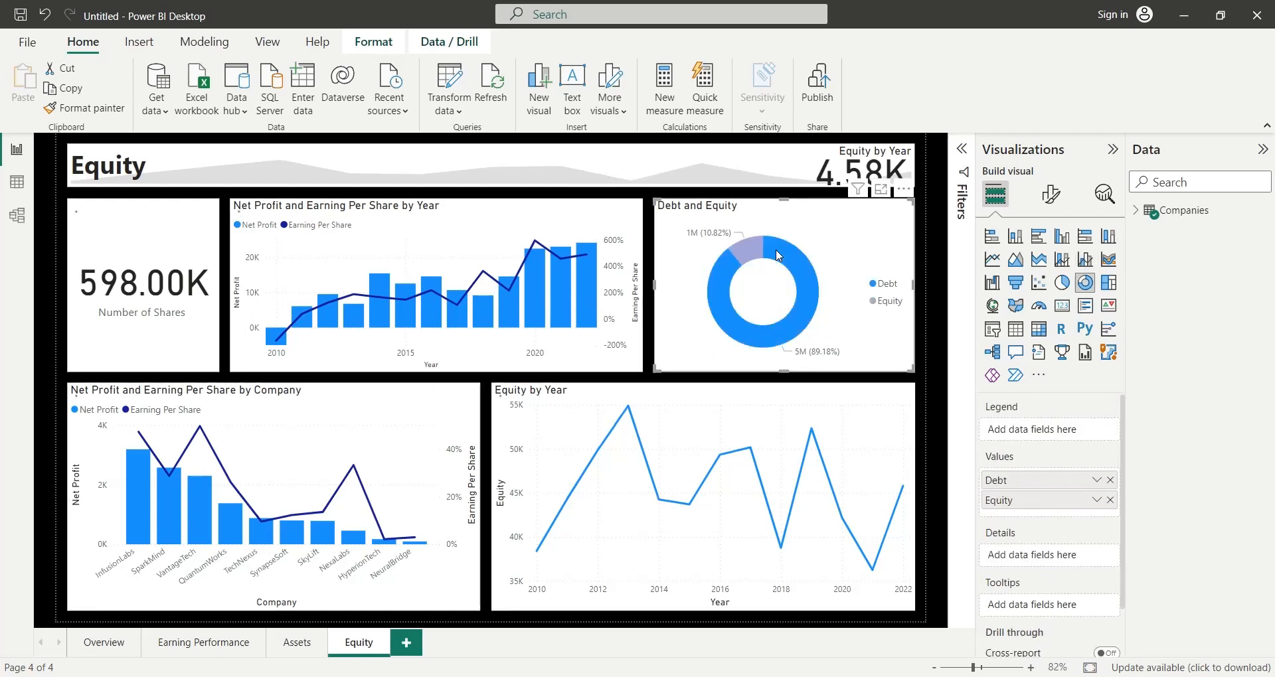
pyautogui.click(583, 289)
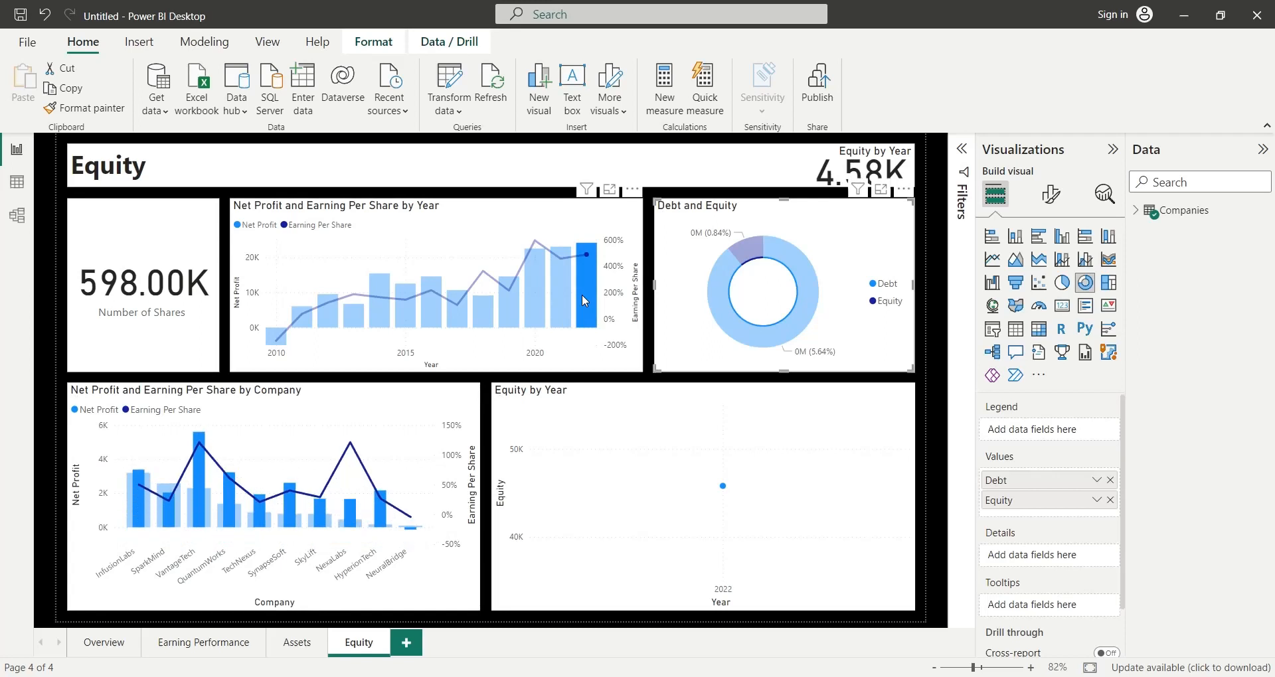
pyautogui.click(581, 294)
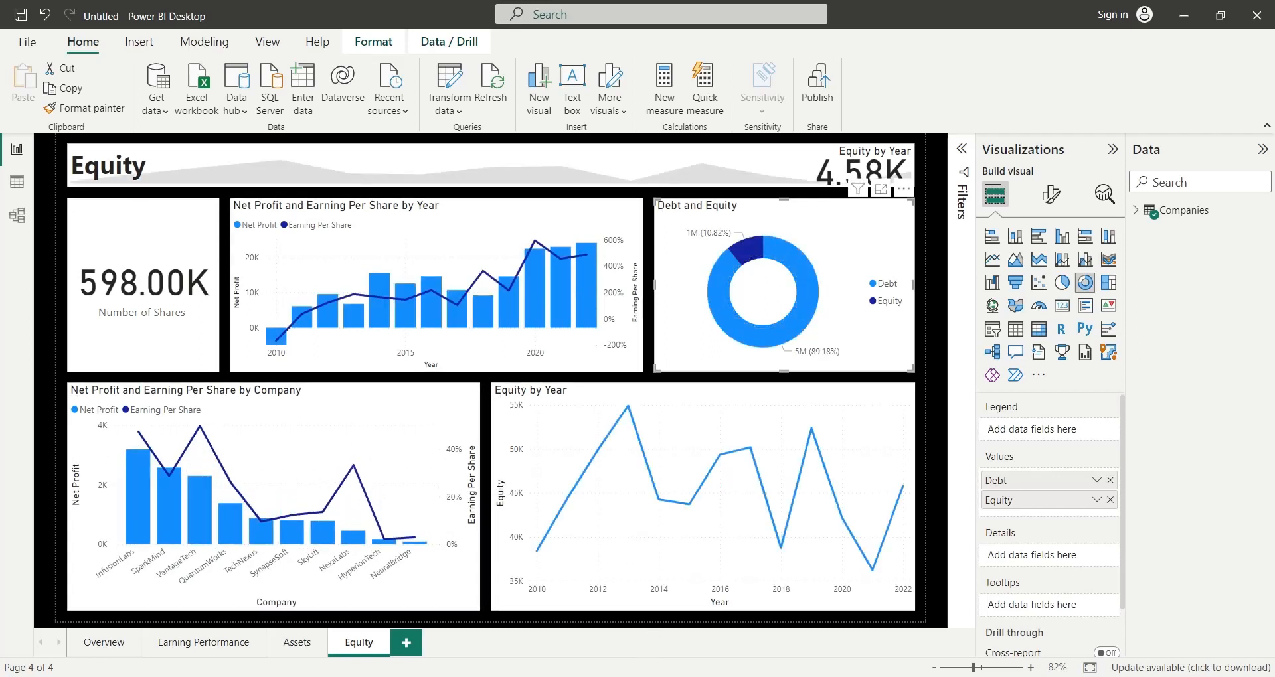